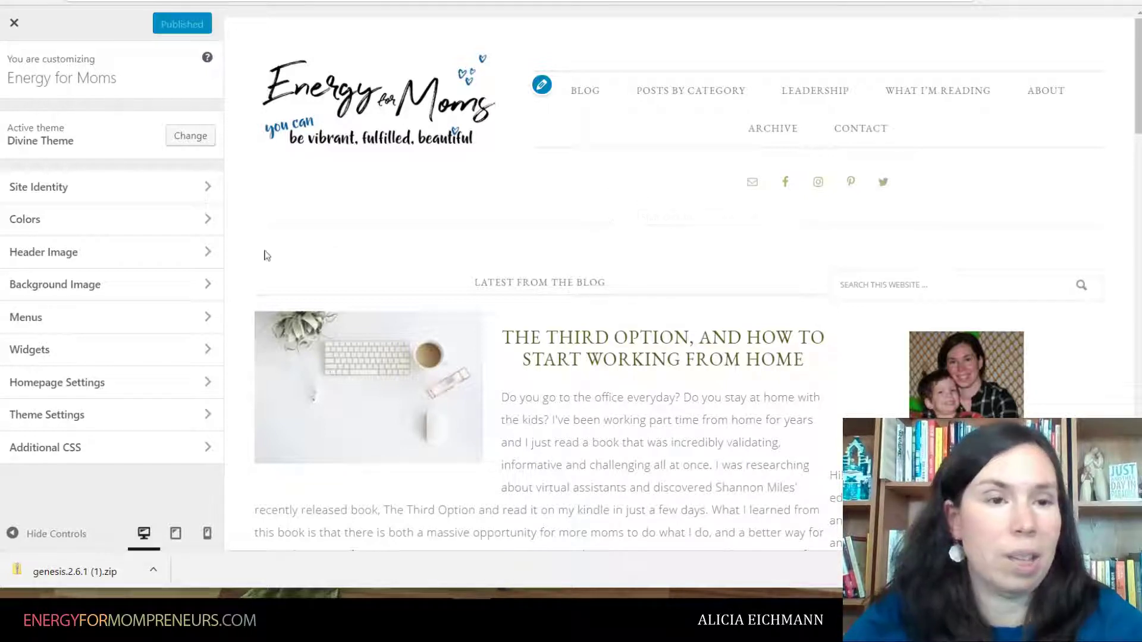
Change the site tagline to "You can be vibrant, fulfilled, beautiful" in the site identity settings.
click(205, 187)
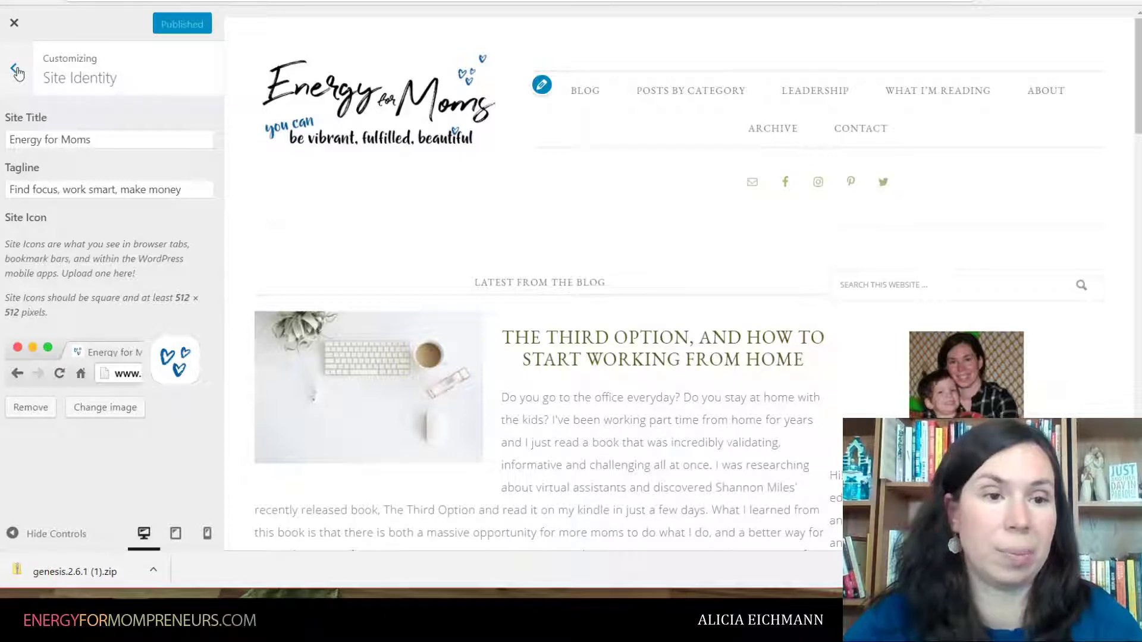
click(16, 70)
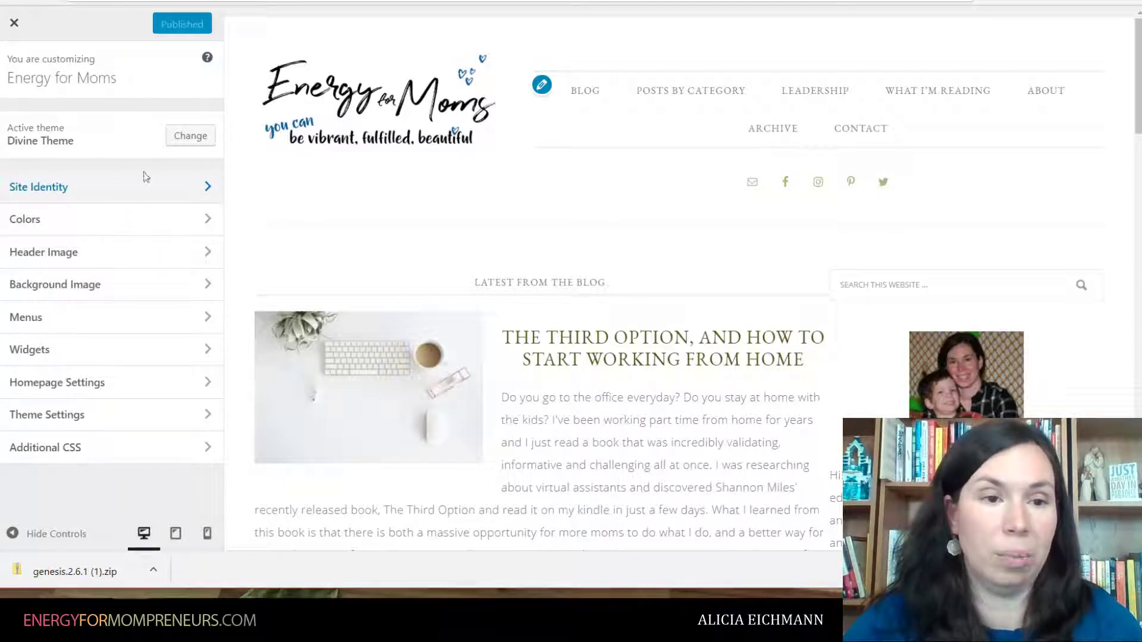
click(209, 192)
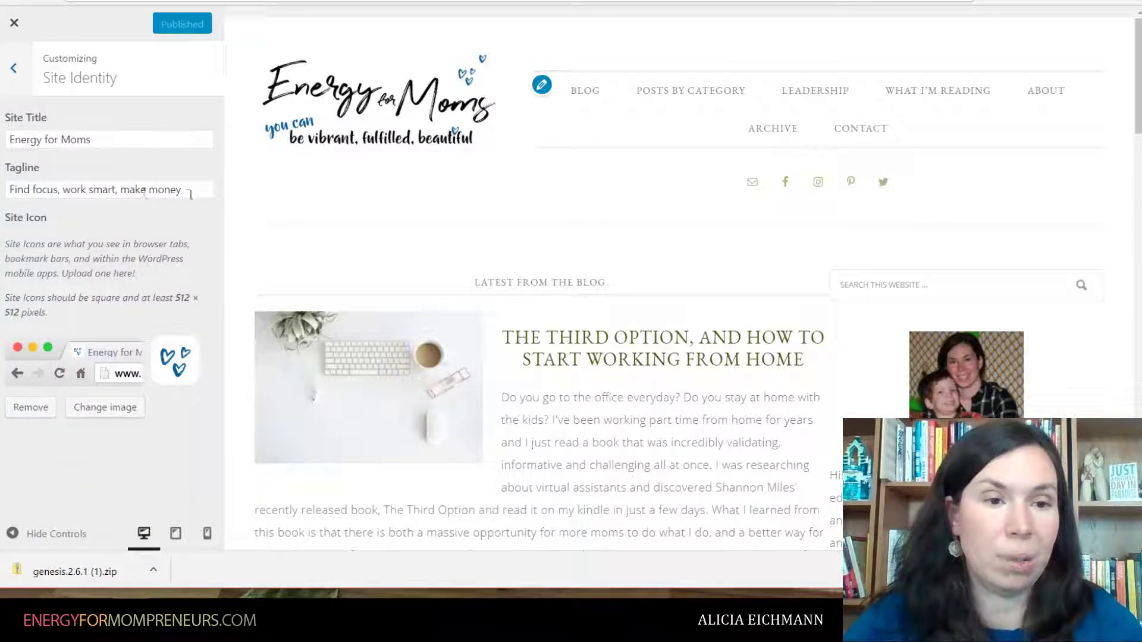
drag(190, 195, 2, 188)
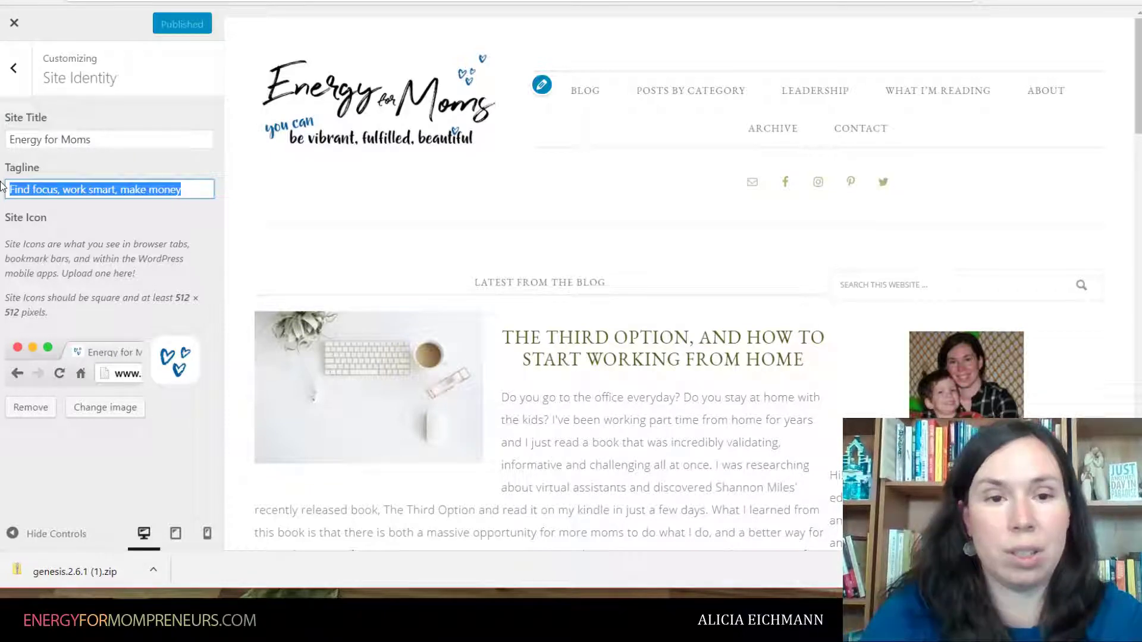
text(You can be fulfilled)
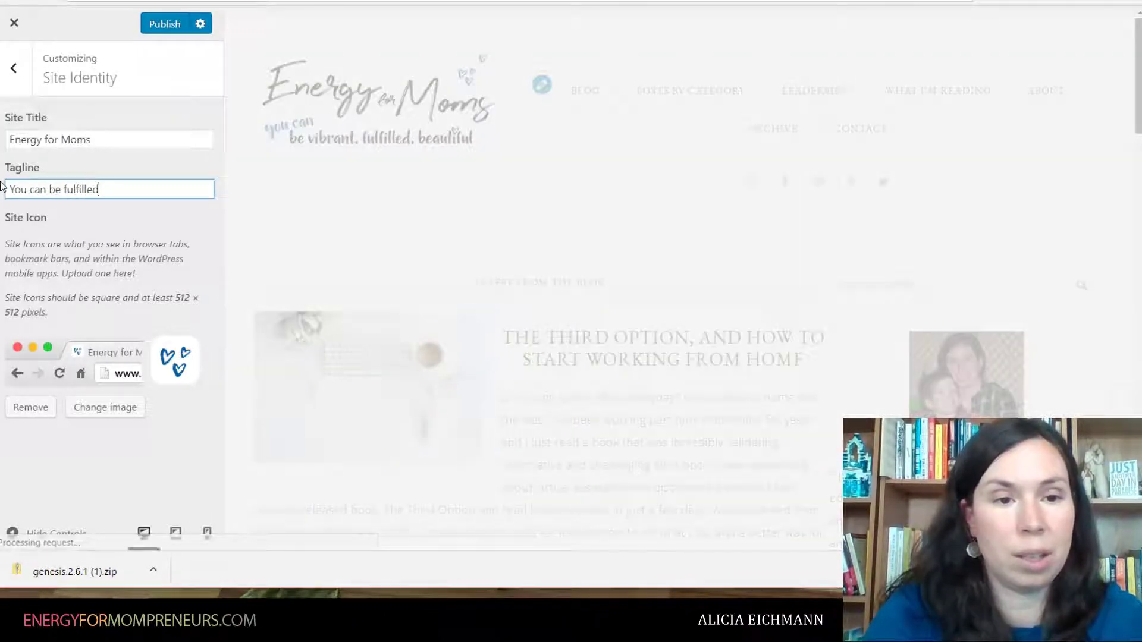
key(BackSpace)
key(BackSpace)
key(BackSpace)
key(BackSpace)
key(BackSpace)
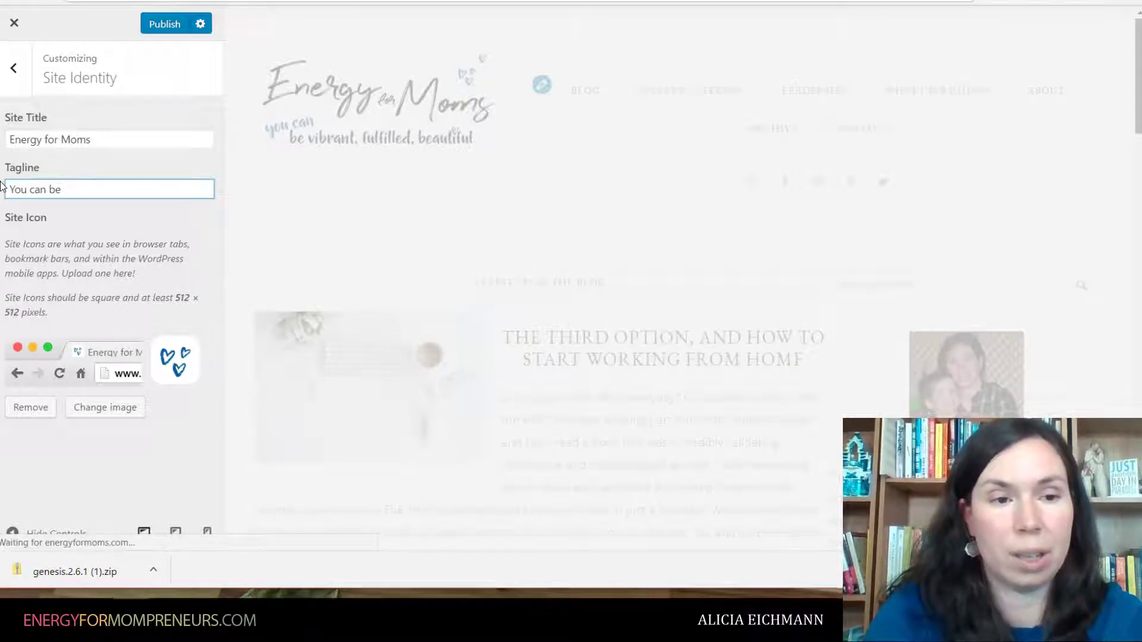
text(vibrant,)
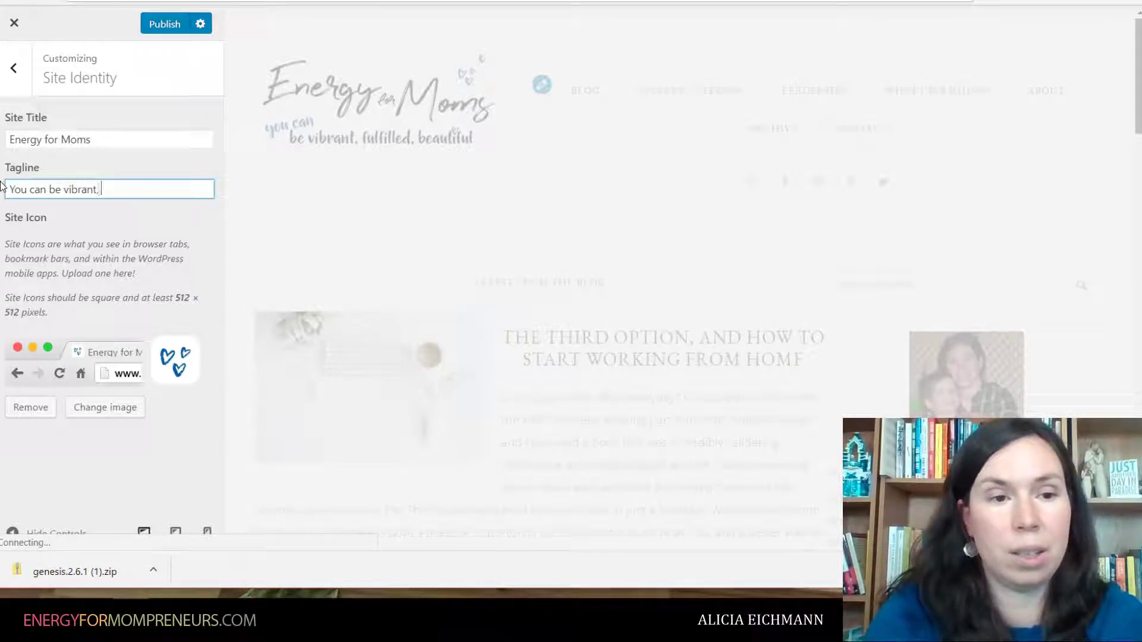
text( fulfilled, beautifu)
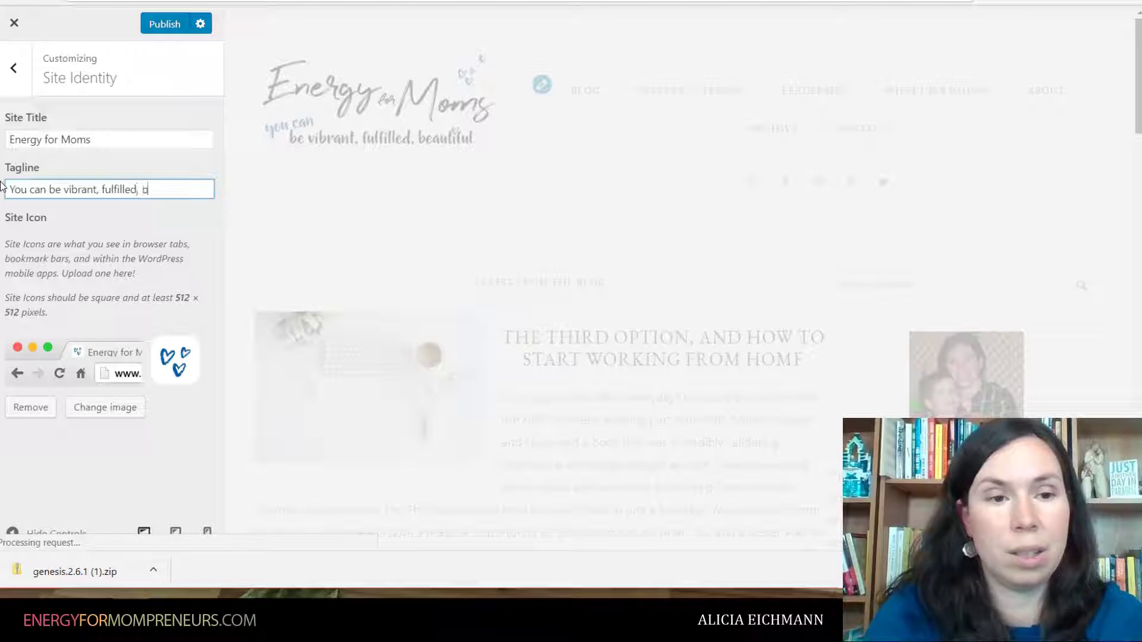
text(l)
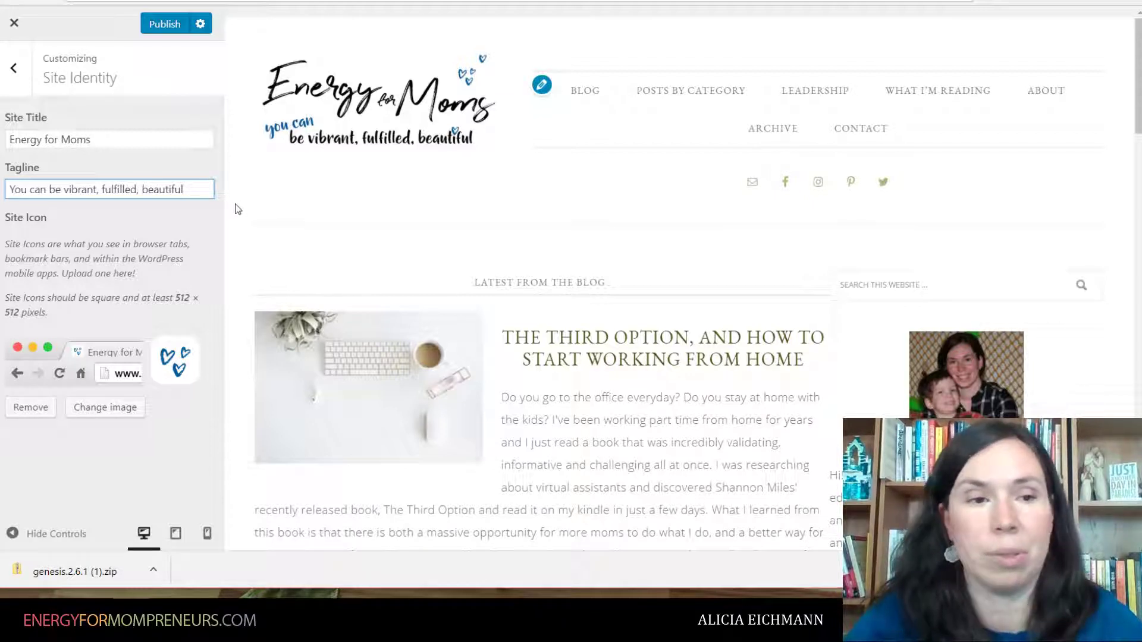
click(14, 70)
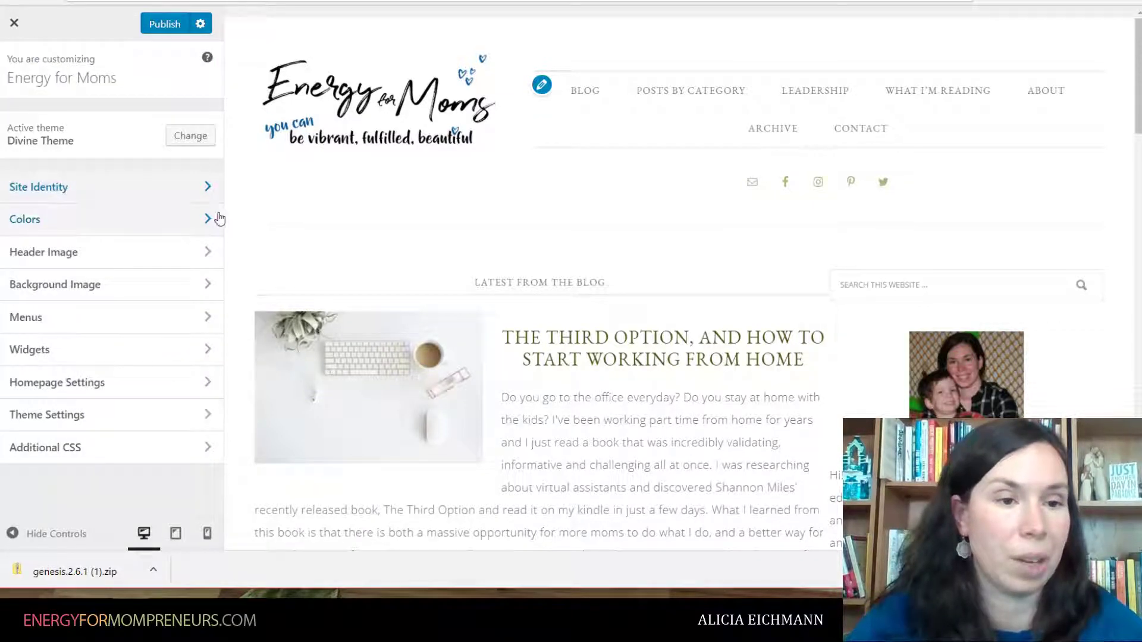
Try blue shades for the theme's accent color, and settle on the reddish brown #753926.
click(209, 220)
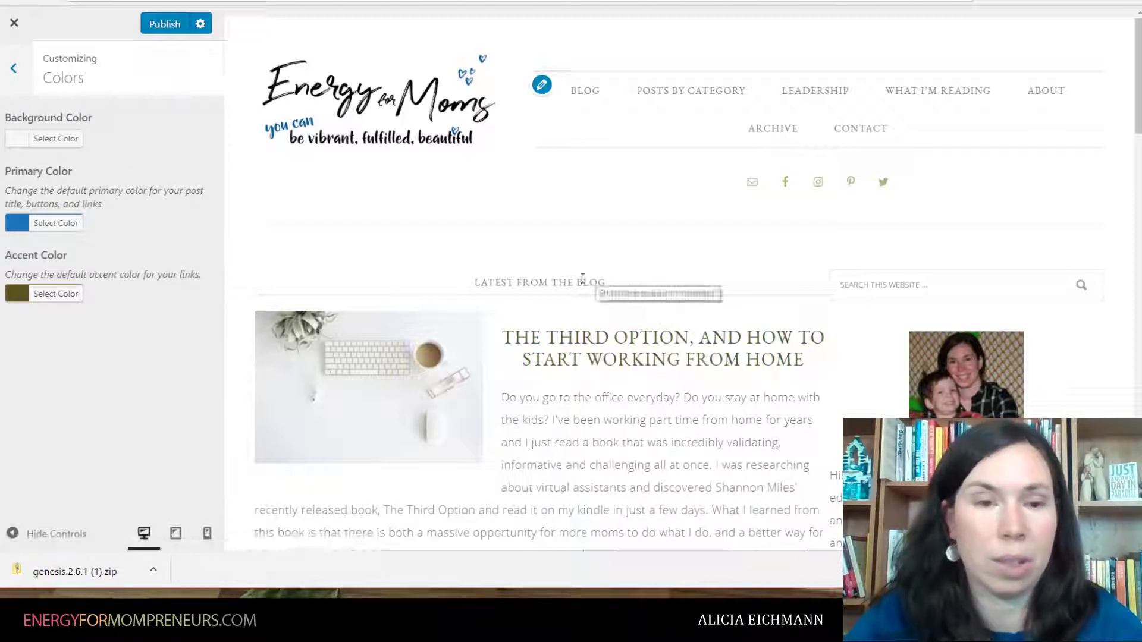
click(52, 296)
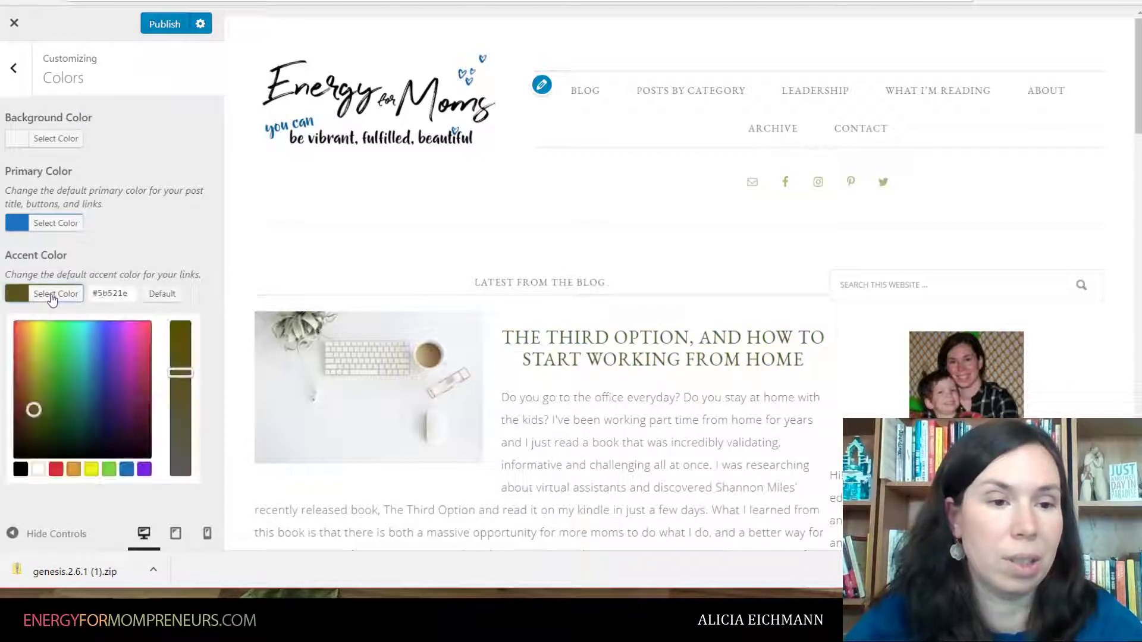
click(106, 373)
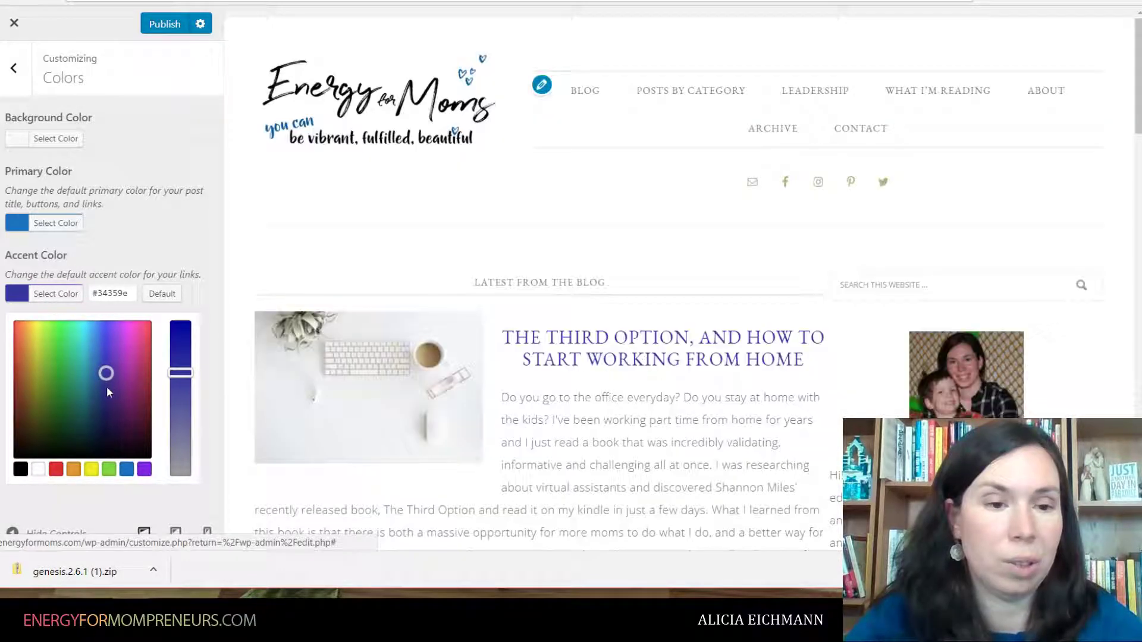
click(107, 388)
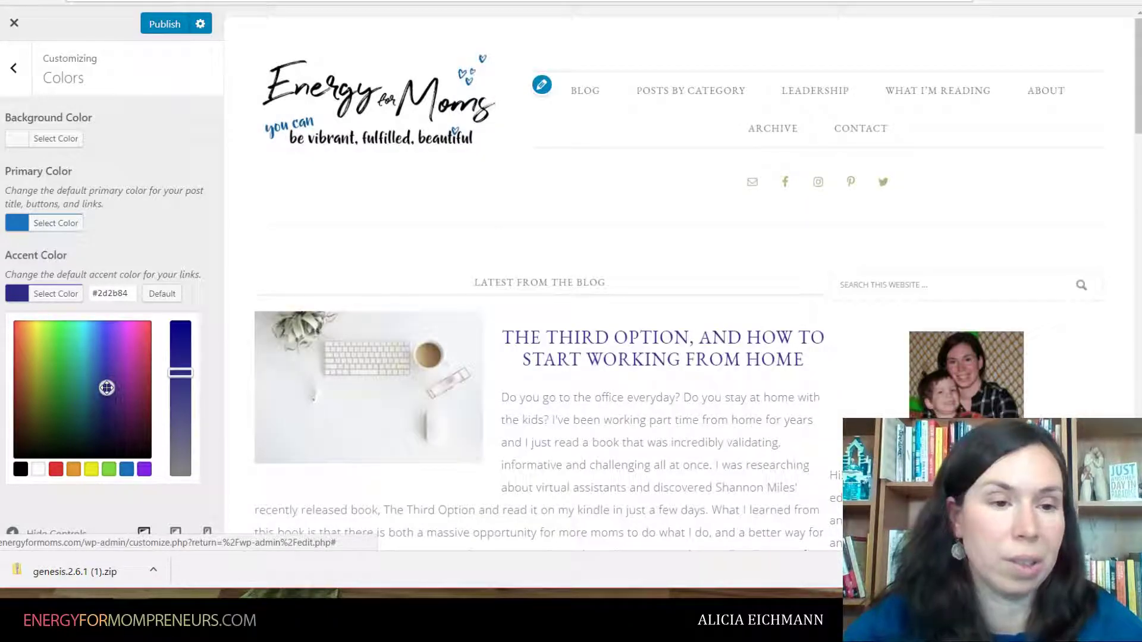
click(19, 397)
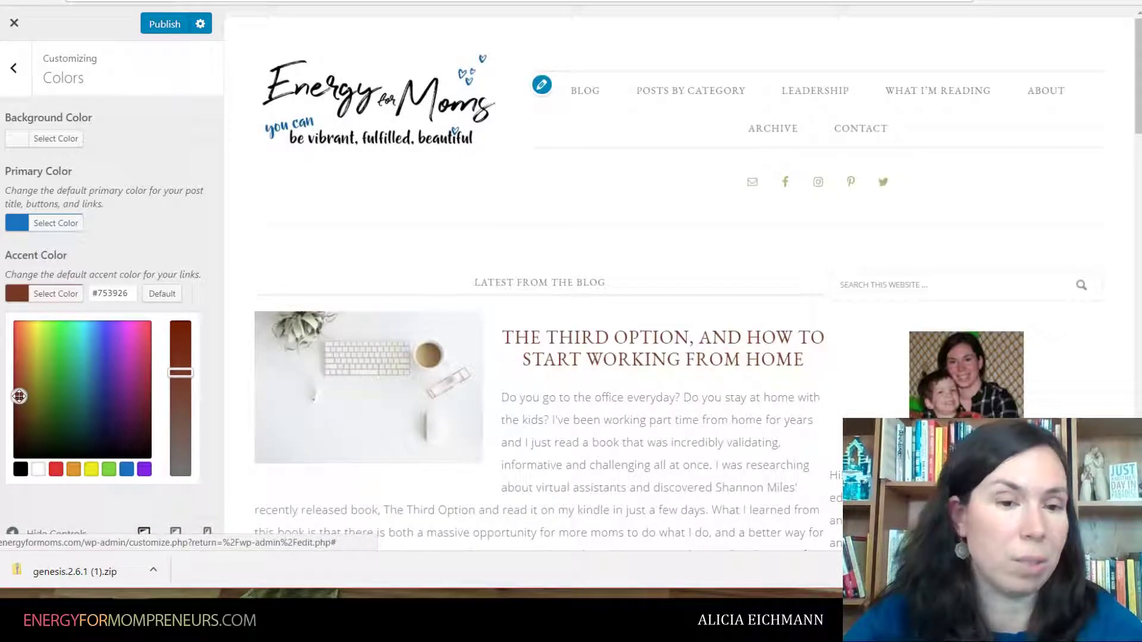
Set the theme's primary color to the turquoise #2bc0d1 and return to the main customization list.
click(41, 225)
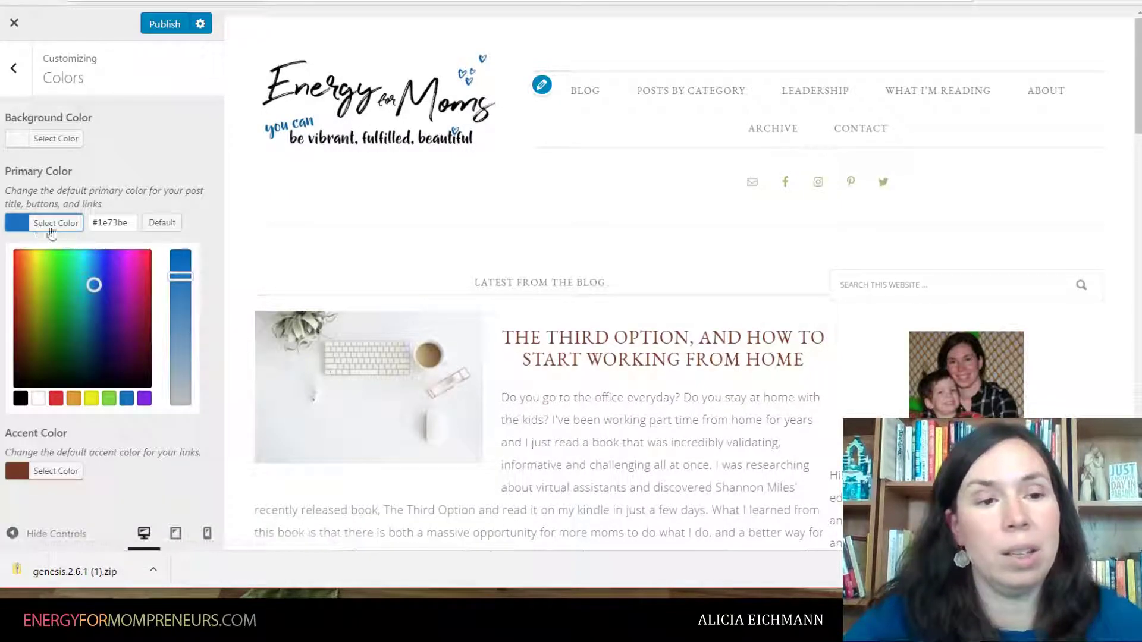
click(180, 285)
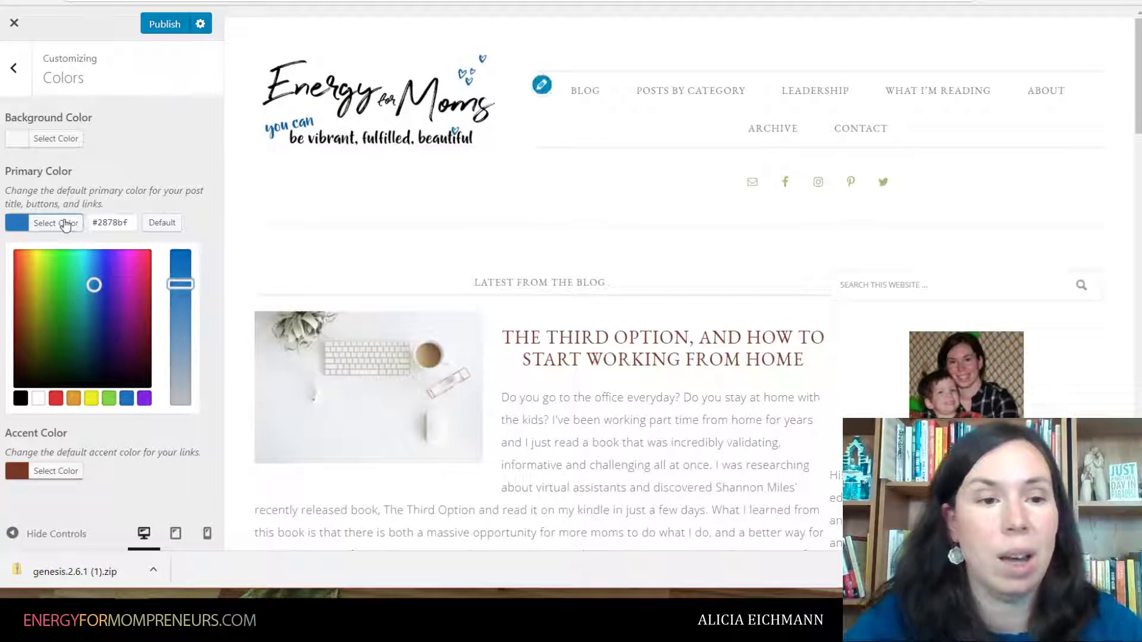
click(60, 225)
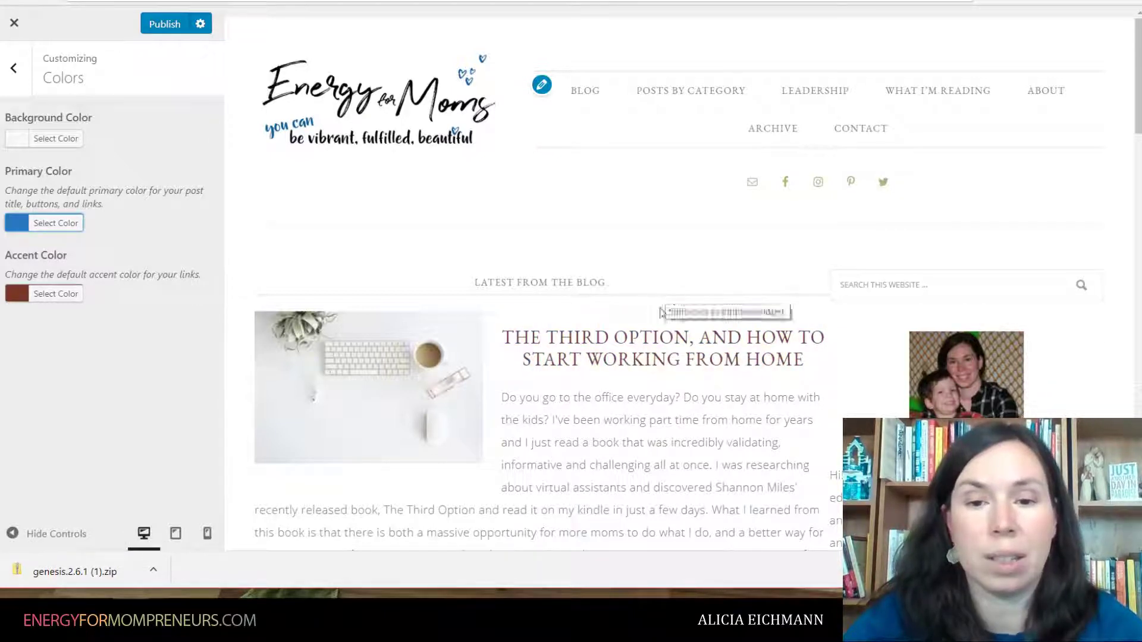
click(45, 229)
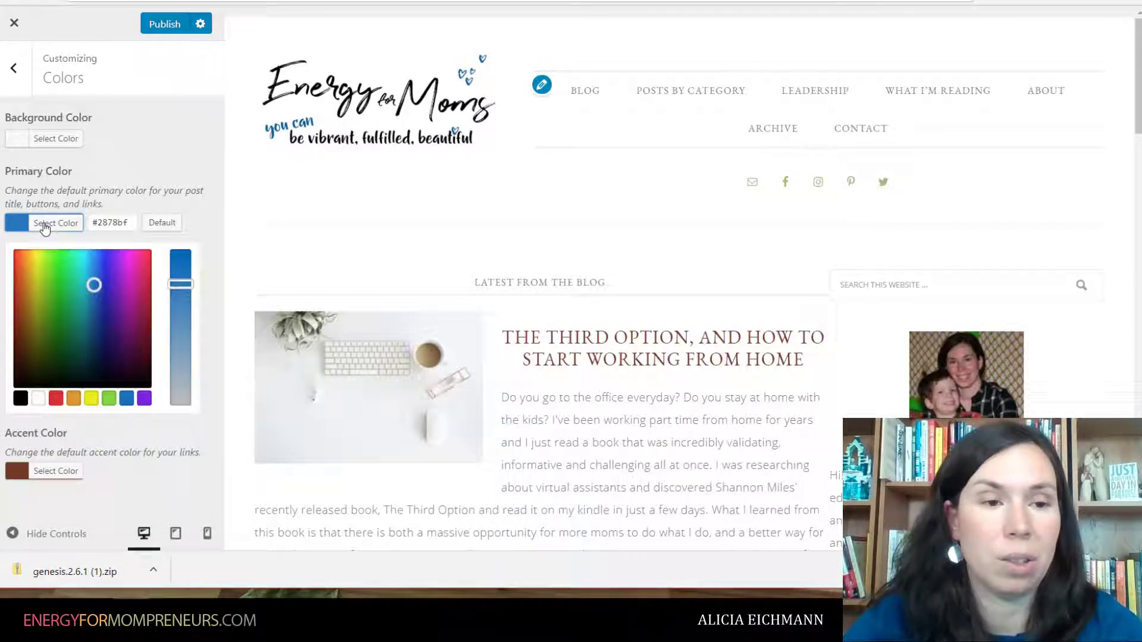
click(85, 275)
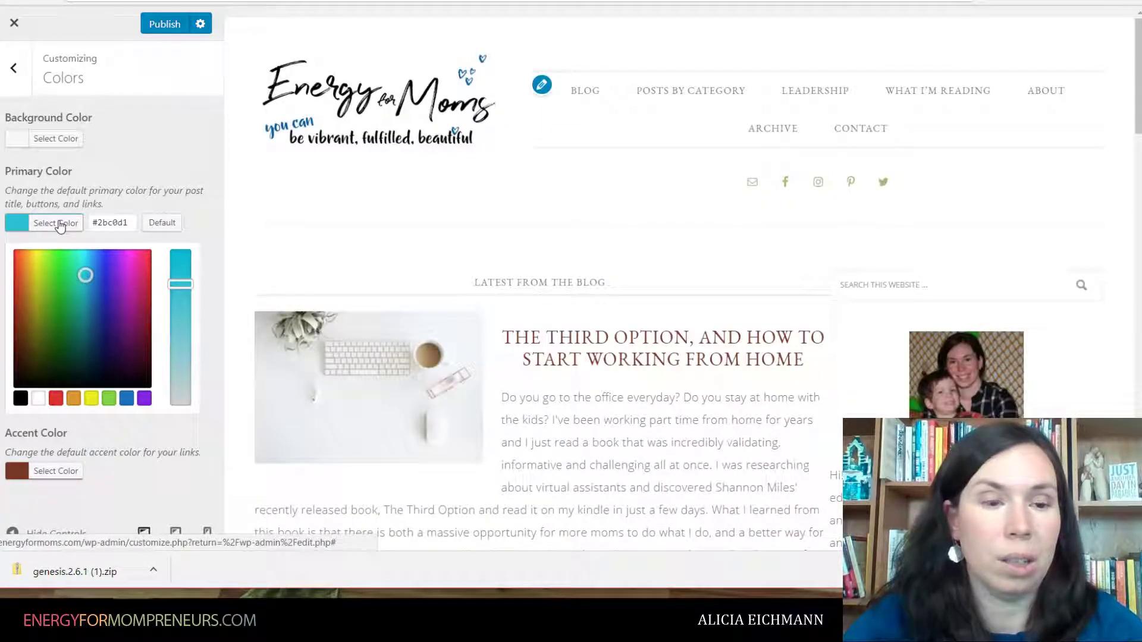
click(59, 227)
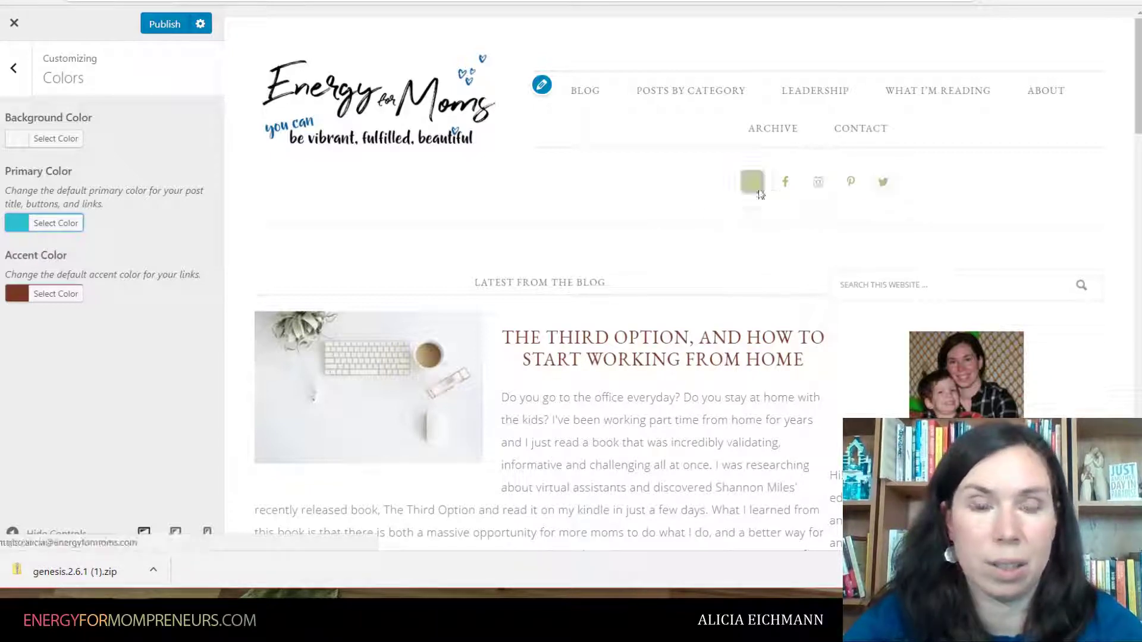
click(15, 69)
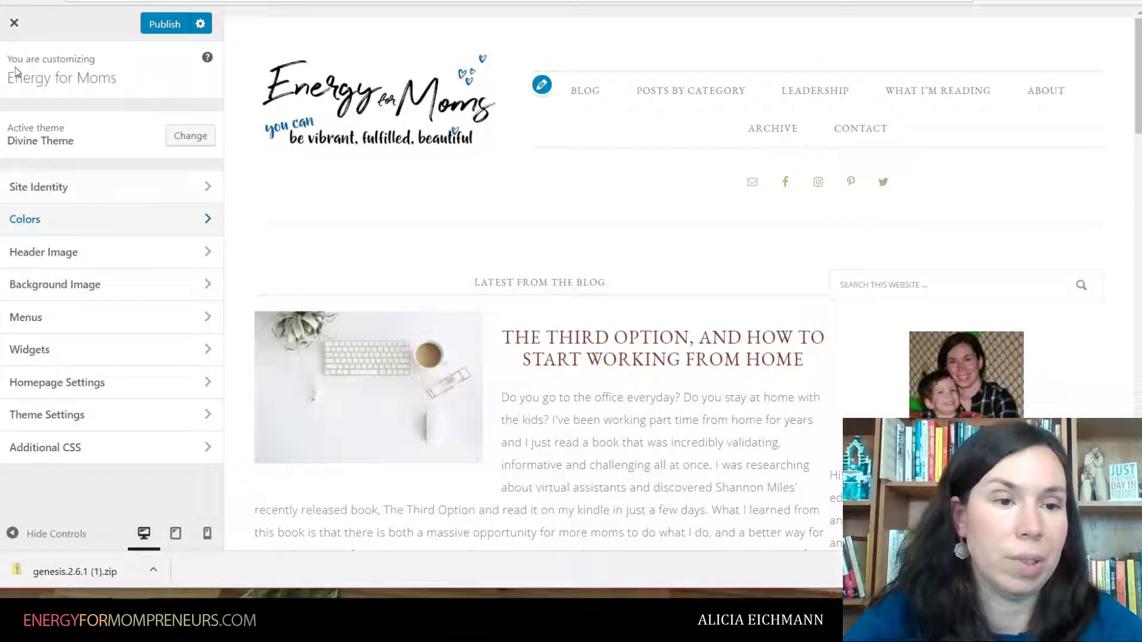
Choose energy-logo-you-can-biz-bold2.jpg from the media library as a new header image and proceed to cropping.
click(209, 252)
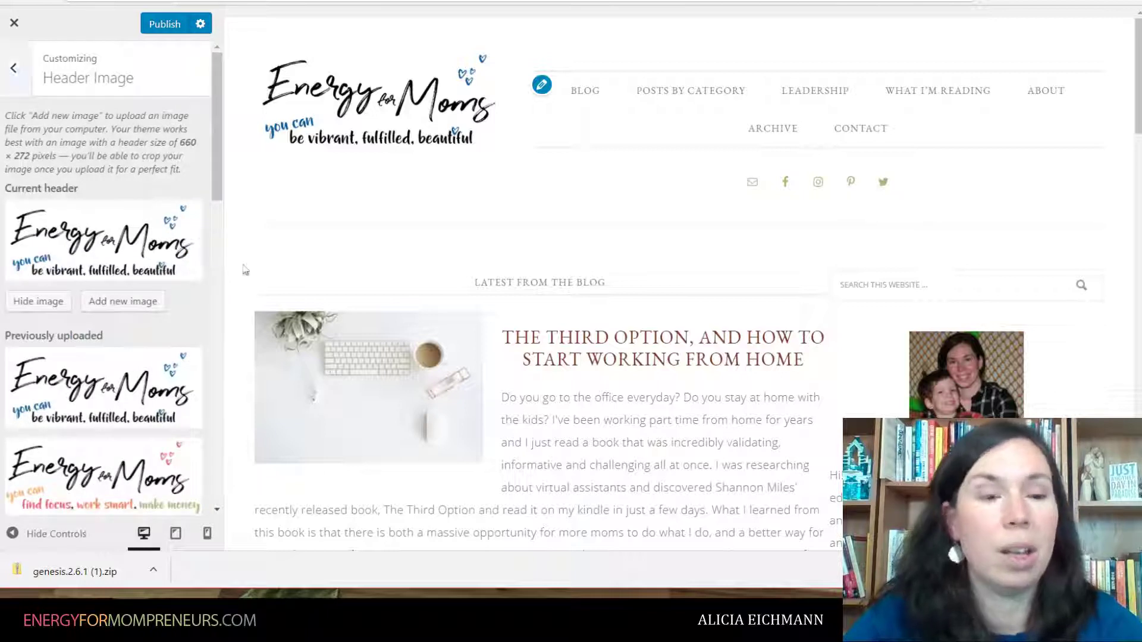
scroll(102, 327, down, 3)
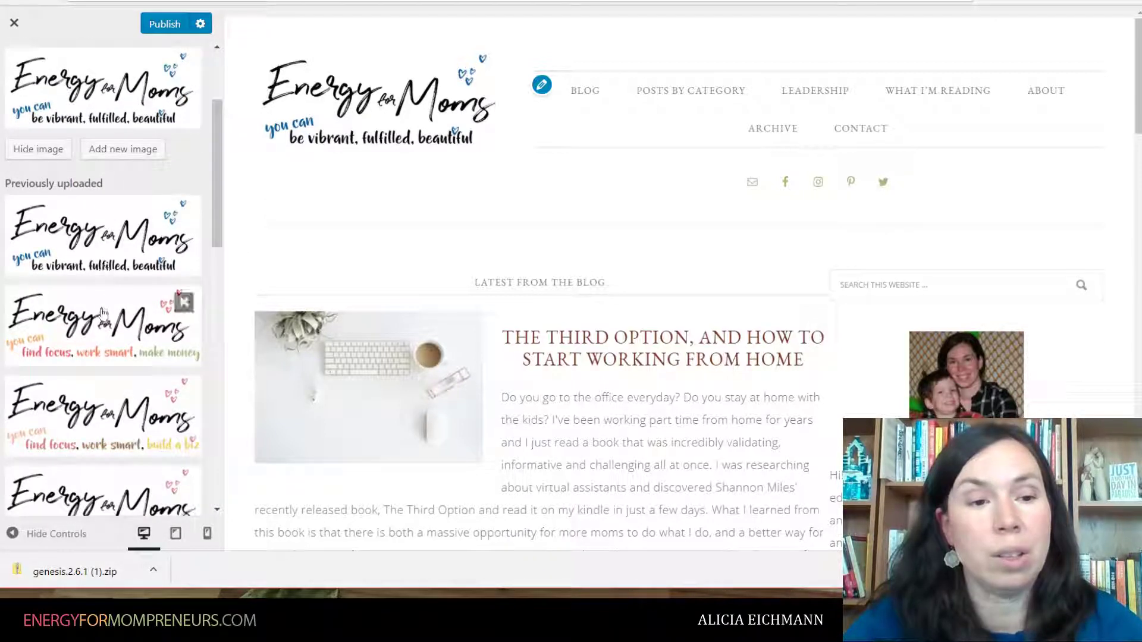
click(121, 149)
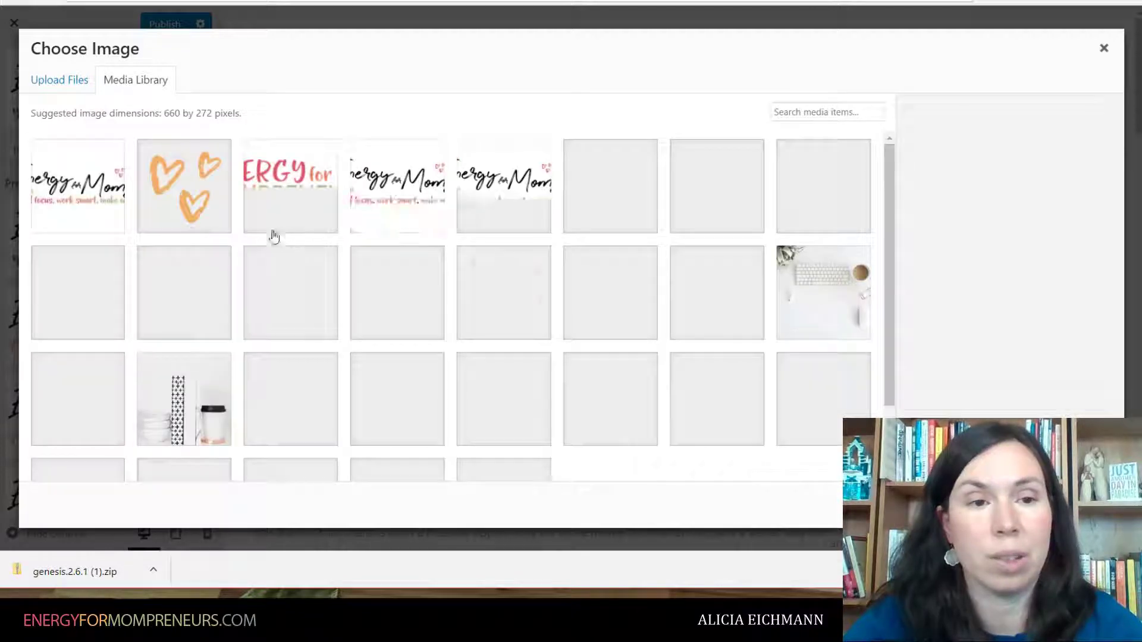
click(77, 197)
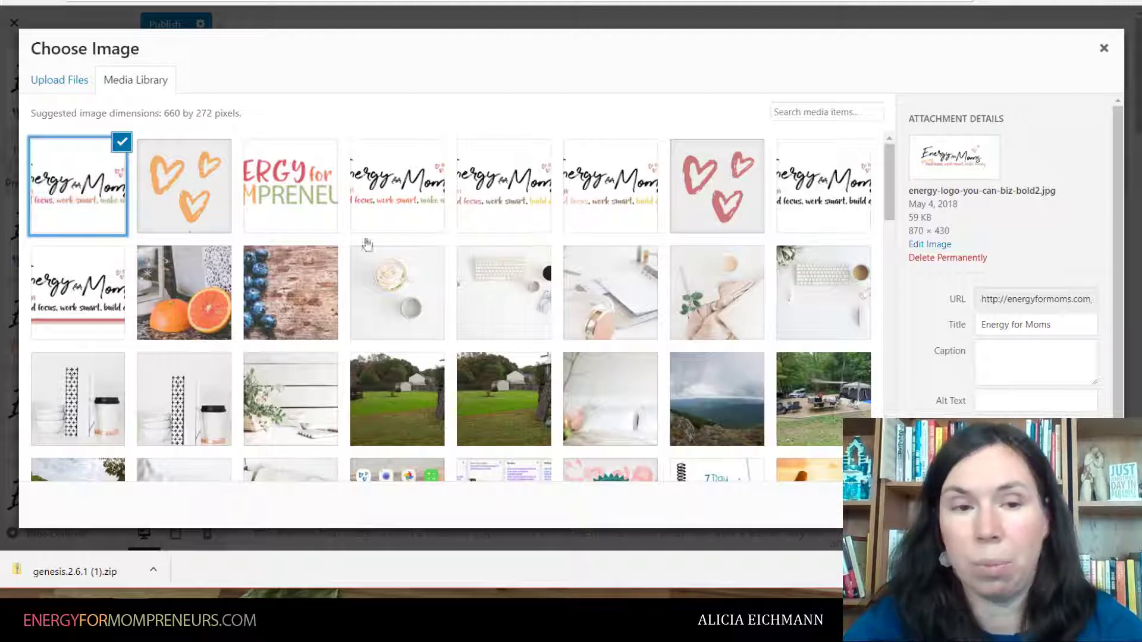
click(62, 82)
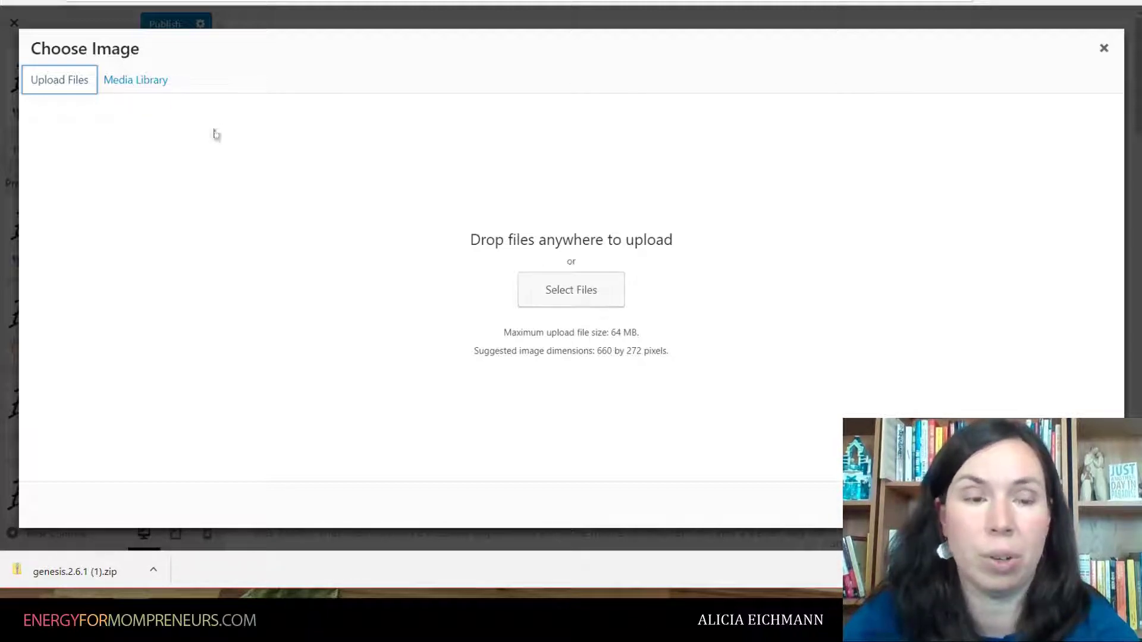
click(134, 83)
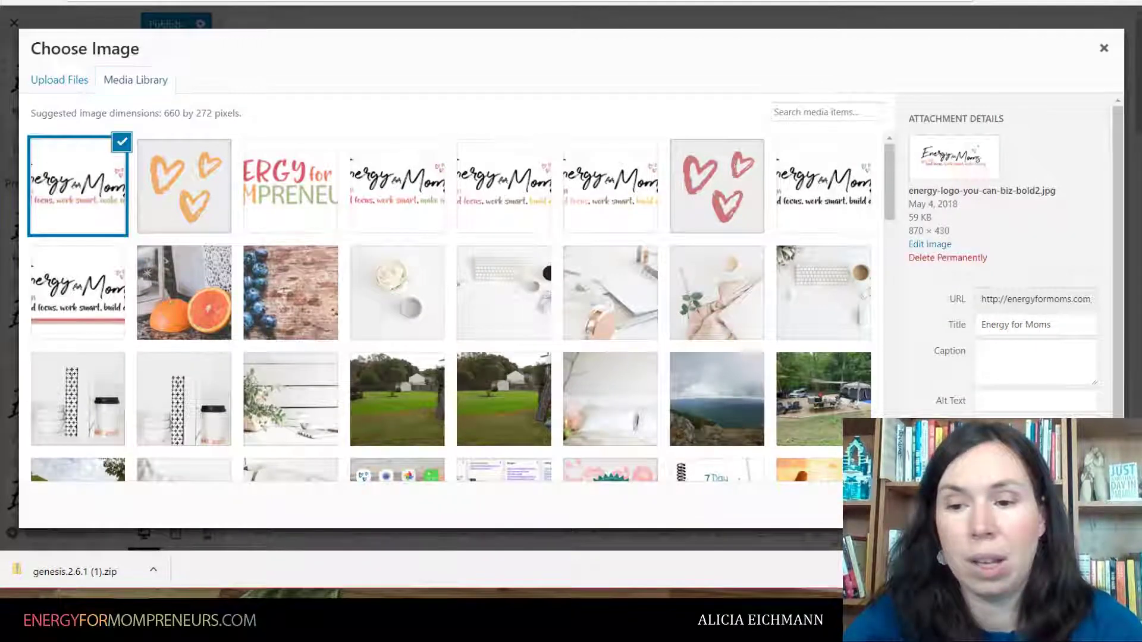
click(1073, 504)
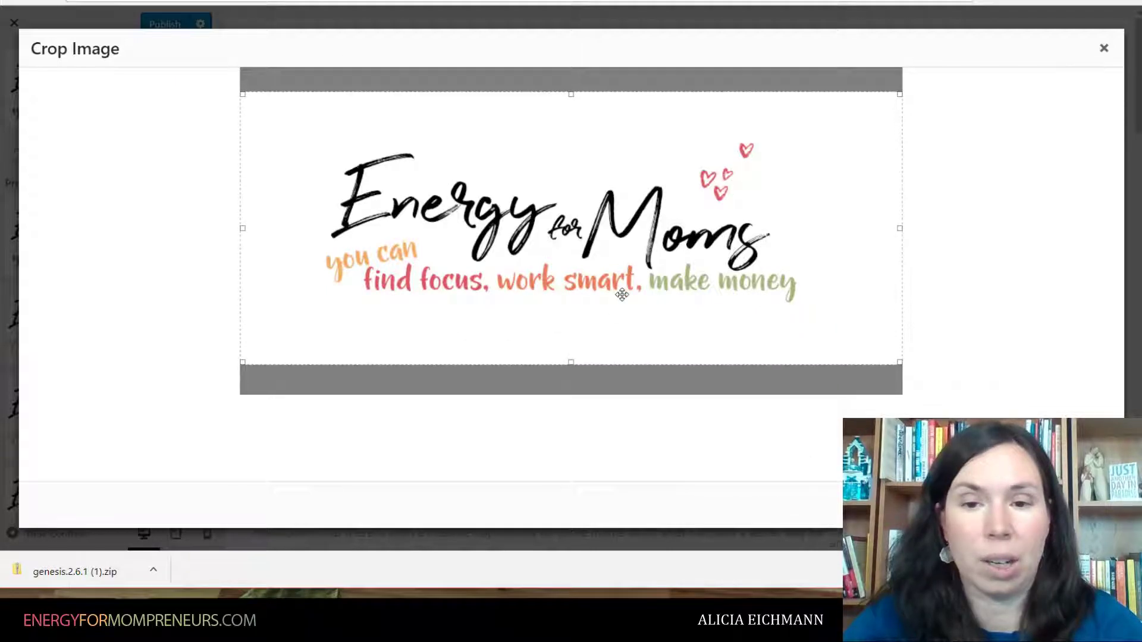
Try cropping the logo image closely around its lettering and hearts, and abandon the header image change.
drag(241, 97, 322, 154)
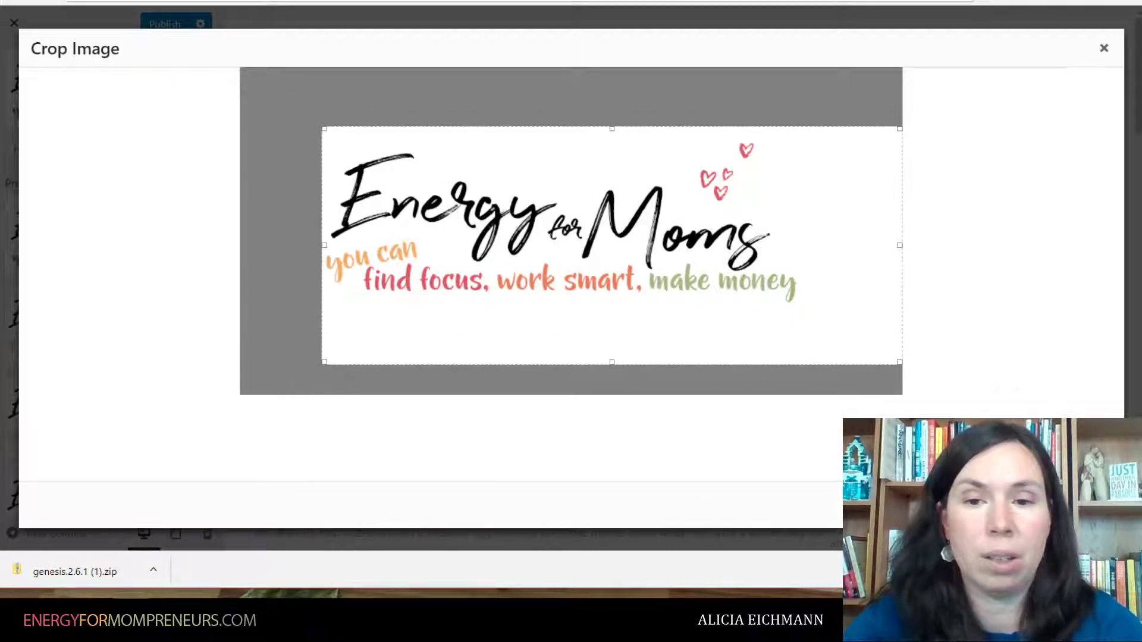
drag(856, 353, 797, 309)
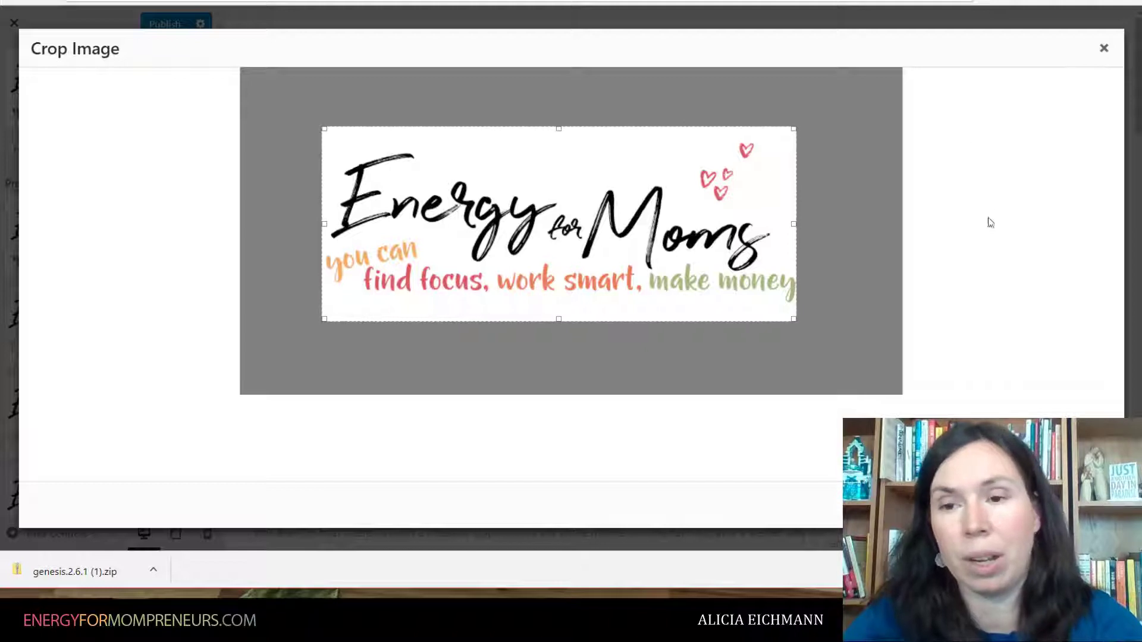
click(1104, 49)
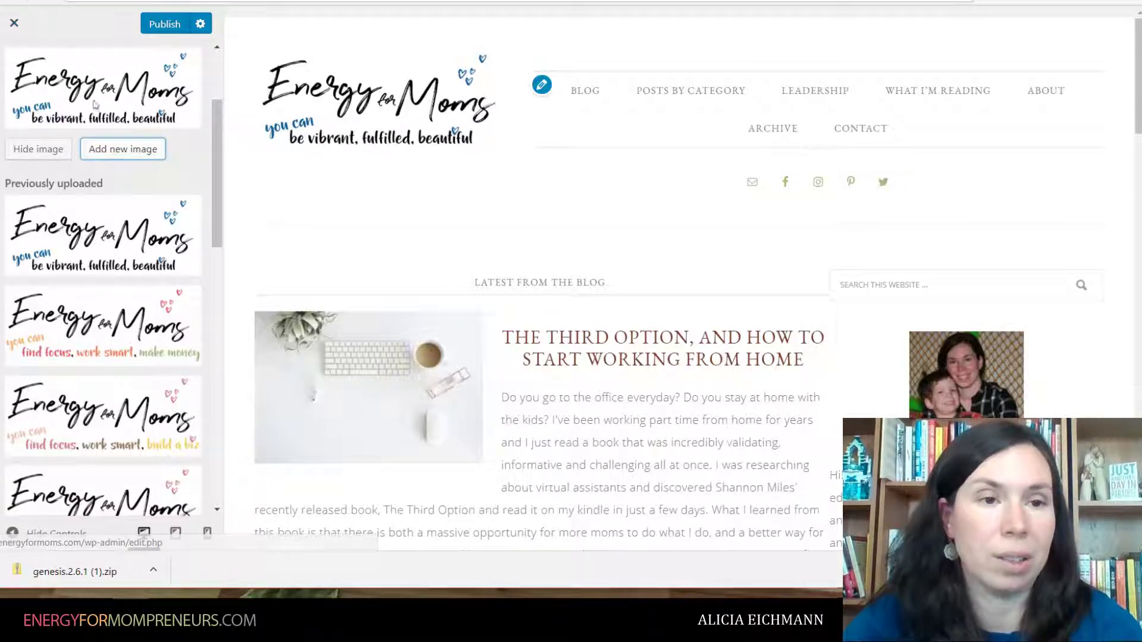
scroll(104, 112, up, 3)
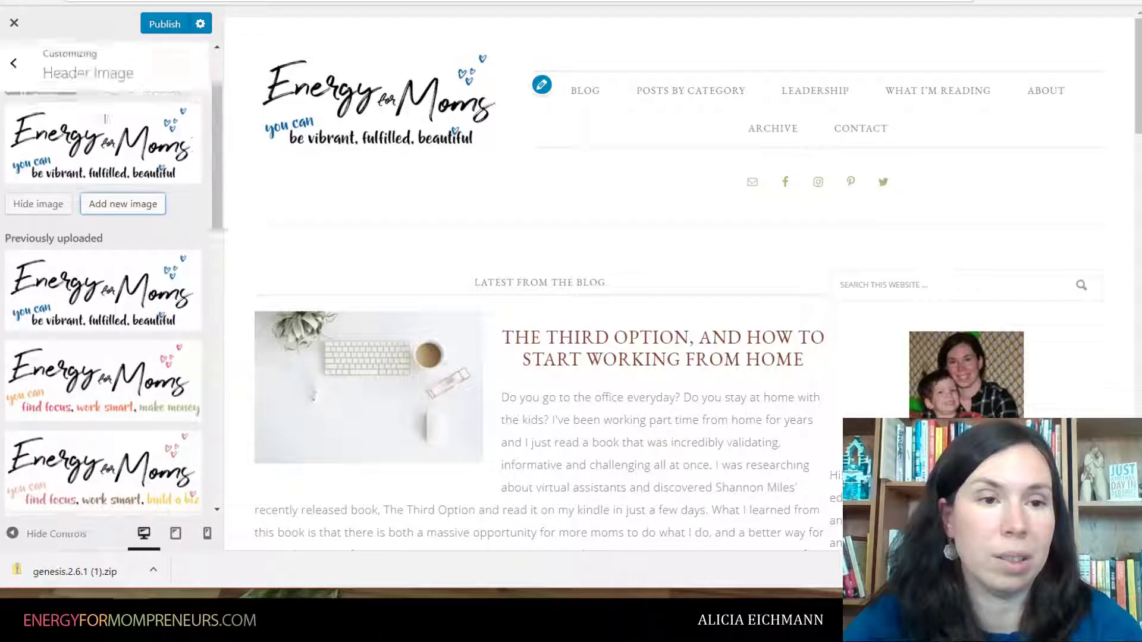
click(13, 68)
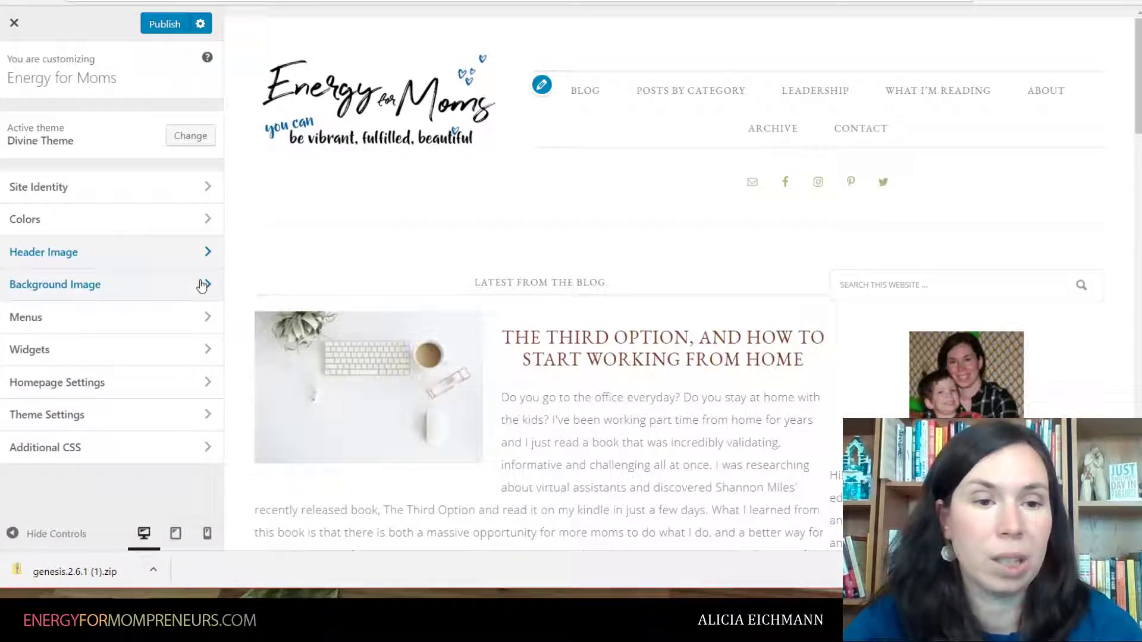
click(209, 285)
click(24, 70)
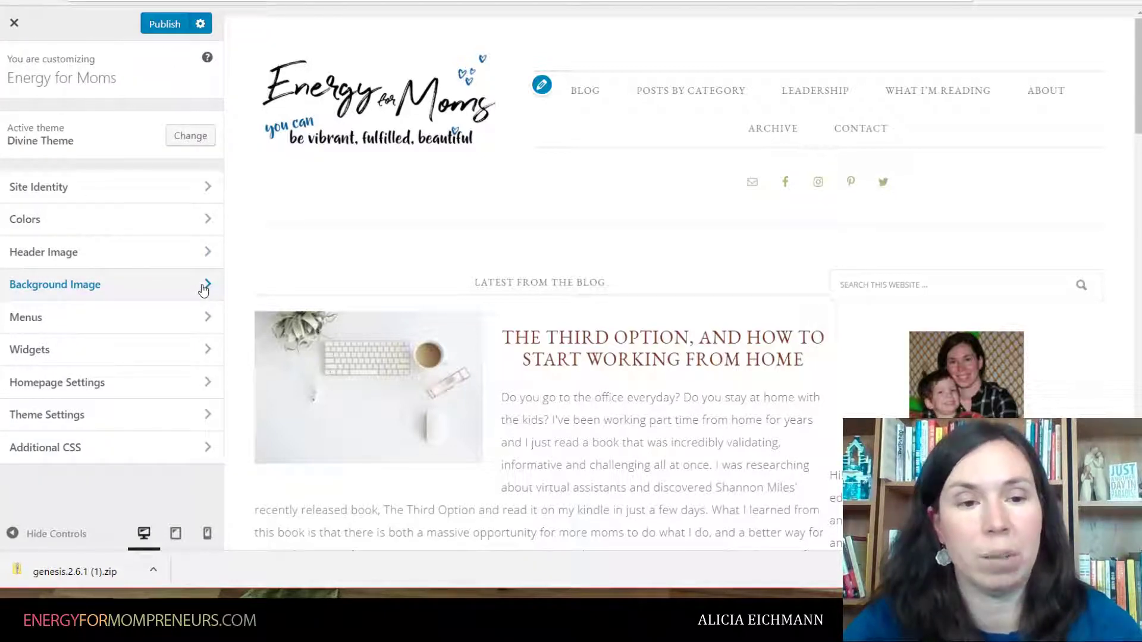
Add the Health and Beauty category to the Nav menu and place it between What I'm Reading and About.
click(204, 317)
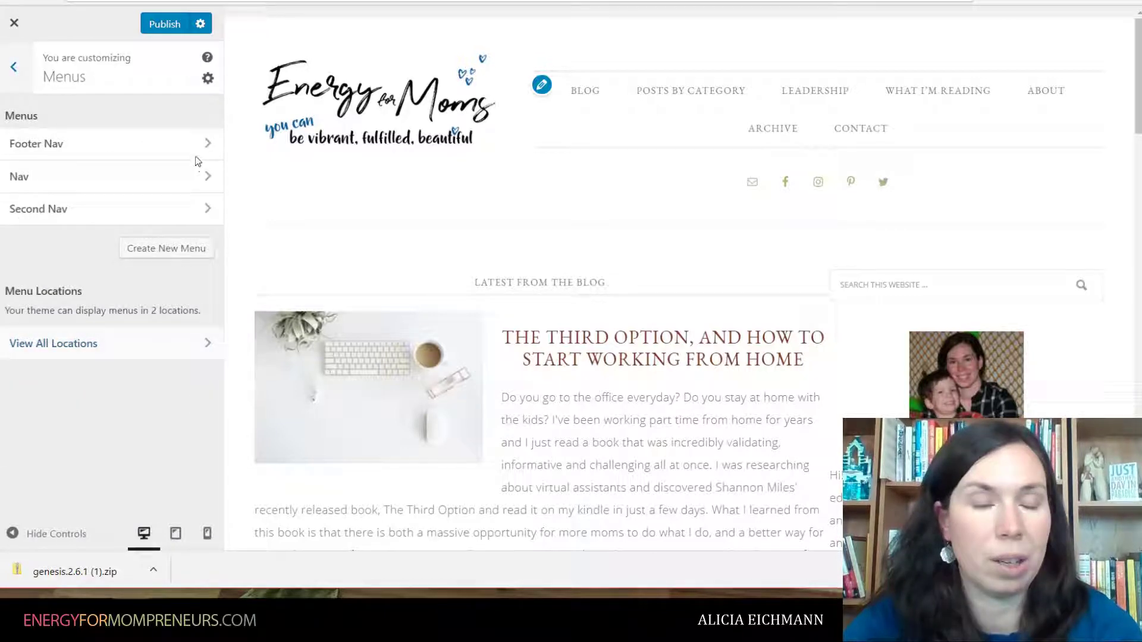
click(206, 179)
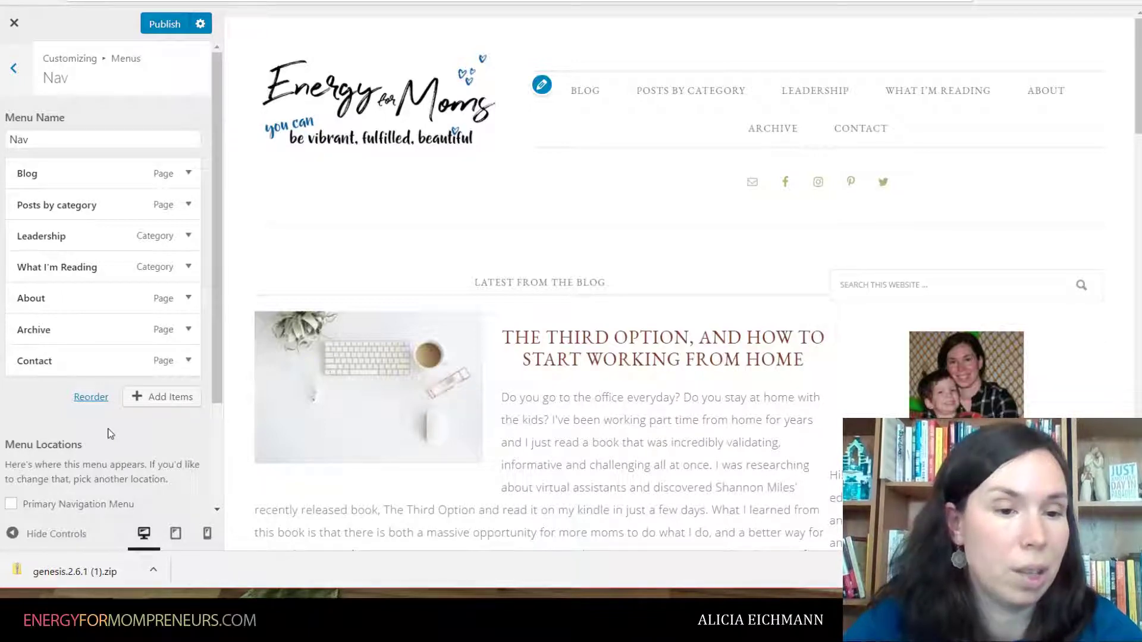
click(163, 396)
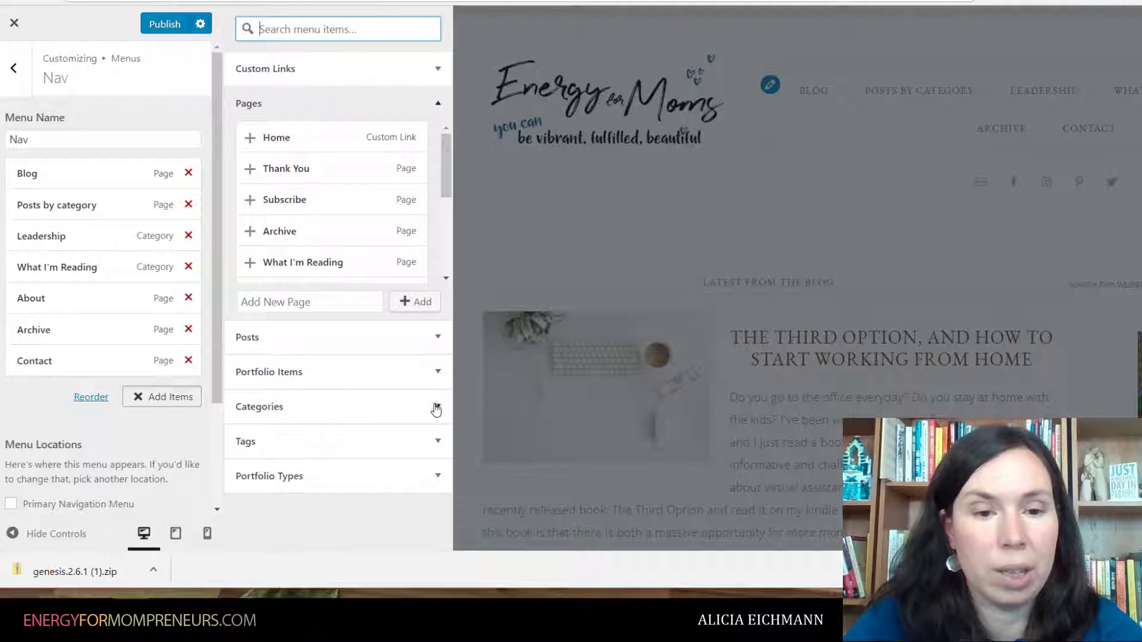
click(437, 408)
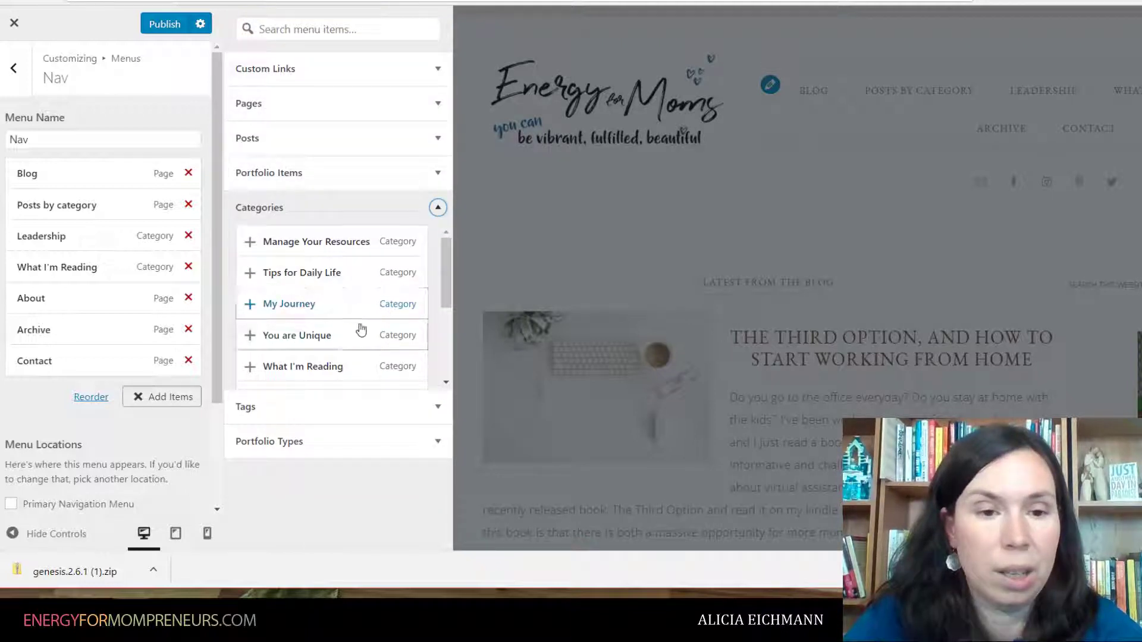
click(324, 336)
scroll(324, 311, down, 1)
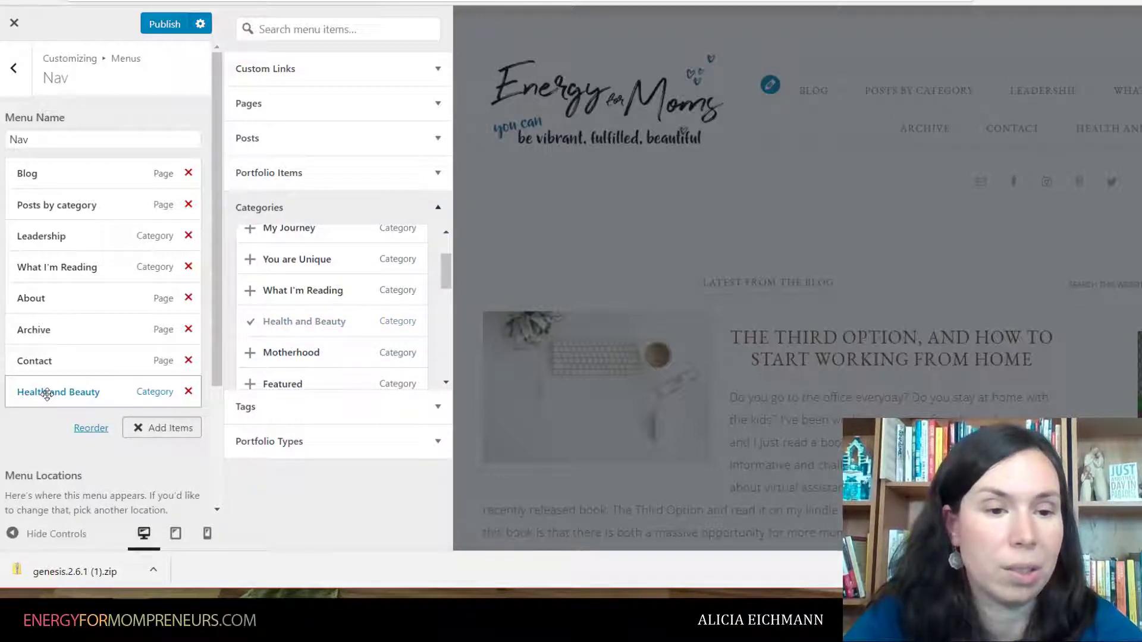
drag(47, 395, 46, 298)
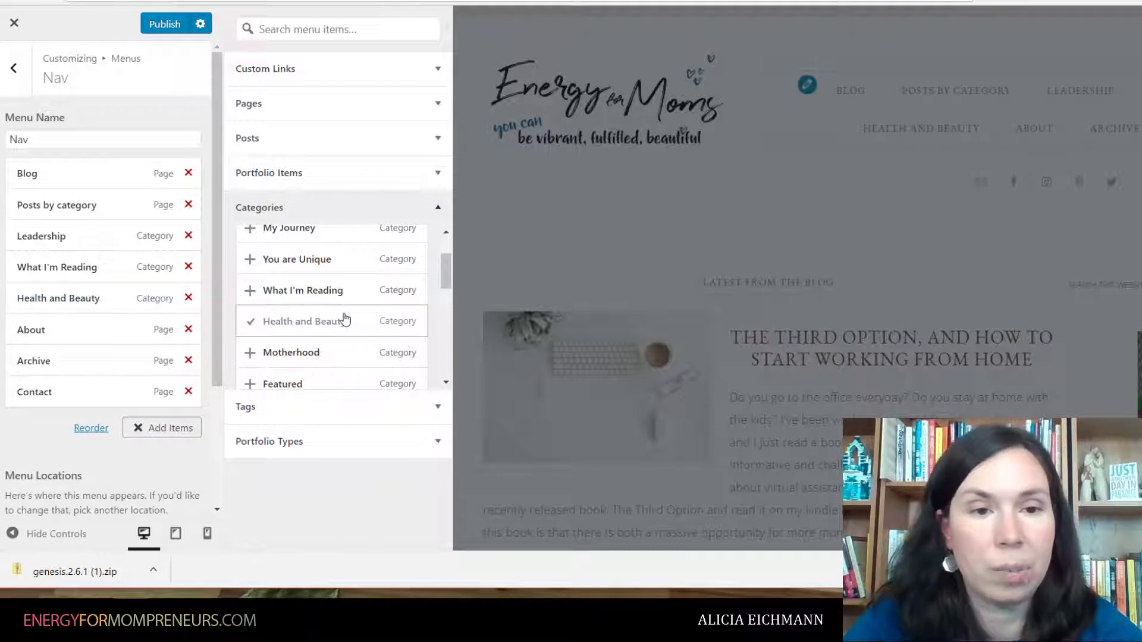
Add the Tips for Daily Life category to the Nav menu and place it directly after Health and Beauty.
scroll(334, 330, down, 5)
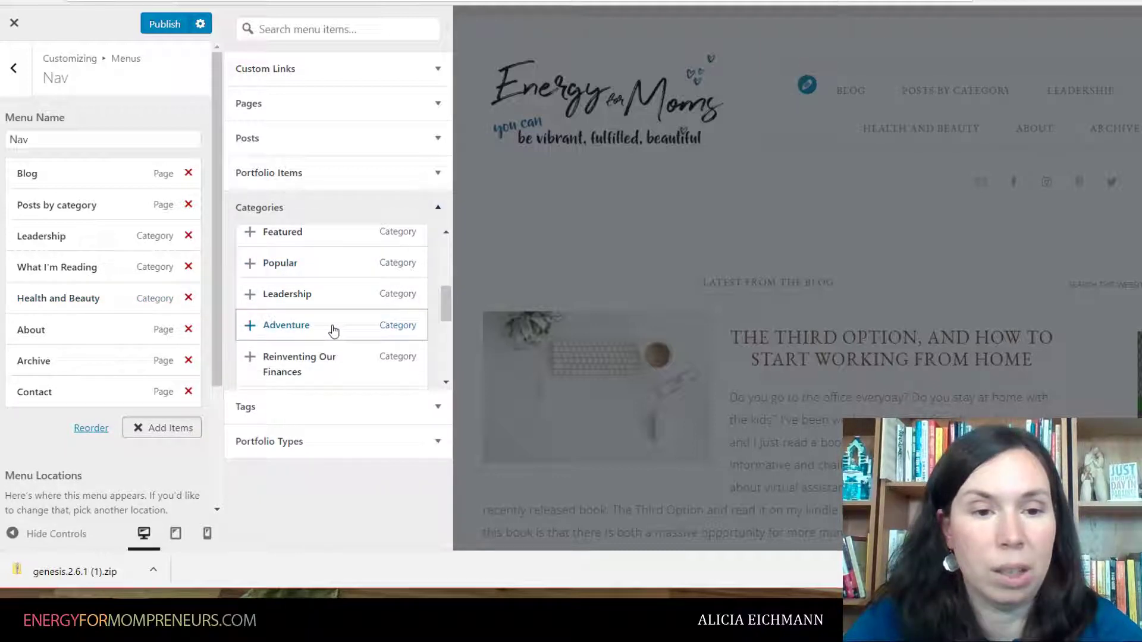
scroll(325, 346, down, 3)
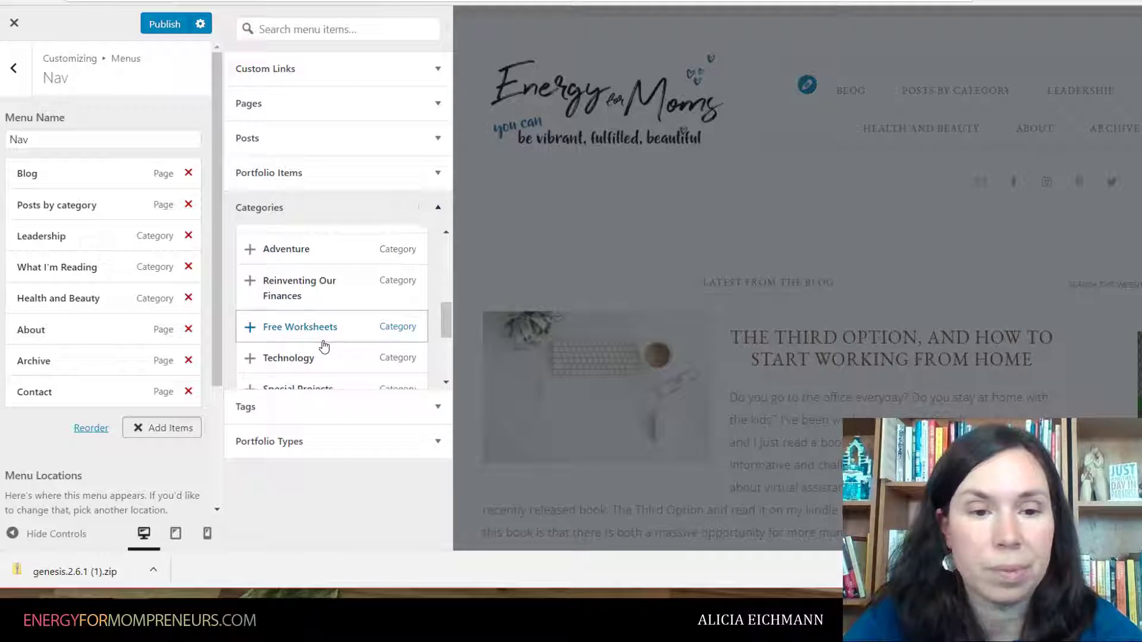
scroll(324, 347, down, 3)
scroll(324, 346, down, 3)
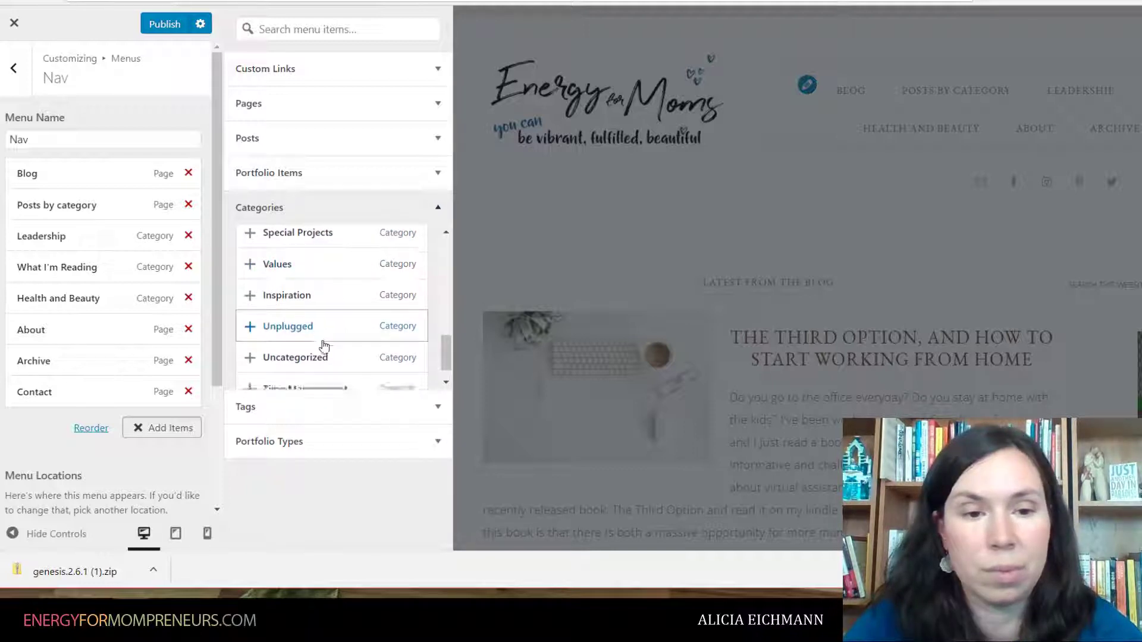
scroll(322, 359, up, 6)
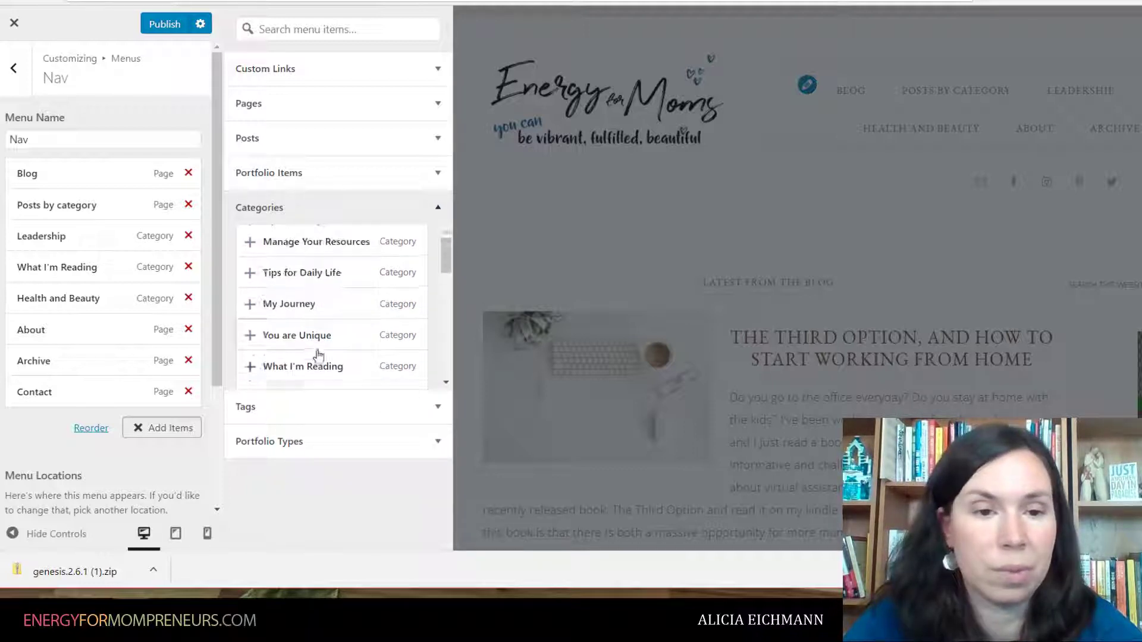
click(298, 274)
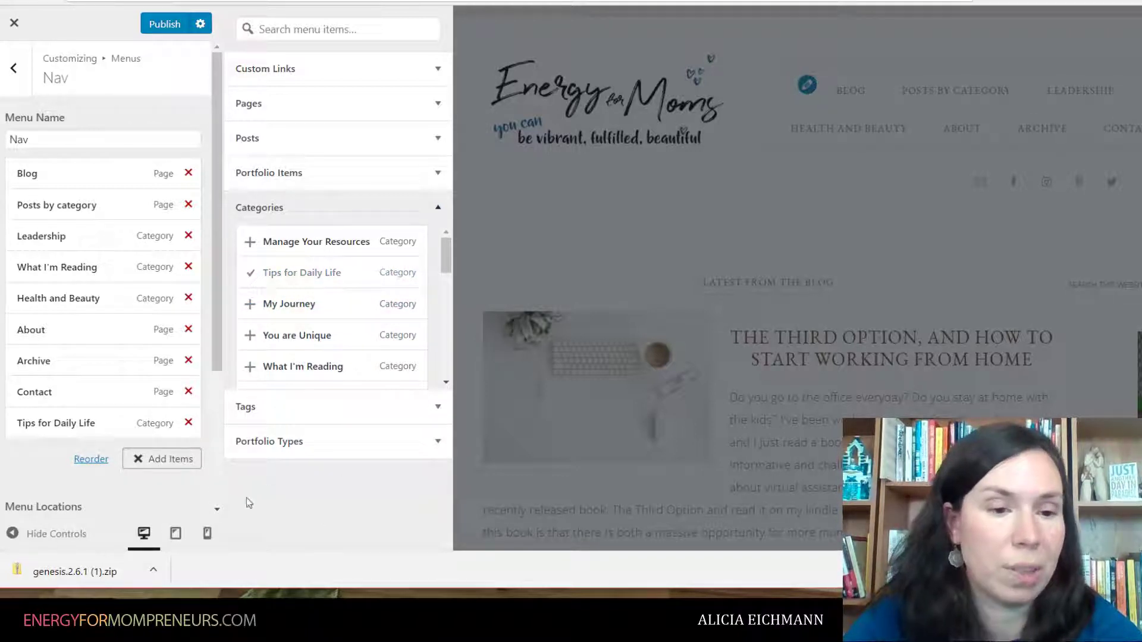
mouse_move(23, 423)
mouse_down()
mouse_move(31, 294)
mouse_move(26, 332)
mouse_up()
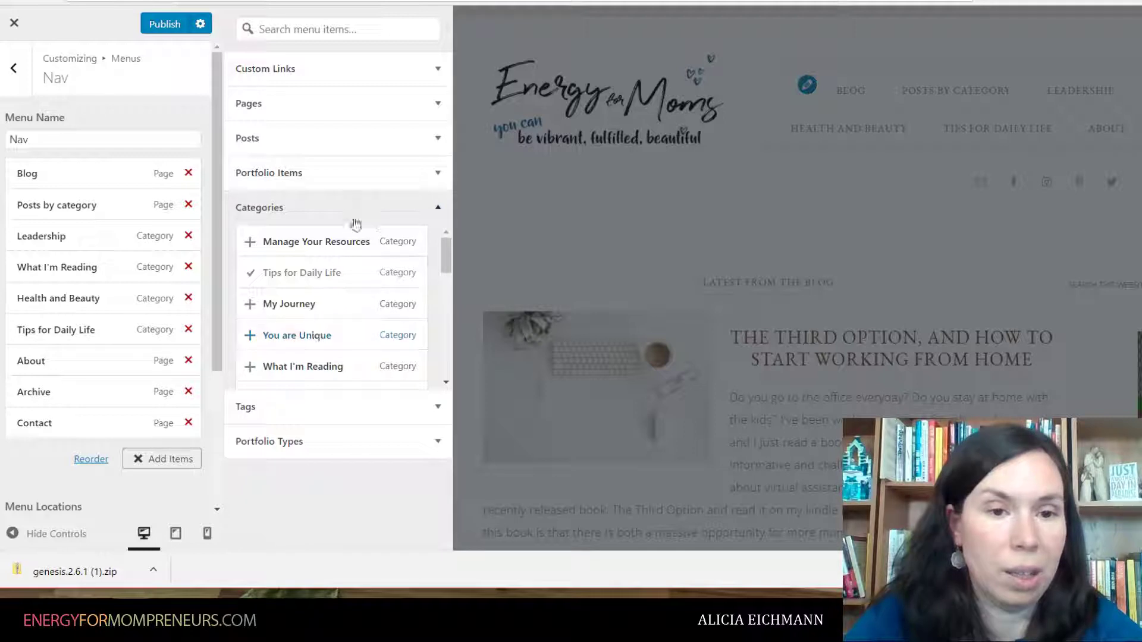
Check the portfolio items available for the menu, and examine the post layout on the site's What I'm Reading category page.
click(438, 175)
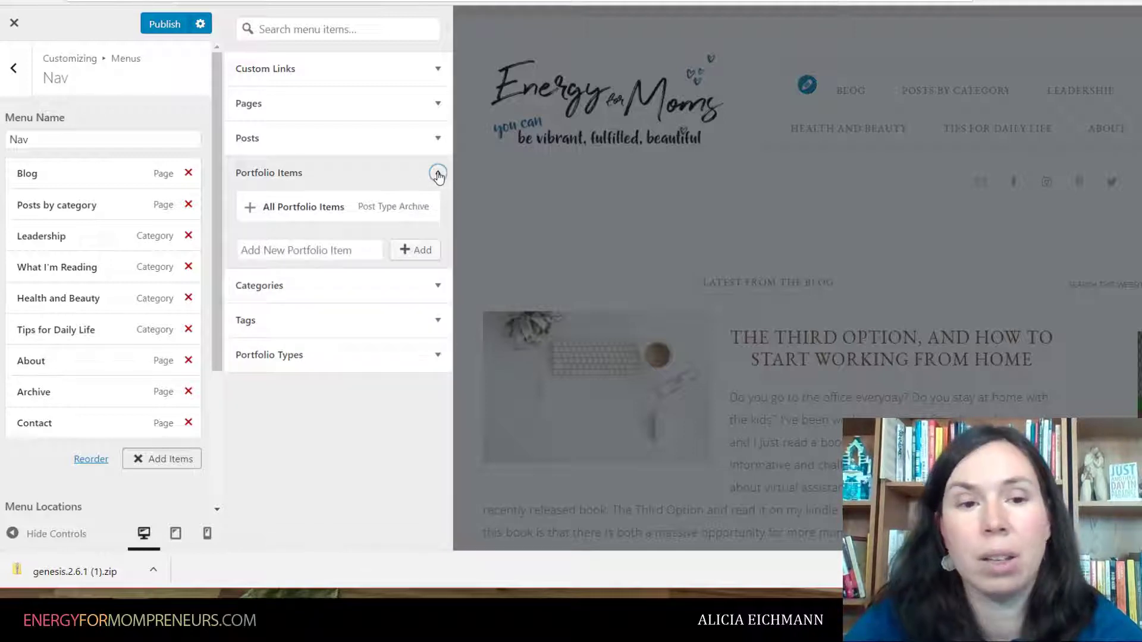
click(435, 286)
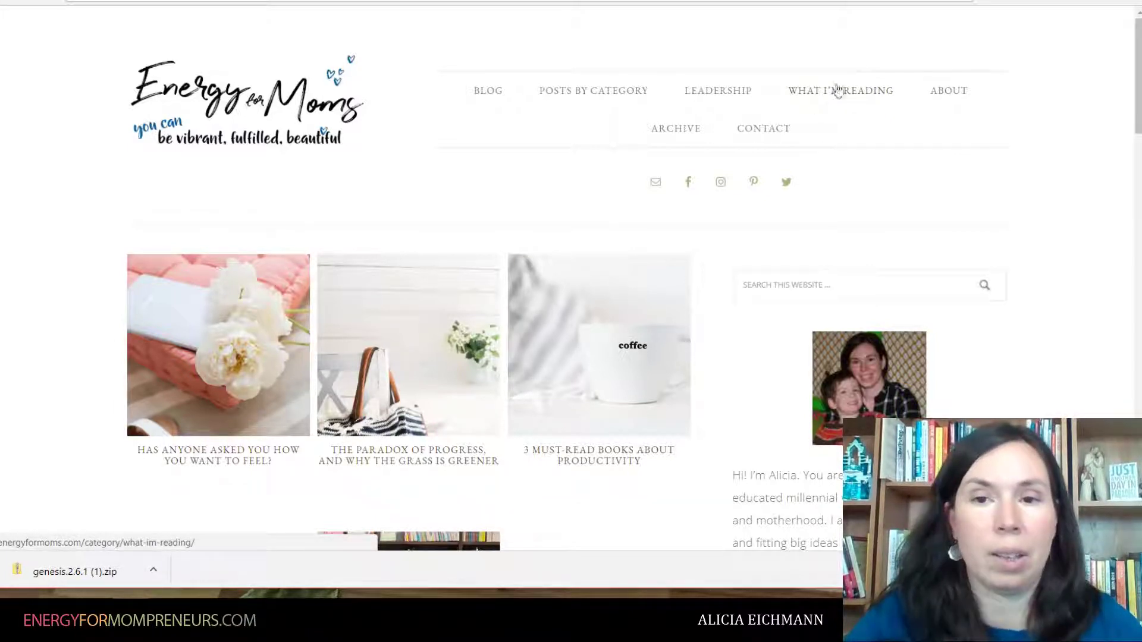
scroll(66, 349, down, 5)
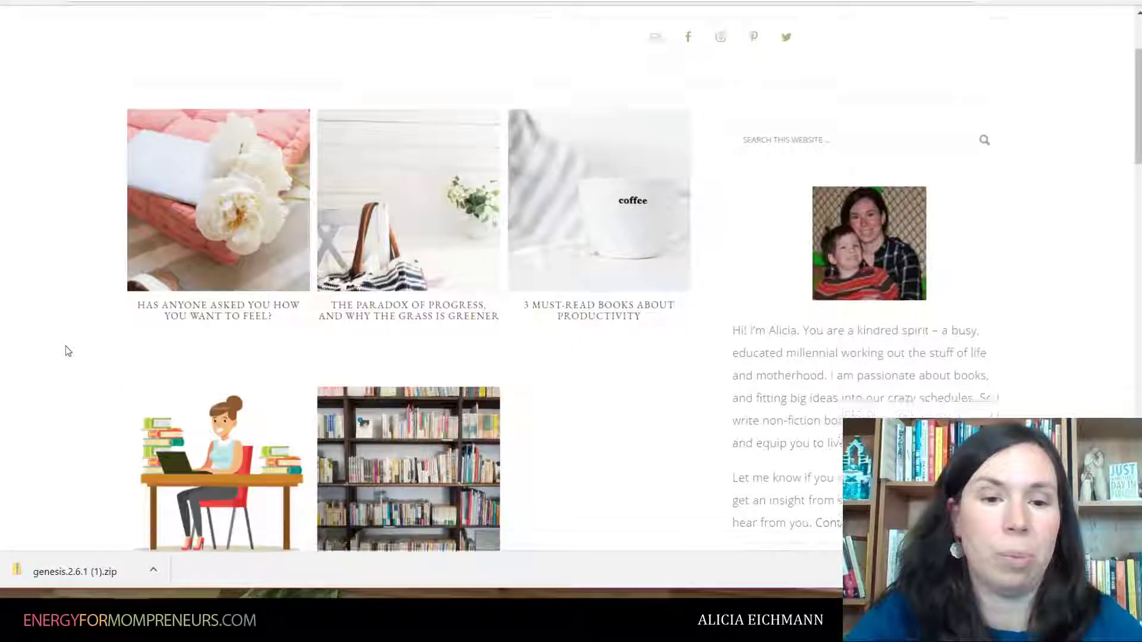
scroll(67, 351, down, 1)
scroll(67, 351, up, 3)
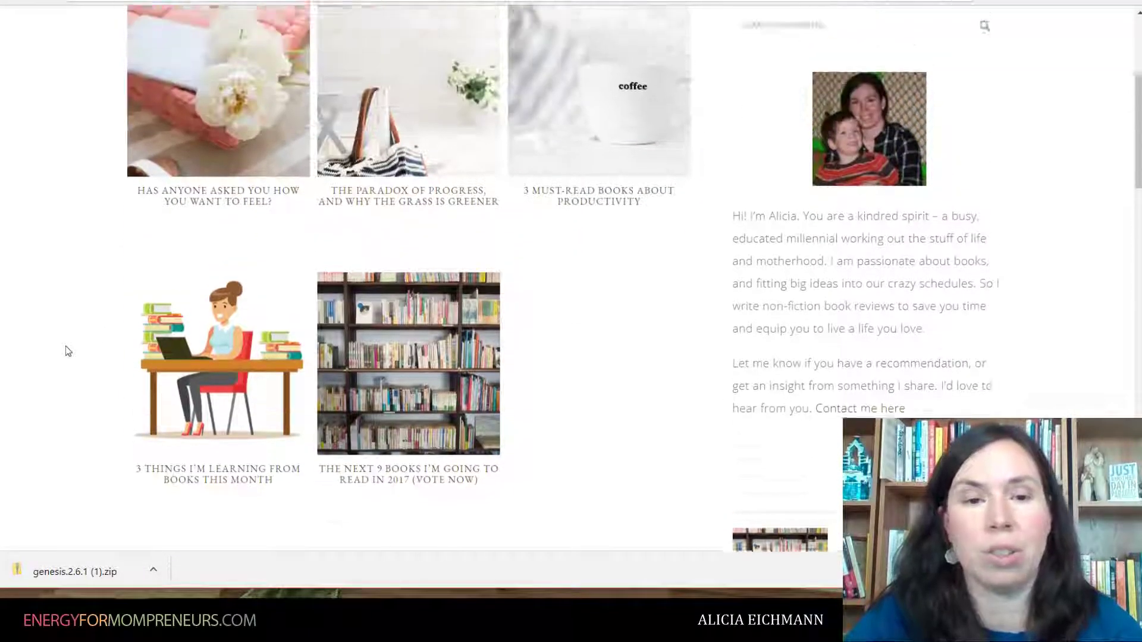
scroll(67, 351, down, 4)
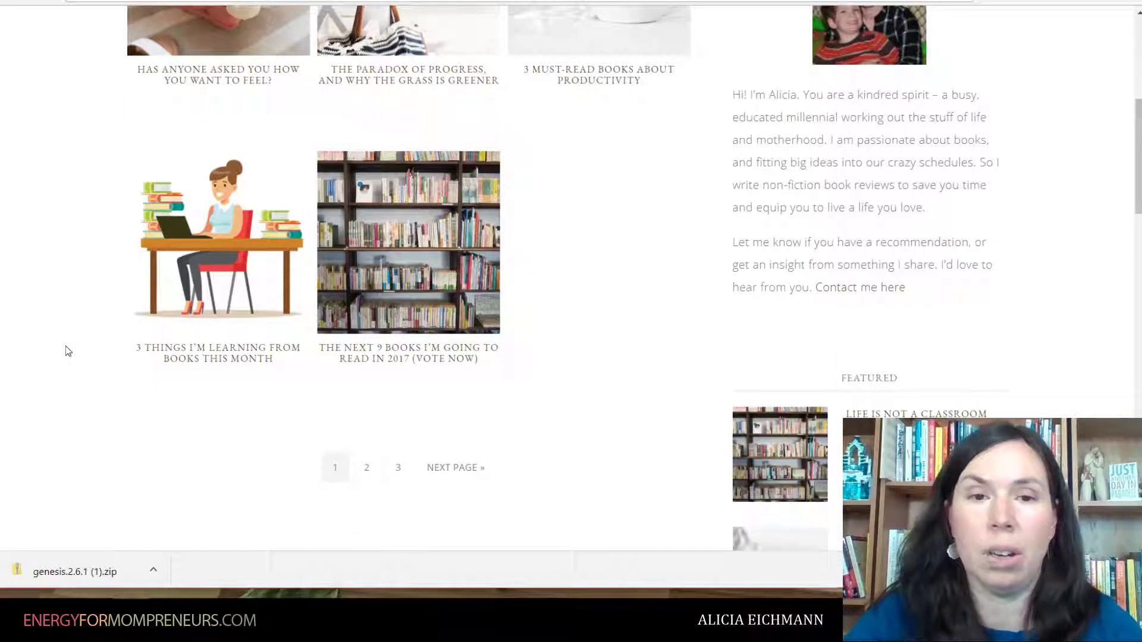
scroll(81, 71, up, 7)
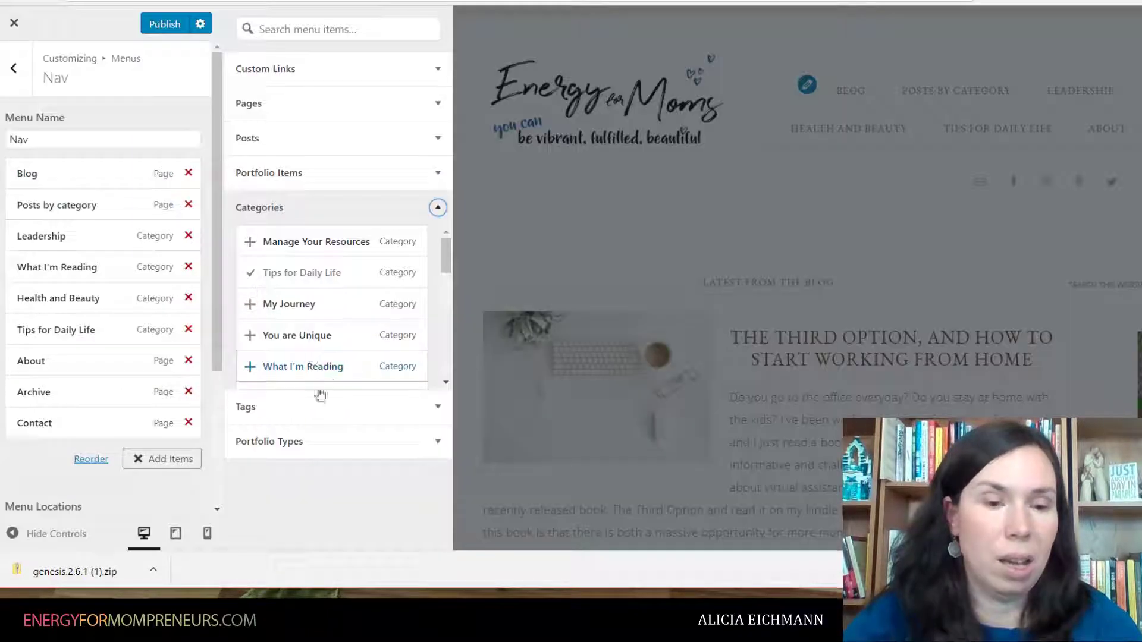
Review the Nav menu's item order, location and option settings, and return to the list of menus.
scroll(143, 401, down, 3)
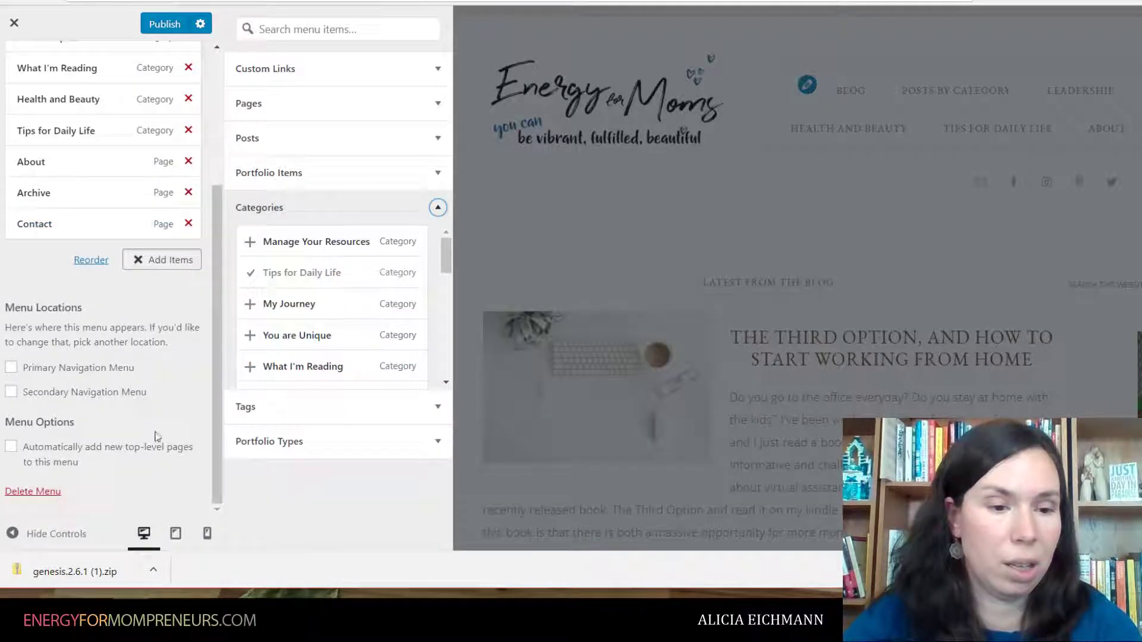
scroll(148, 410, up, 1)
scroll(149, 412, up, 3)
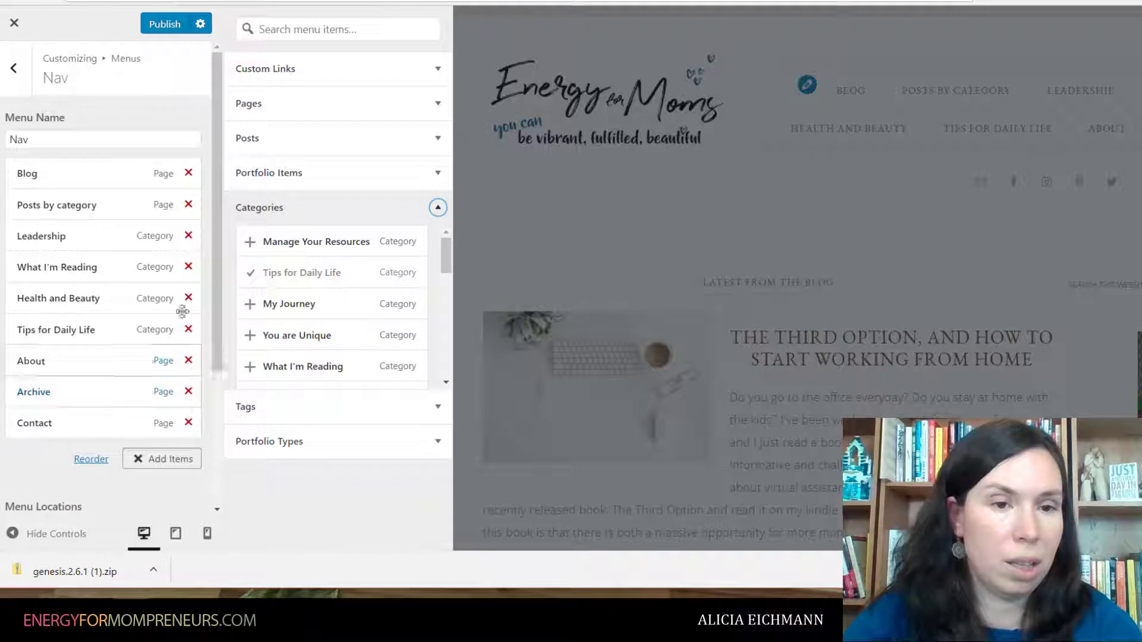
click(18, 73)
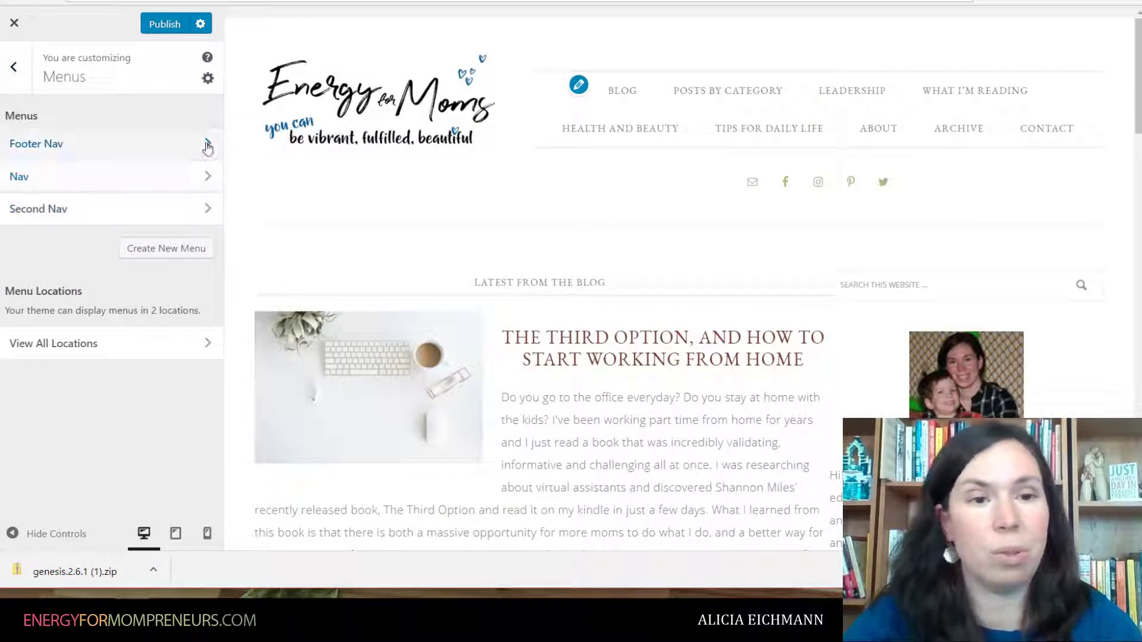
Review the Footer Nav menu's items alongside the footer in the site preview, and return to the main customization list.
click(205, 146)
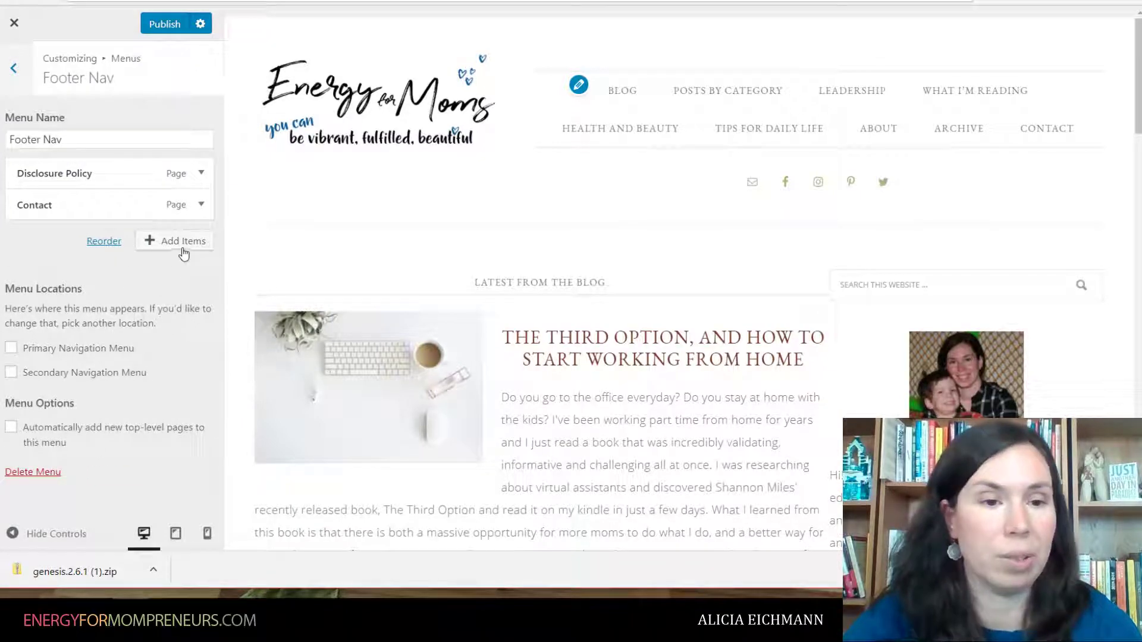
scroll(511, 375, down, 15)
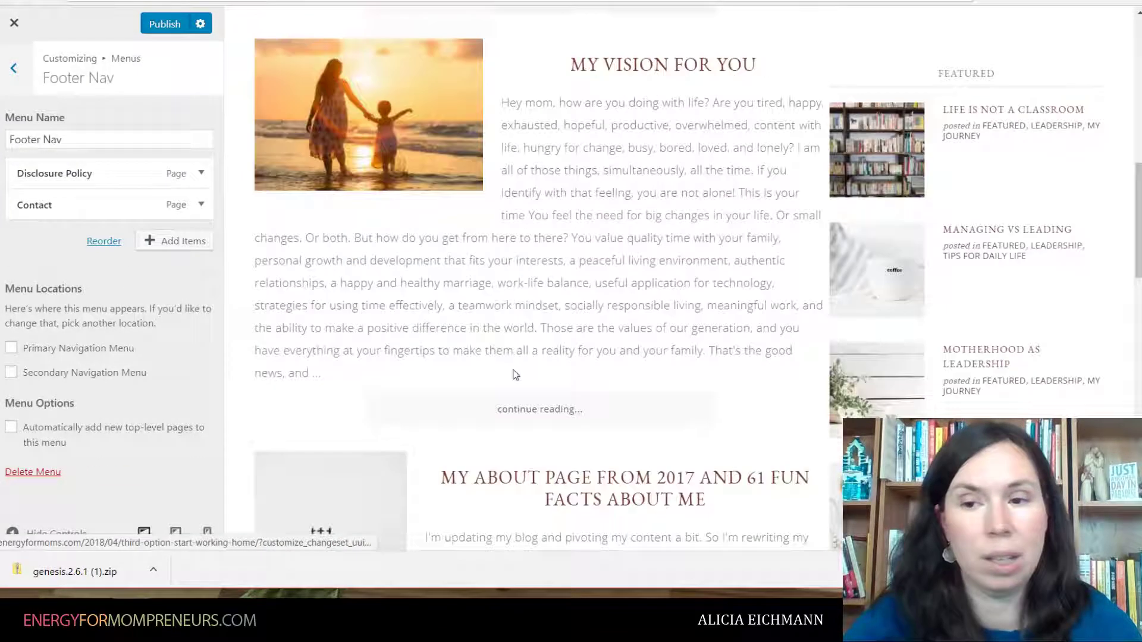
scroll(515, 374, down, 3)
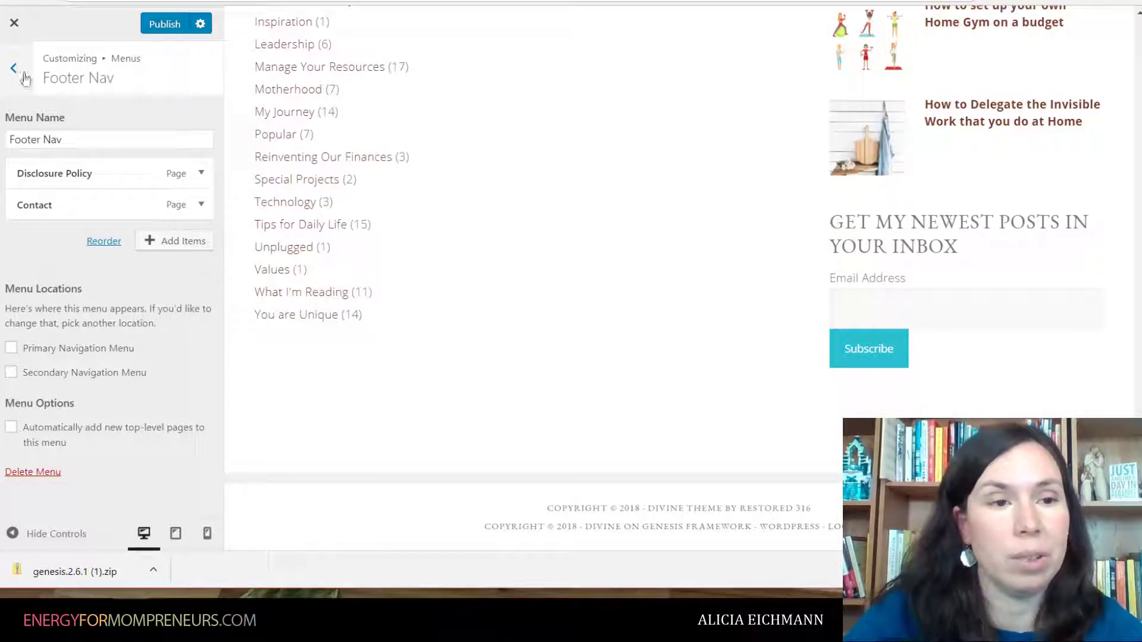
scroll(637, 359, up, 15)
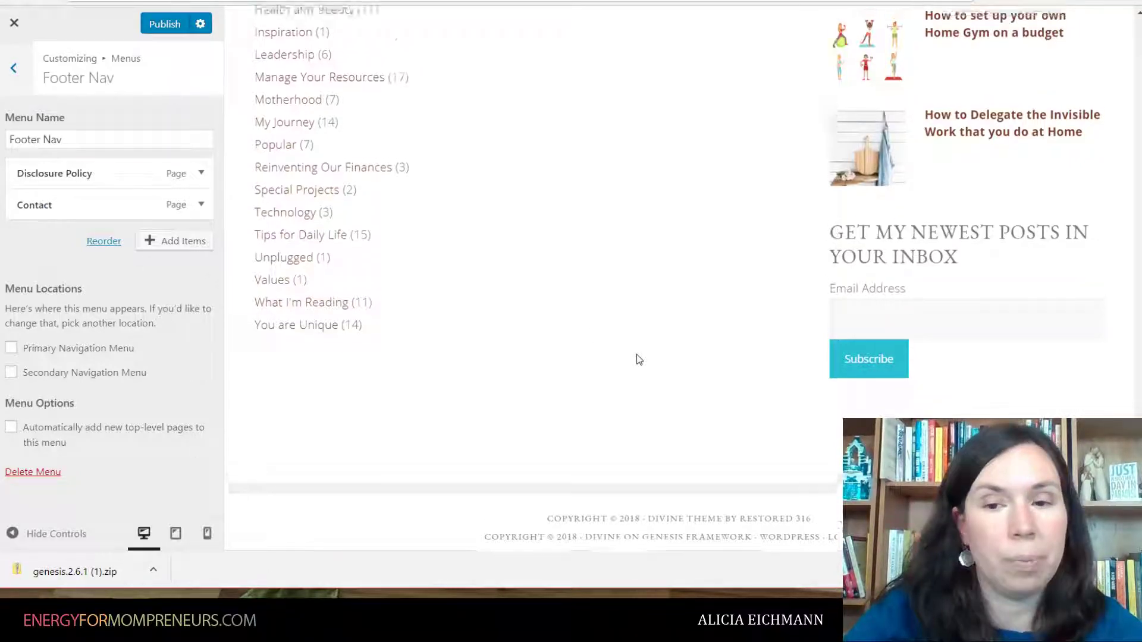
scroll(610, 361, up, 6)
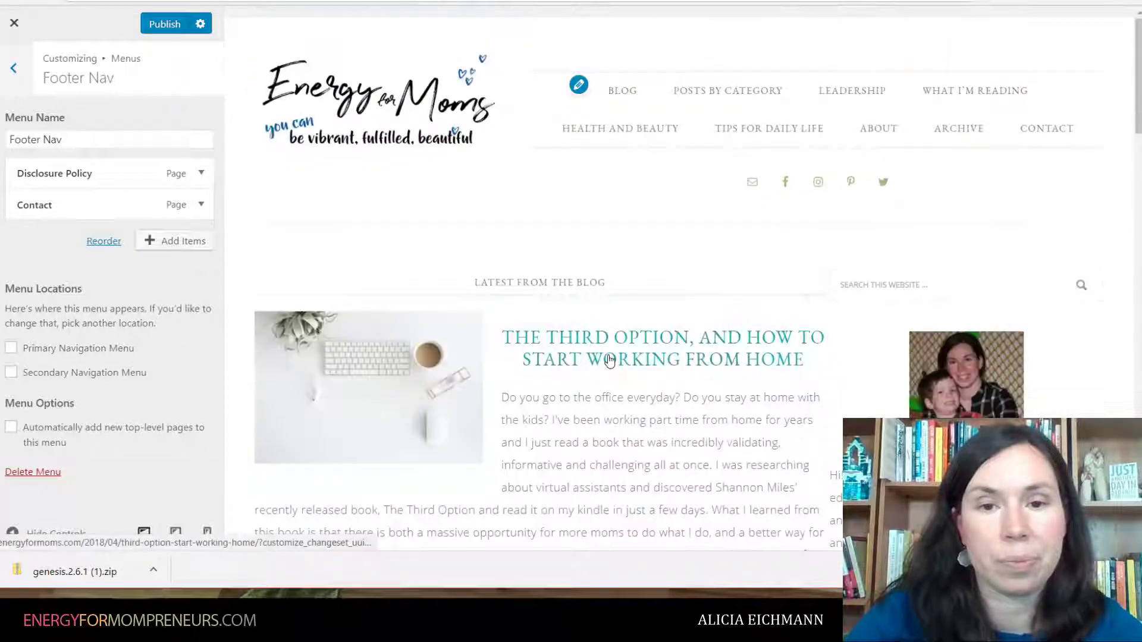
click(16, 69)
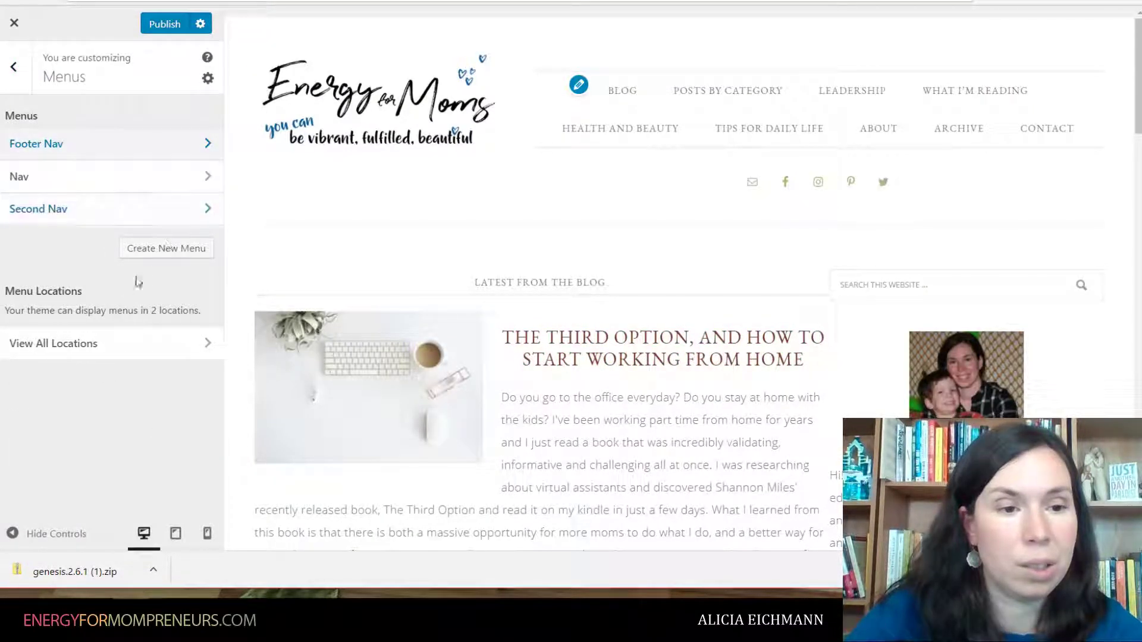
click(15, 69)
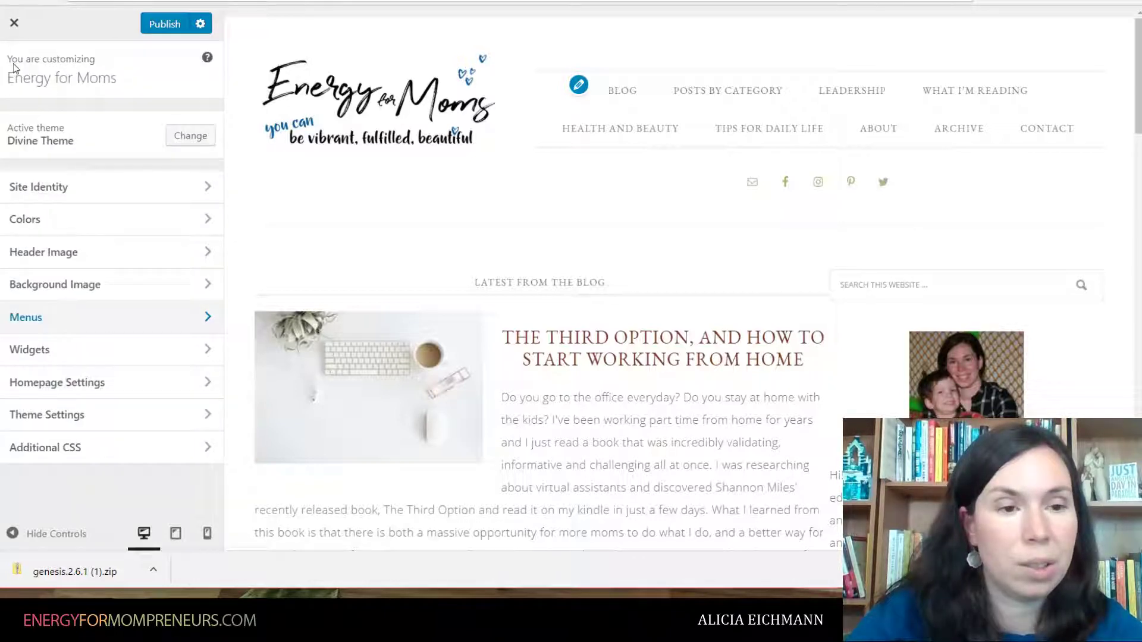
Open the Primary Sidebar widget area and review the settings of the Genesis - Featured Page widget below Search.
click(128, 351)
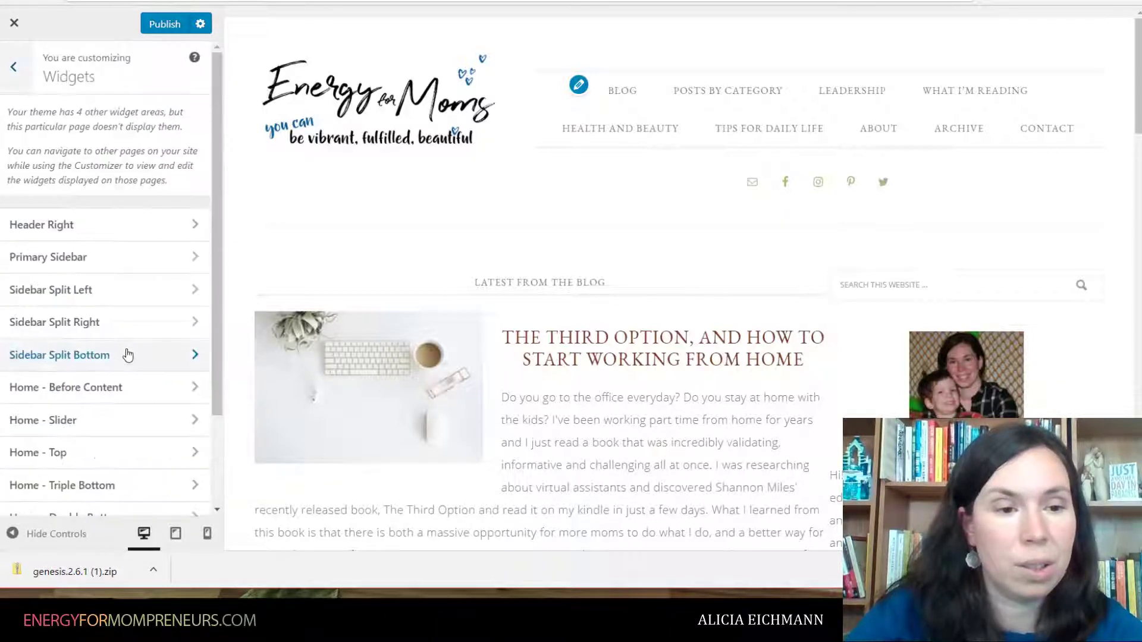
click(186, 264)
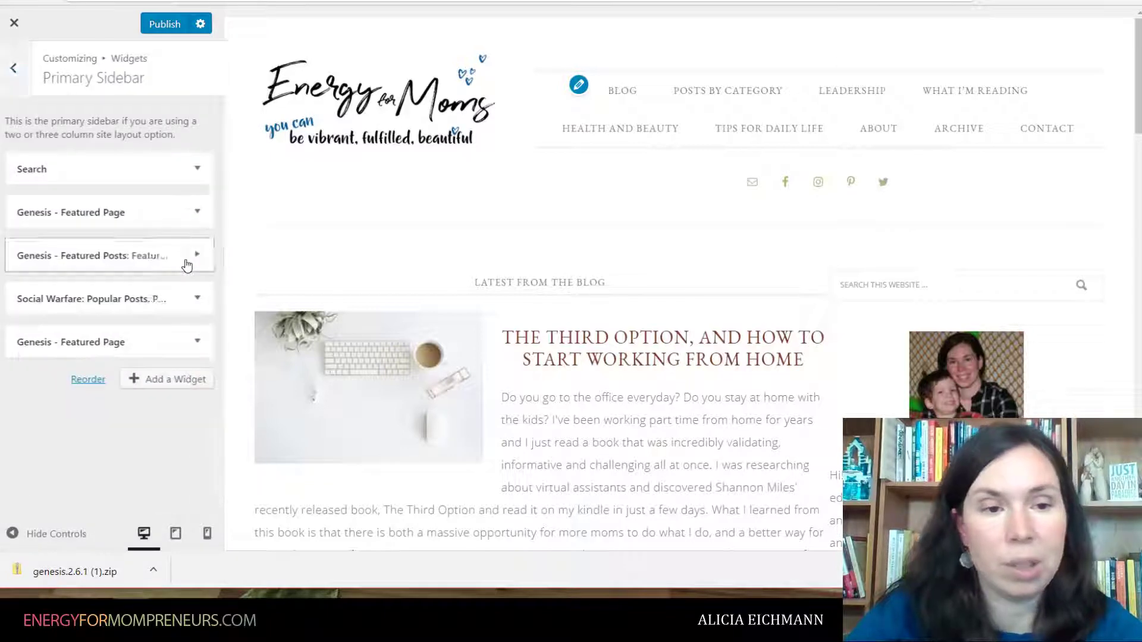
click(196, 213)
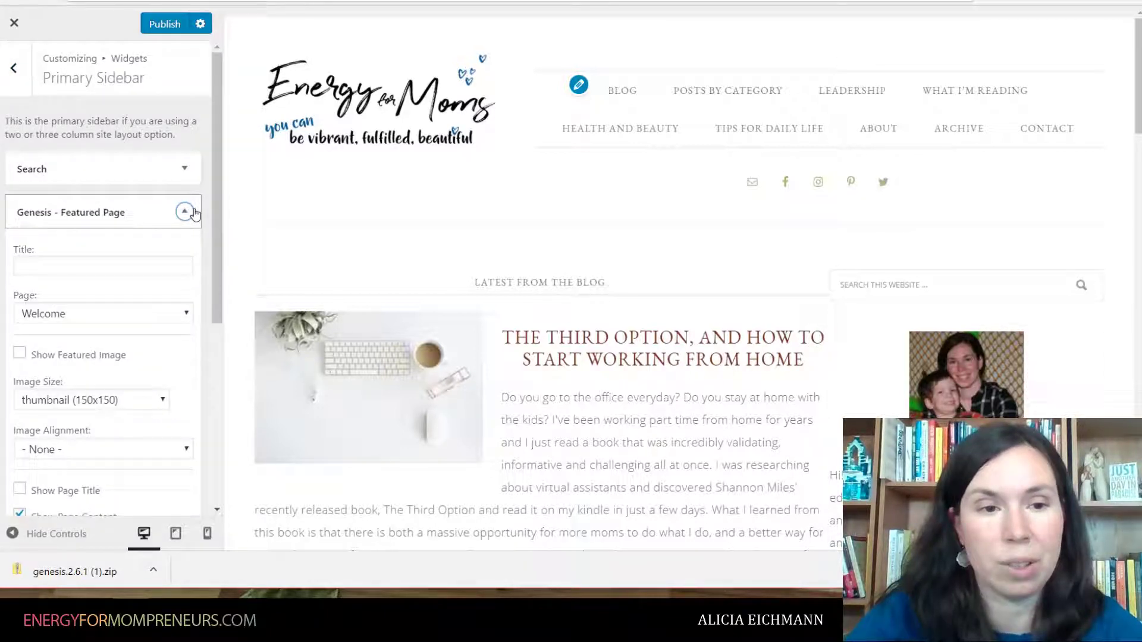
scroll(186, 218, down, 2)
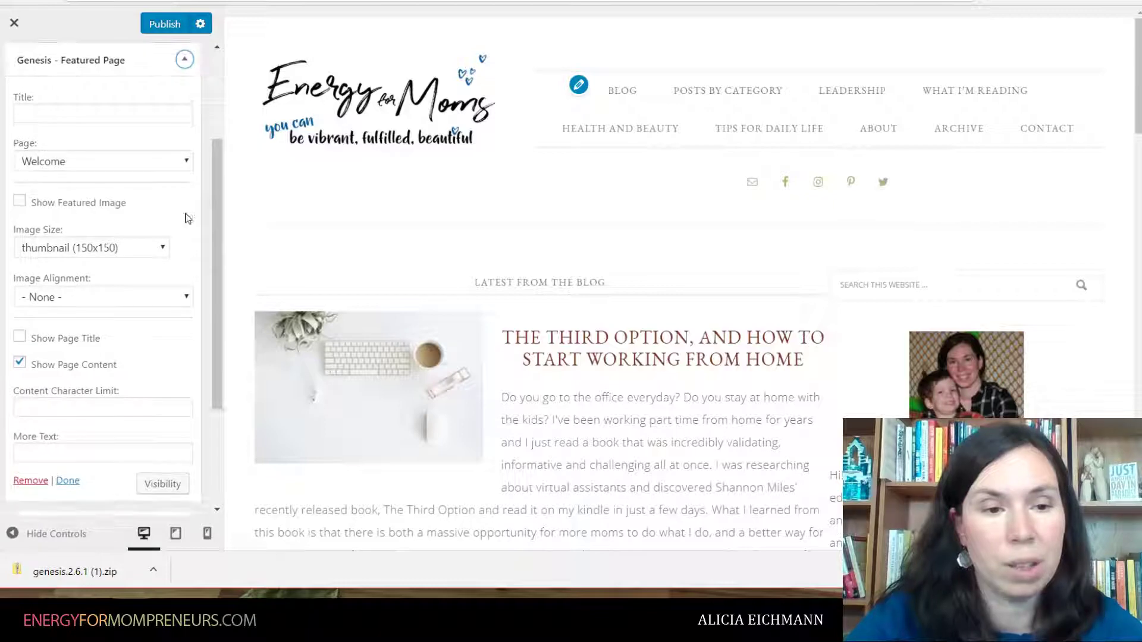
scroll(184, 216, up, 2)
click(186, 213)
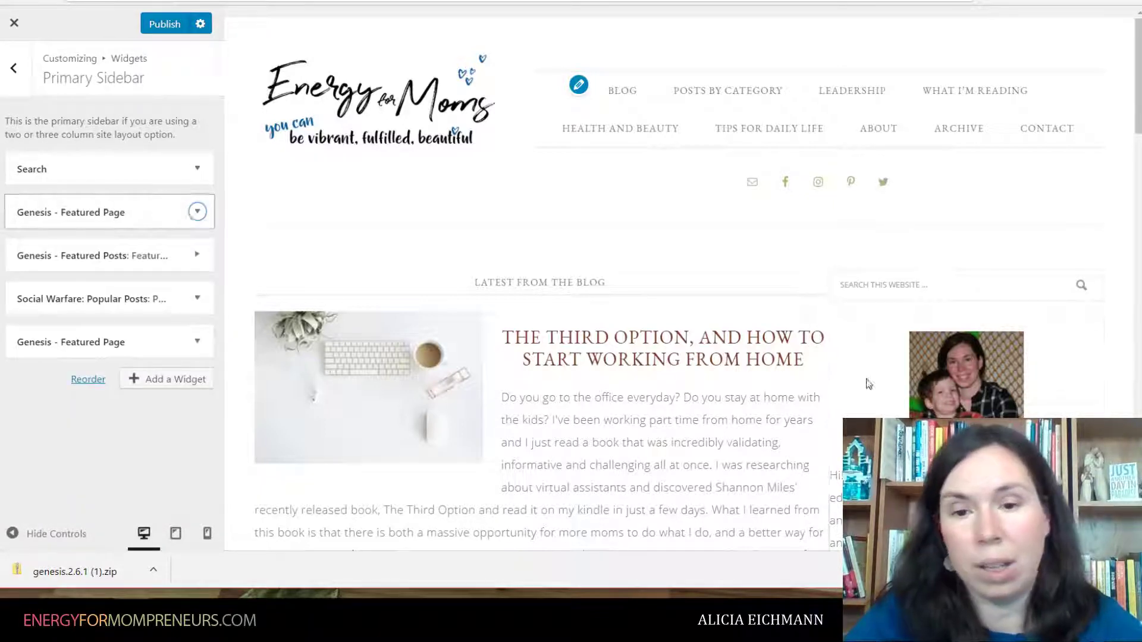
Find the welcome text in the previewed sidebar and open the settings of the widget that displays it.
scroll(975, 393, down, 1)
scroll(958, 330, down, 3)
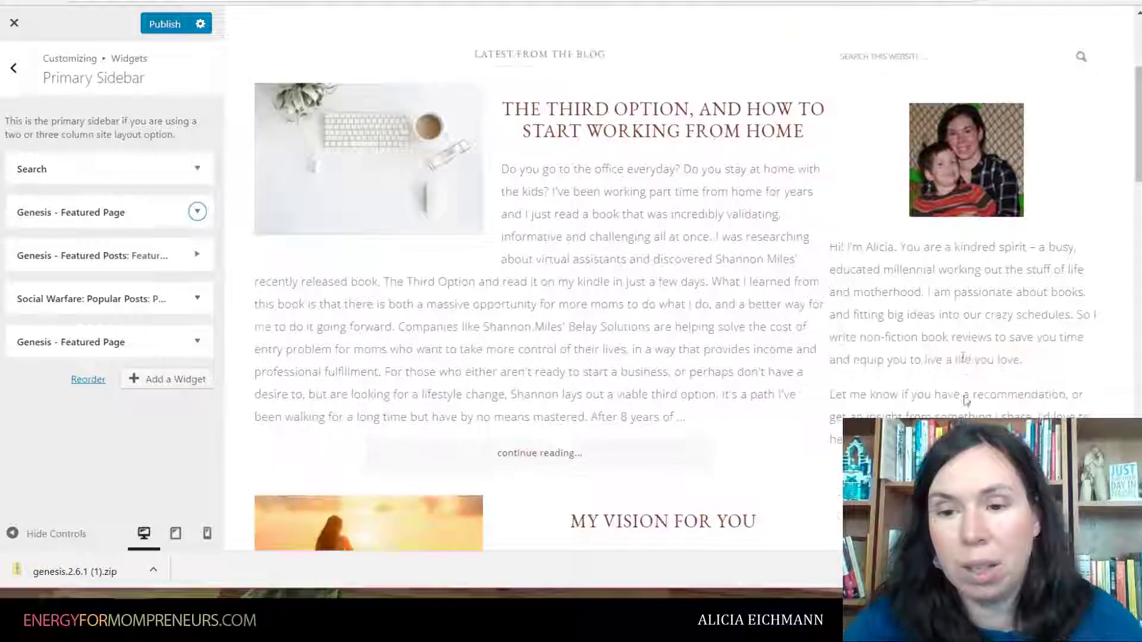
shift+click(973, 333)
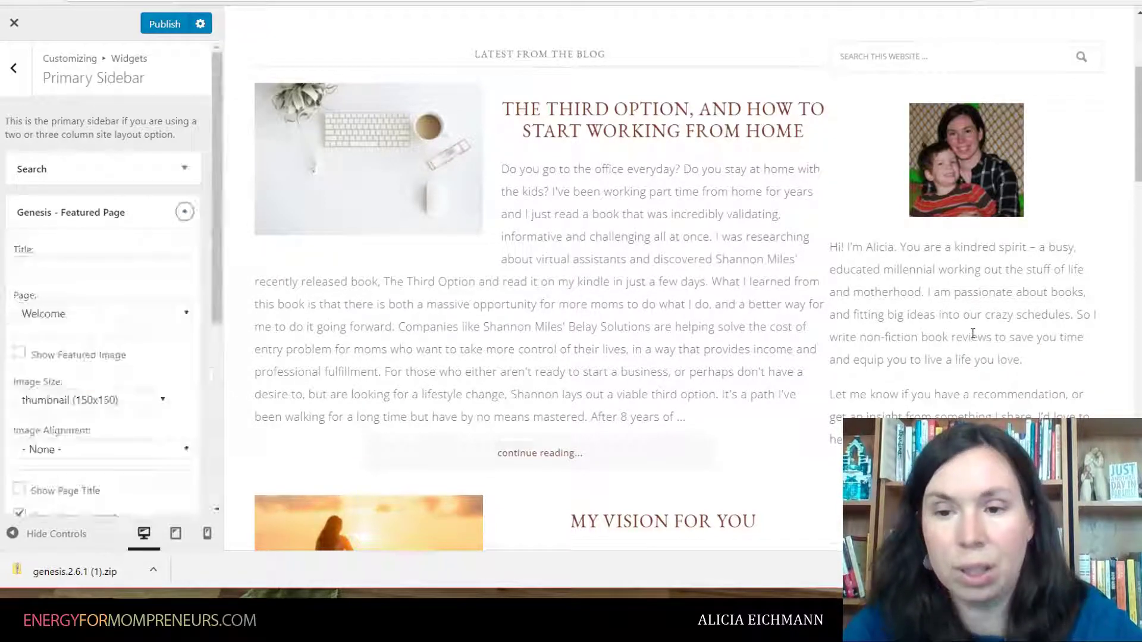
Close the Featured Page widget, open the sidebar's Featured posts widget, and set its number of posts to show to 4.
click(184, 212)
scroll(482, 351, down, 5)
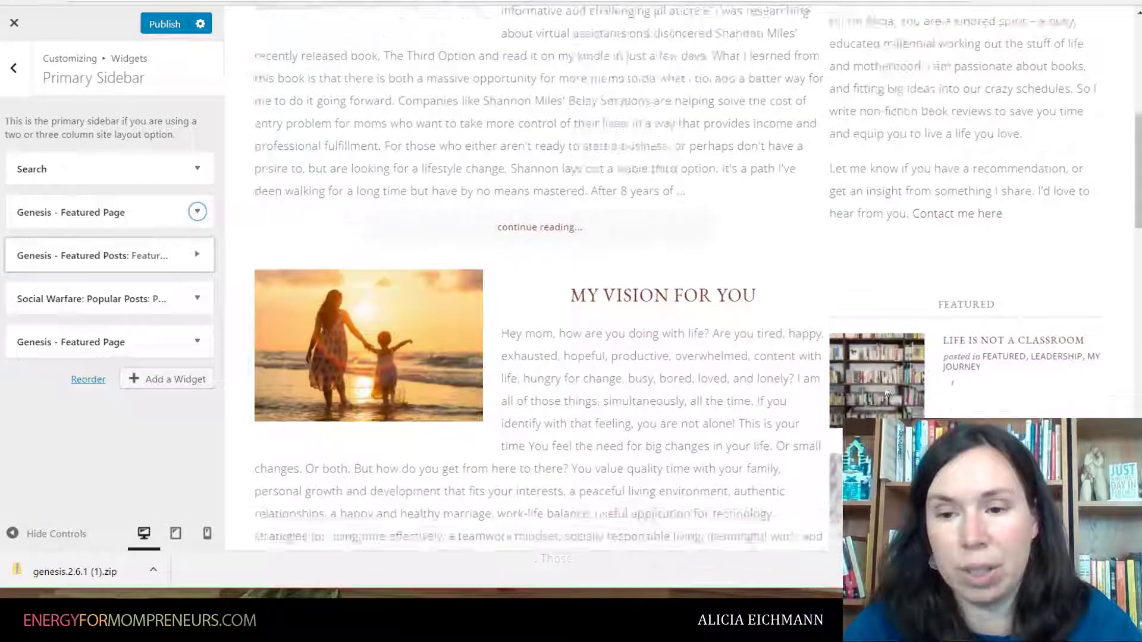
shift+click(987, 281)
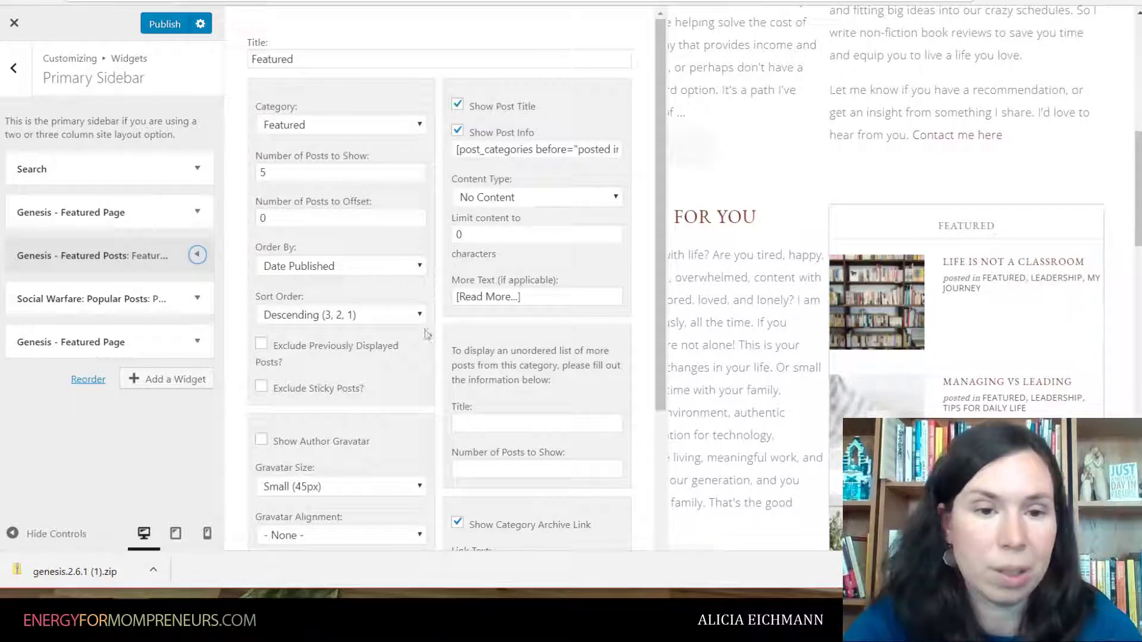
drag(271, 173, 258, 173)
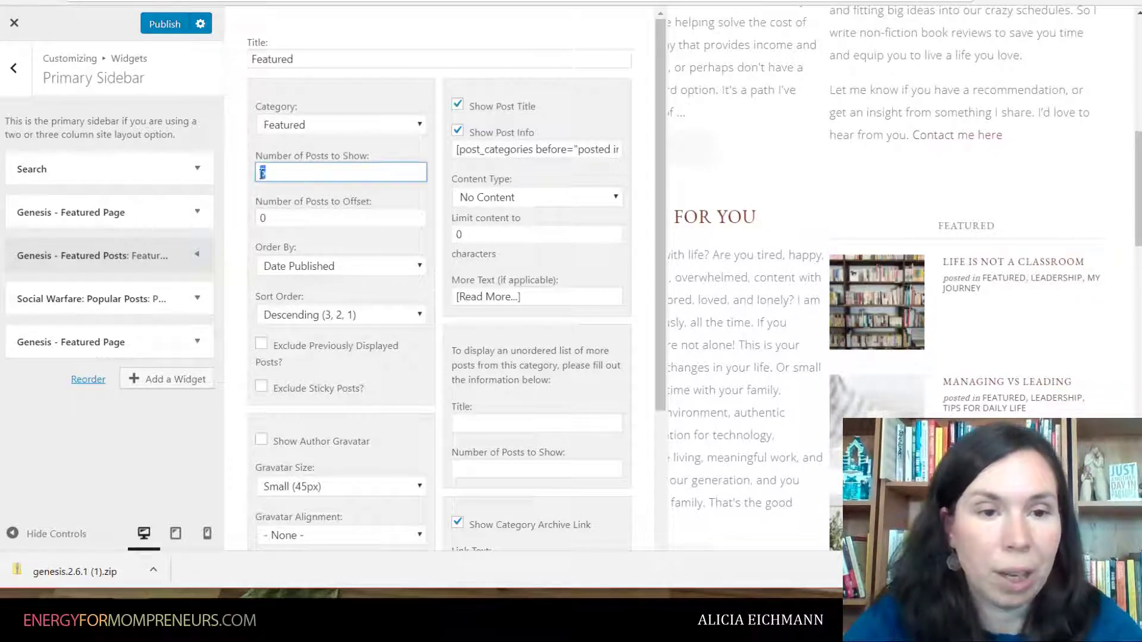
text(4)
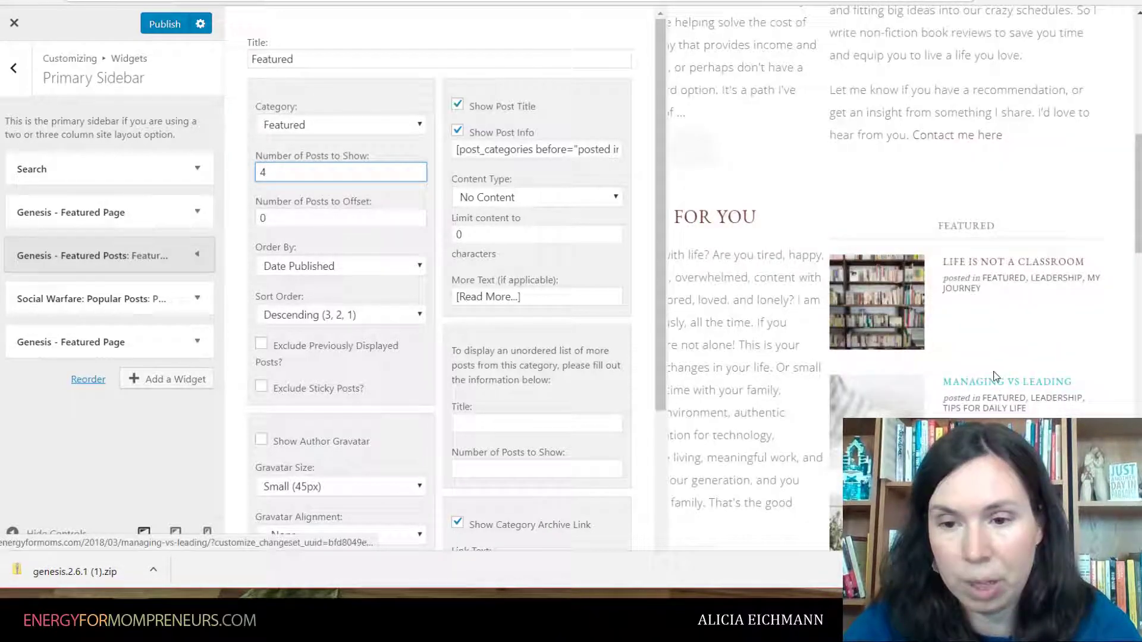
scroll(998, 393, down, 6)
scroll(995, 376, down, 2)
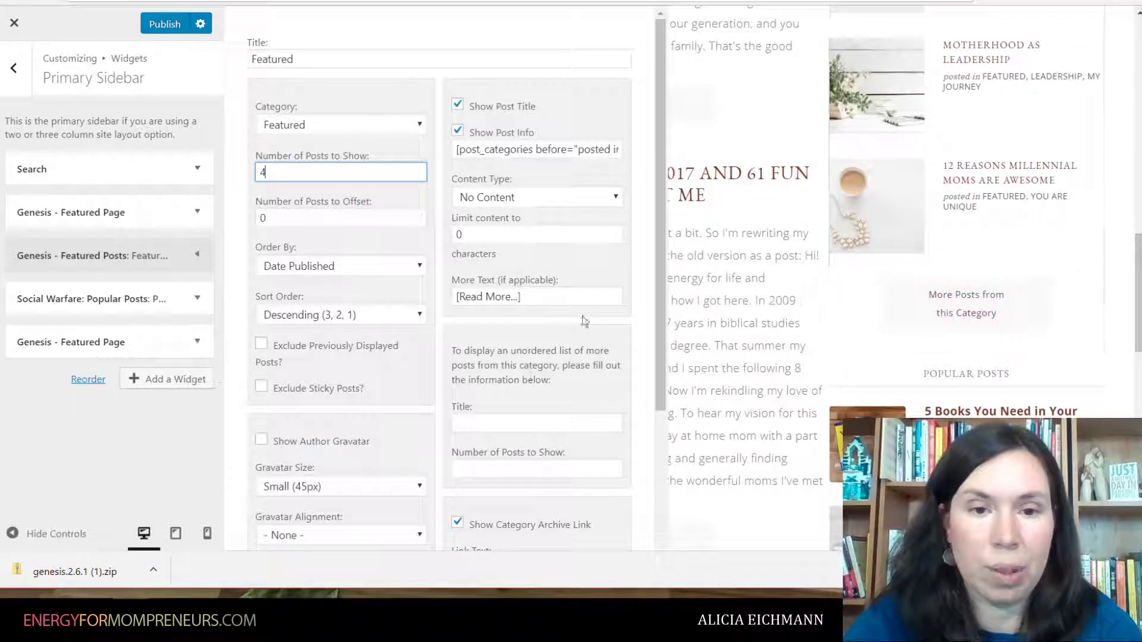
Hide the Featured posts widget's category archive link and review the sidebar preview and the remaining image settings.
scroll(527, 390, down, 3)
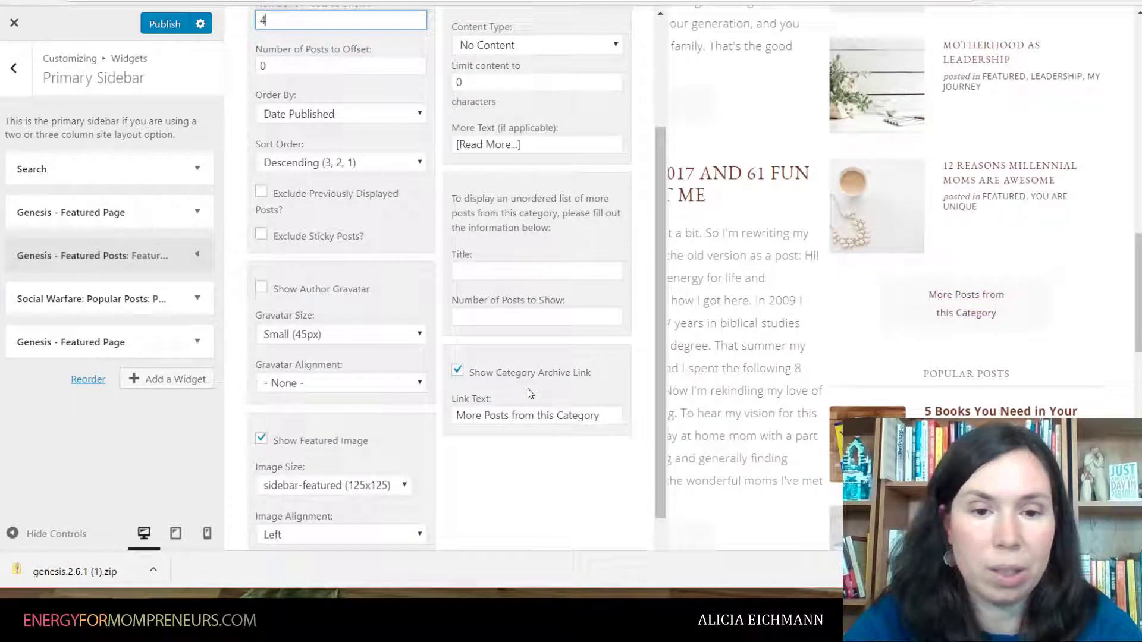
click(458, 372)
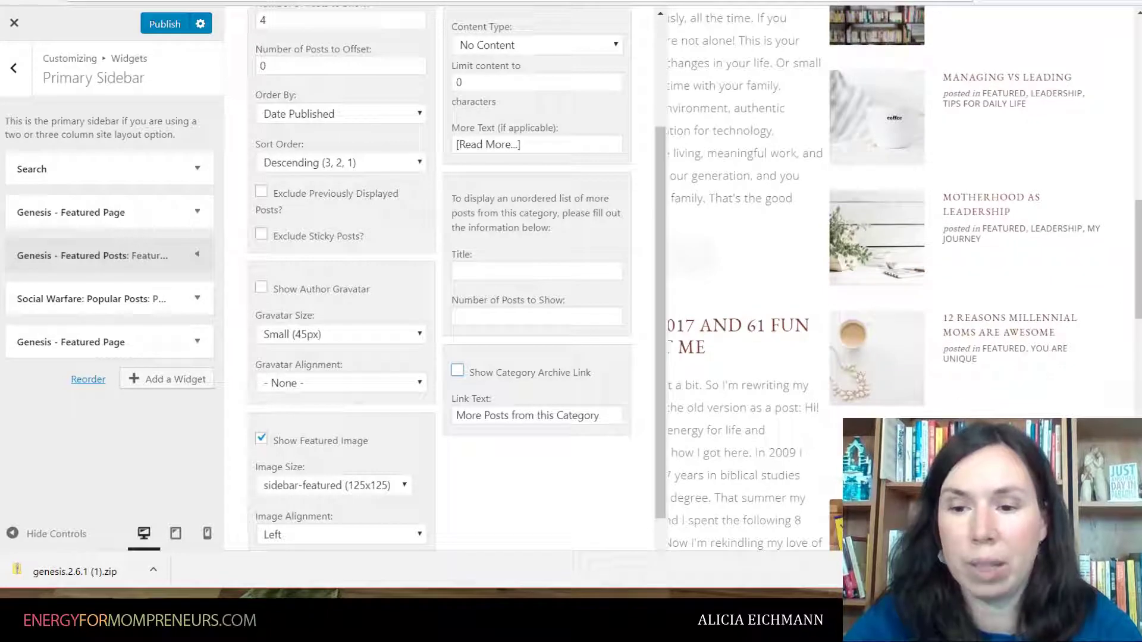
scroll(973, 345, down, 6)
scroll(973, 345, down, 1)
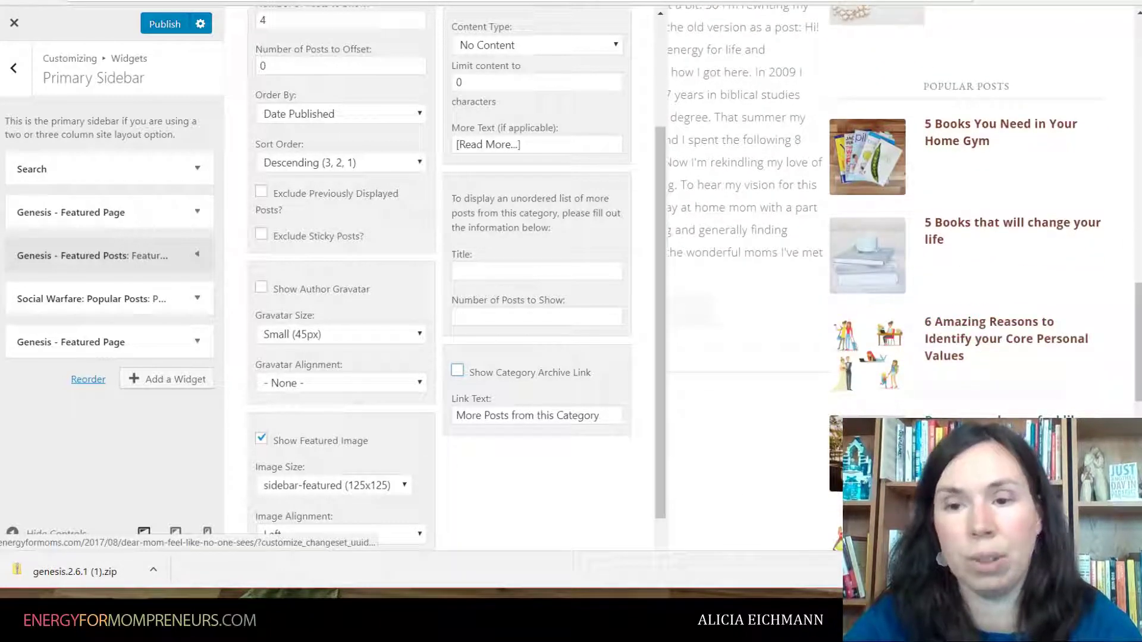
scroll(973, 268, down, 5)
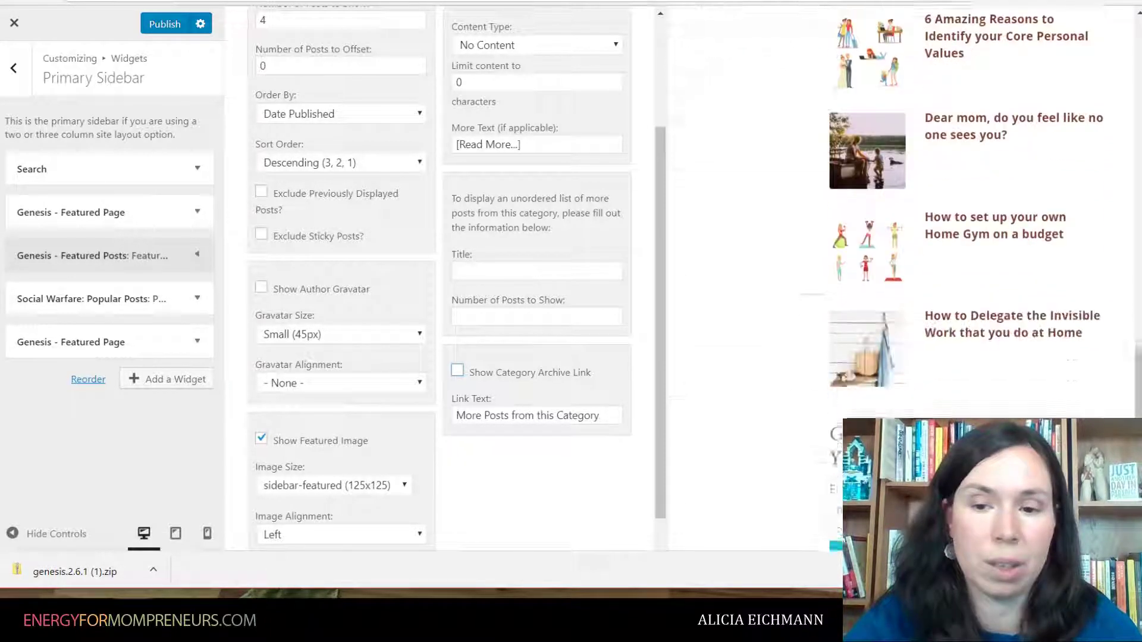
scroll(972, 268, up, 6)
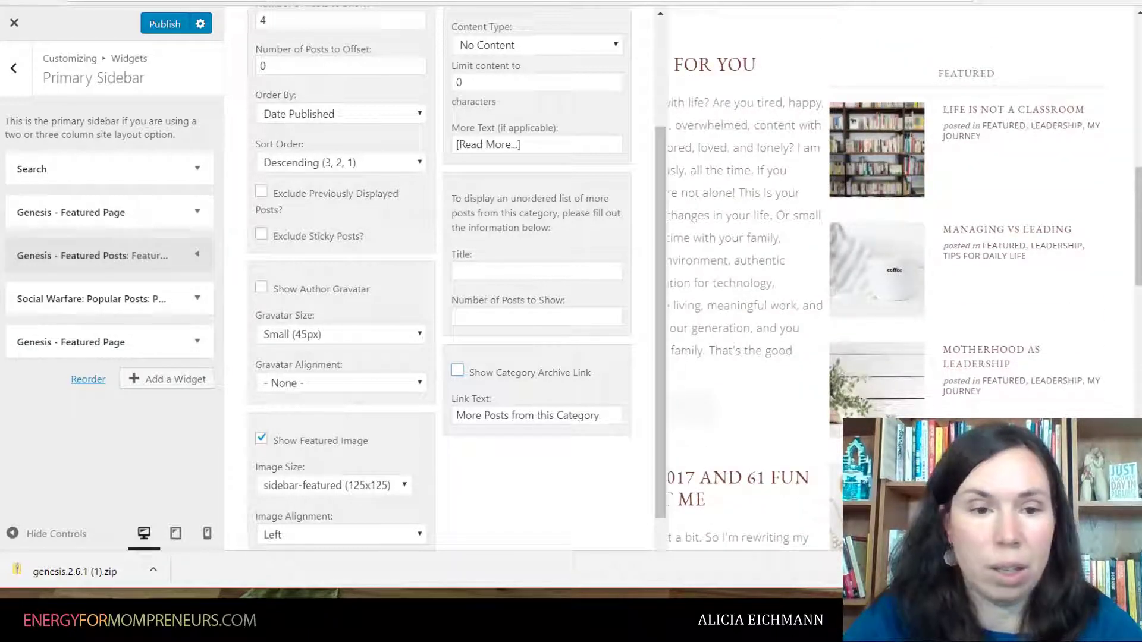
scroll(973, 268, down, 1)
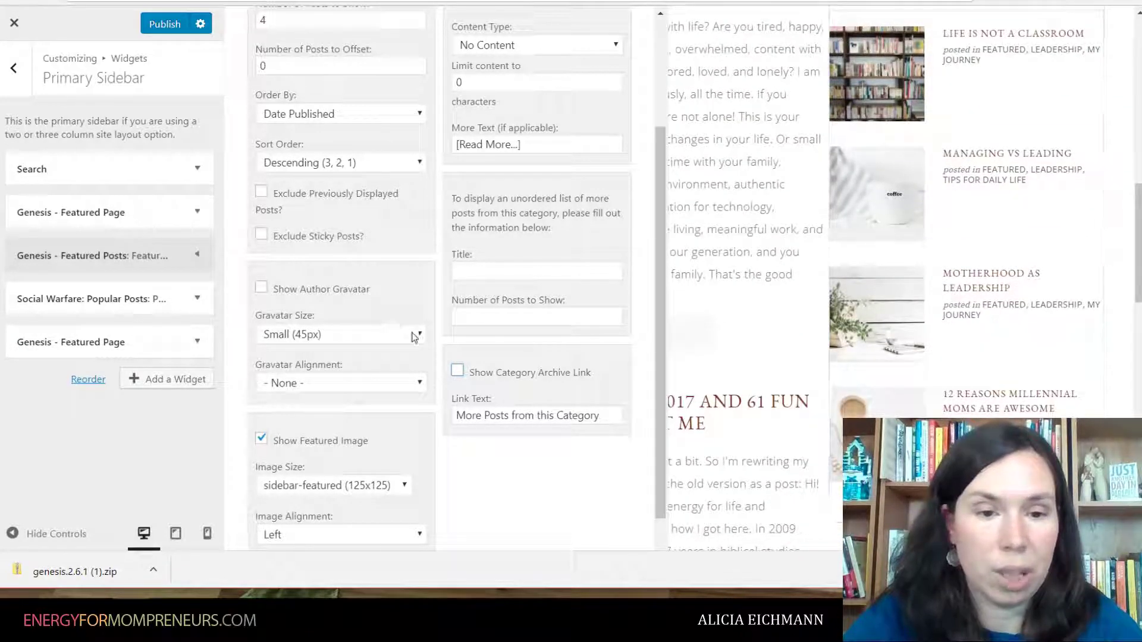
scroll(374, 421, down, 1)
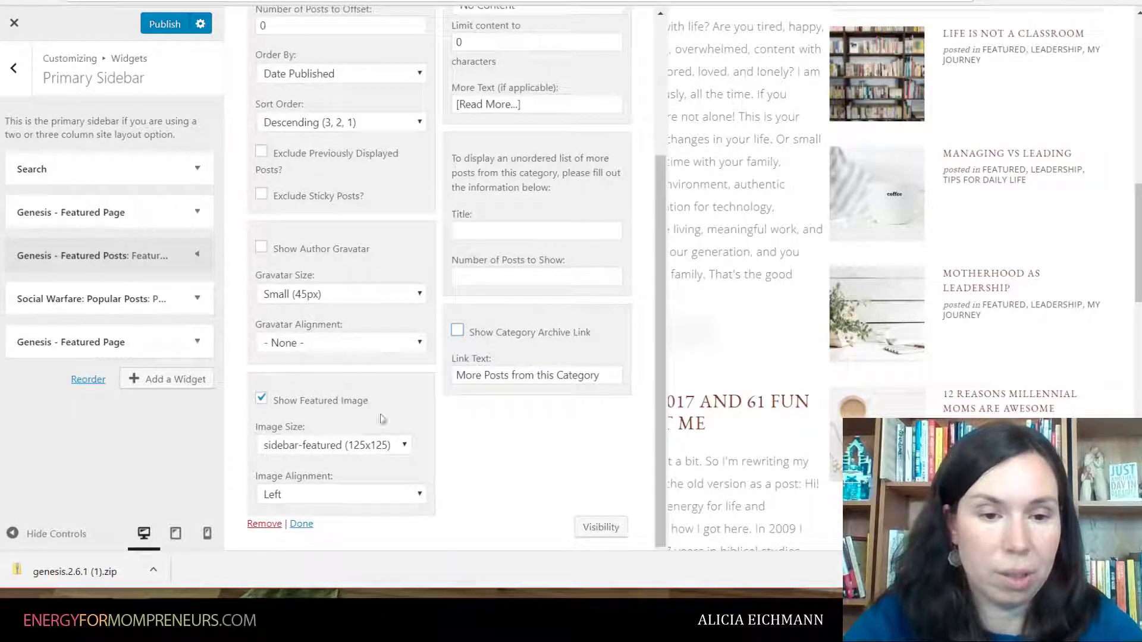
Turn the post info in the Featured posts widget off and back on to compare the sidebar preview.
scroll(419, 390, up, 5)
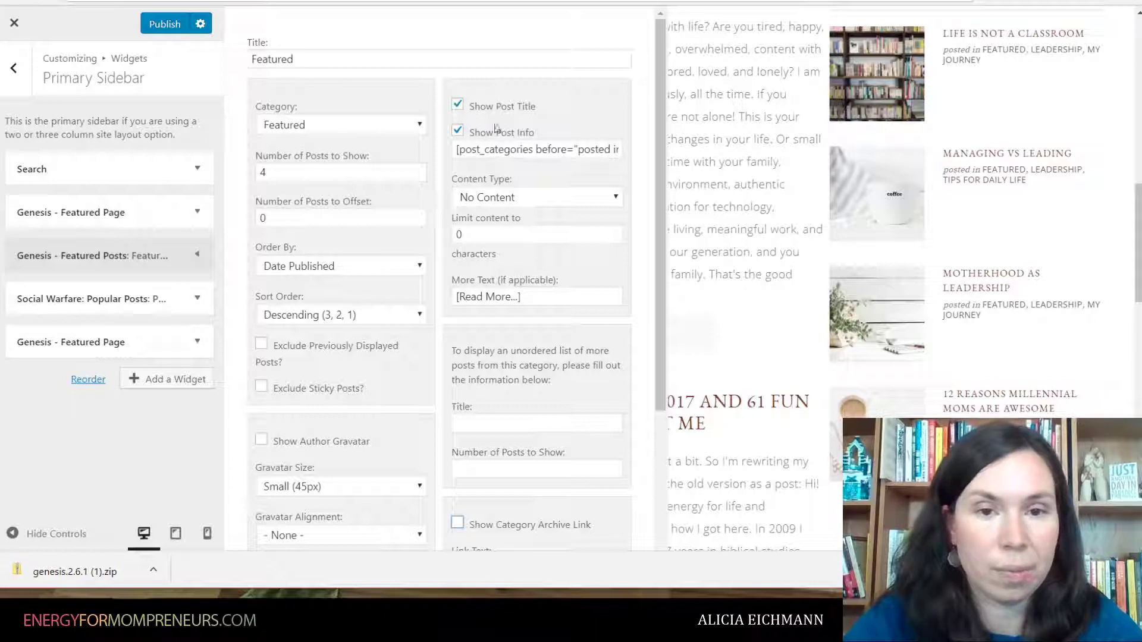
click(458, 132)
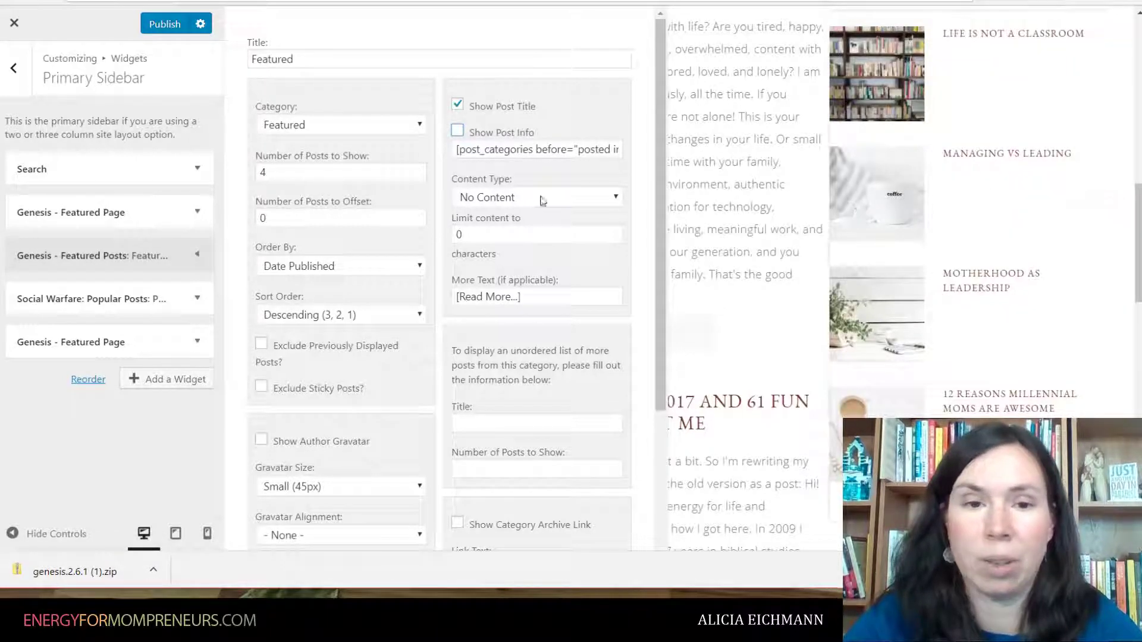
click(457, 132)
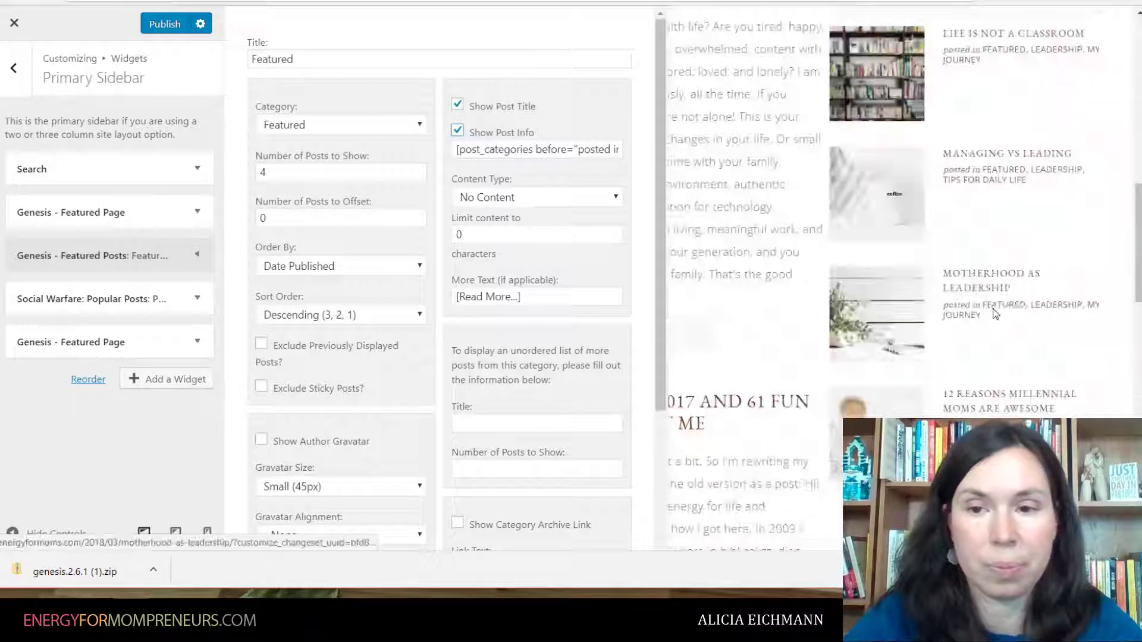
Try the Show Content and Show Excerpt content types for the Featured posts widget.
click(612, 197)
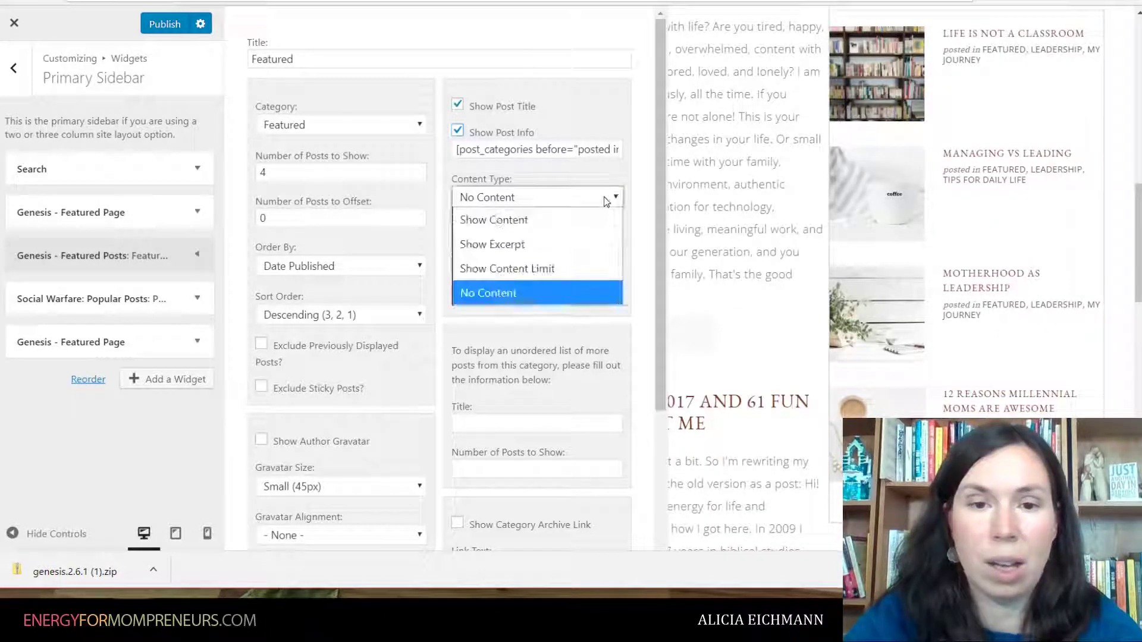
click(507, 229)
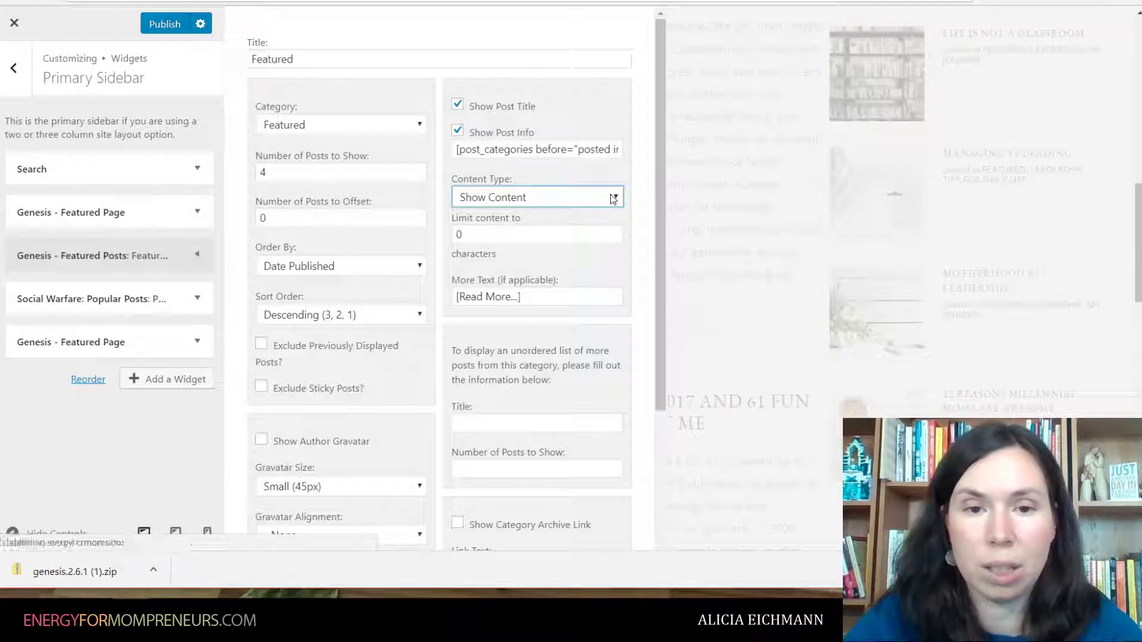
click(611, 194)
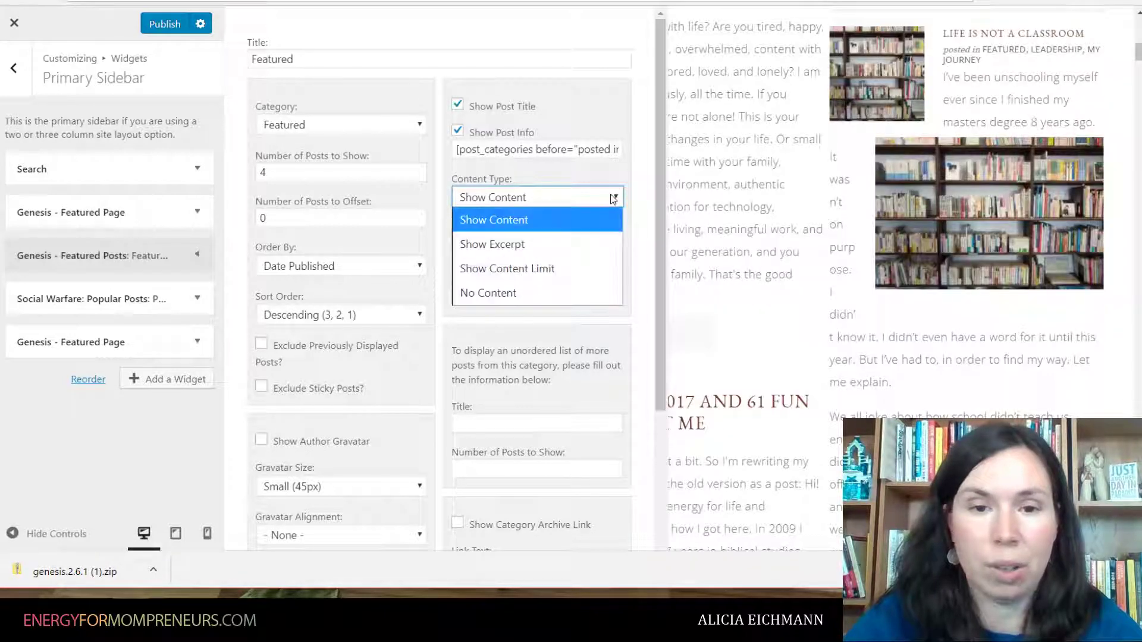
click(515, 243)
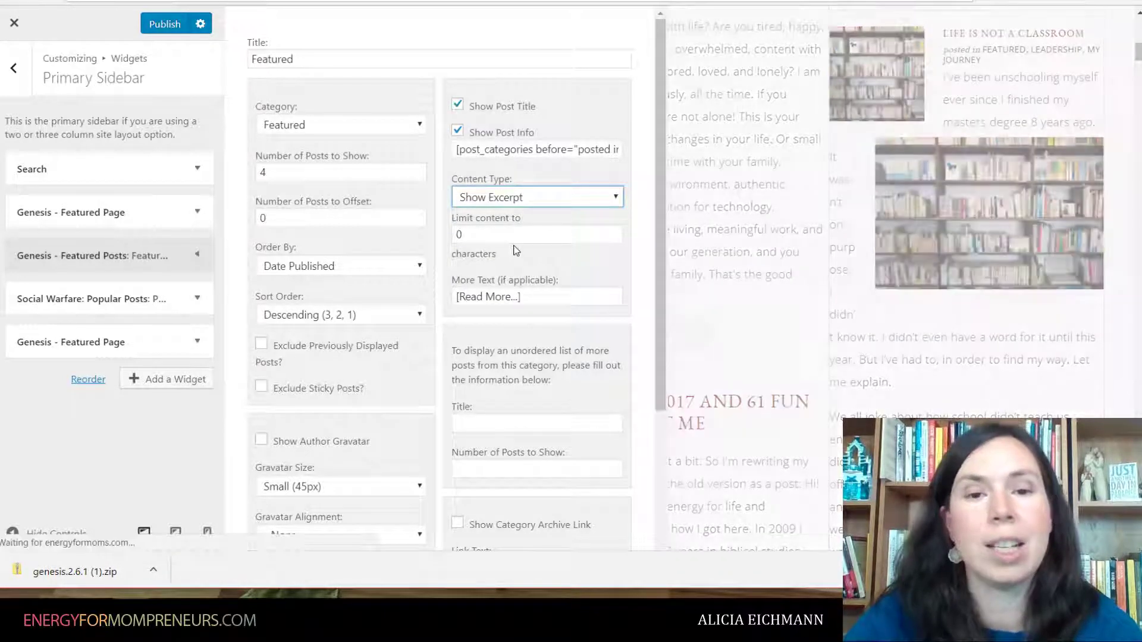
Set the Featured posts widget's content type to Show Content Limit and limit the content to 200 characters.
click(615, 199)
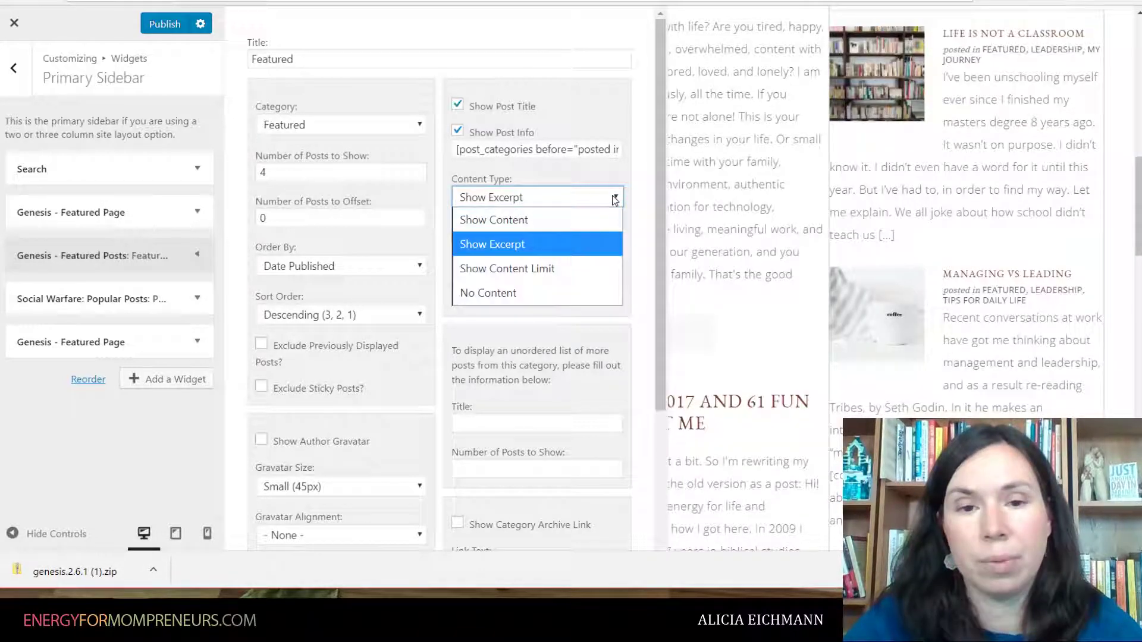
click(531, 269)
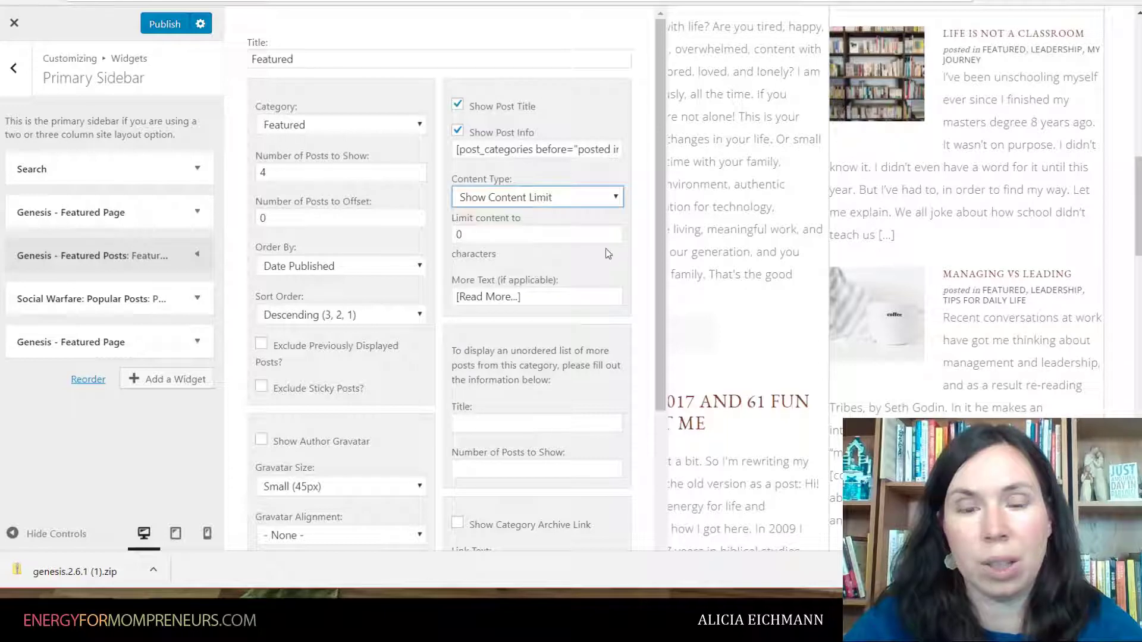
double_click(459, 234)
text(2)
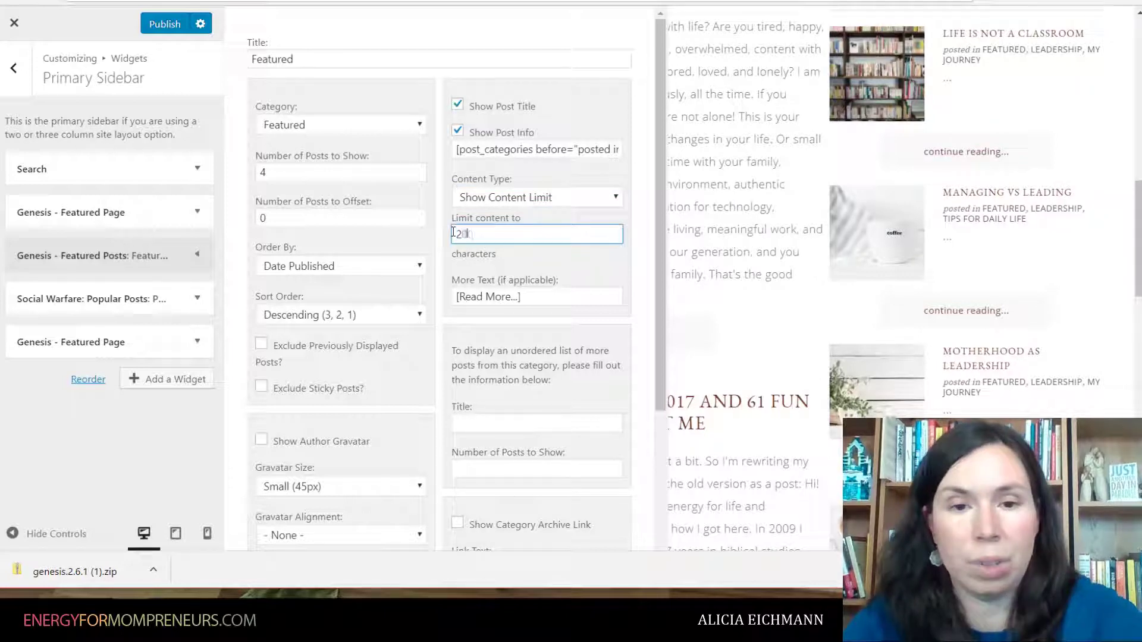
text(00)
click(543, 262)
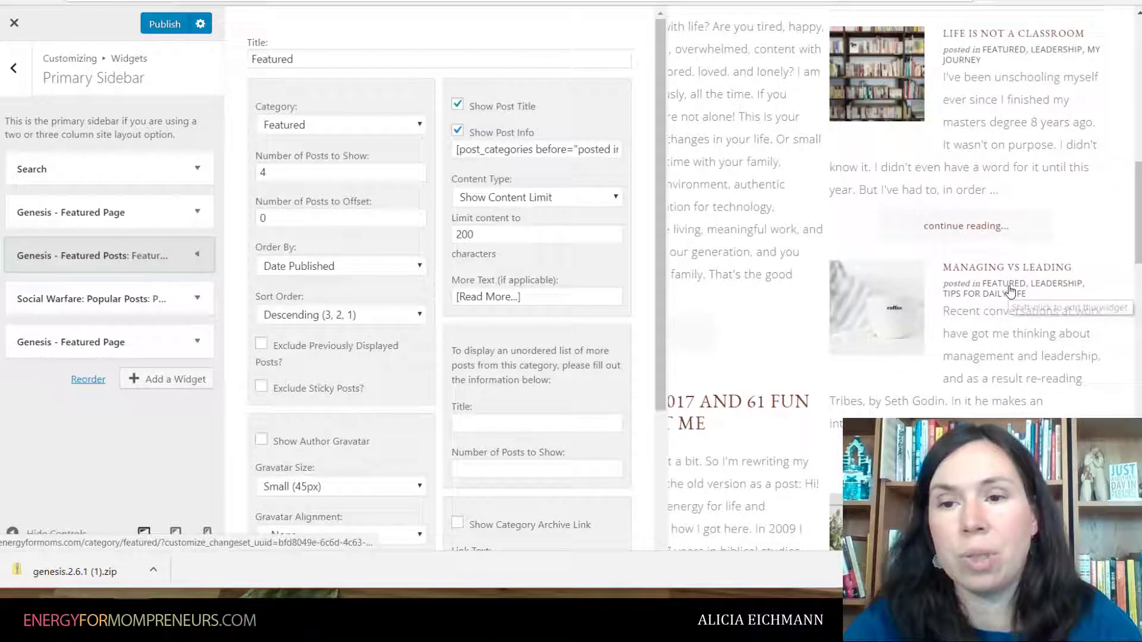
Check the Featured posts in the sidebar preview and set the widget's content type to No Content.
scroll(1011, 290, up, 2)
scroll(1011, 289, up, 2)
scroll(815, 324, down, 2)
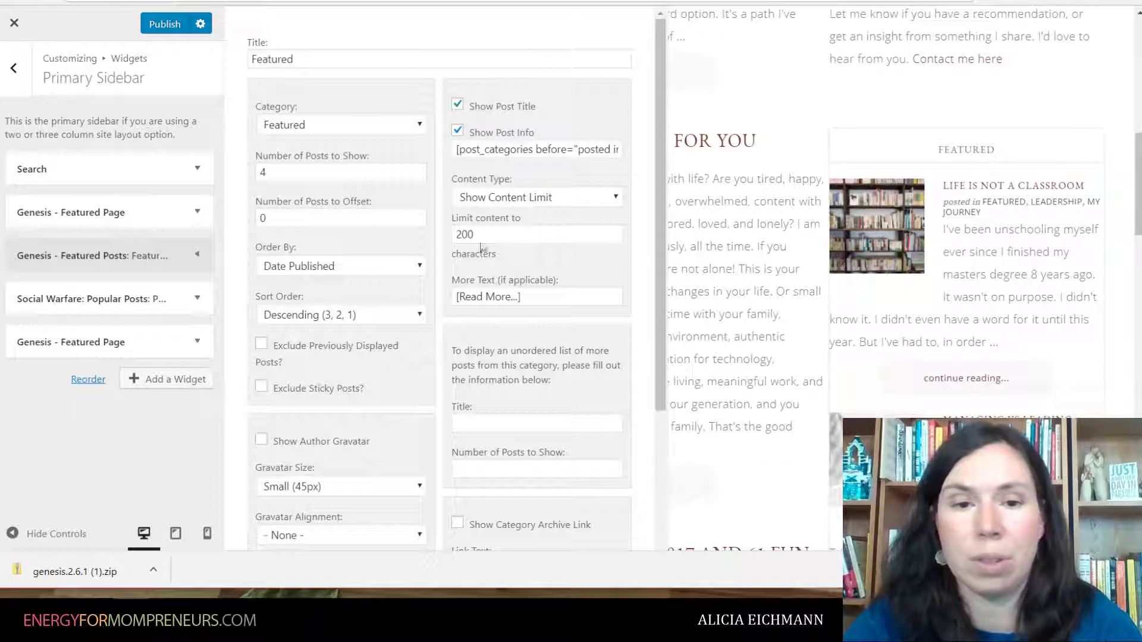
click(573, 205)
click(512, 266)
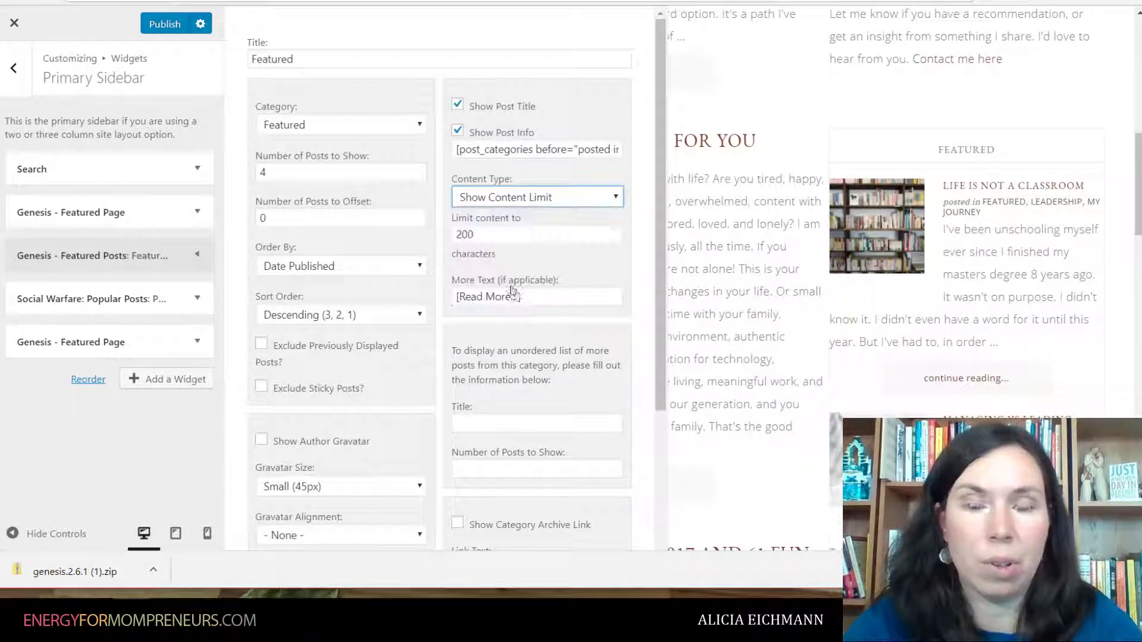
key(Down)
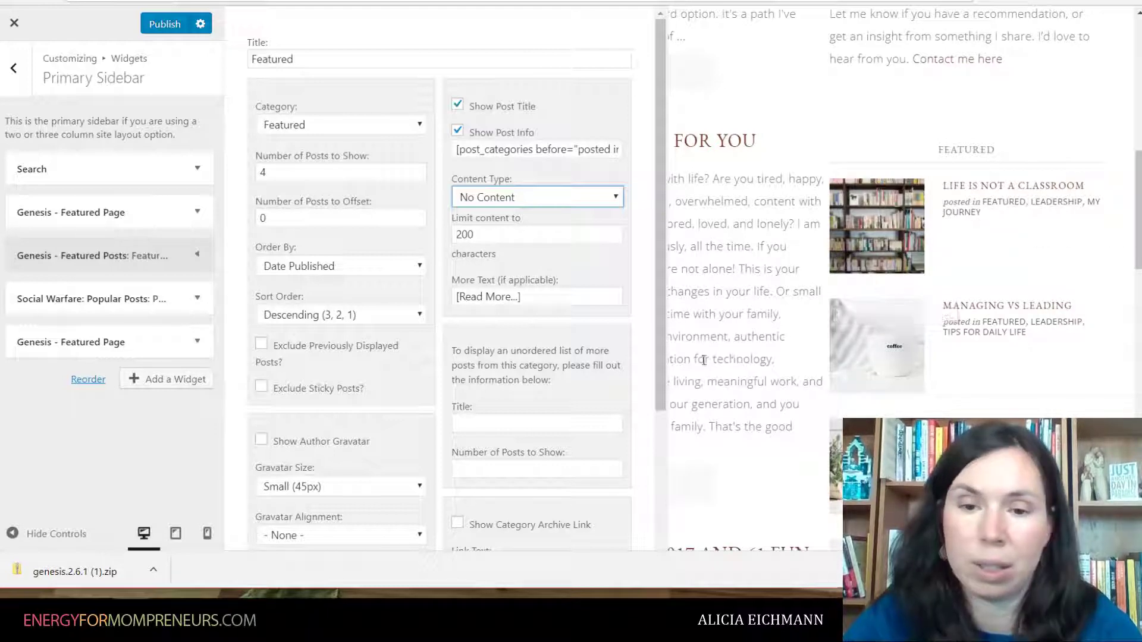
Show the category archive link again in the Featured posts widget and close the widget's settings.
scroll(701, 362, down, 6)
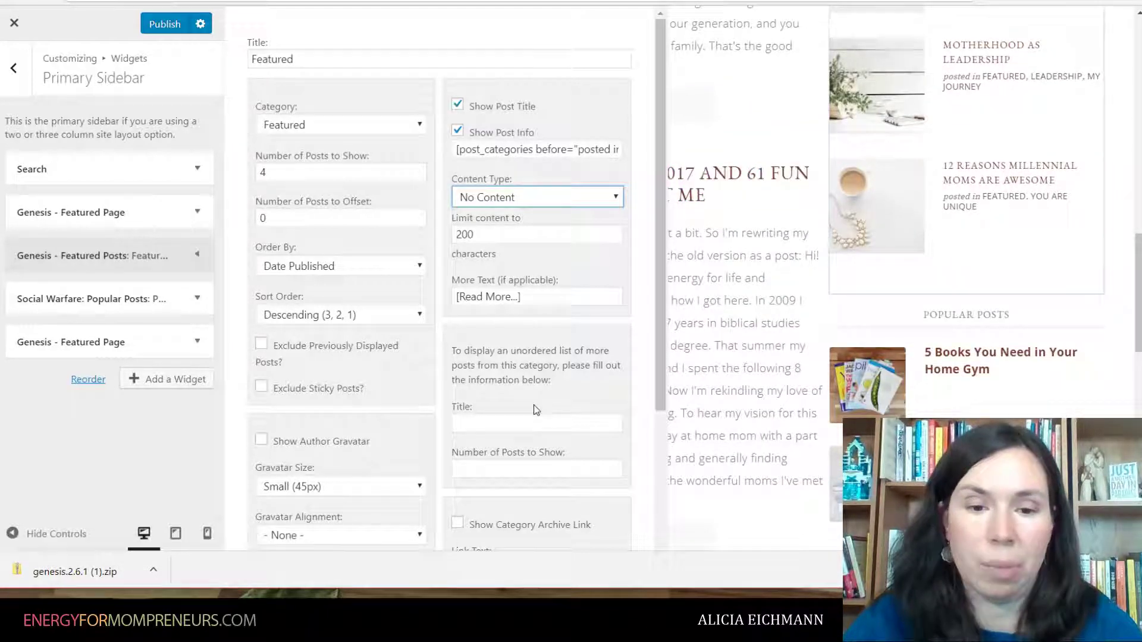
scroll(534, 411, down, 1)
click(458, 448)
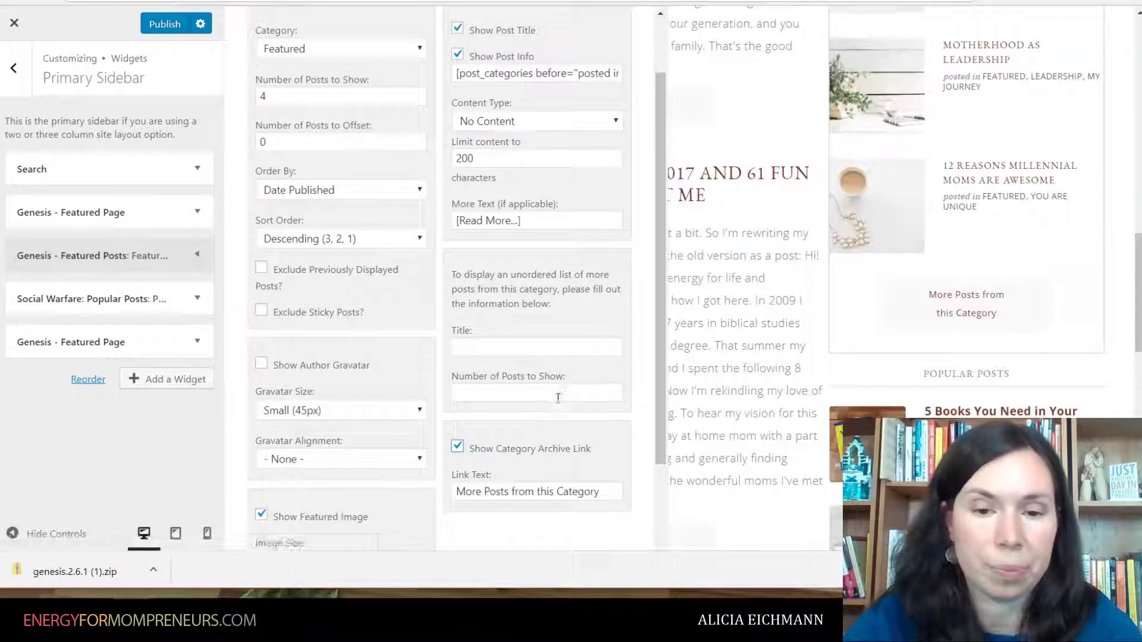
scroll(556, 404, down, 2)
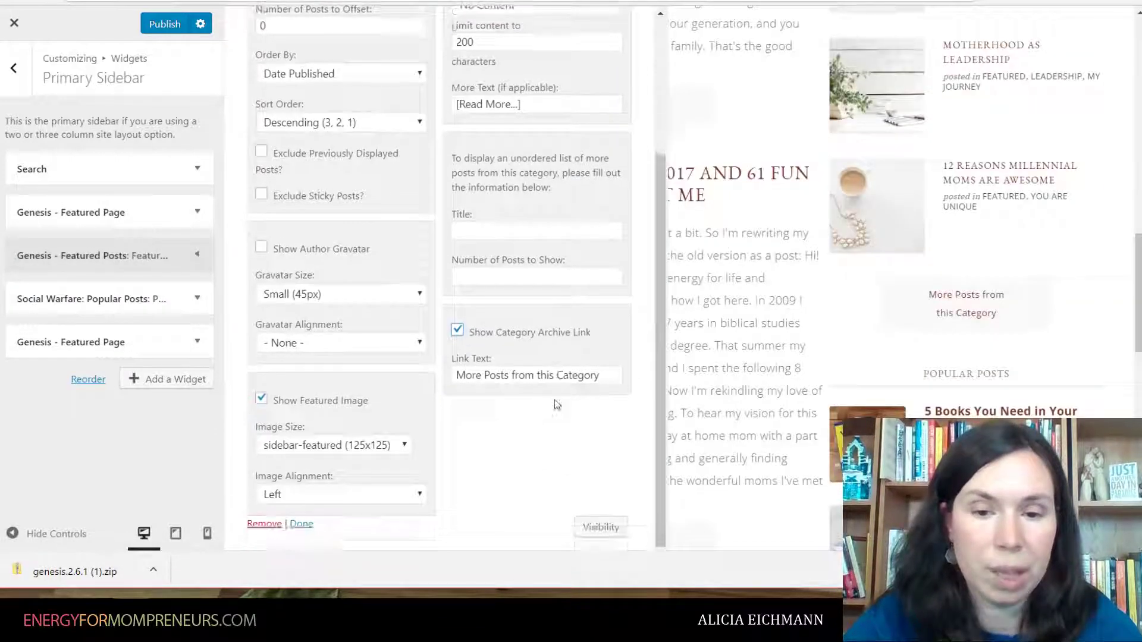
click(301, 526)
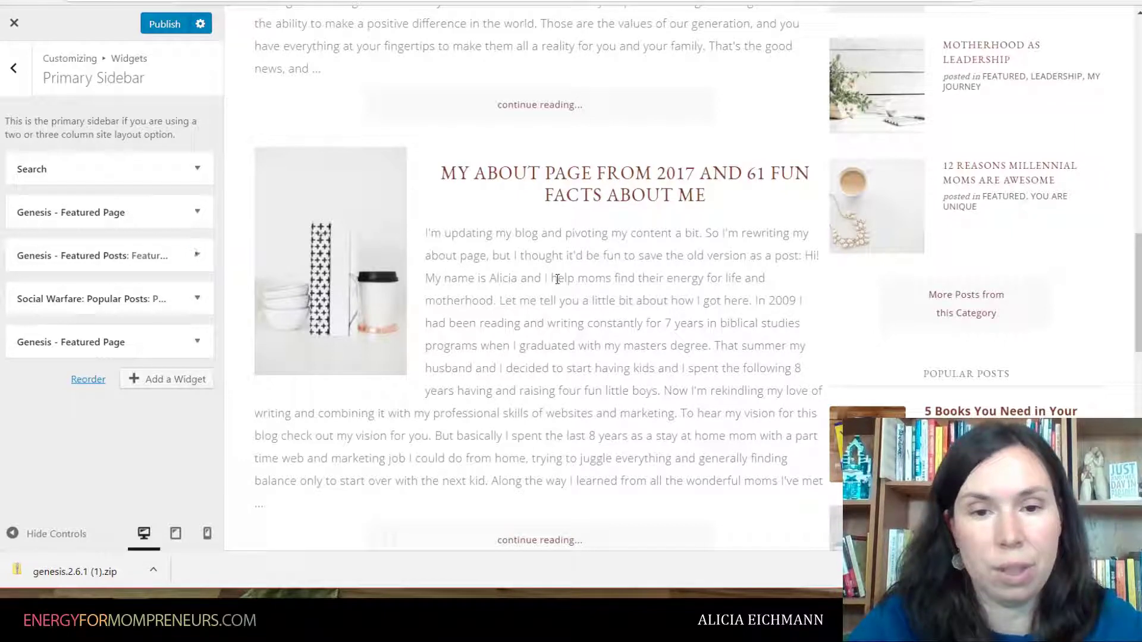
Open the home page's Latest From the Blog widget, limit its content to 600 characters, and close its settings.
shift+click(557, 279)
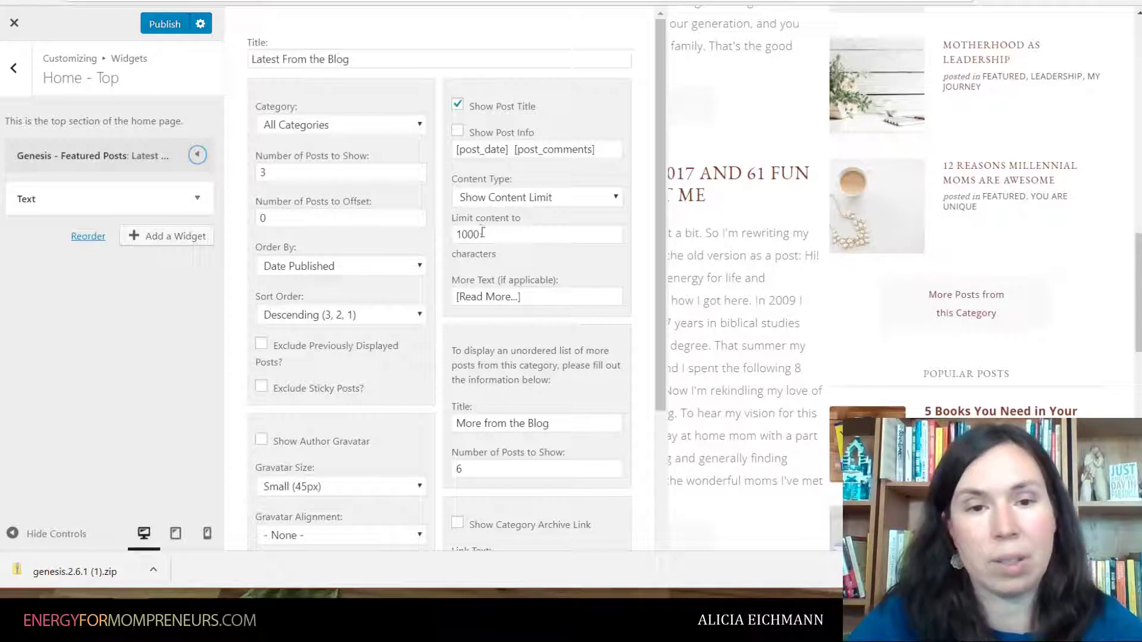
drag(483, 232, 457, 233)
text(6)
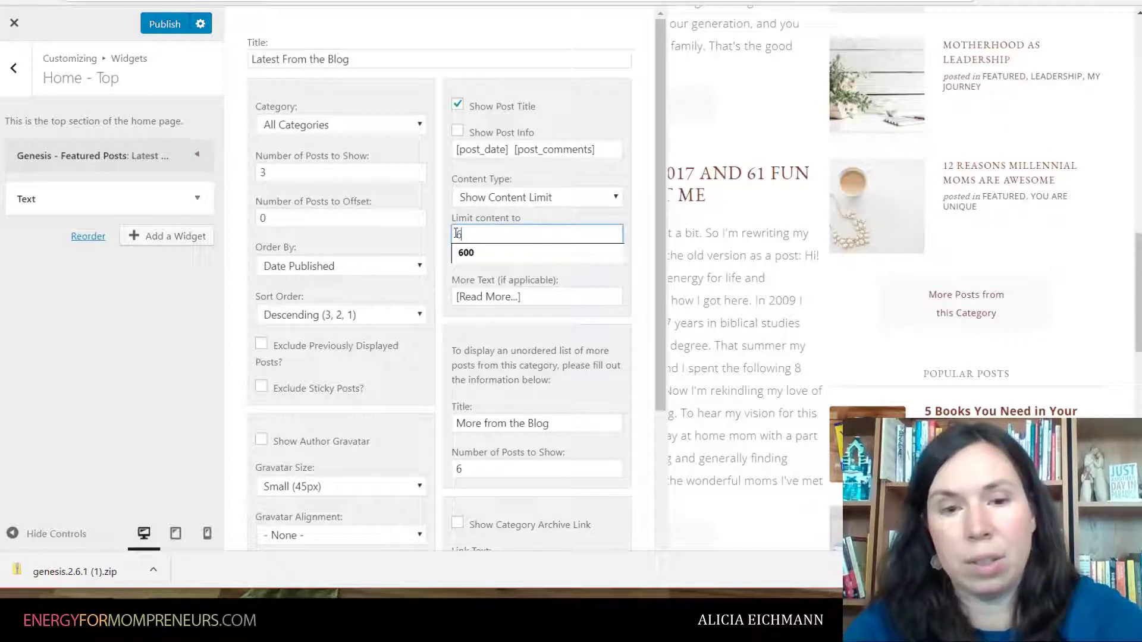
click(641, 281)
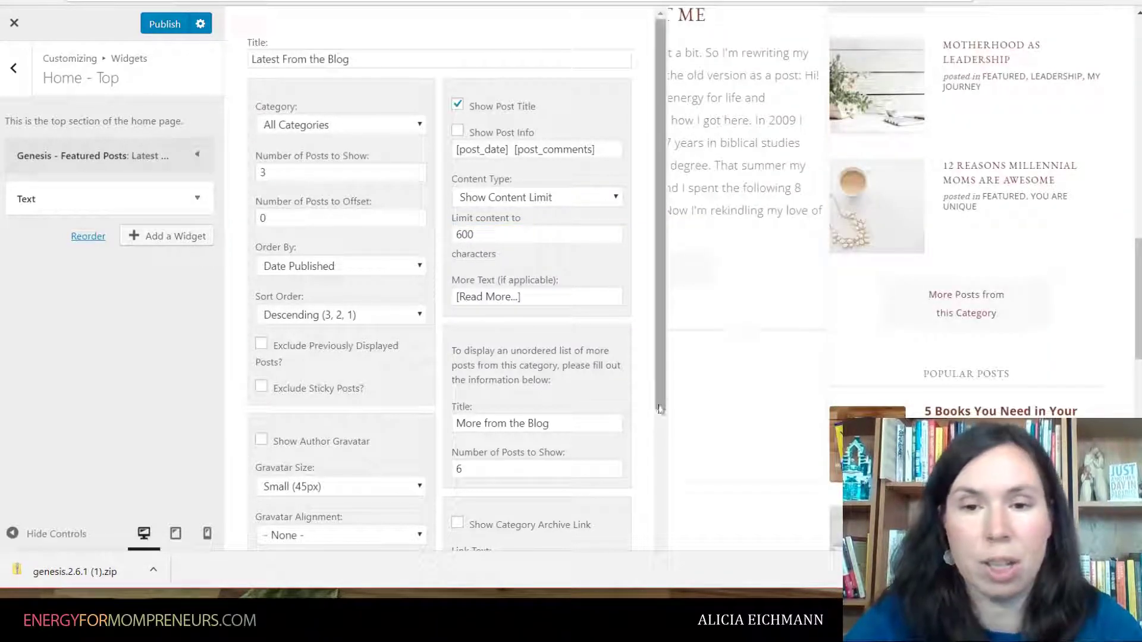
scroll(580, 409, down, 3)
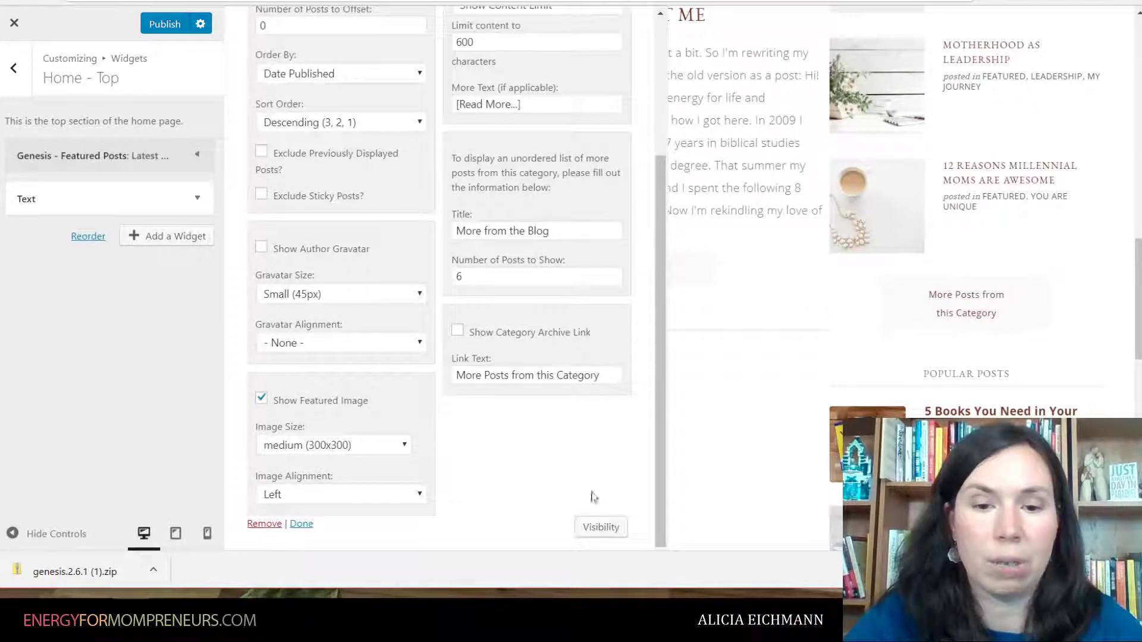
click(303, 527)
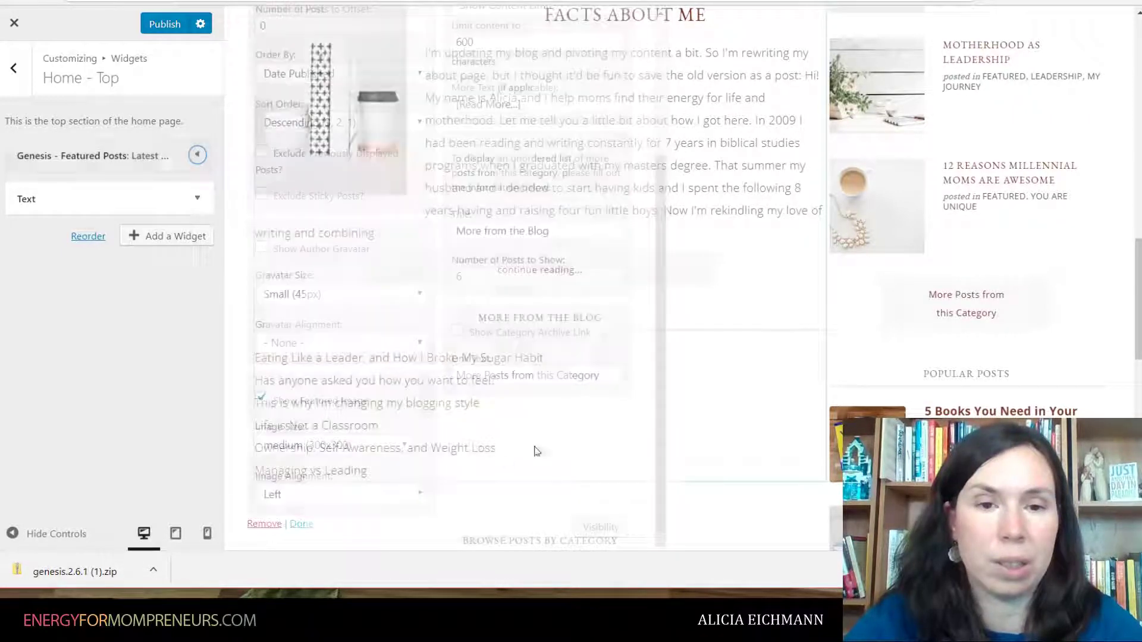
Review the latest post excerpts and the More from the Blog list in the home page preview.
scroll(604, 327, up, 5)
scroll(603, 324, up, 5)
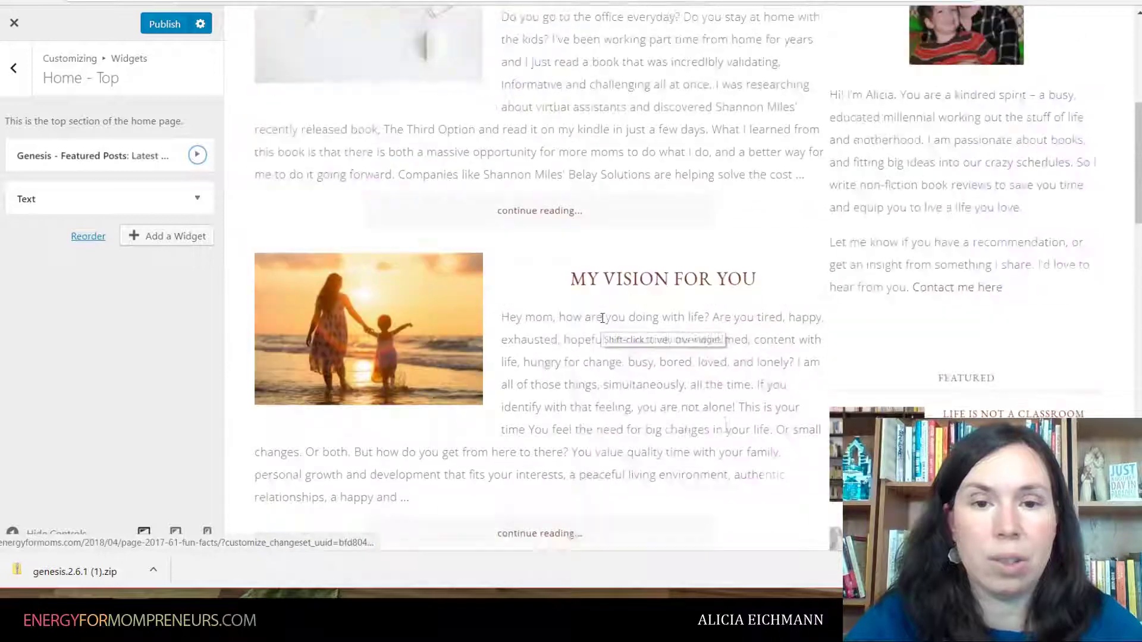
scroll(583, 214, up, 1)
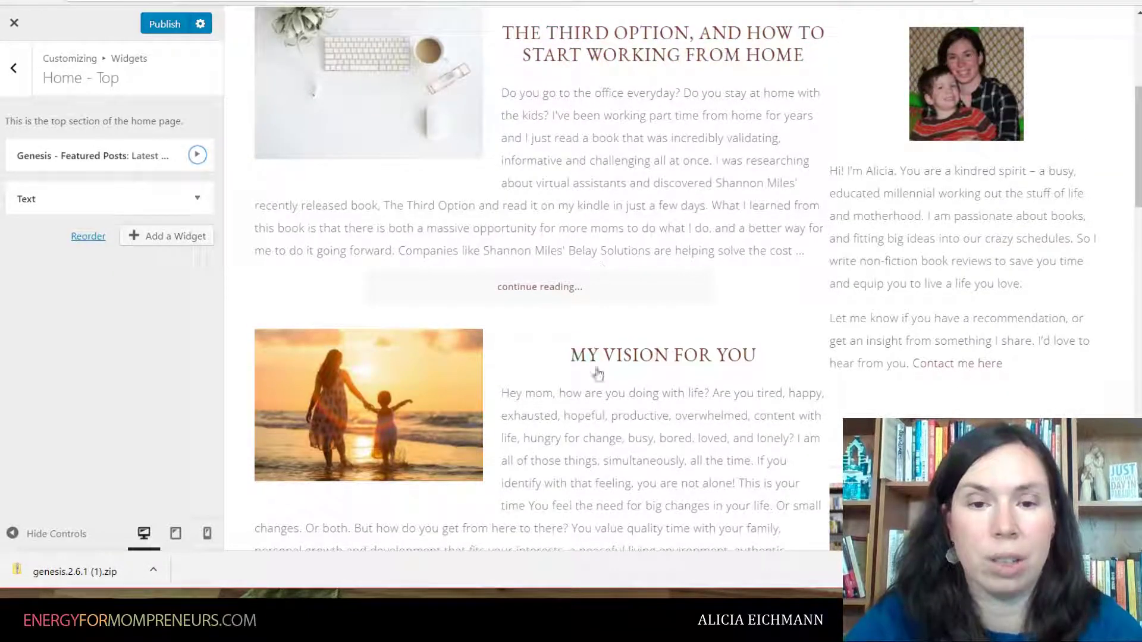
scroll(604, 375, down, 2)
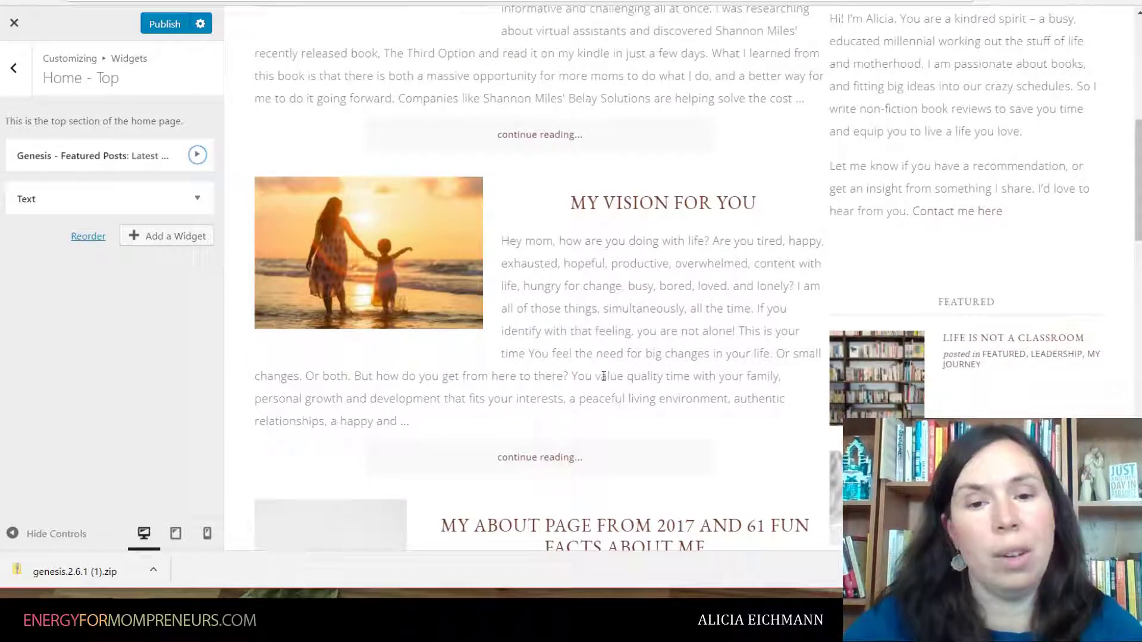
scroll(593, 350, down, 4)
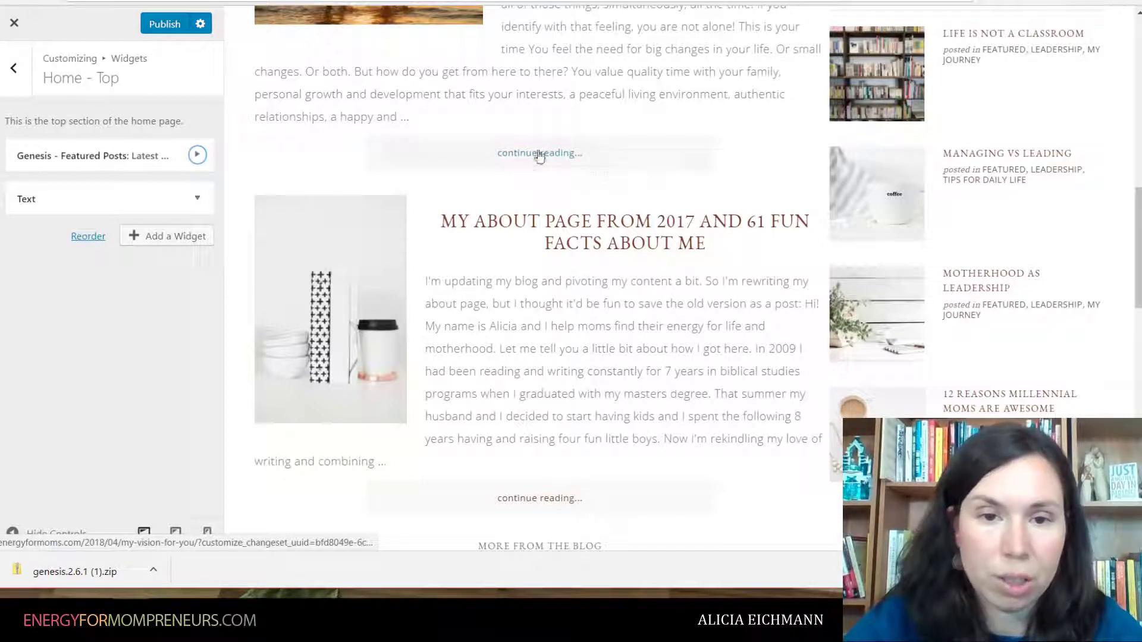
scroll(555, 345, down, 4)
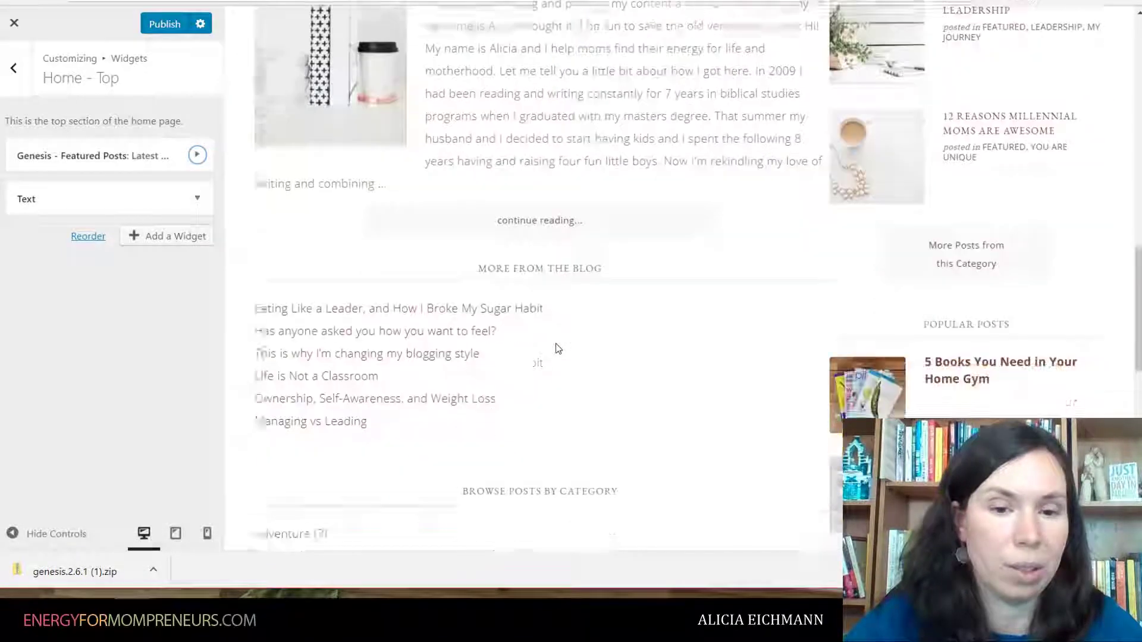
scroll(555, 349, down, 1)
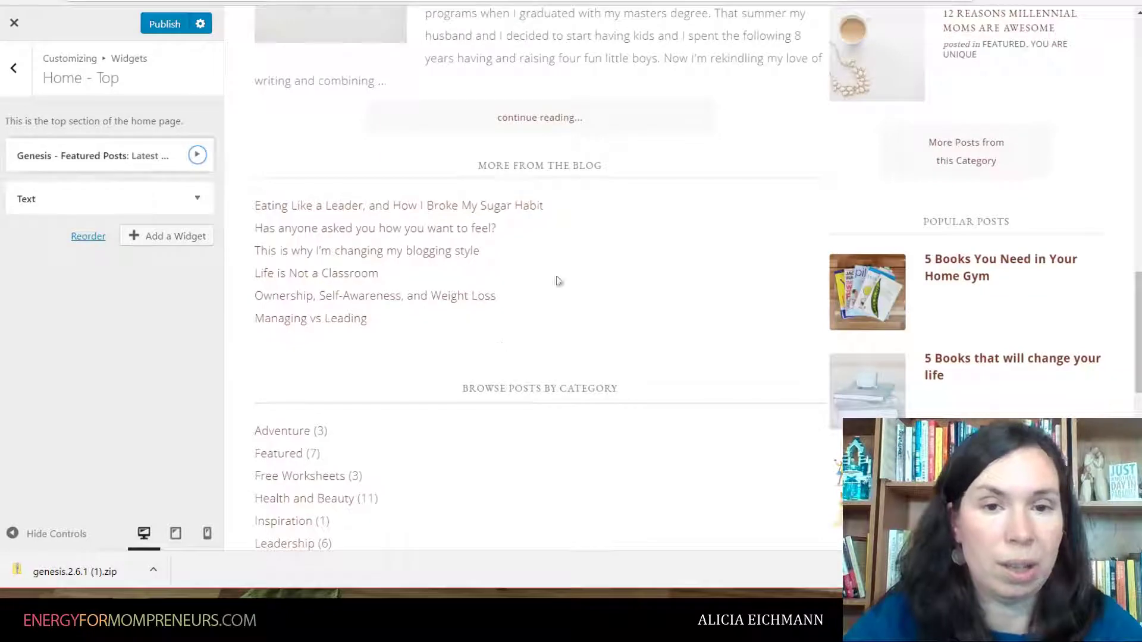
Open the Latest From the Blog widget's settings from the More from the Blog list, review them, and close them.
shift+click(502, 253)
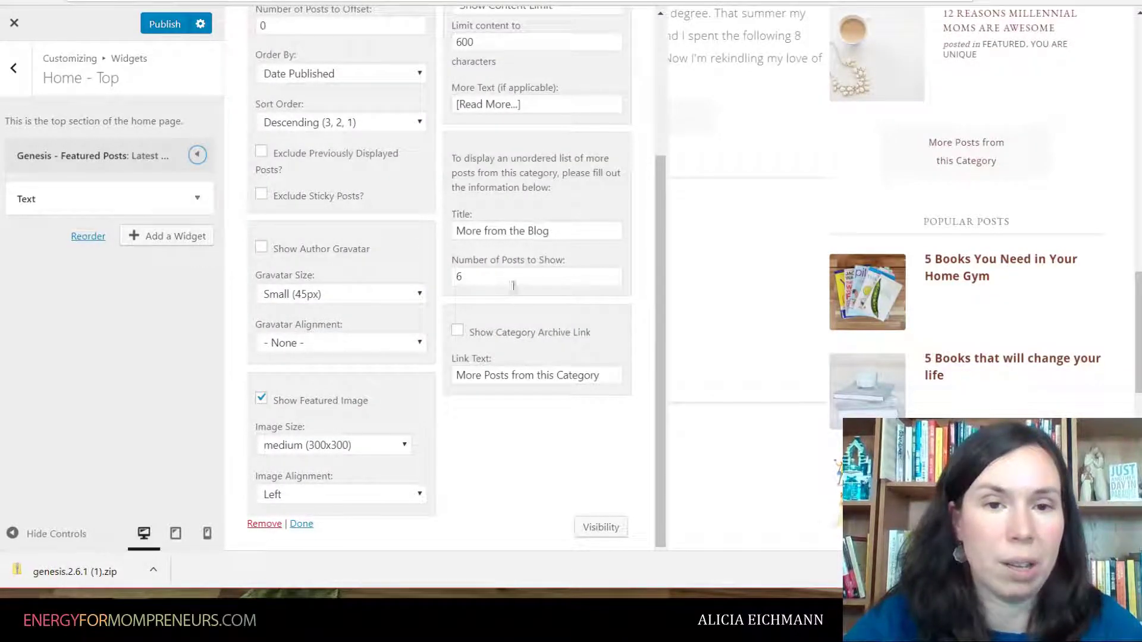
scroll(515, 291, up, 2)
scroll(515, 291, up, 2)
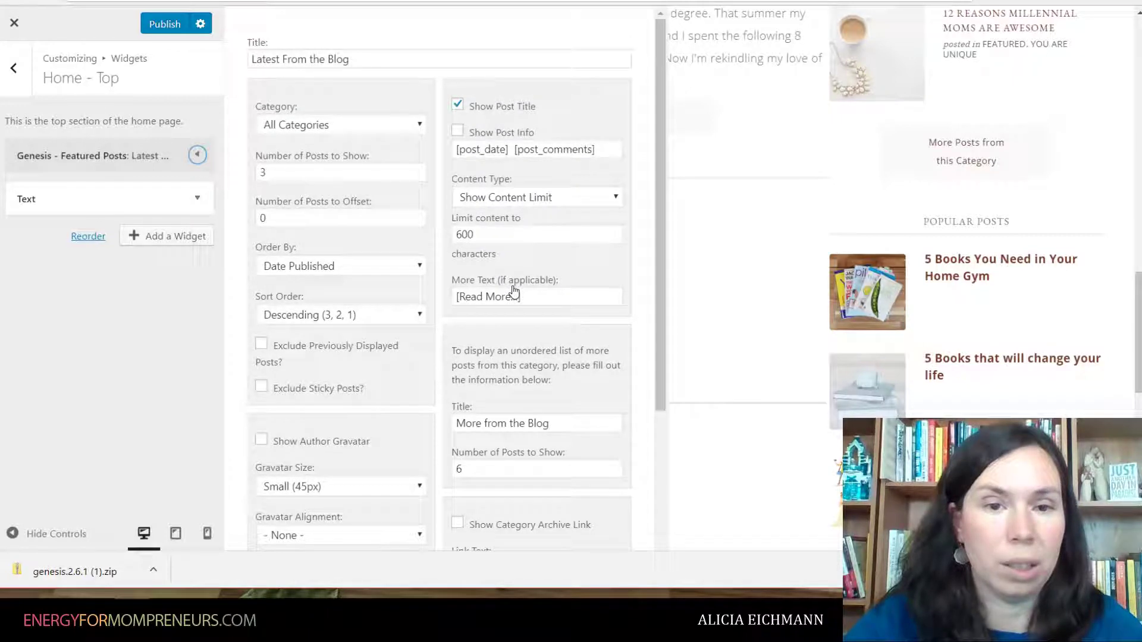
scroll(681, 402, down, 5)
scroll(482, 394, down, 2)
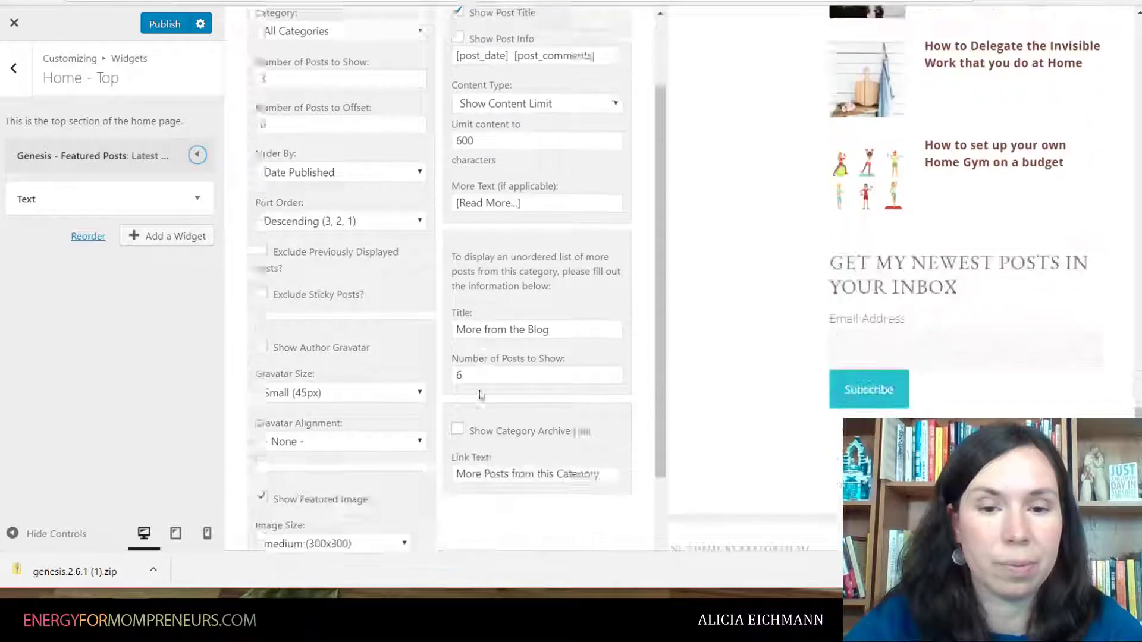
click(300, 528)
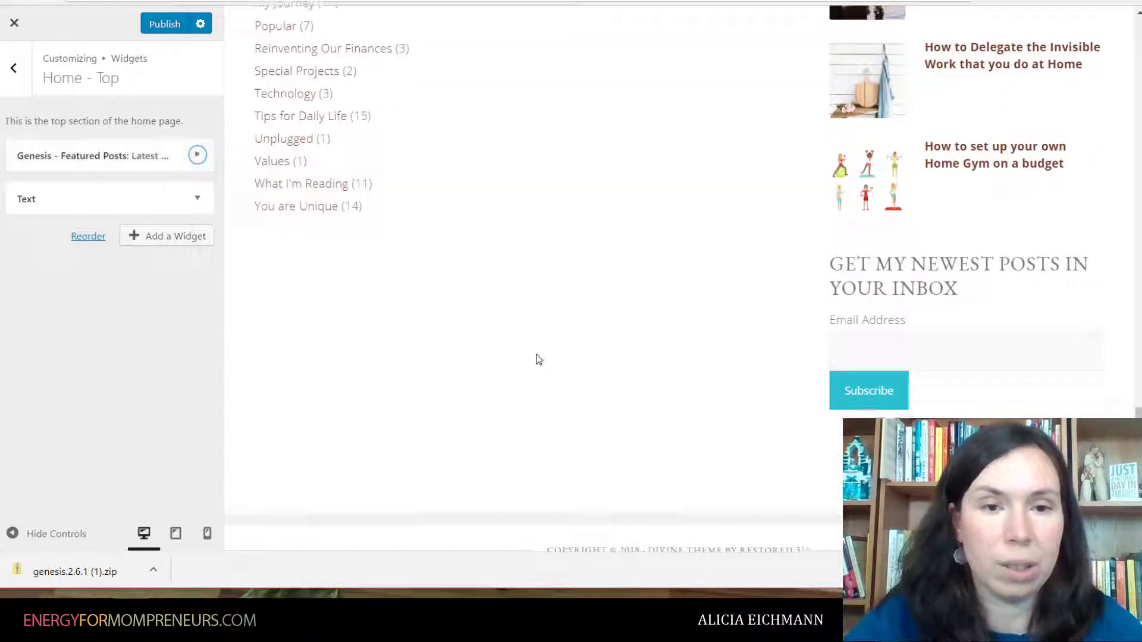
Recheck the Latest From the Blog widget's settings and inspect the Text widget in the Home - Top area.
scroll(538, 360, up, 5)
scroll(538, 360, up, 6)
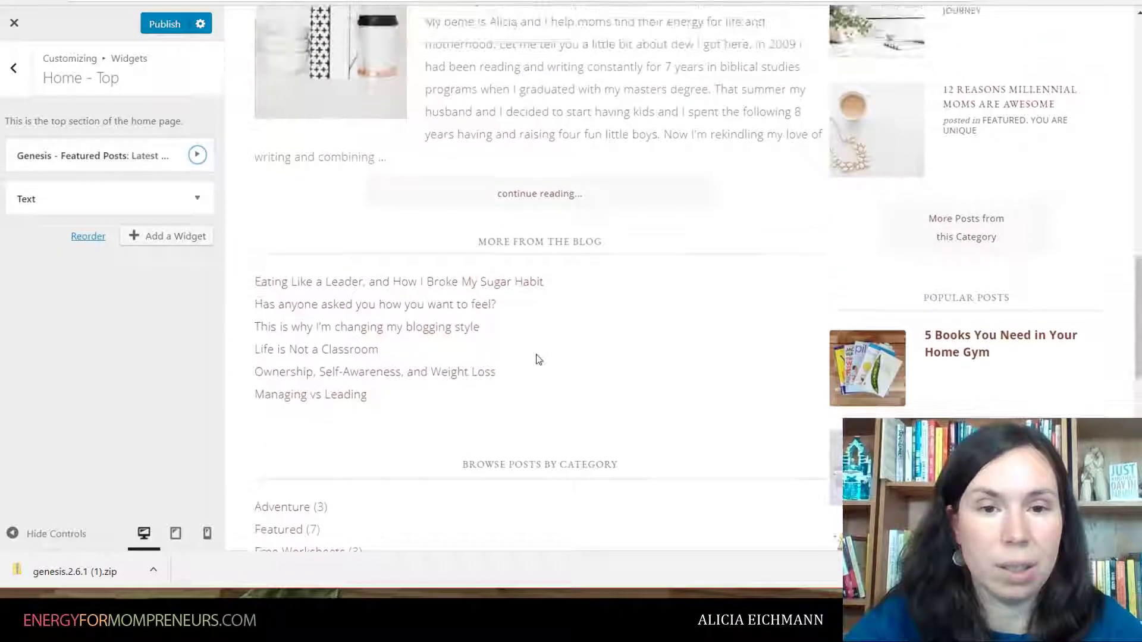
shift+click(531, 253)
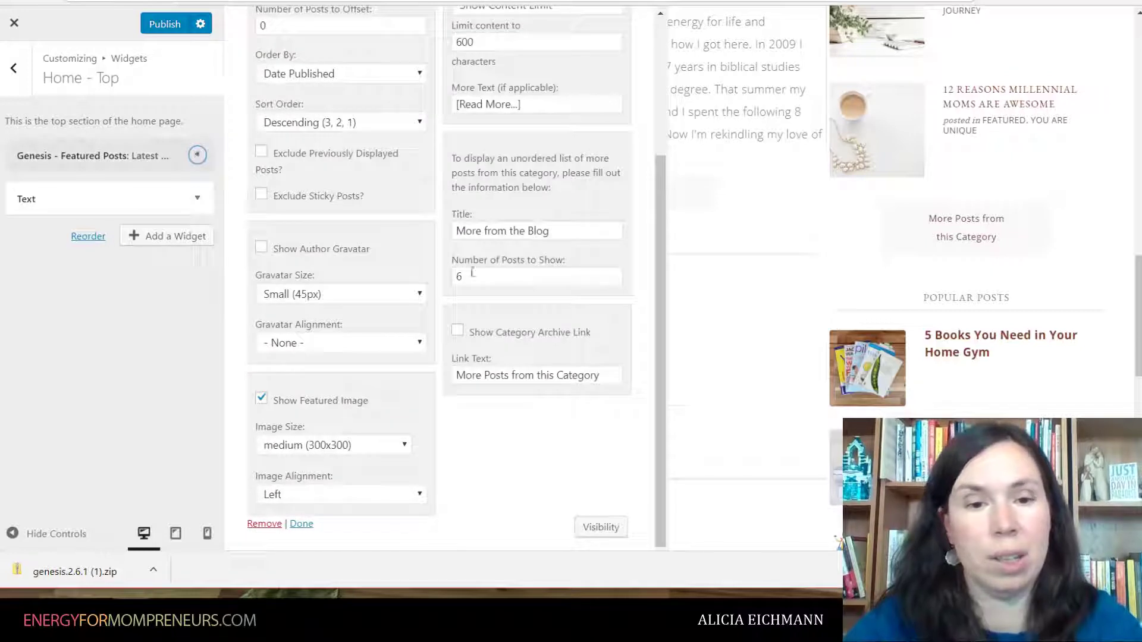
scroll(450, 343, up, 3)
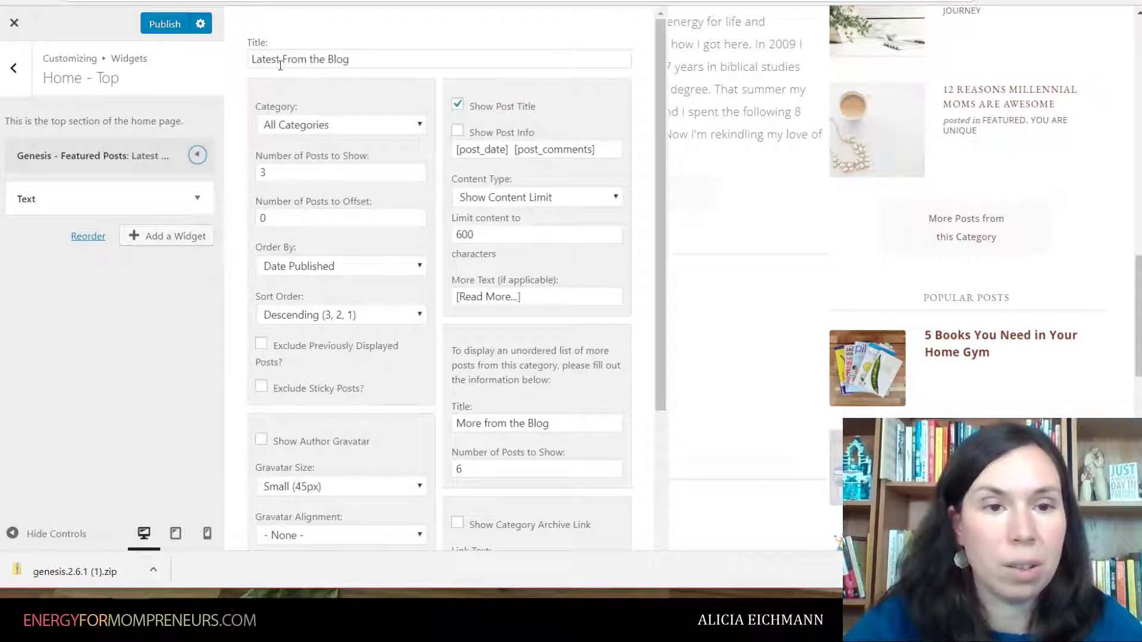
click(197, 199)
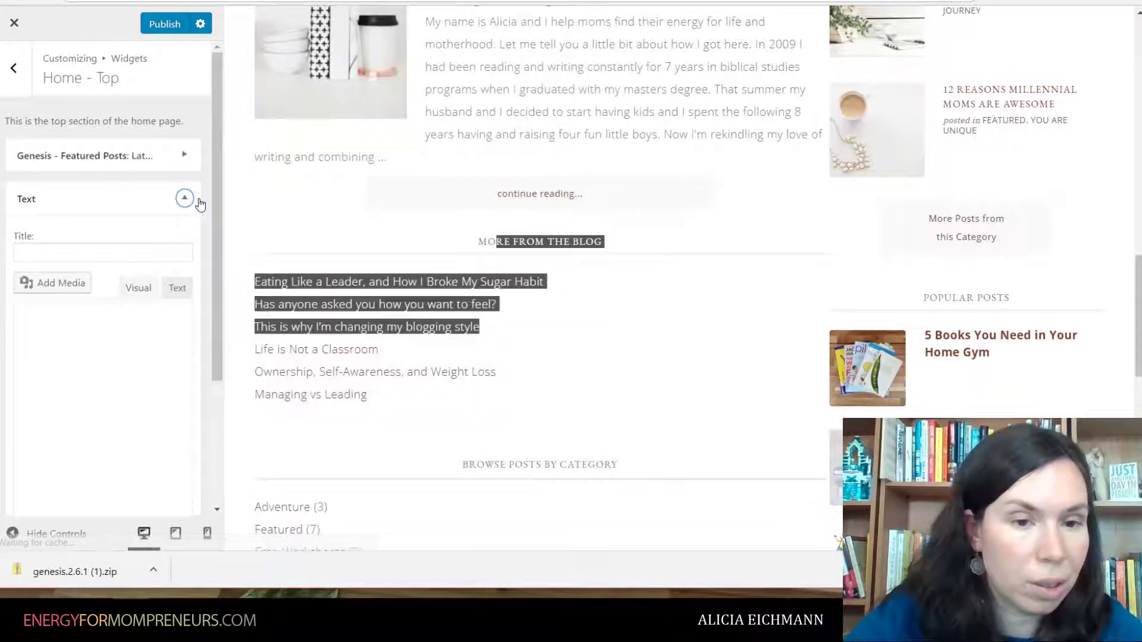
click(185, 200)
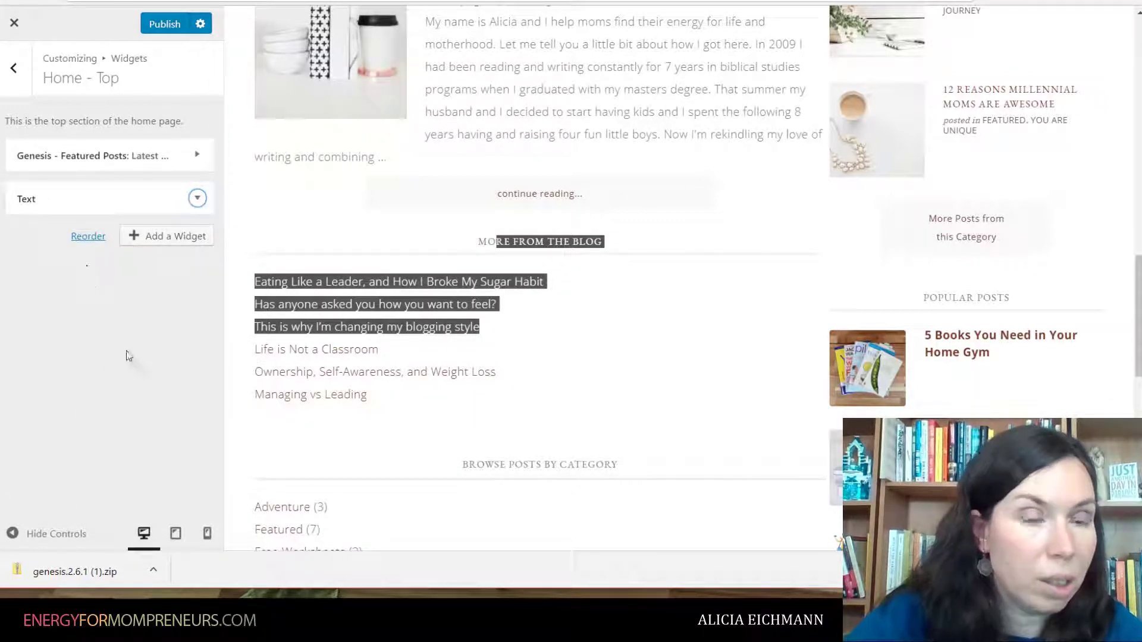
click(608, 309)
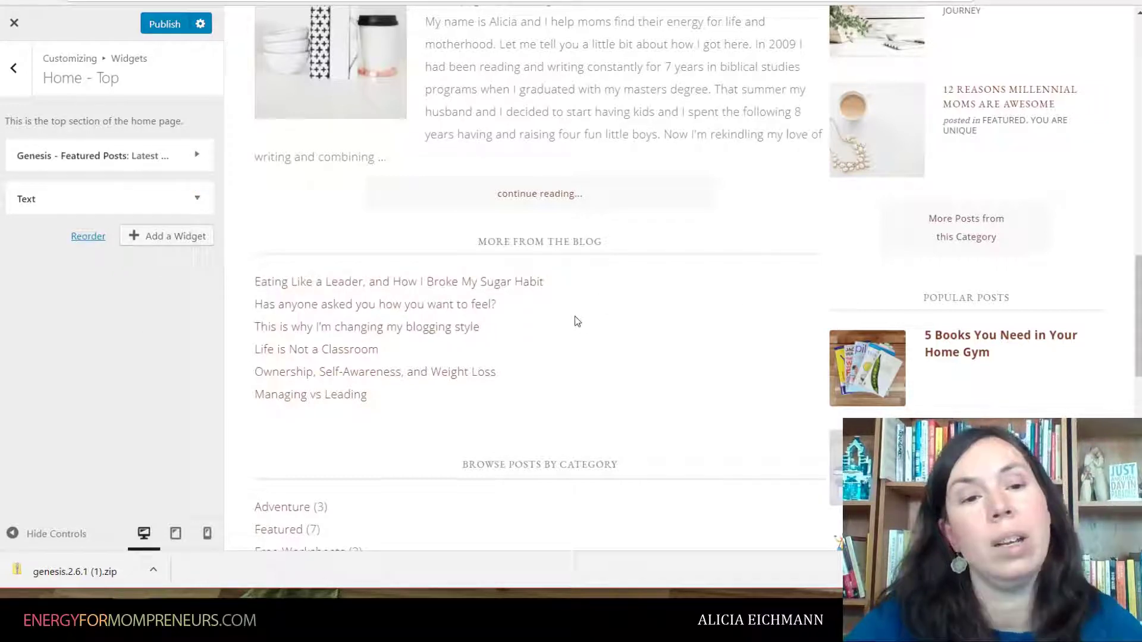
Look over the Browse Posts by Category list and the latest posts in the home page preview.
scroll(574, 316, down, 8)
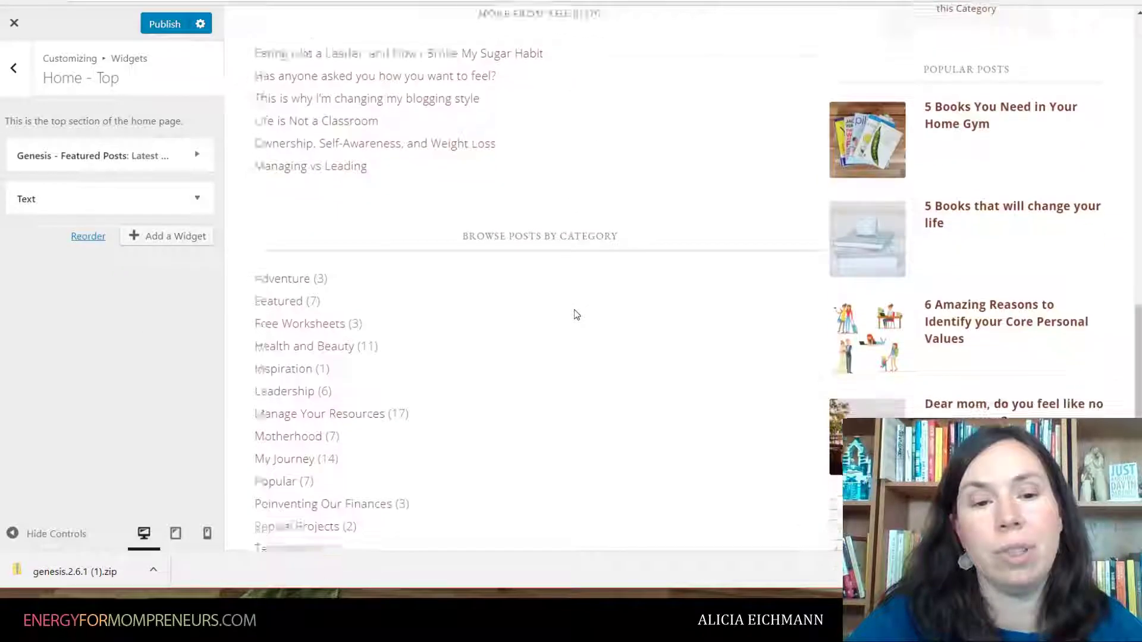
scroll(569, 317, up, 6)
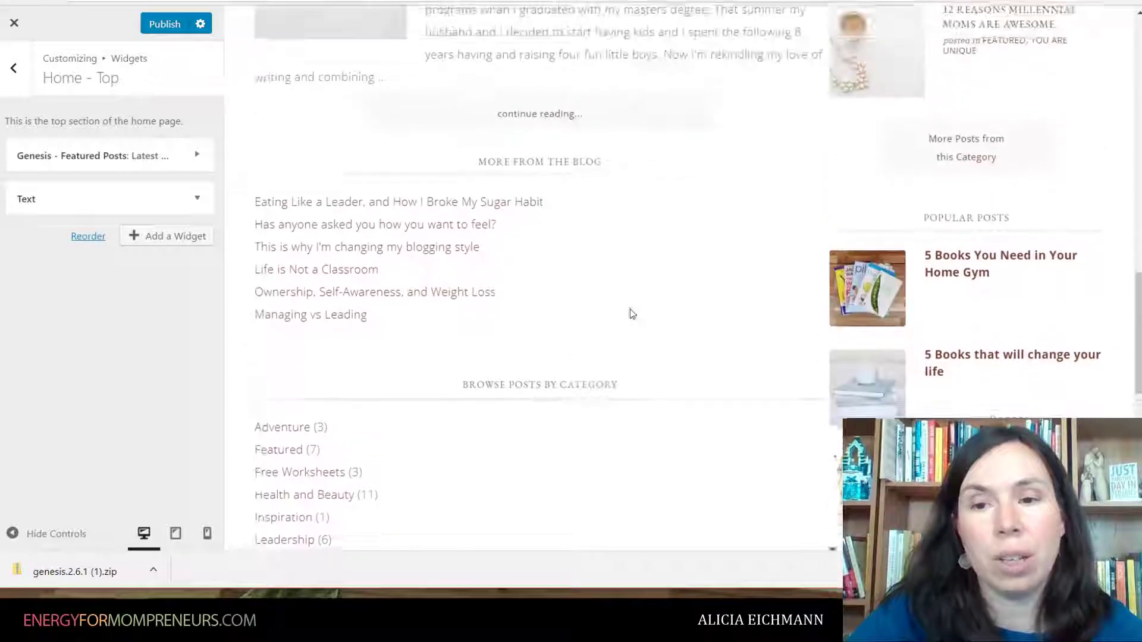
scroll(605, 226, up, 8)
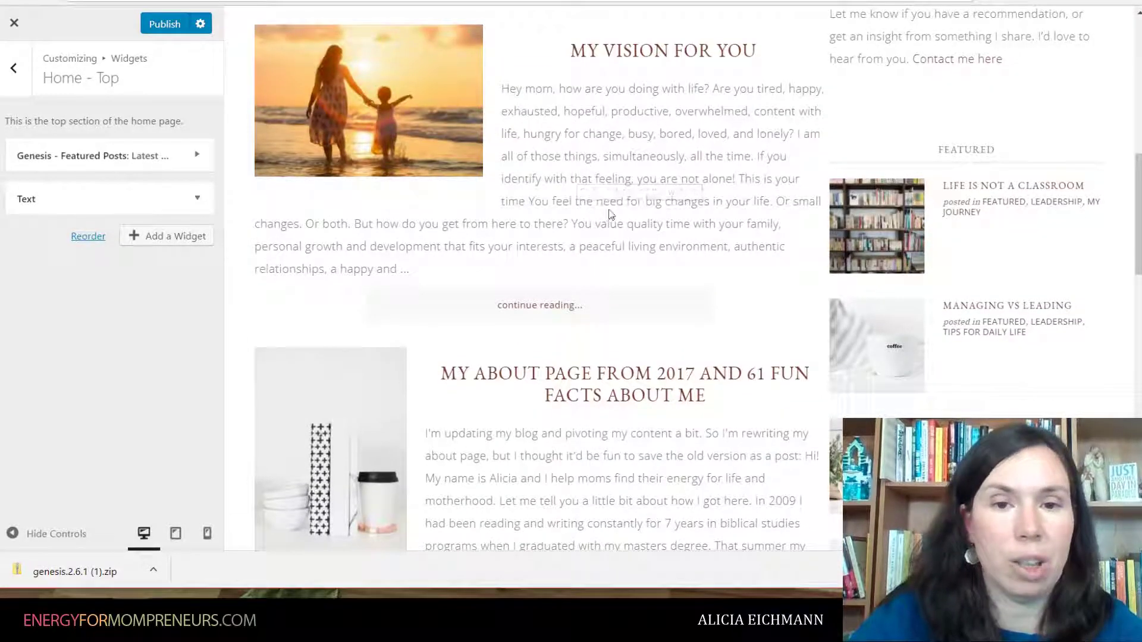
scroll(611, 214, up, 4)
scroll(611, 214, up, 1)
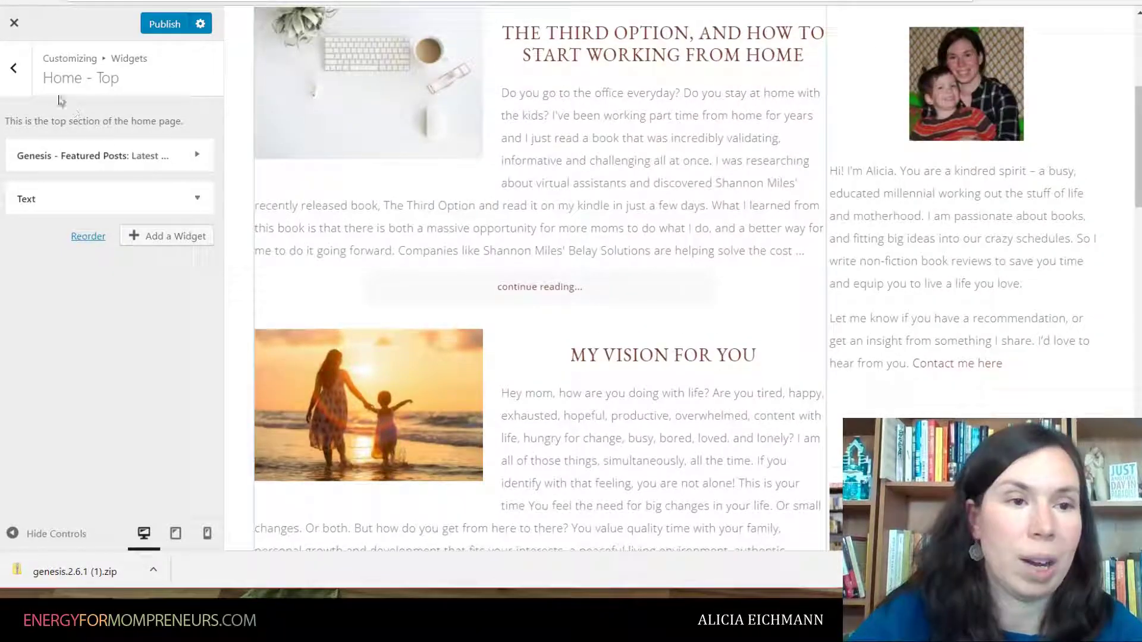
Publish the theme customizations and exit the Customizer.
click(14, 68)
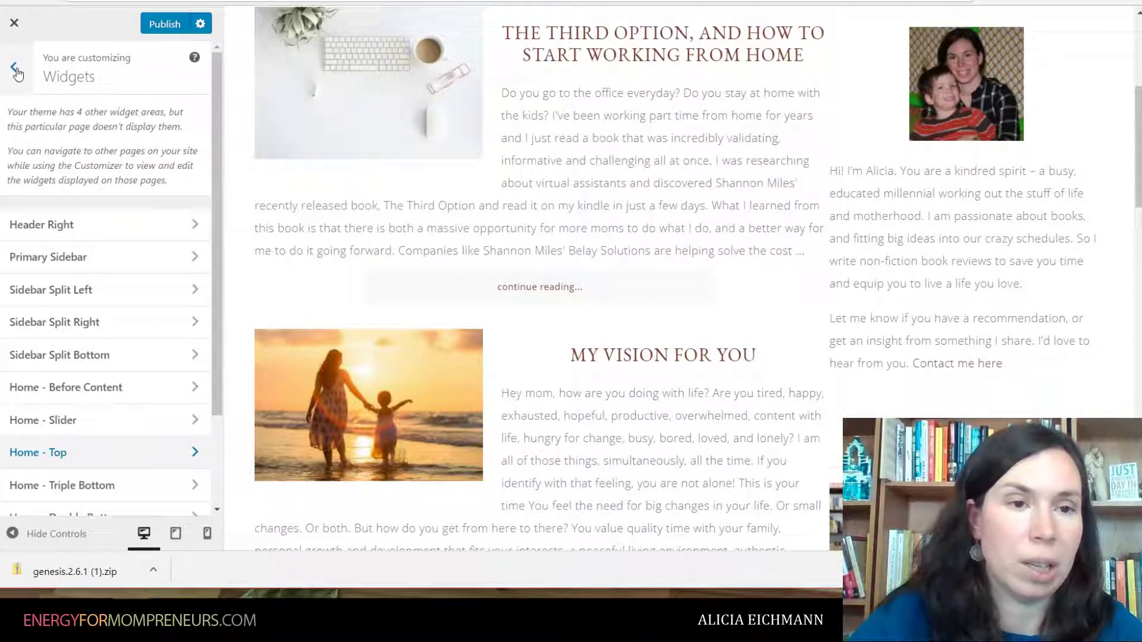
click(164, 26)
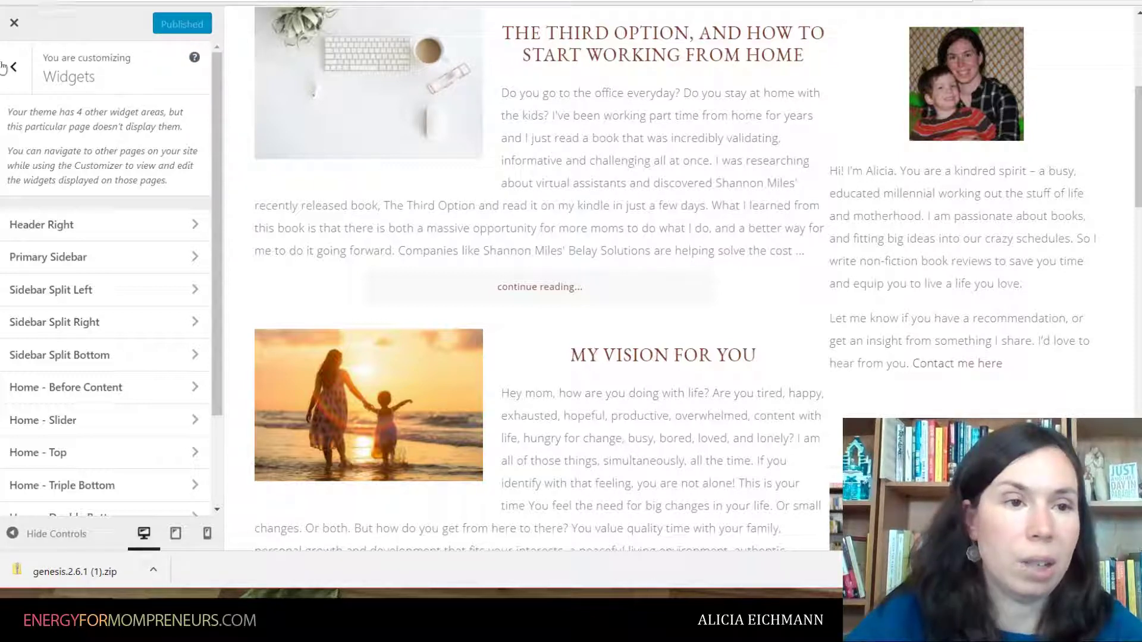
click(15, 26)
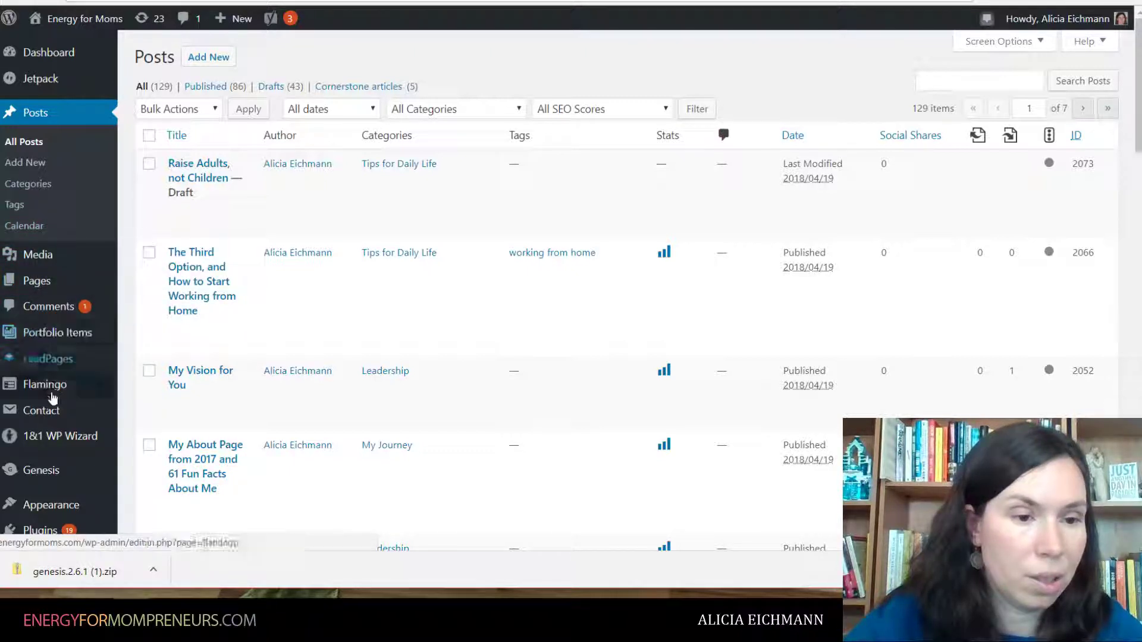
Open the dashboard's Widgets page and look over the posts and sidebar on the live home page.
mouse_move(55, 504)
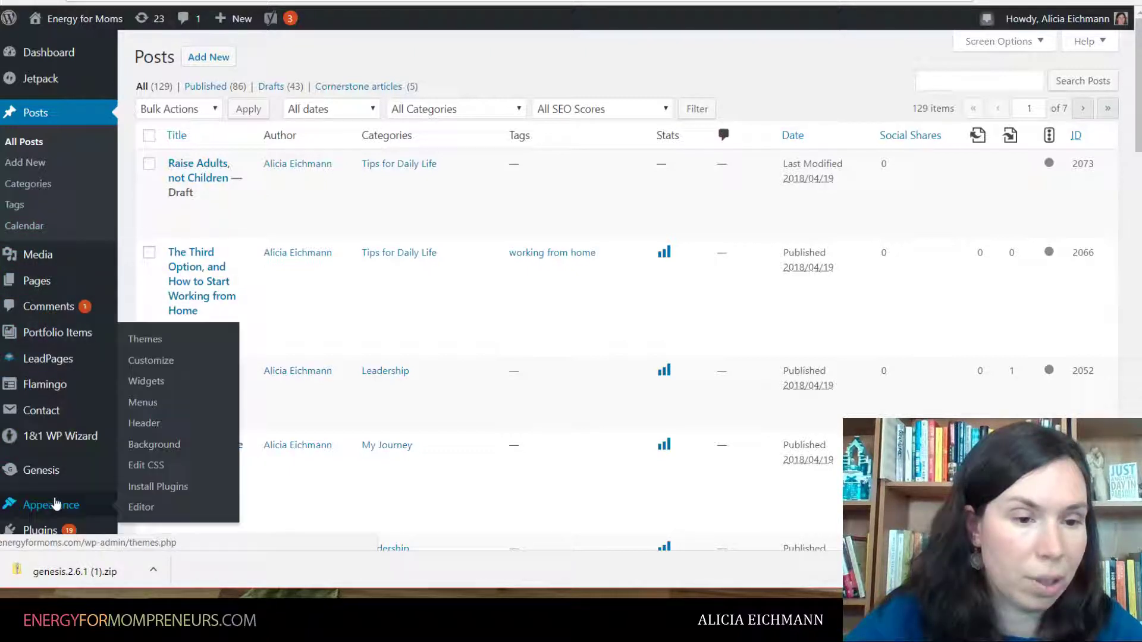
click(151, 387)
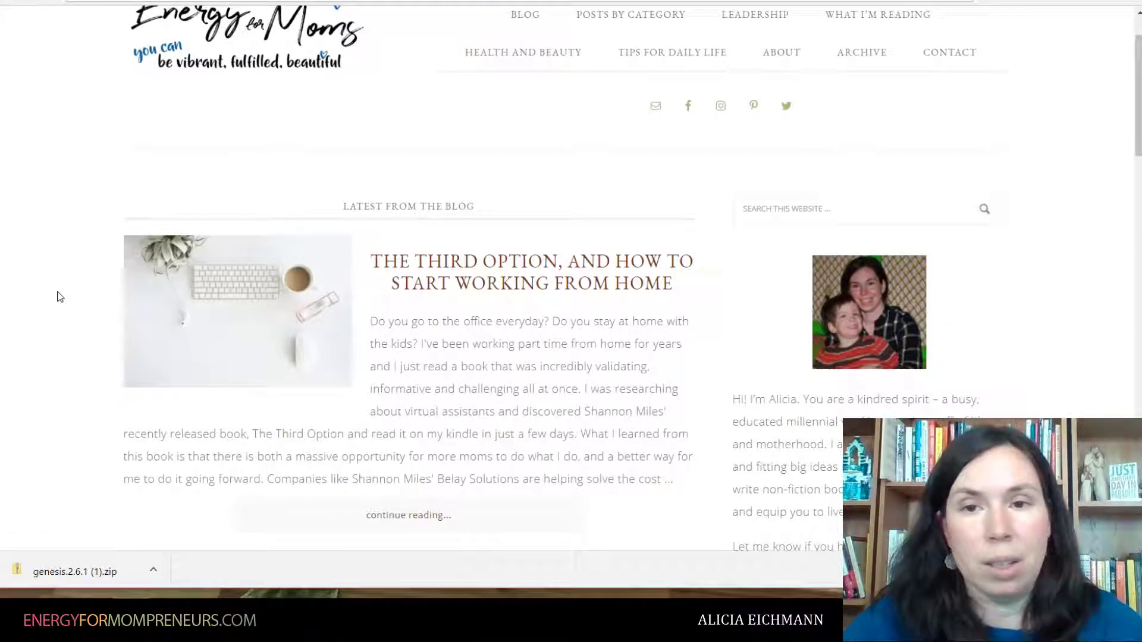
scroll(60, 296, down, 4)
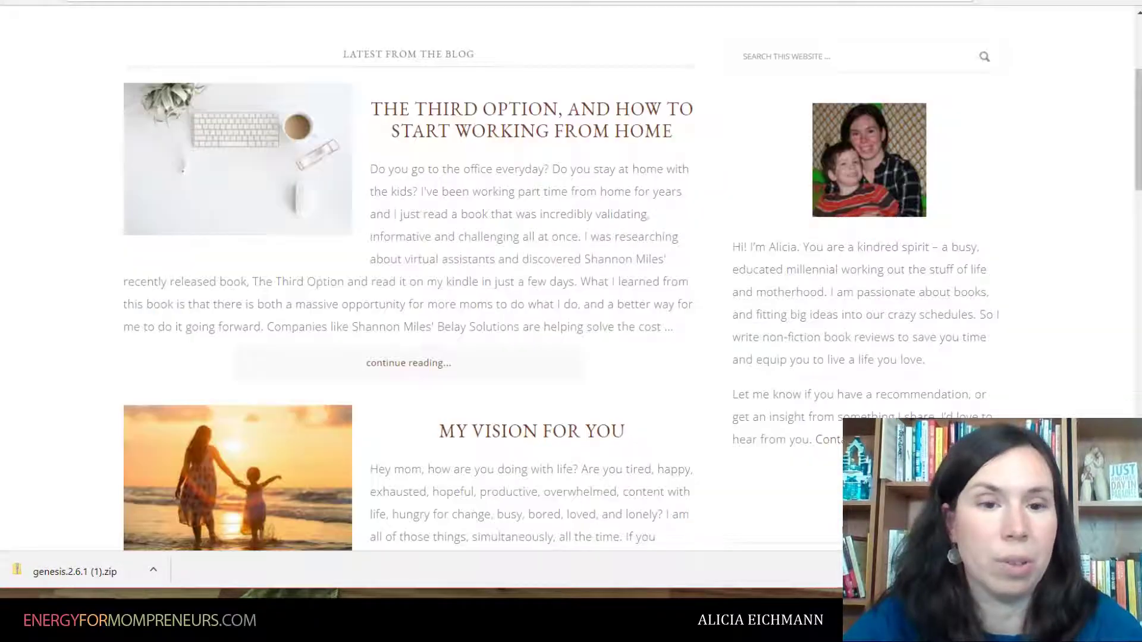
scroll(516, 301, down, 5)
scroll(516, 302, down, 4)
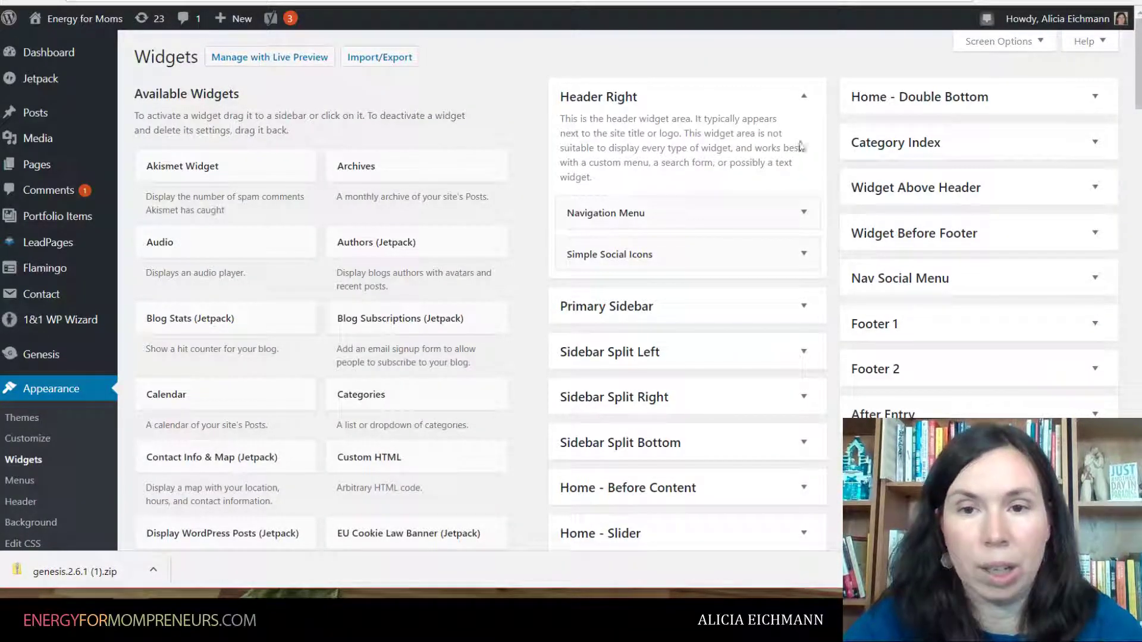
Check the Navigation Menu widget's settings in the Header Right area and view the matching menu in the live site's header.
click(805, 212)
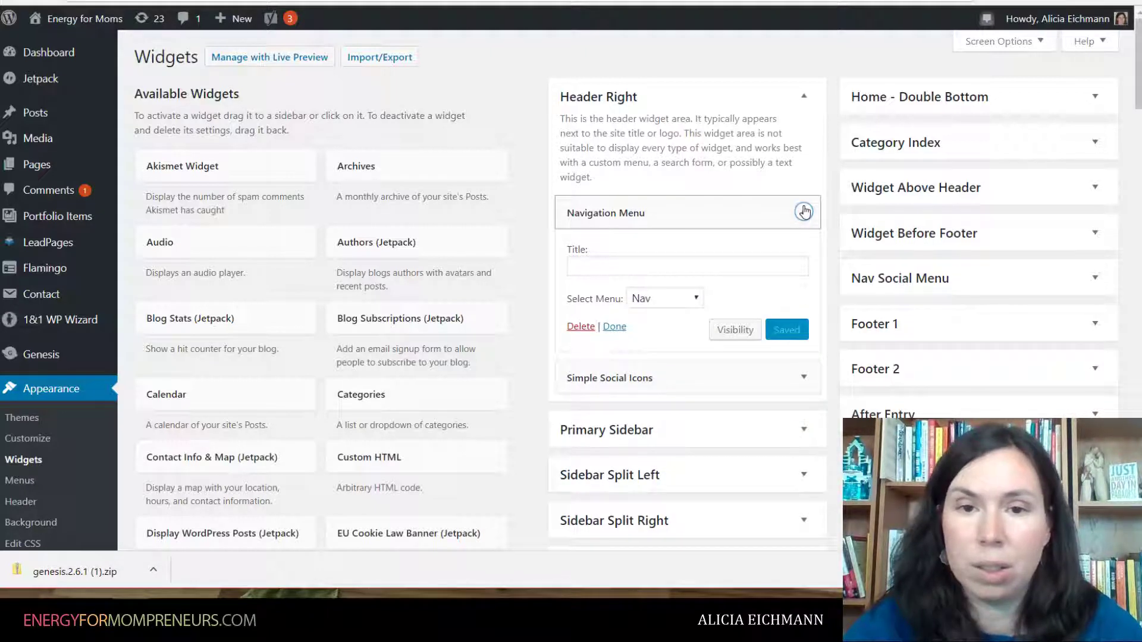
click(804, 212)
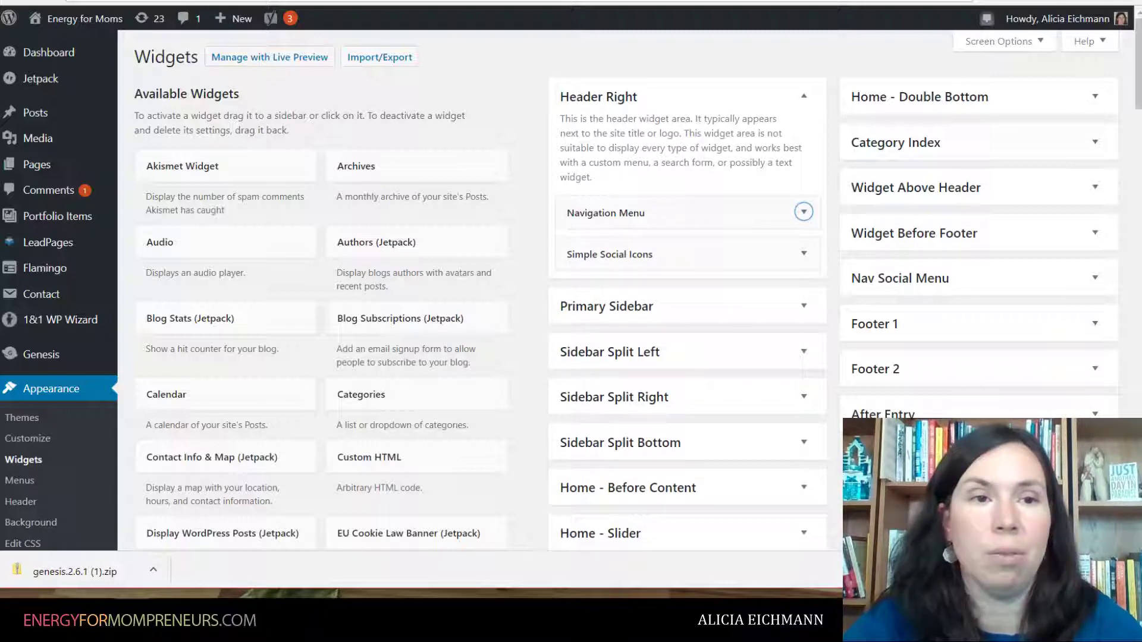
click(213, 5)
scroll(704, 235, up, 5)
scroll(702, 235, up, 10)
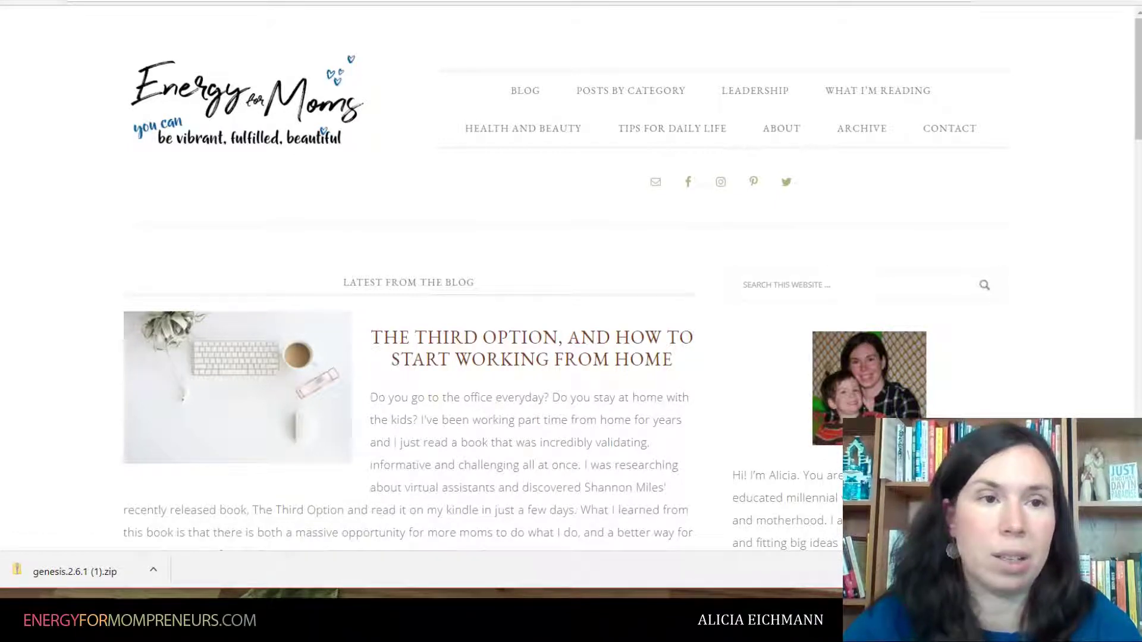
Open the Simple Social Icons widget's settings in the Header Right area and view the social icons in the live site's header.
click(153, 2)
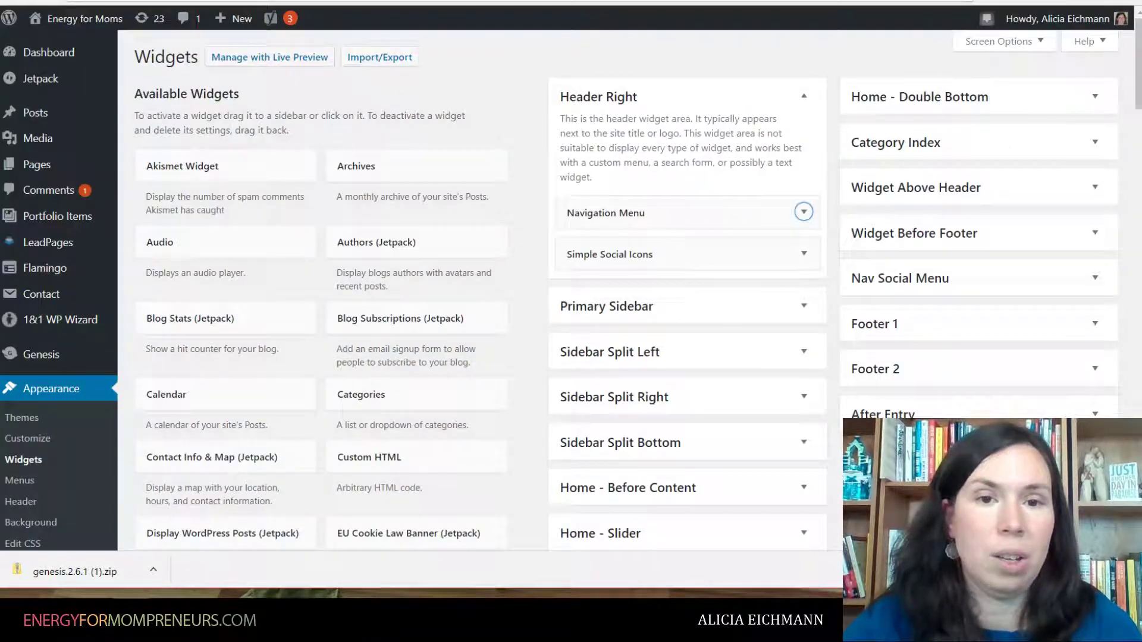
click(803, 255)
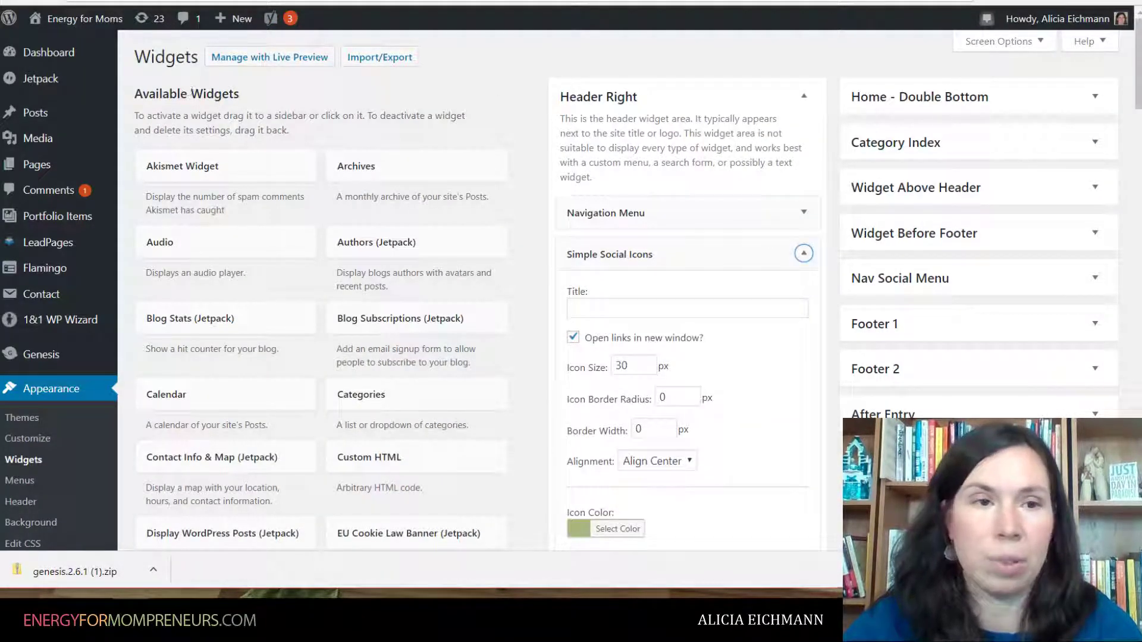
click(198, 8)
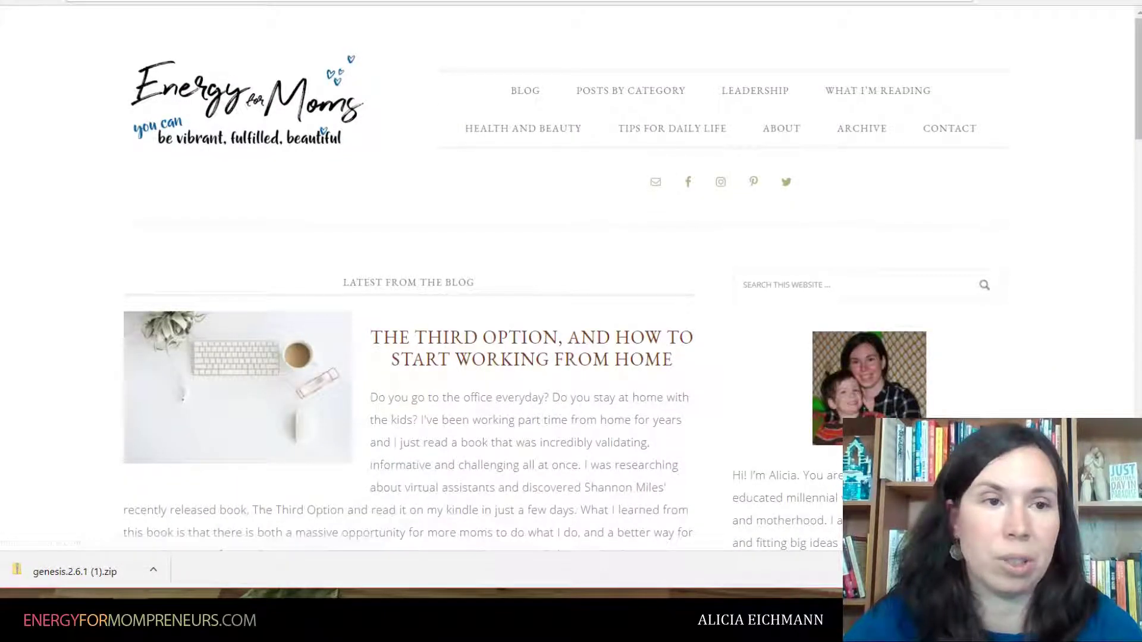
key(ctrl+Tab)
Set the Simple Social Icons widget's icon color to the blue #1e73be.
scroll(740, 319, down, 3)
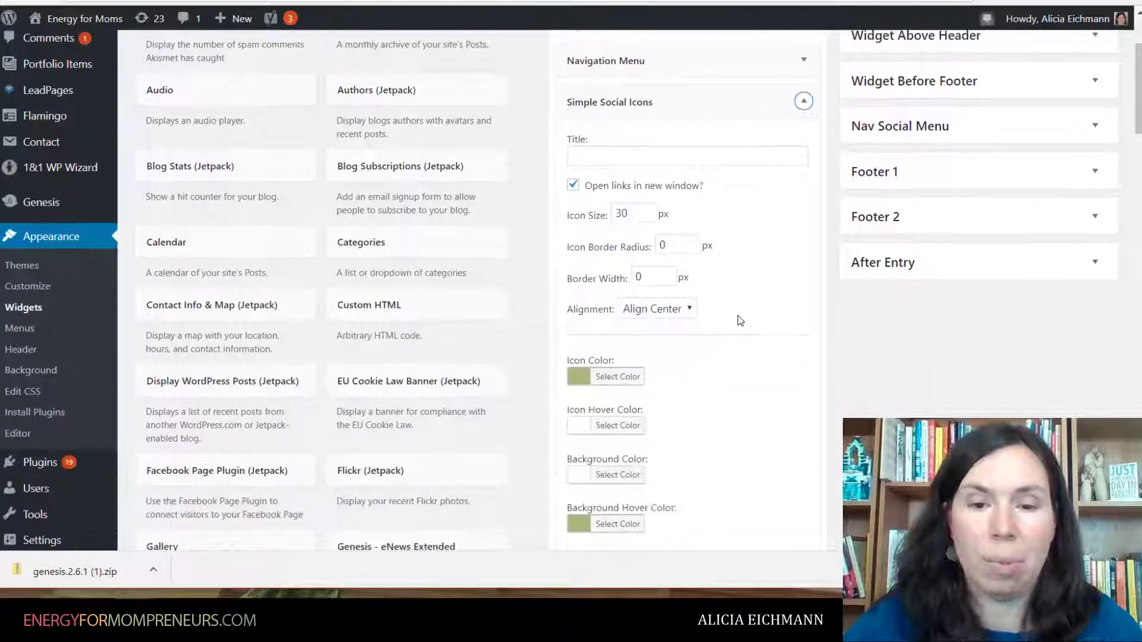
scroll(684, 398, down, 2)
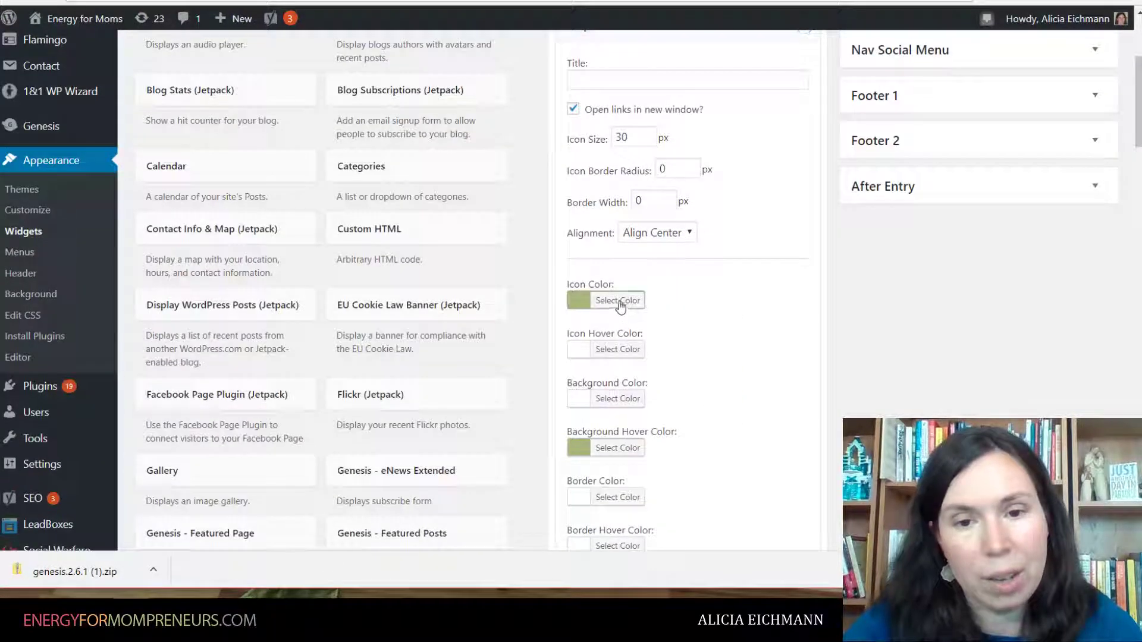
click(618, 300)
click(678, 462)
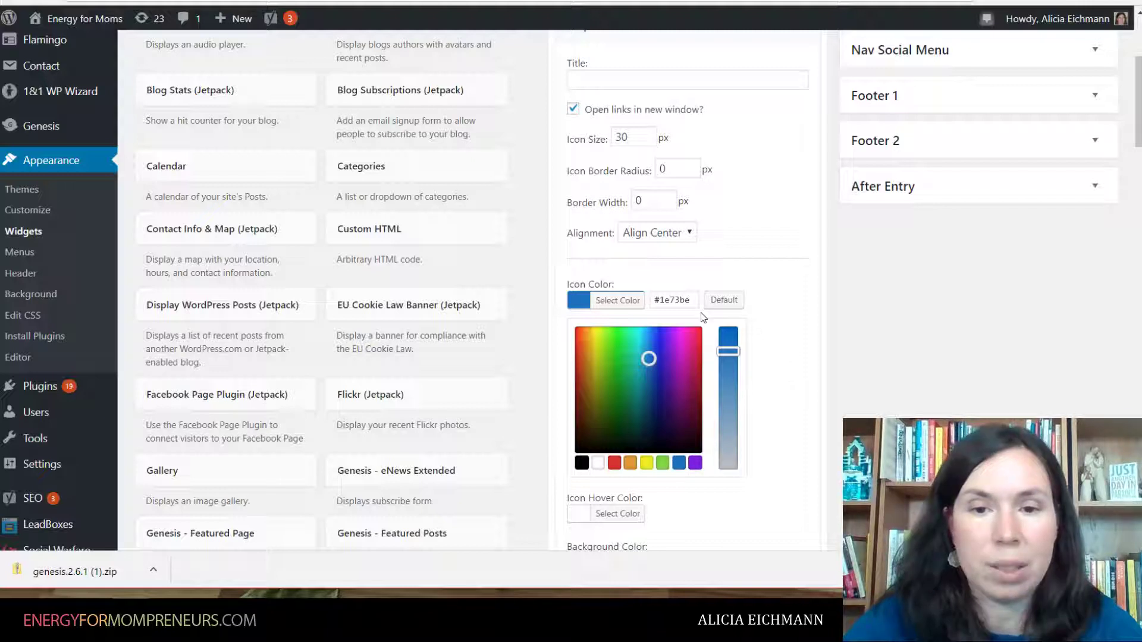
click(608, 302)
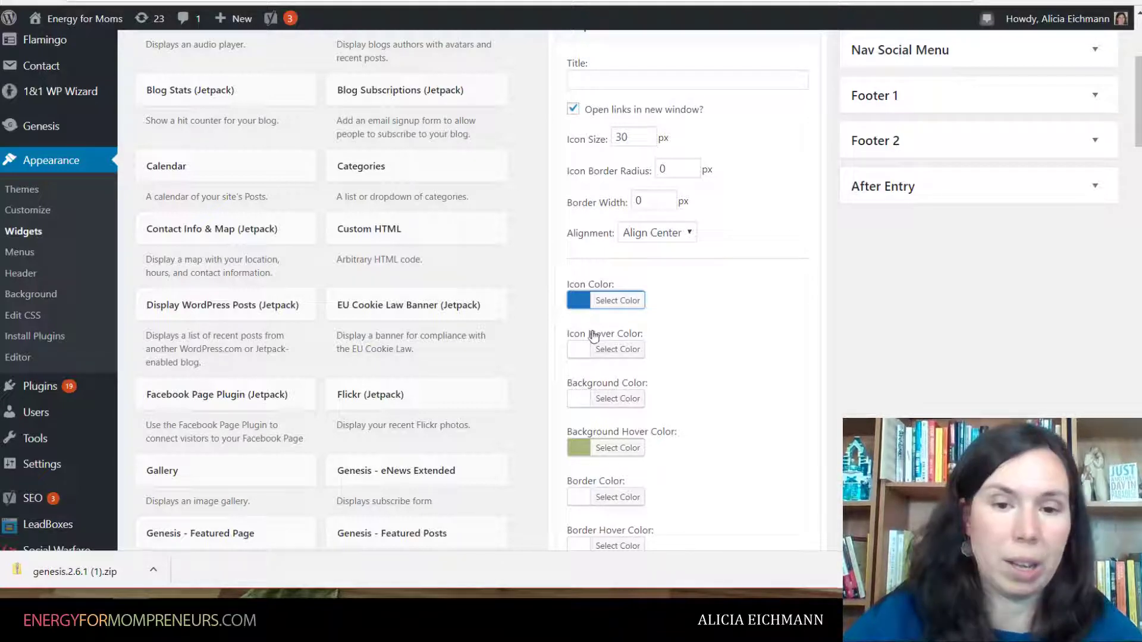
Set the background hover color of the social icons to the blue #1e73be.
scroll(678, 363, down, 1)
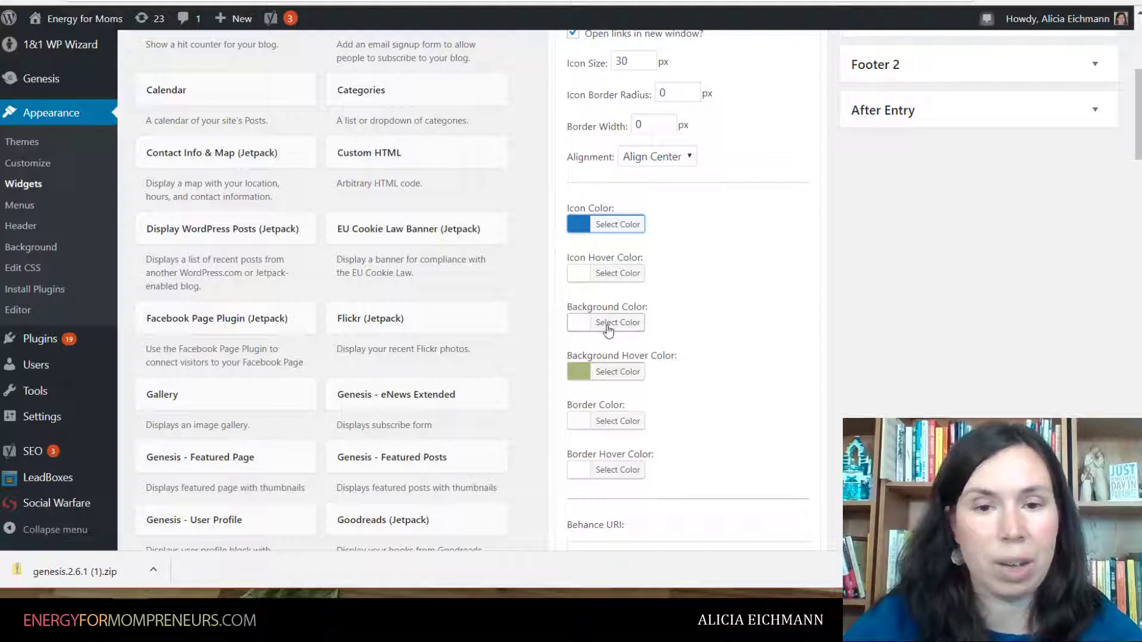
click(614, 371)
click(678, 534)
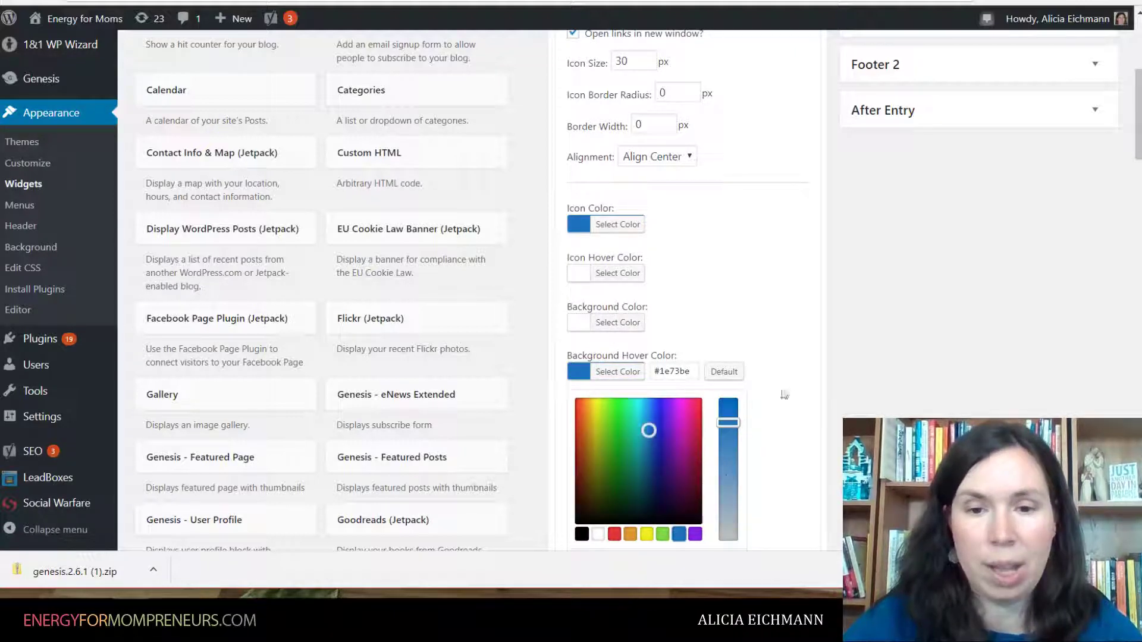
click(778, 351)
Look over the social profile URI fields and save the Simple Social Icons widget.
scroll(727, 365, down, 2)
scroll(727, 363, down, 6)
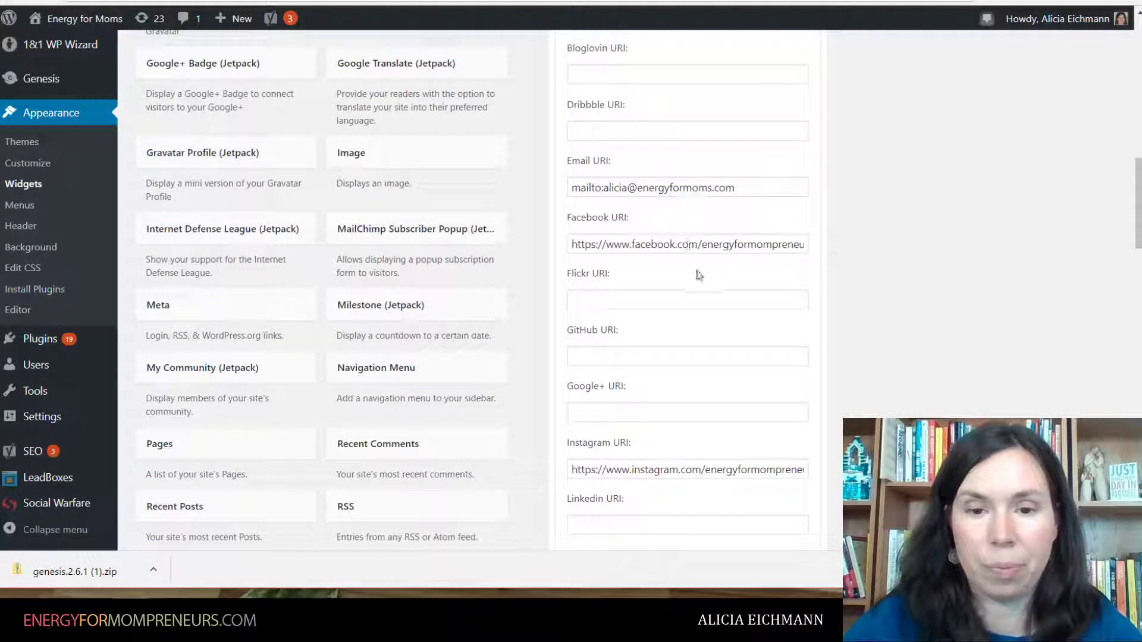
scroll(698, 275, down, 10)
scroll(699, 276, down, 4)
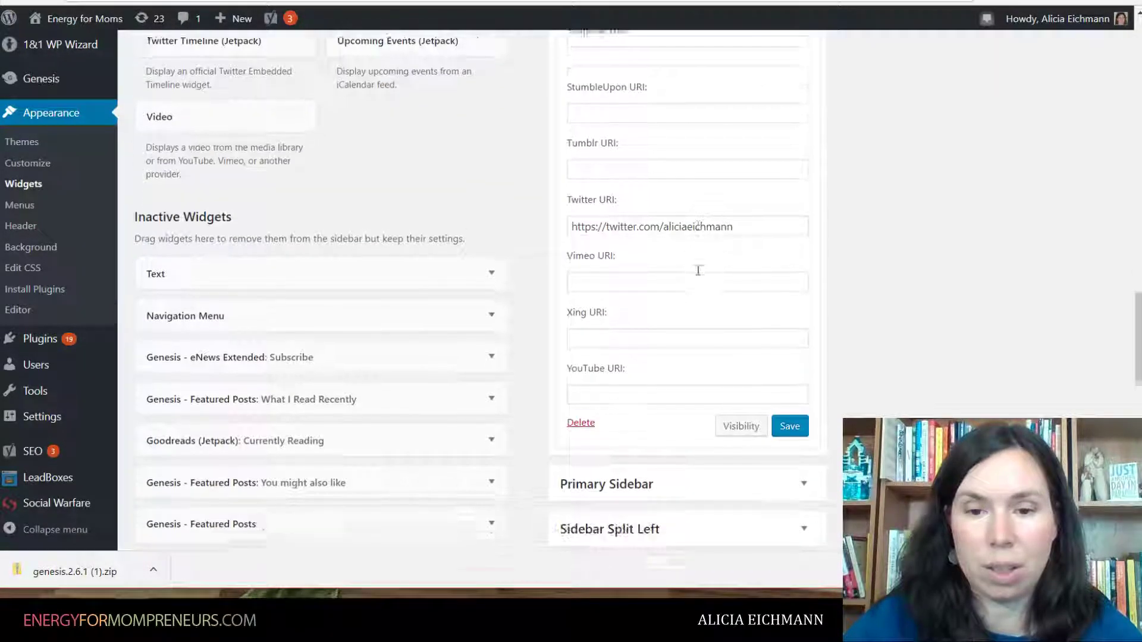
click(789, 395)
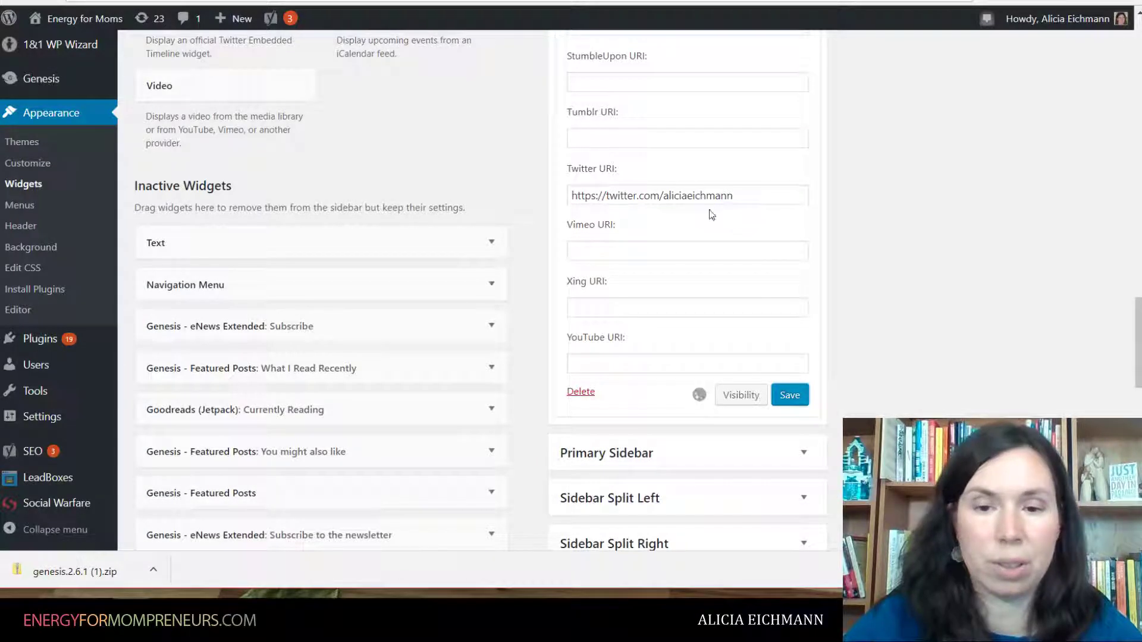
Reload the live home page to check the social icon colors in the header, then return to the Widgets page.
click(46, 1)
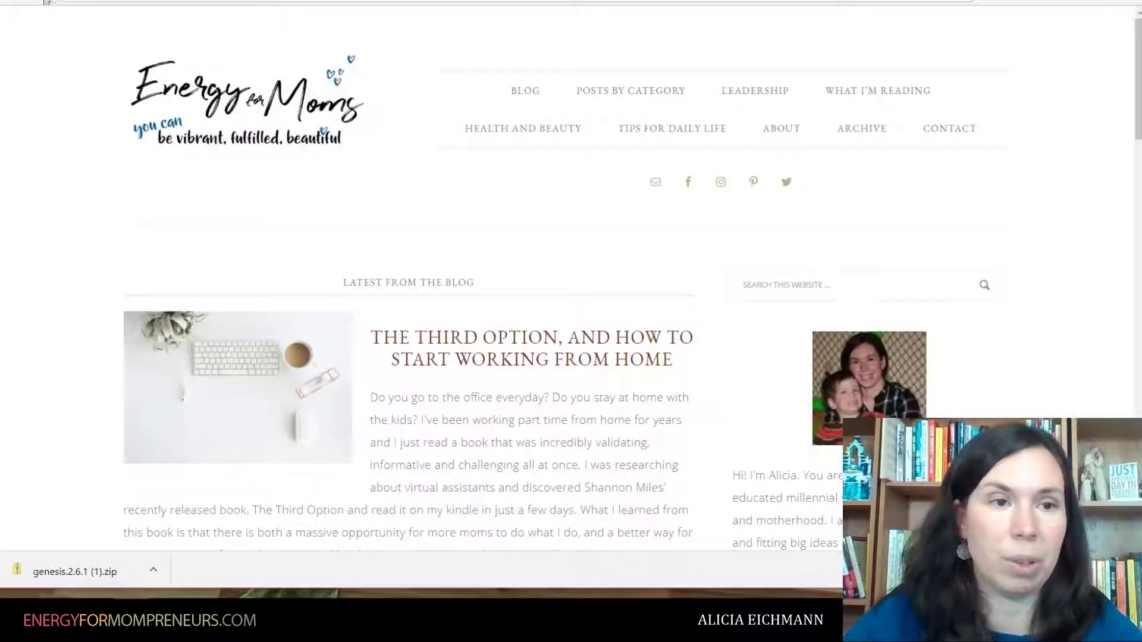
click(53, 1)
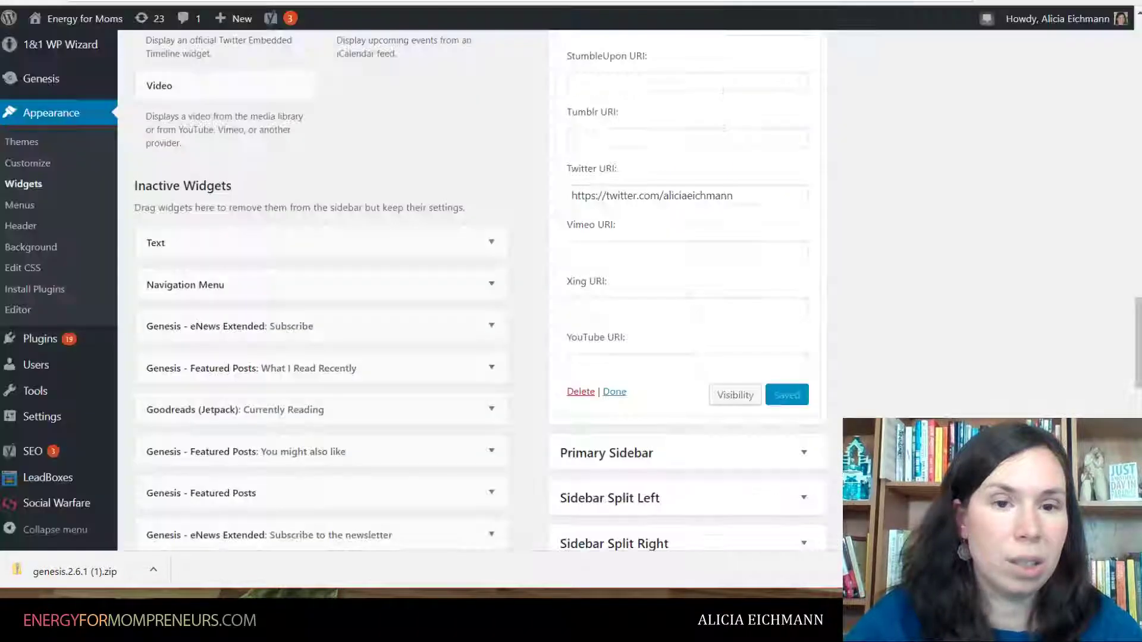
key(ctrl+Tab)
Switch the Header Right Navigation Menu widget to the Second Nav menu and save the widget.
scroll(819, 254, up, 15)
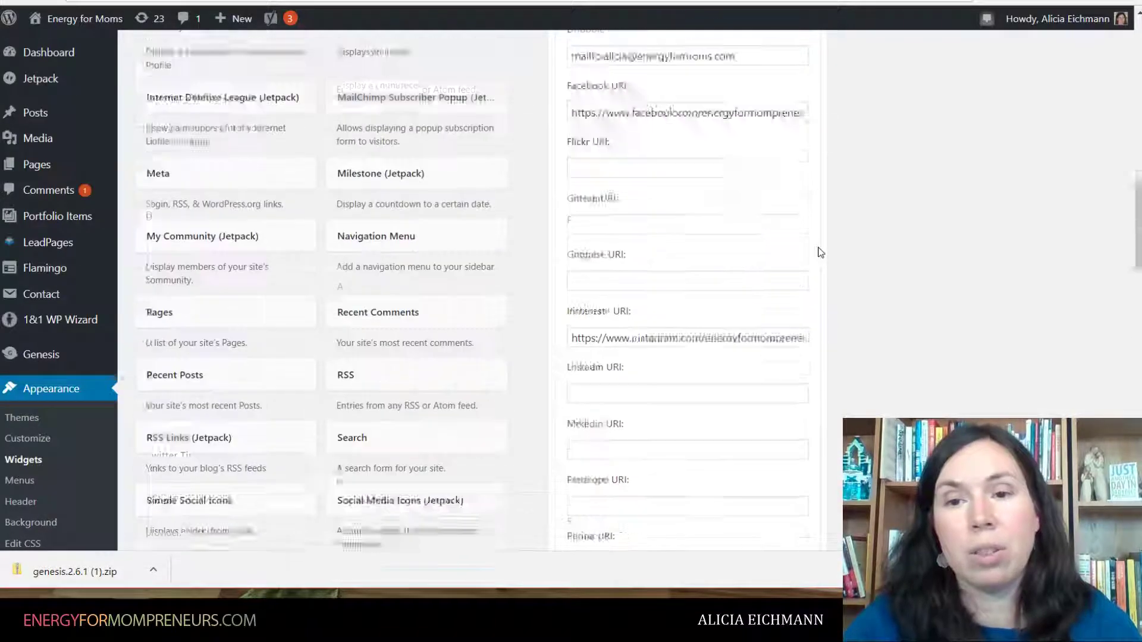
scroll(821, 254, up, 3)
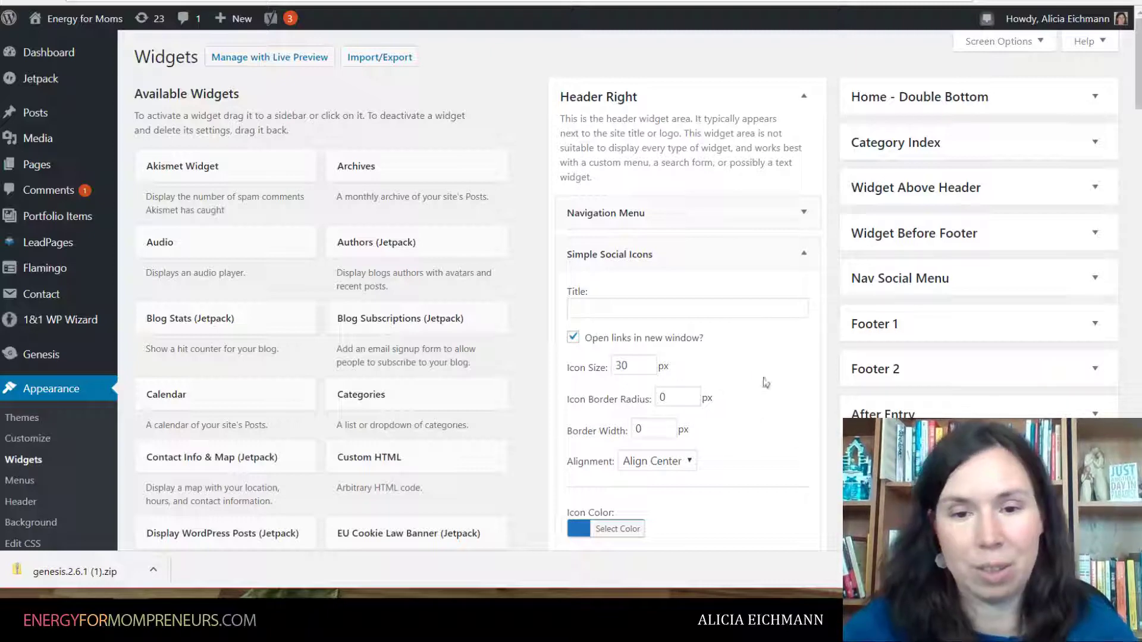
scroll(789, 397, down, 2)
scroll(789, 395, up, 3)
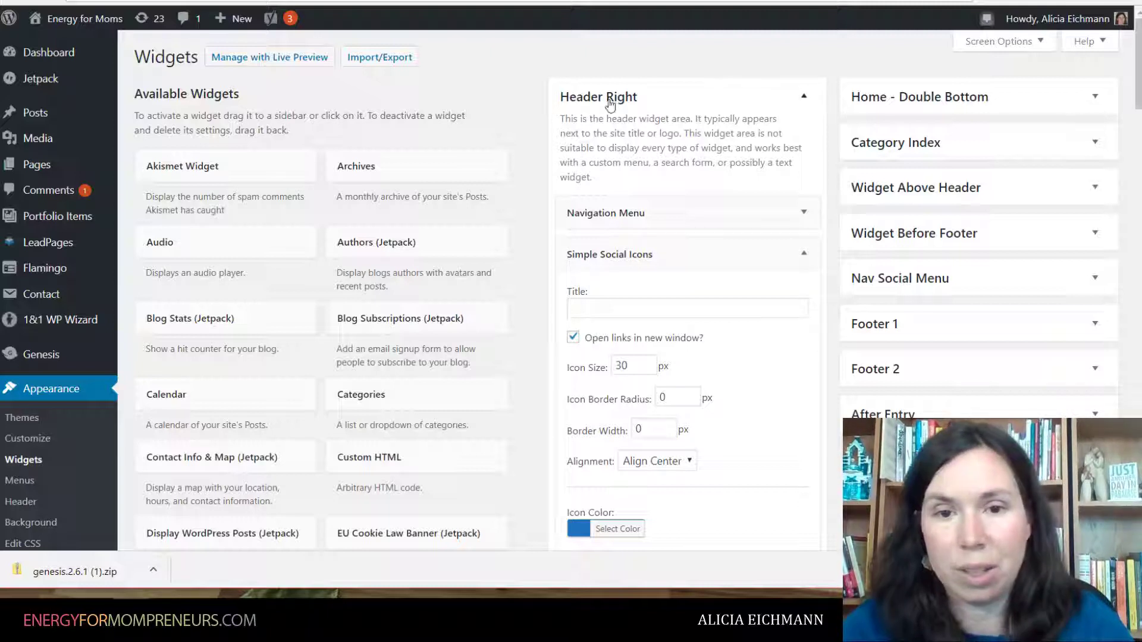
click(808, 213)
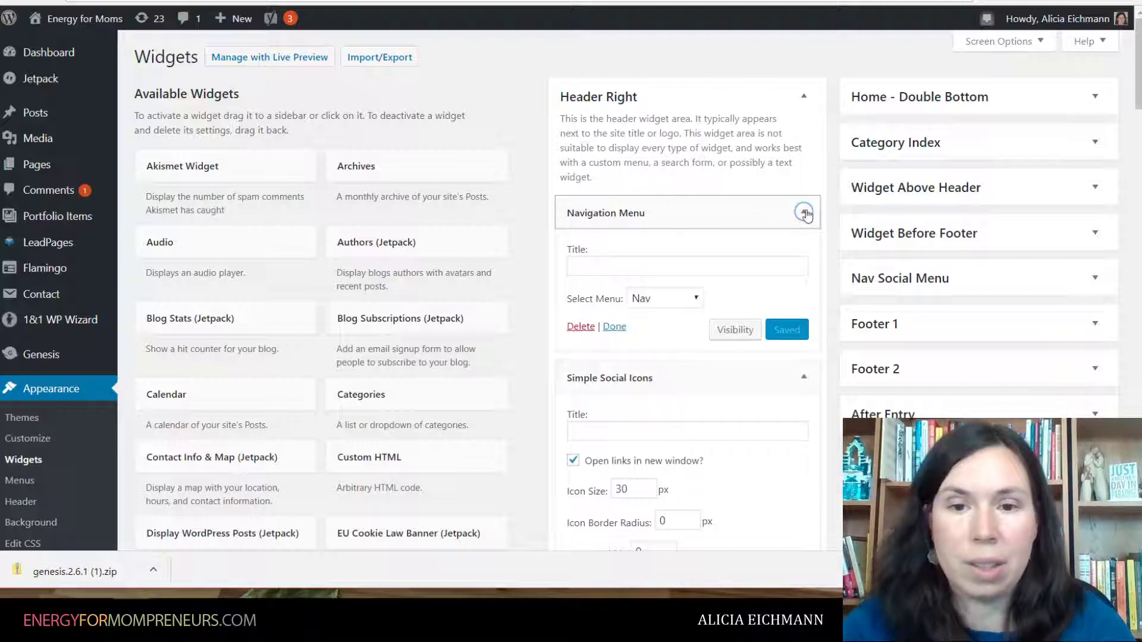
click(700, 303)
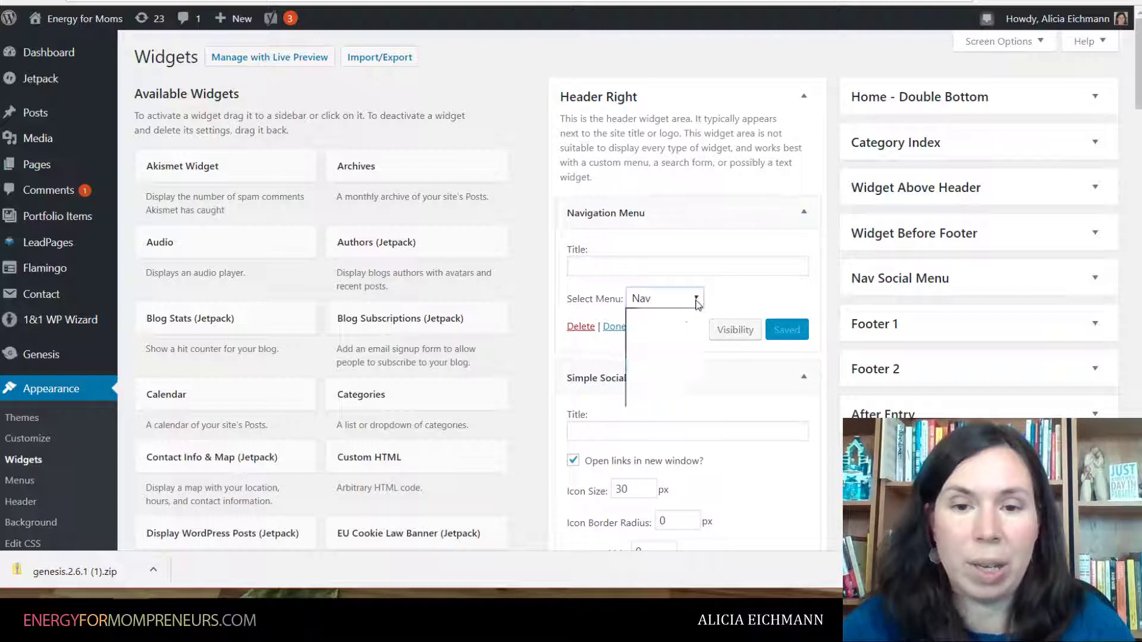
click(657, 395)
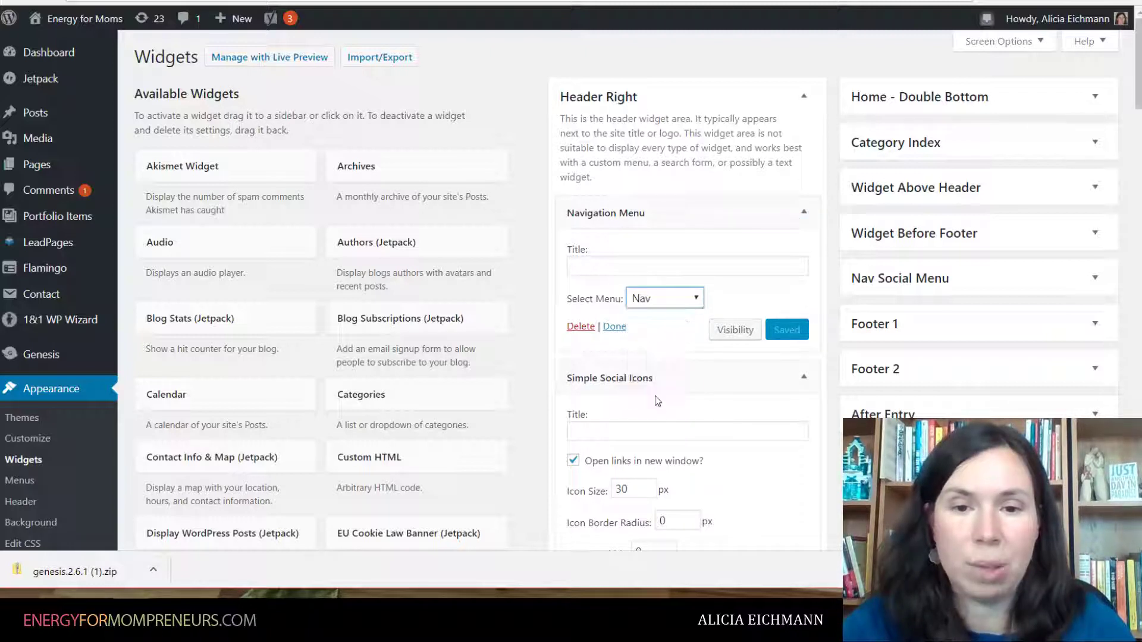
click(791, 332)
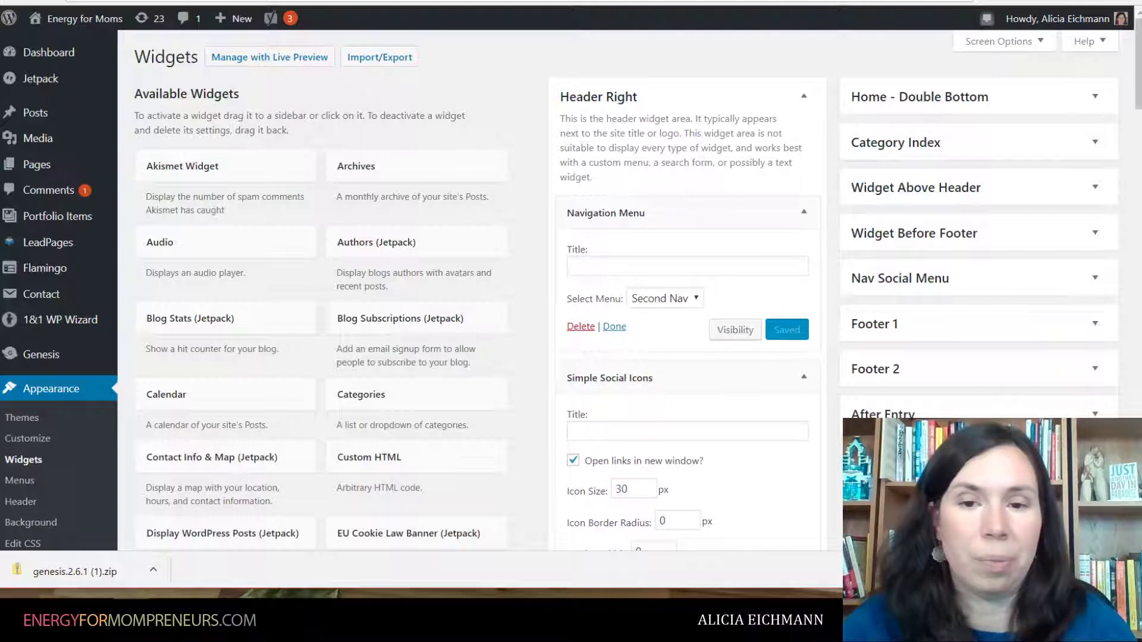
Reload the live home page to view the Second Nav menu in its header, and return to the Widgets page.
key(ctrl+Tab)
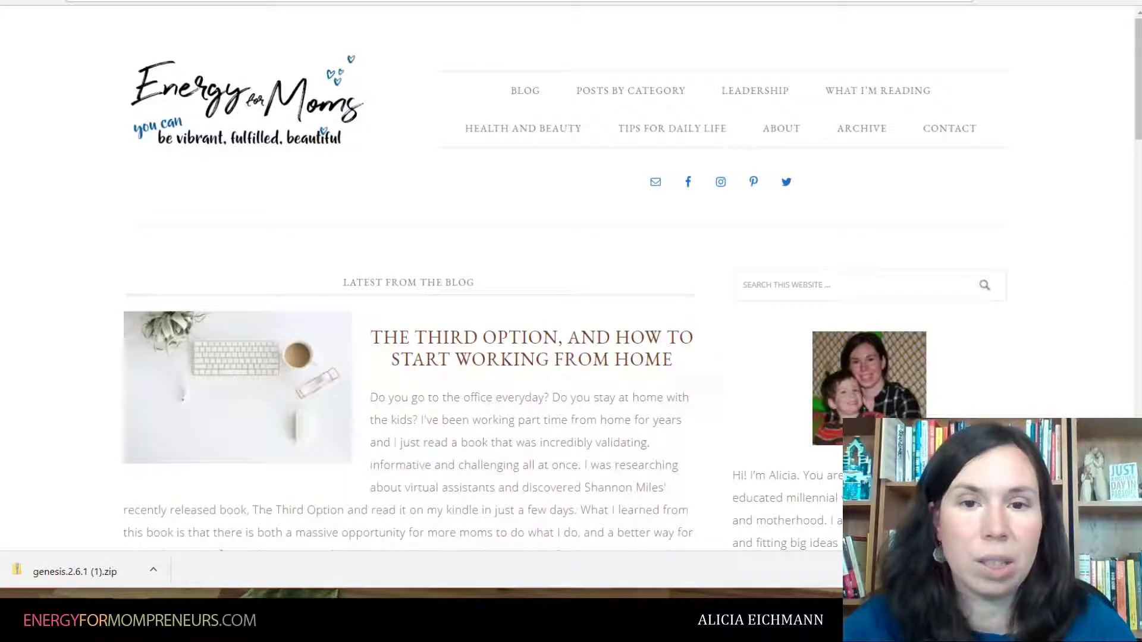
click(54, 1)
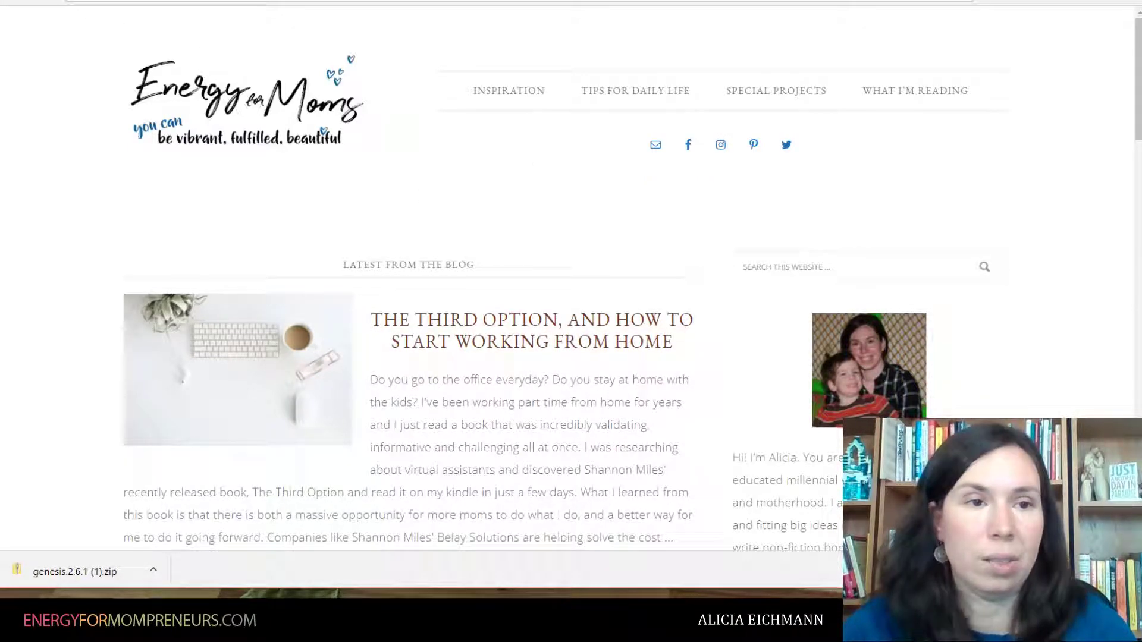
key(ctrl+shift+Tab)
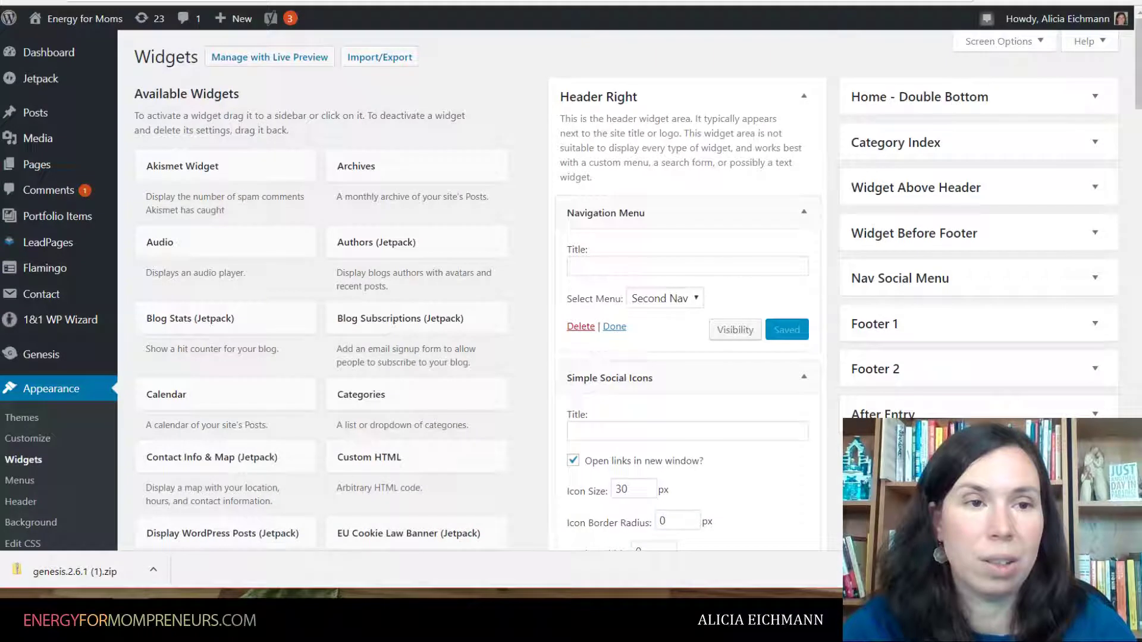
Set the Header Right Navigation Menu widget back to the Nav menu and save it.
click(696, 299)
click(668, 370)
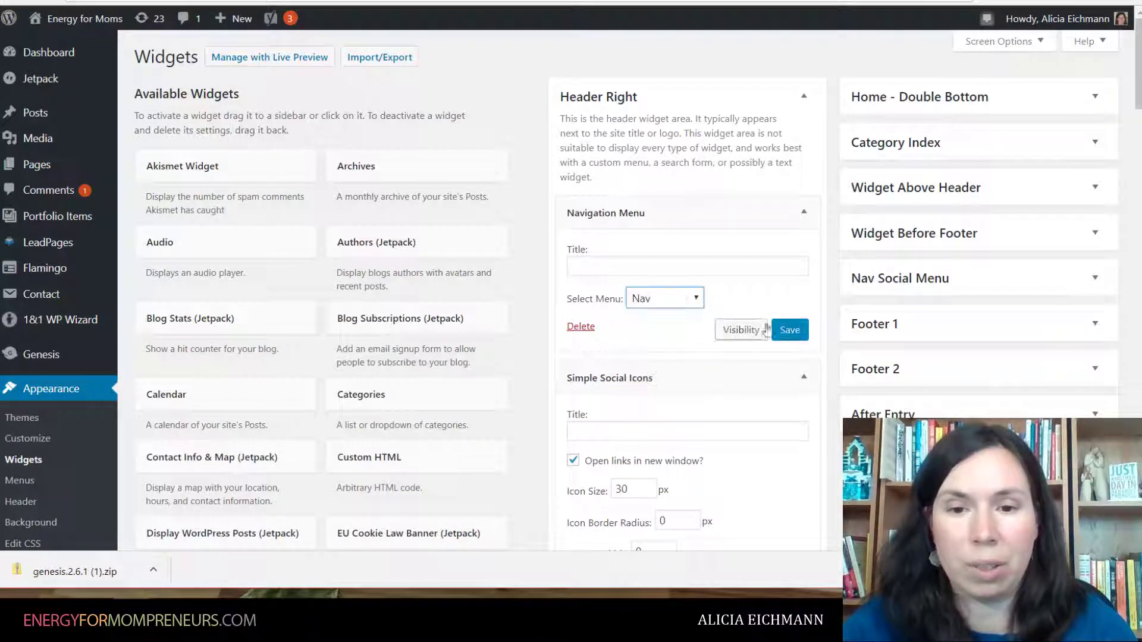
click(797, 330)
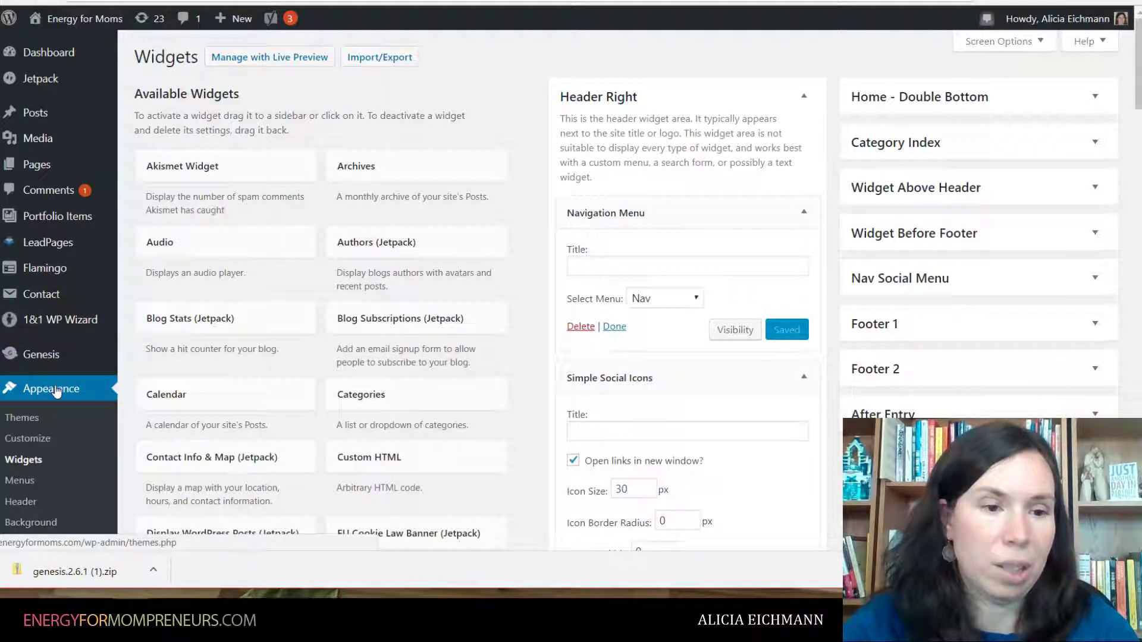
Open the dashboard's Menus page in a new browser tab and switch to it.
right_click(38, 446)
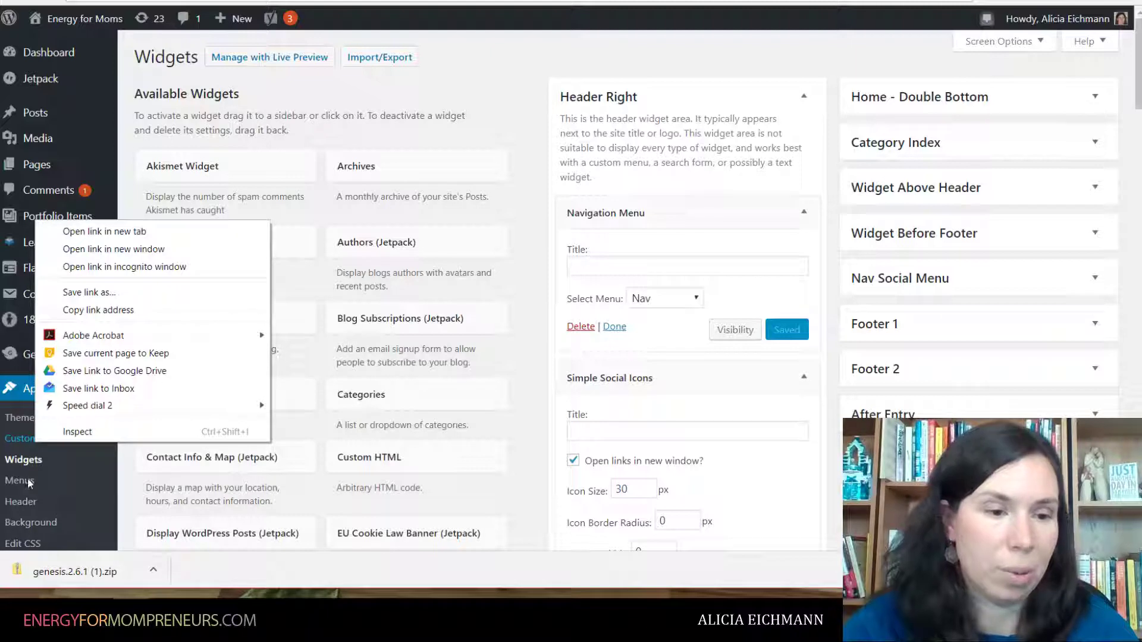
click(134, 493)
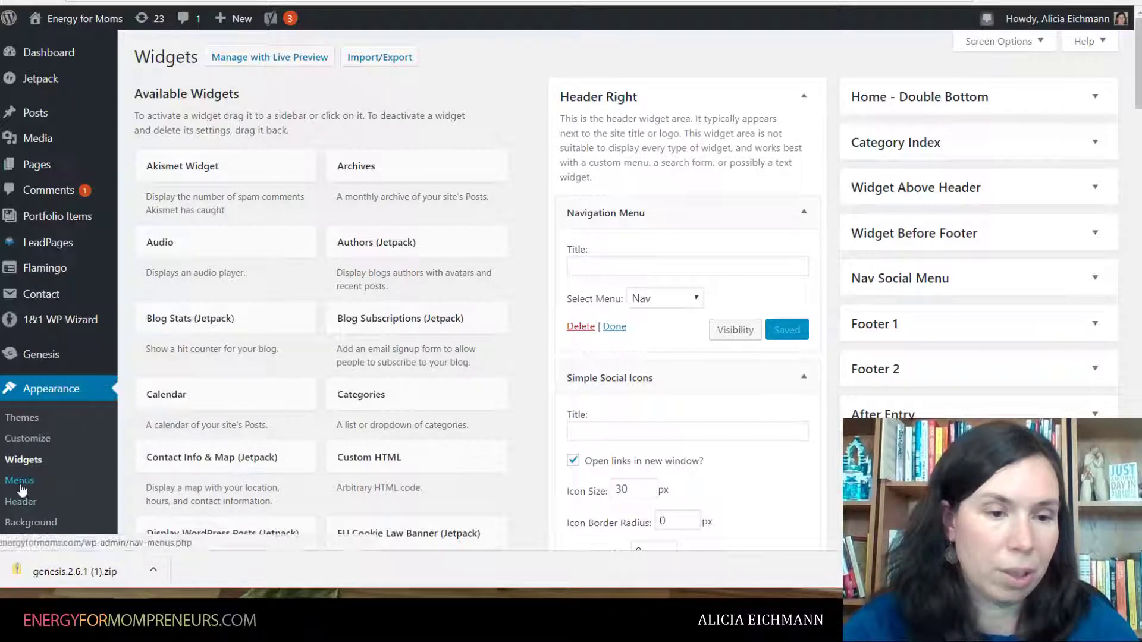
right_click(20, 481)
click(89, 273)
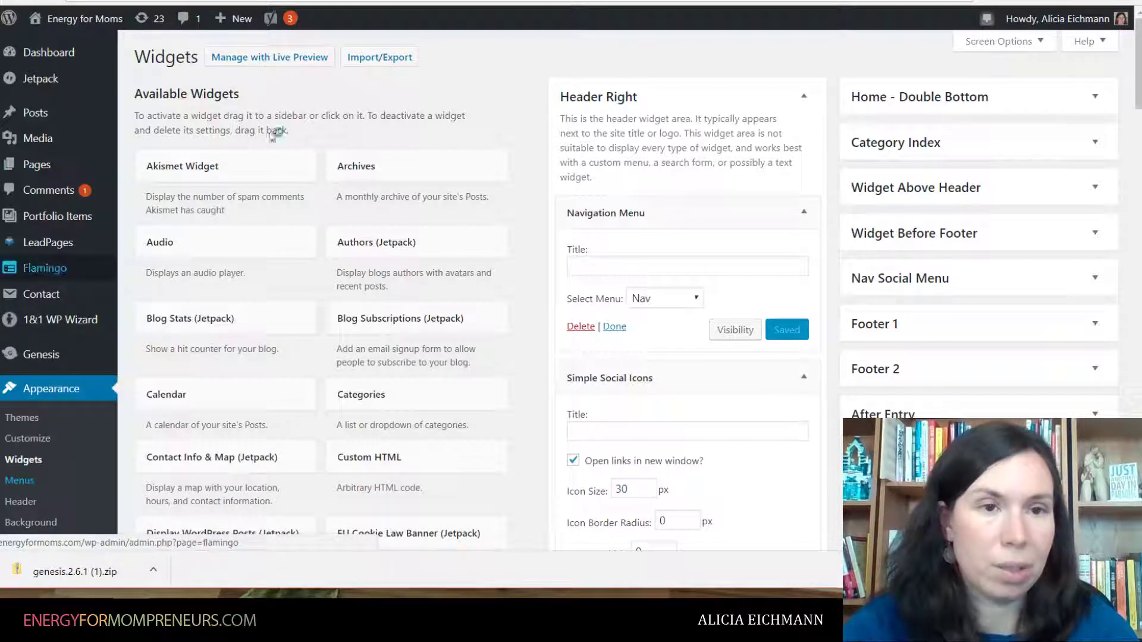
key(ctrl+Tab)
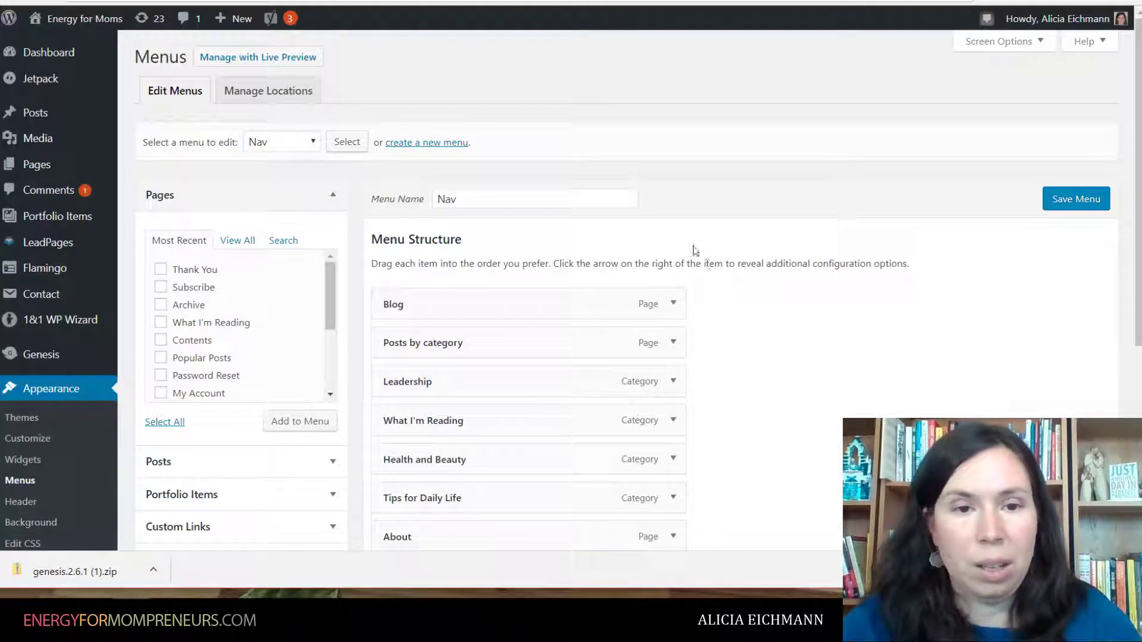
Assign the Second Nav menu to the Secondary Navigation Menu location, save the locations, and check the reloaded live home page.
click(275, 94)
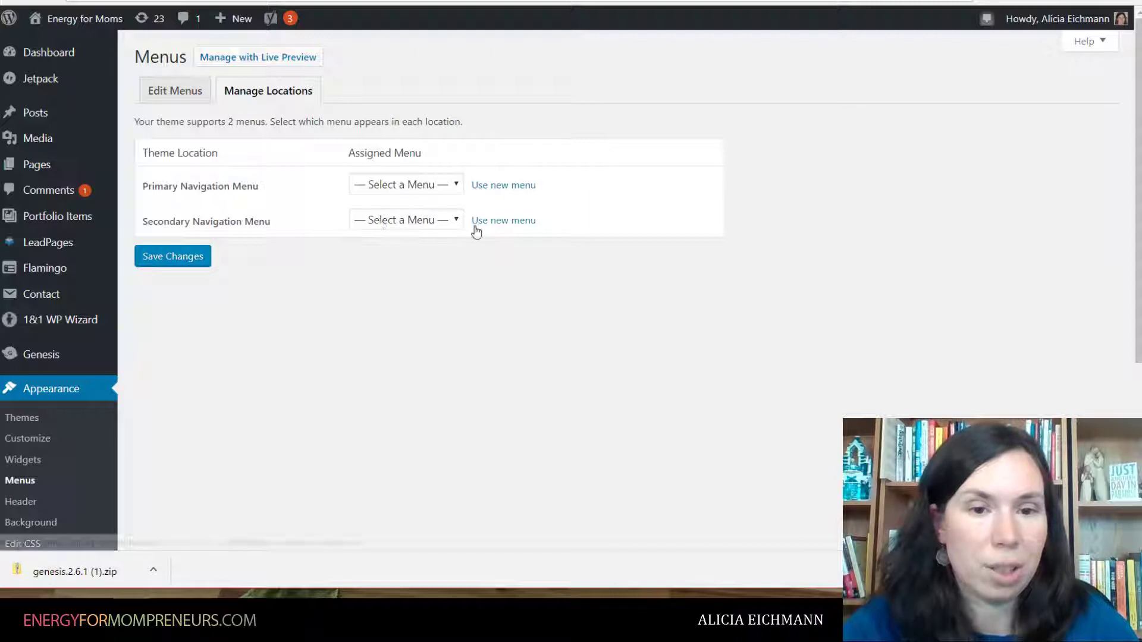
click(456, 220)
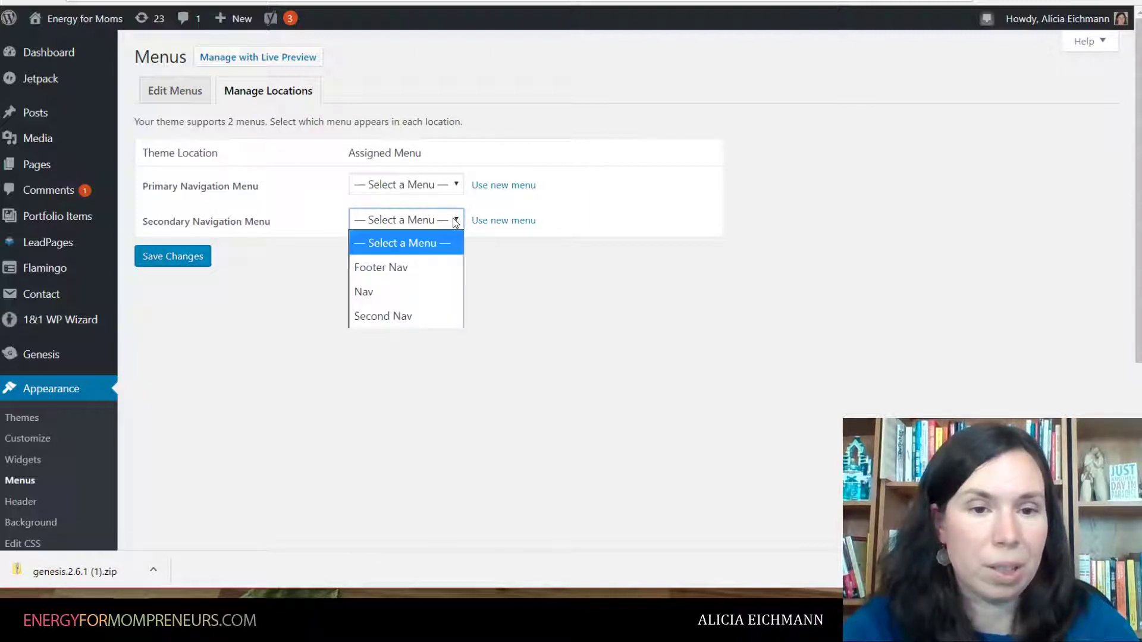
click(406, 314)
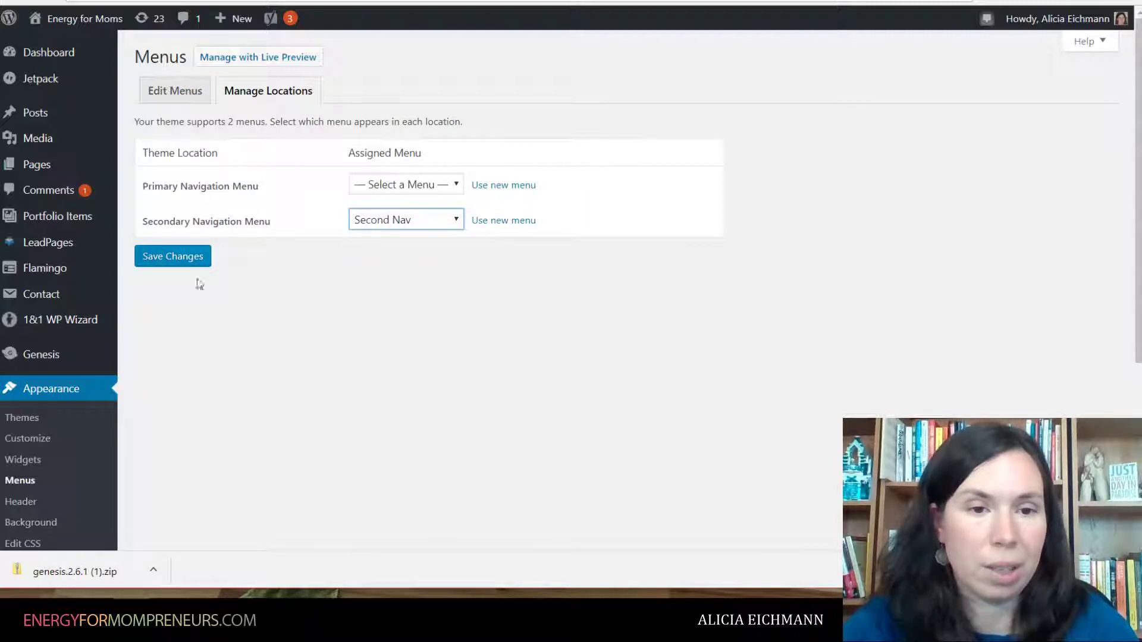
click(169, 256)
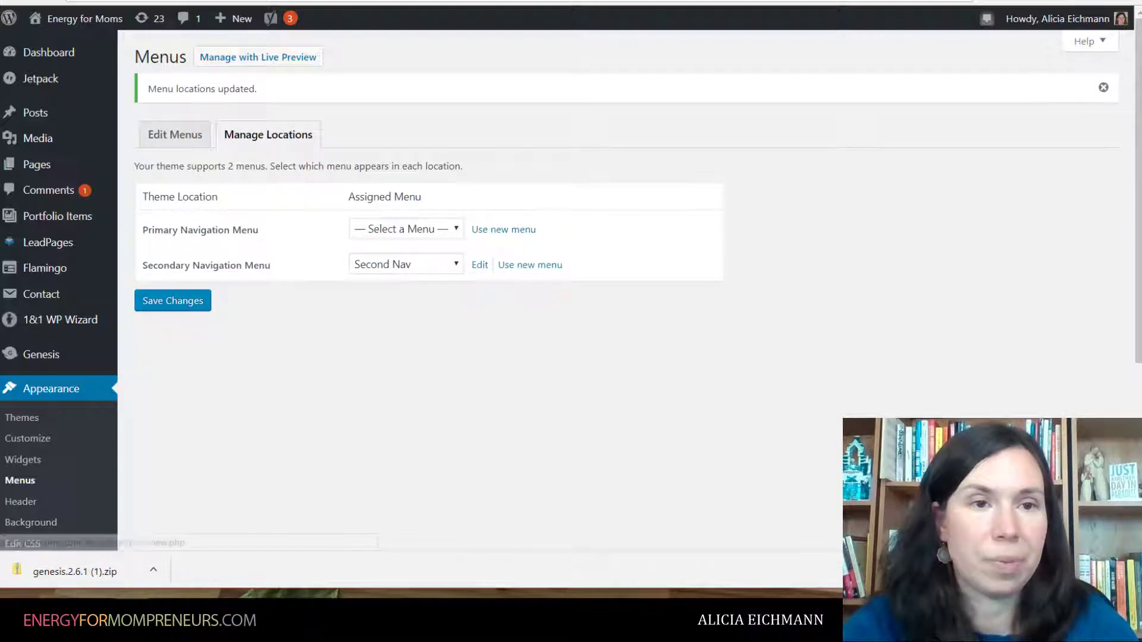
click(85, 18)
click(63, 0)
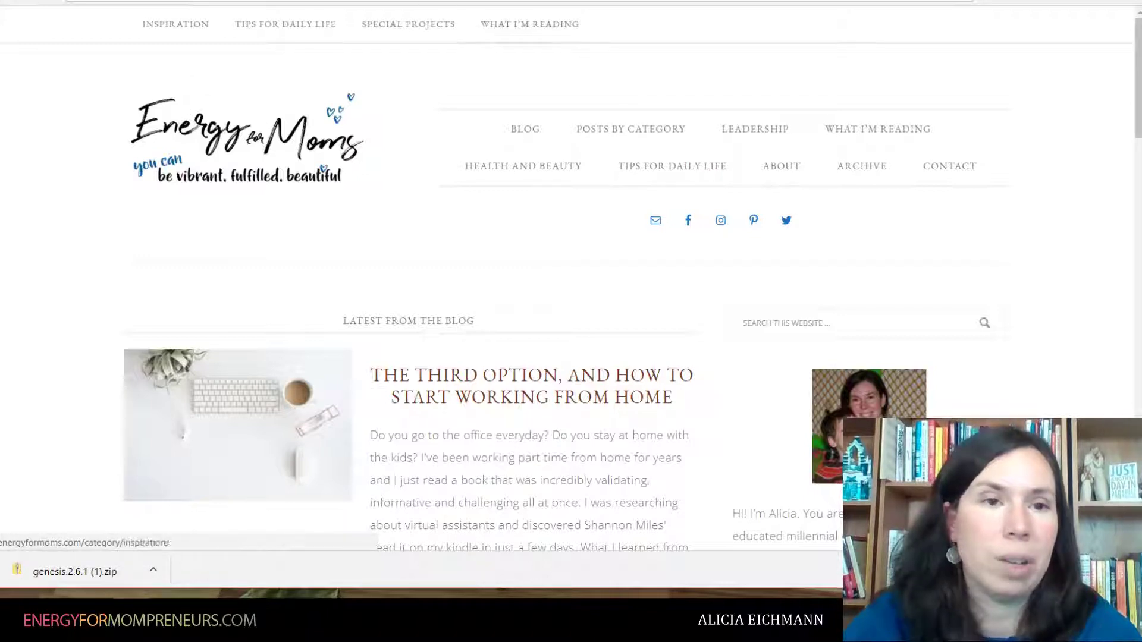
Clear the menu assigned to the Secondary Navigation Menu location and return to the Widgets page.
key(ctrl+Tab)
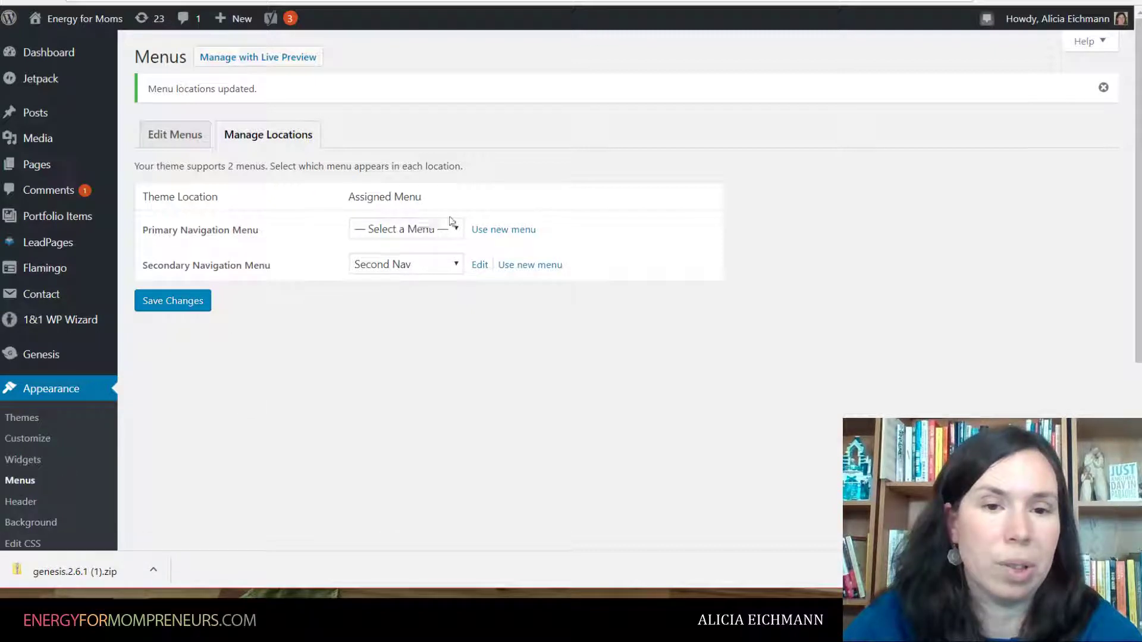
click(454, 267)
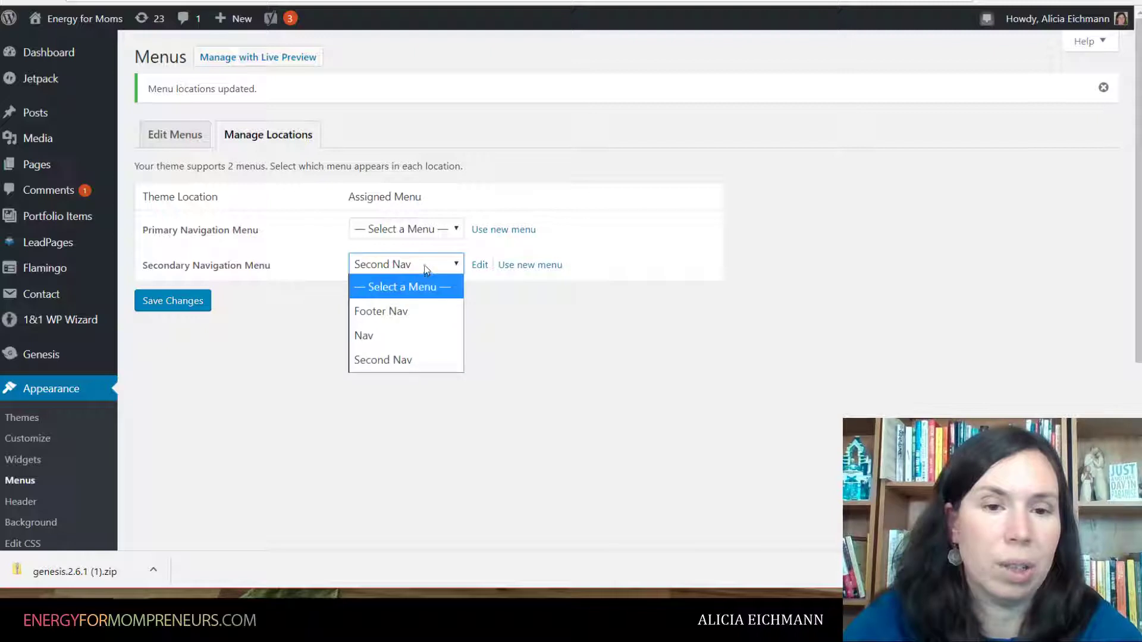
click(420, 289)
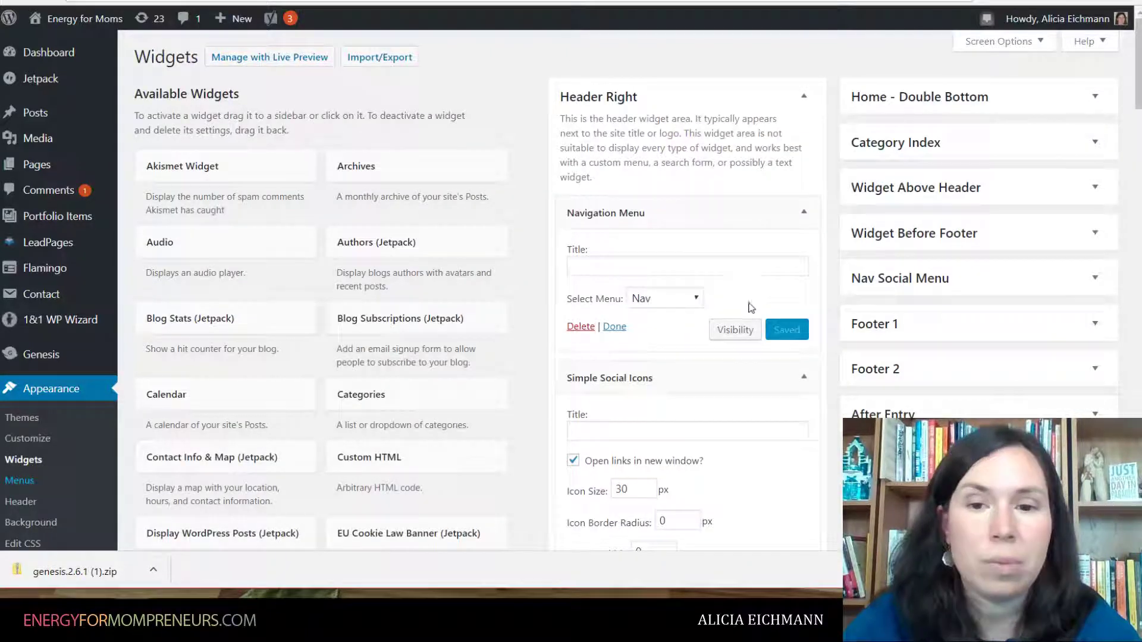
Collapse the Header Right Navigation Menu widget, and find the Simple Social Icons widget among the available widgets.
click(806, 215)
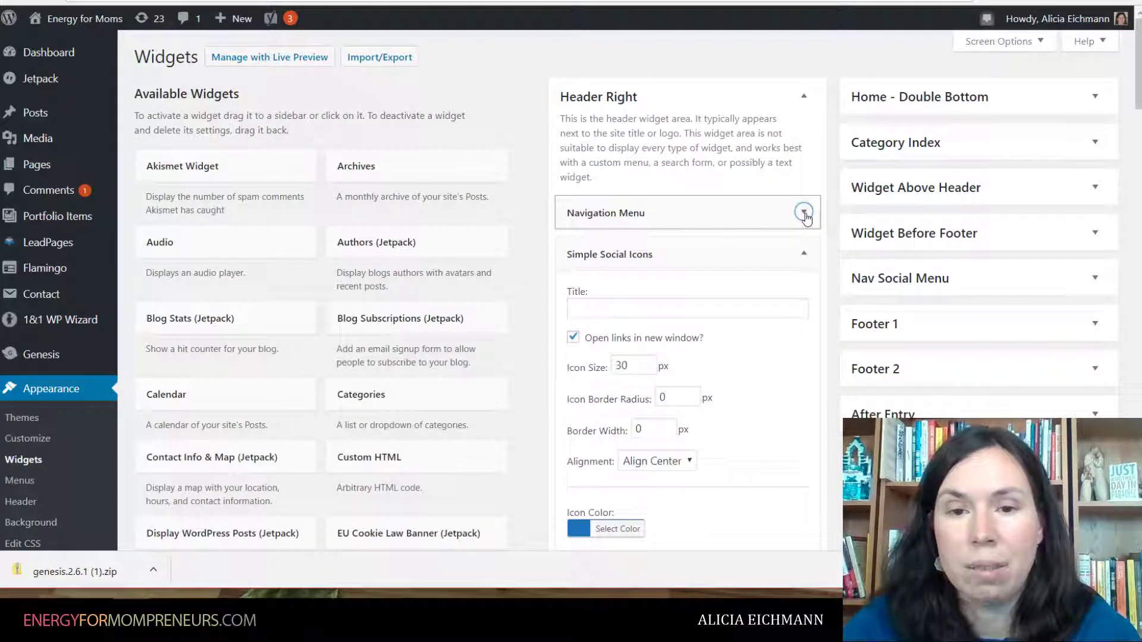
scroll(754, 379, down, 3)
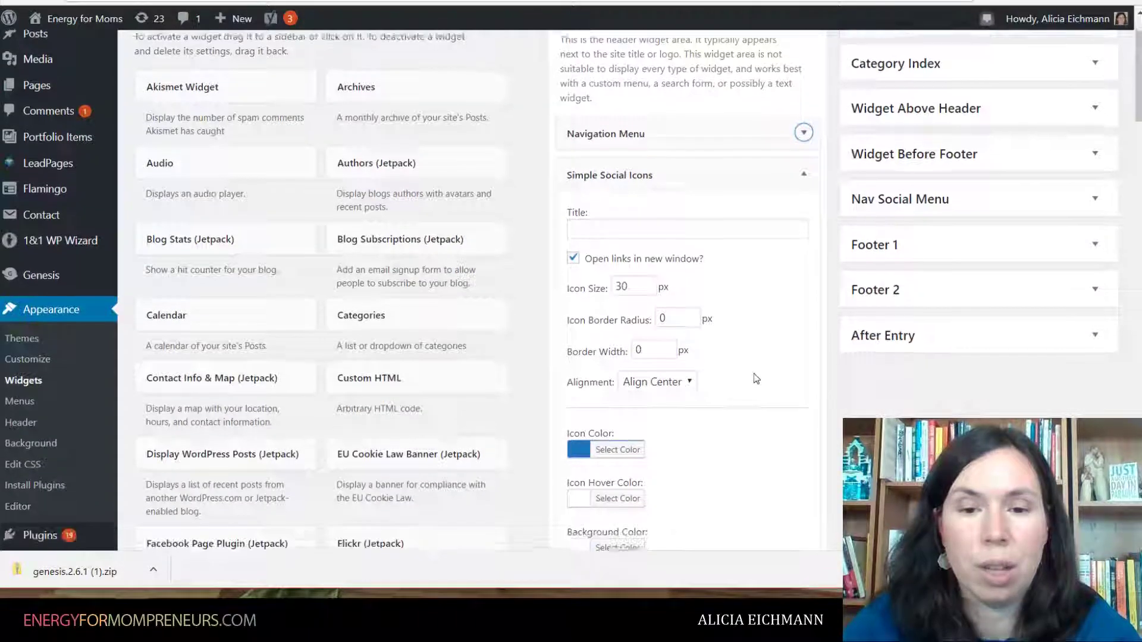
scroll(758, 374, up, 1)
scroll(756, 372, up, 1)
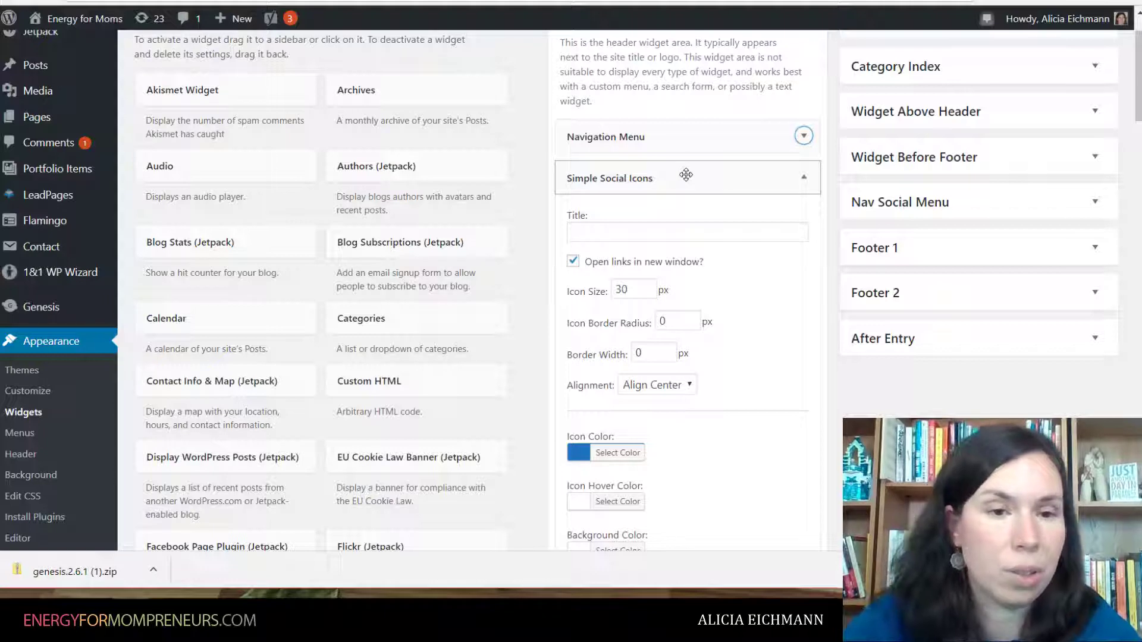
scroll(408, 322, down, 3)
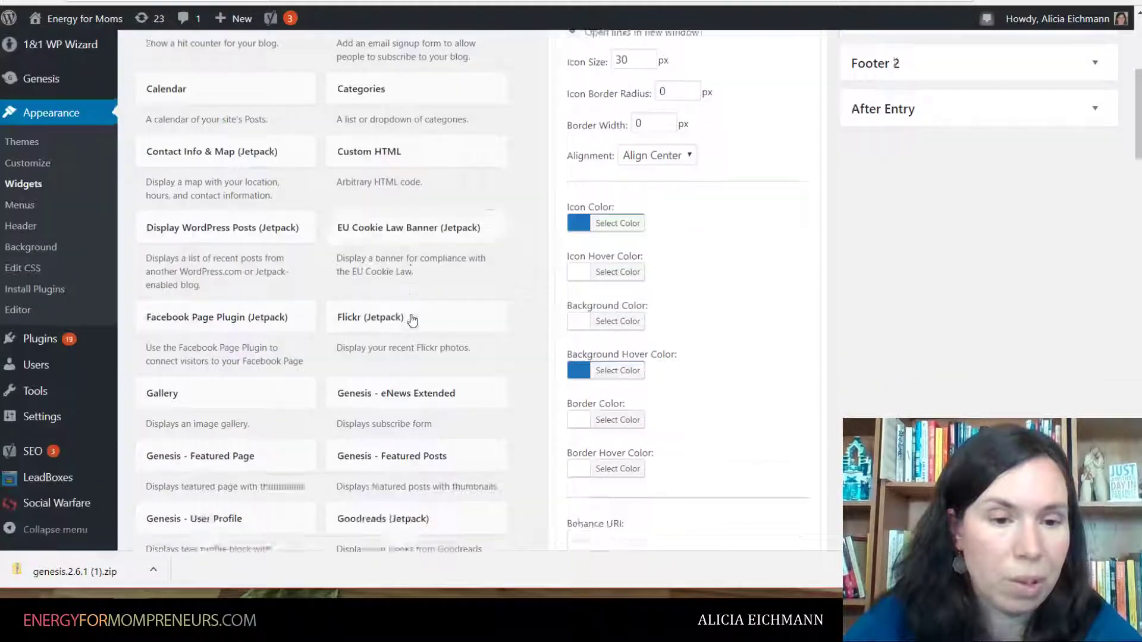
scroll(408, 322, down, 8)
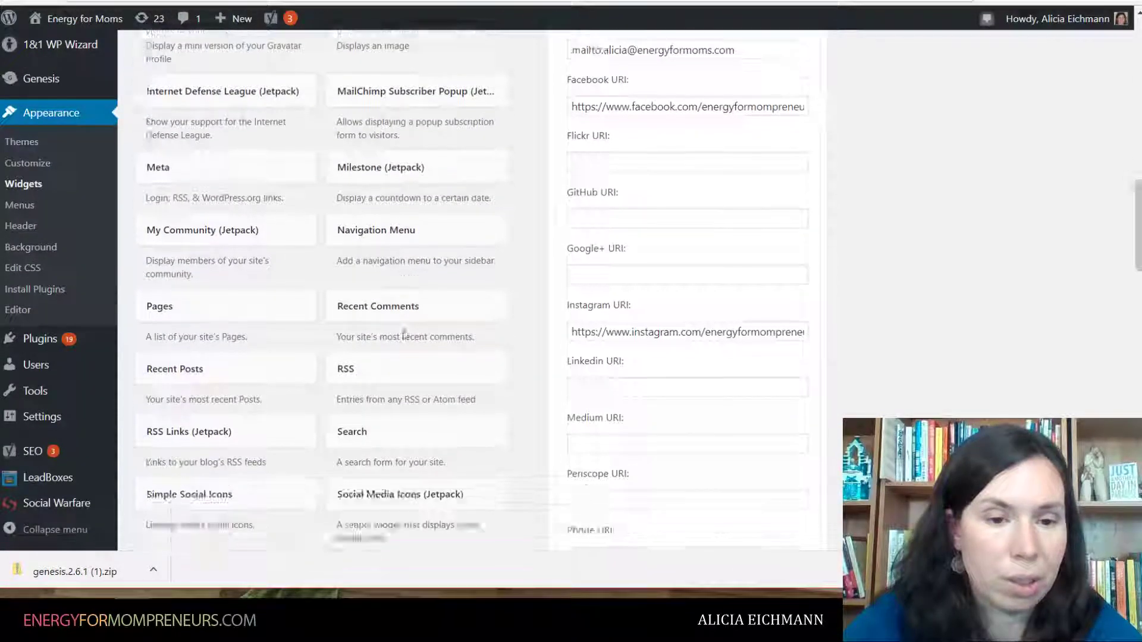
scroll(404, 334, down, 2)
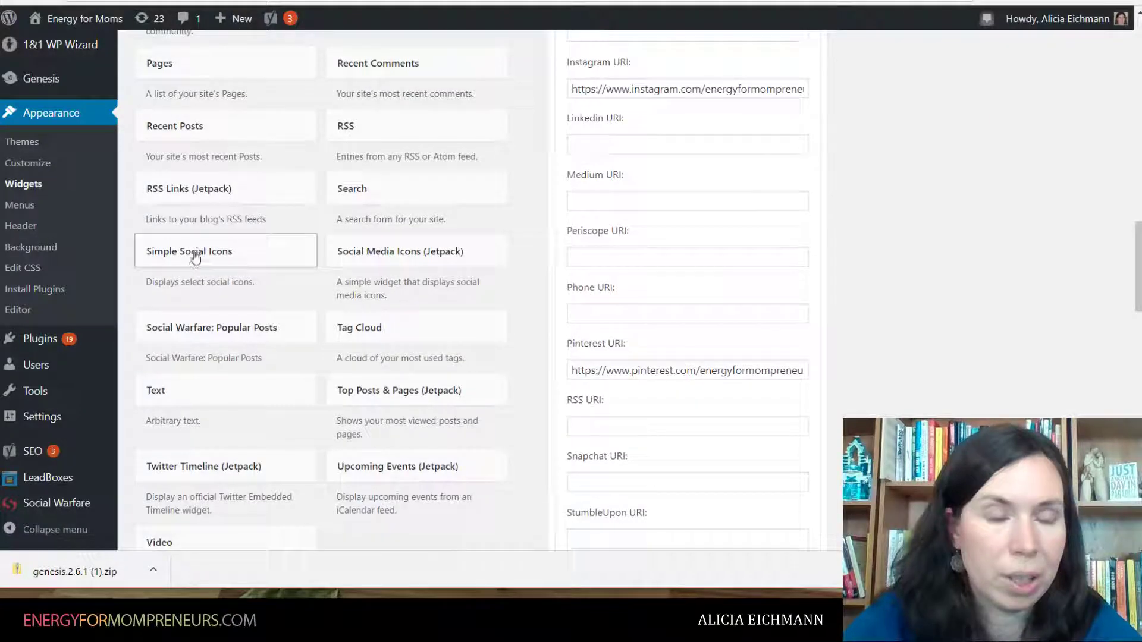
mouse_move(202, 251)
mouse_down()
mouse_move(428, 189)
mouse_move(196, 242)
mouse_up()
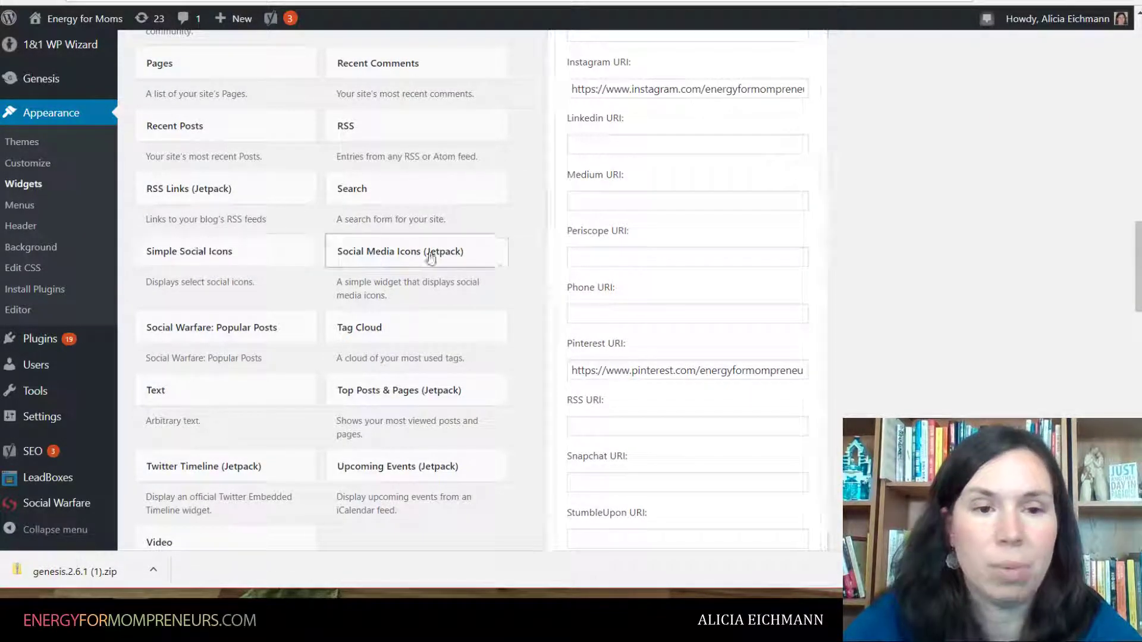
scroll(716, 270, up, 5)
scroll(722, 270, up, 6)
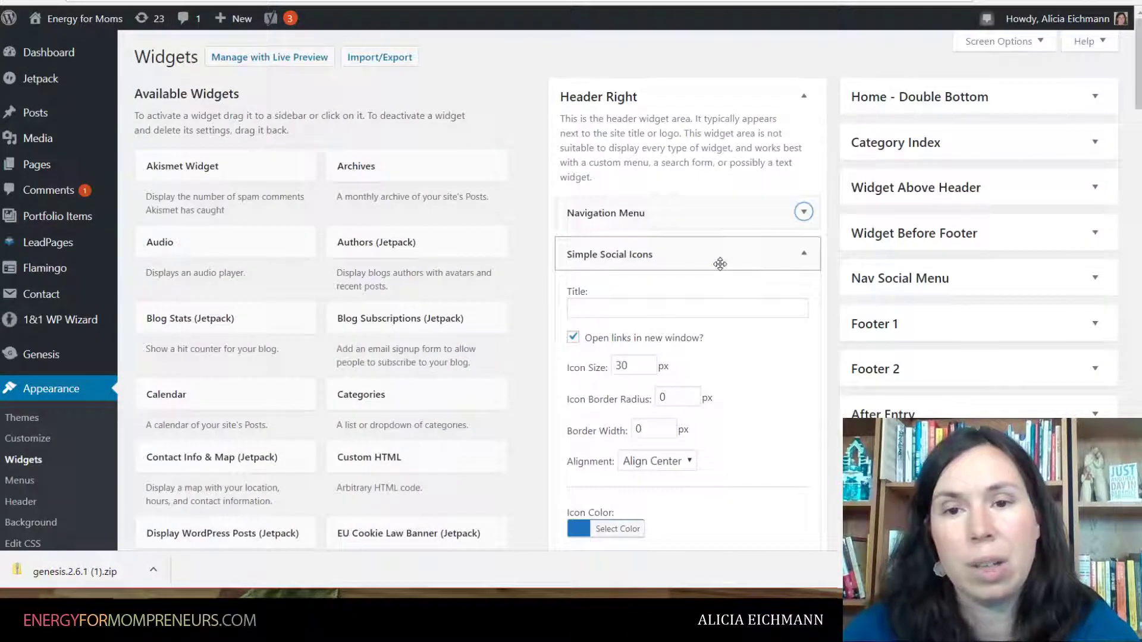
Set the alignment of the Header Right Simple Social Icons widget to Align Right.
scroll(699, 341, down, 4)
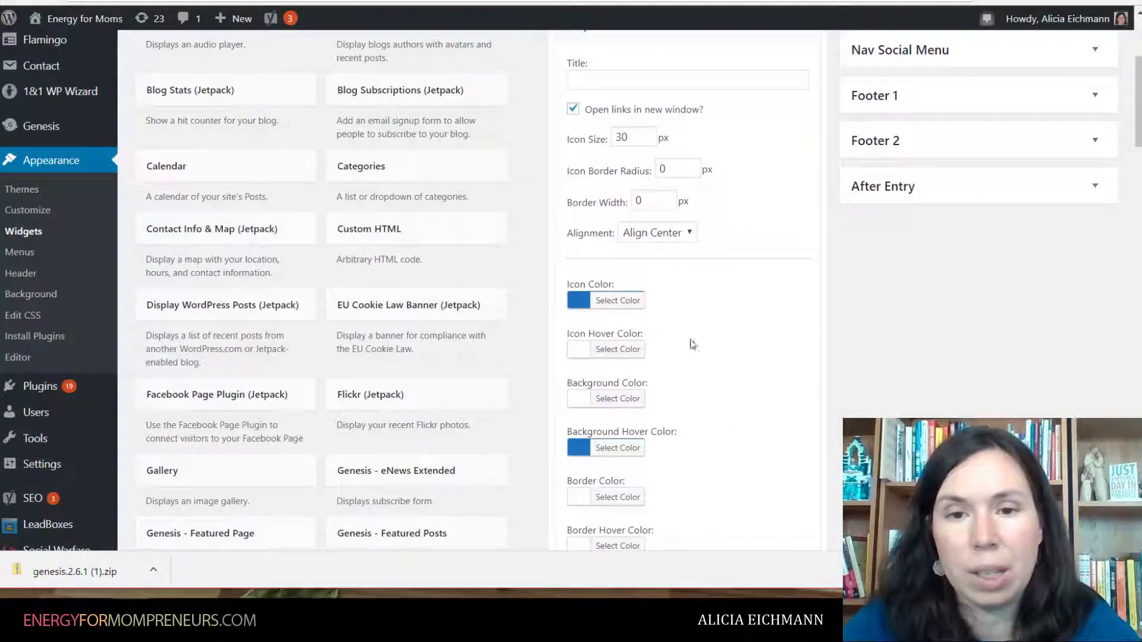
scroll(689, 316, down, 3)
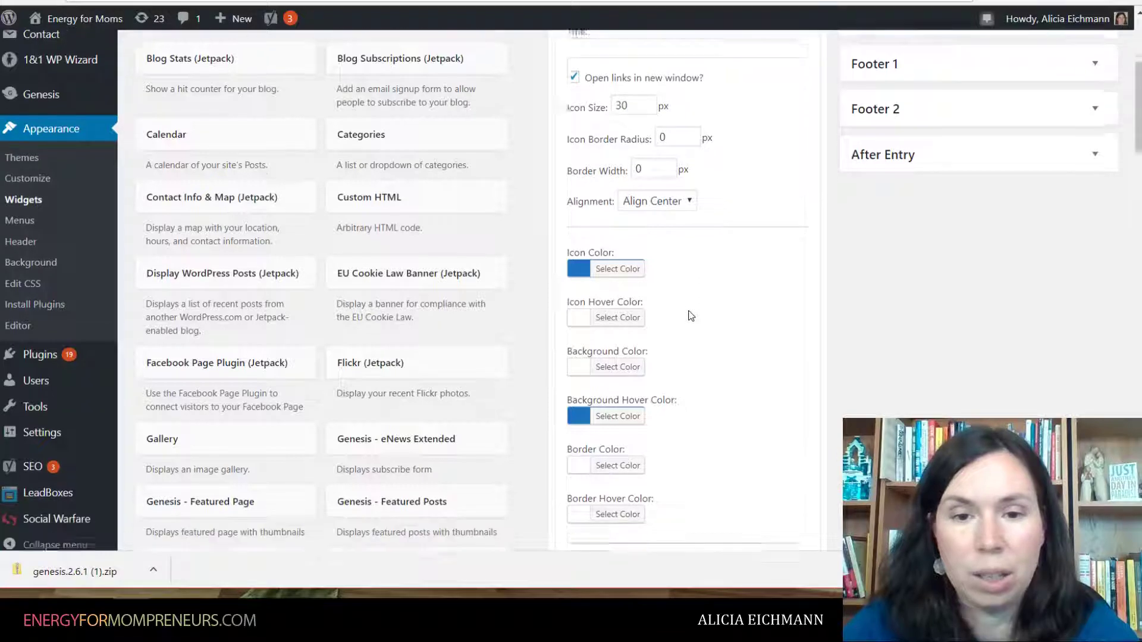
scroll(685, 248, up, 3)
scroll(682, 248, up, 1)
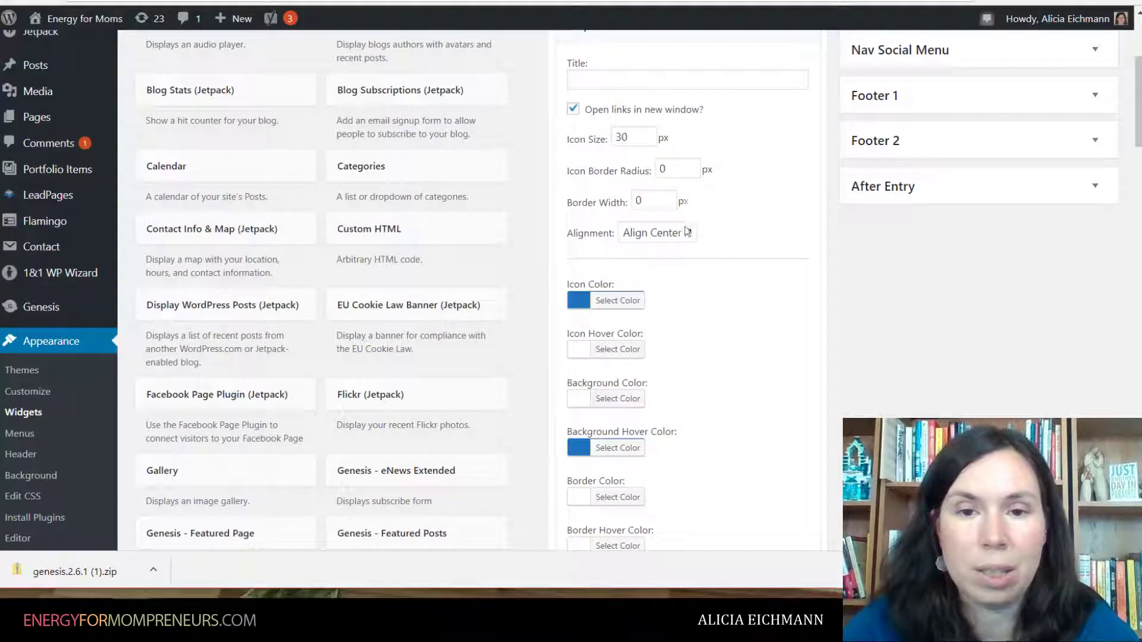
click(687, 232)
click(655, 278)
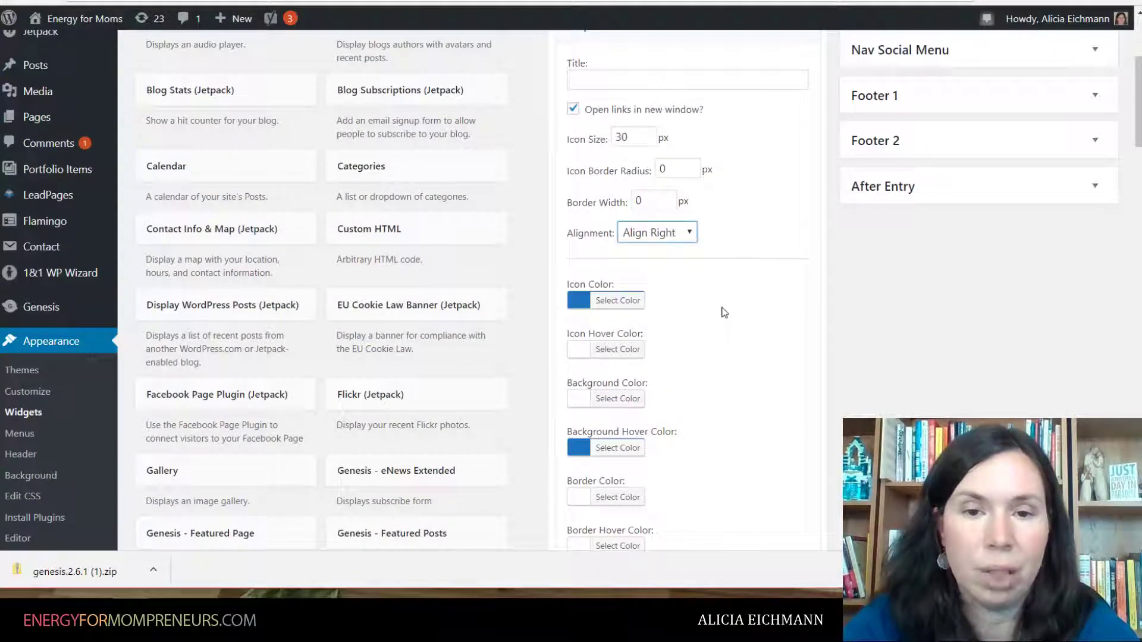
Review the social profile URIs in the Simple Social Icons widget, then save the widget and close it.
scroll(693, 331, down, 7)
scroll(693, 328, down, 2)
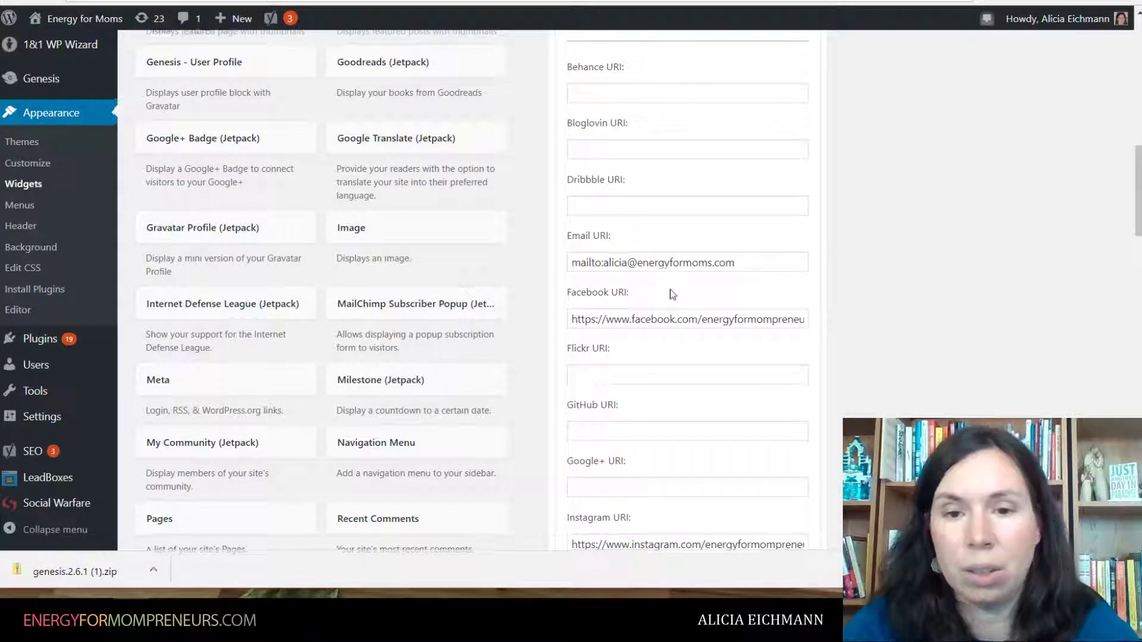
scroll(671, 292, down, 3)
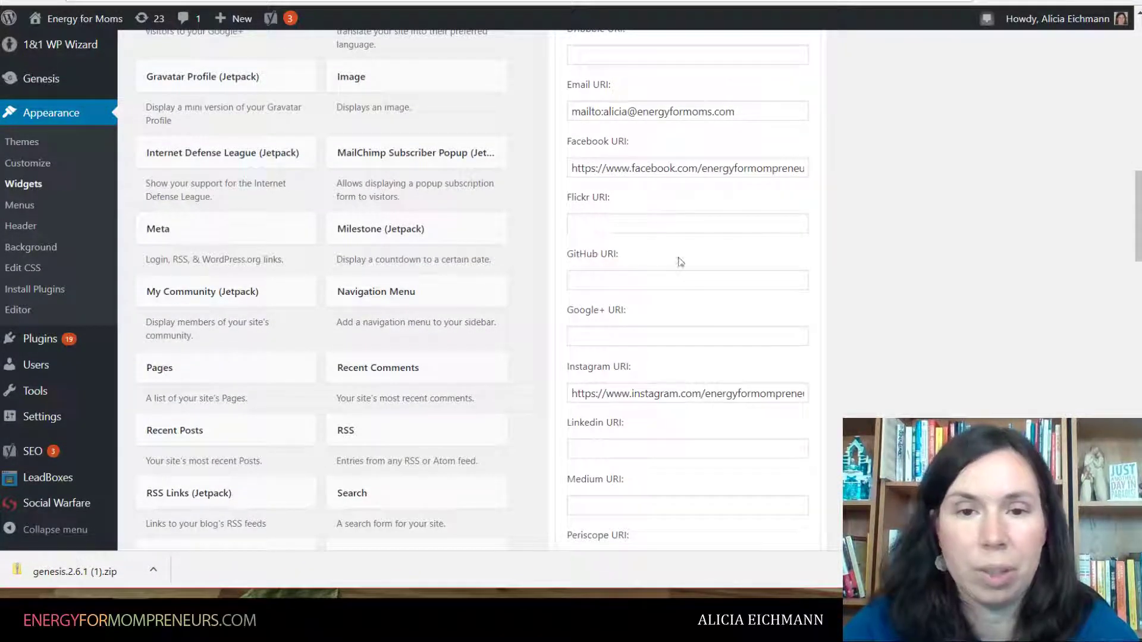
scroll(681, 276, down, 8)
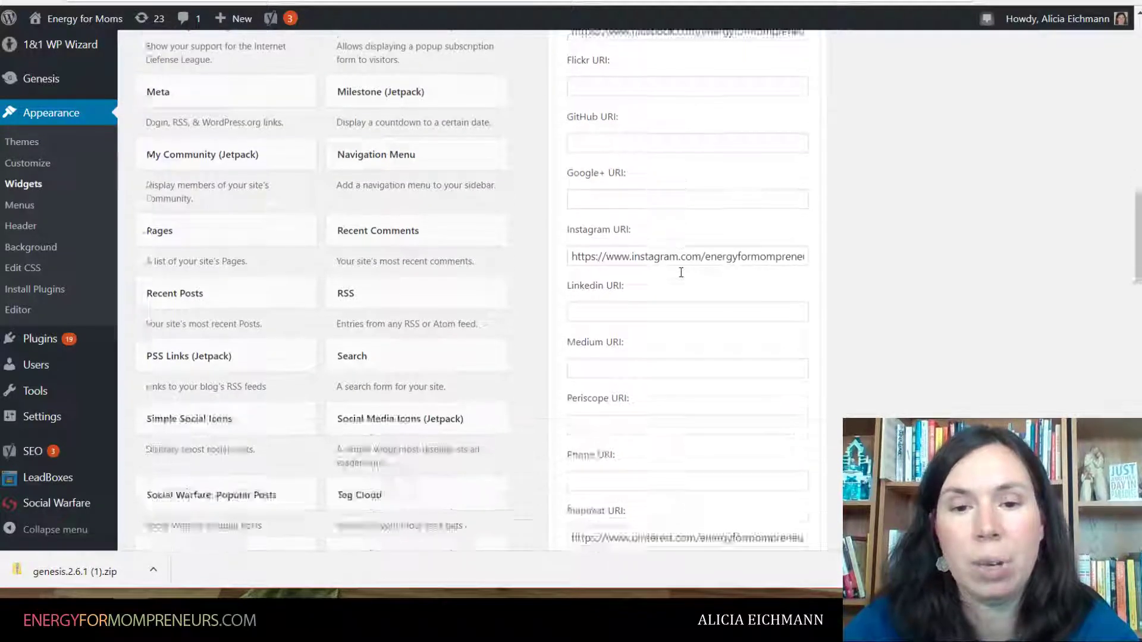
scroll(681, 273, down, 8)
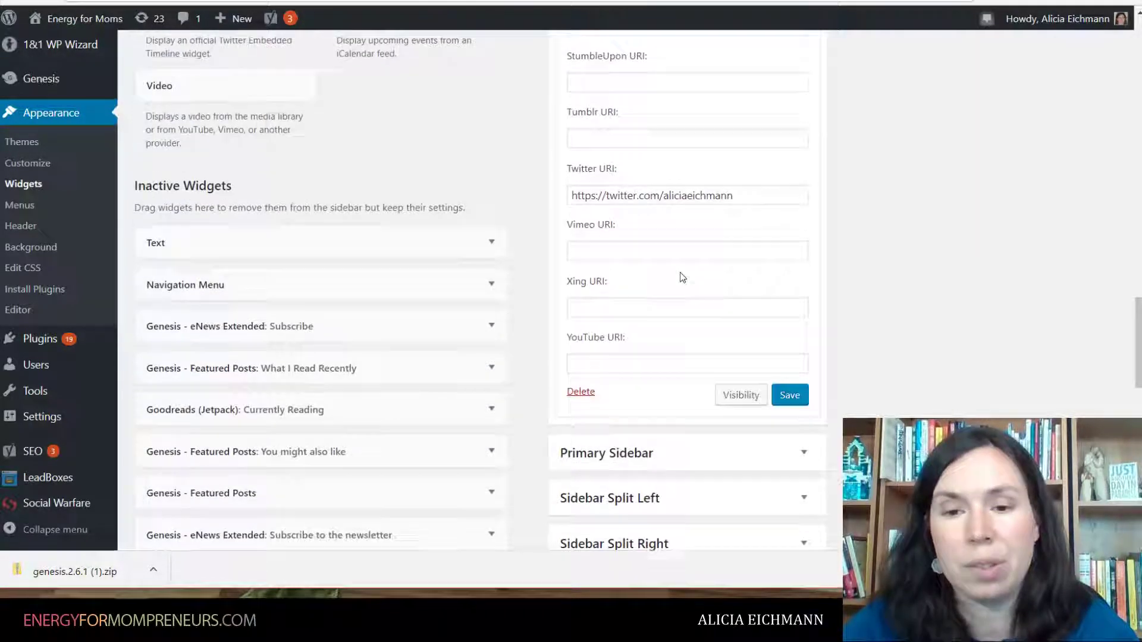
click(785, 322)
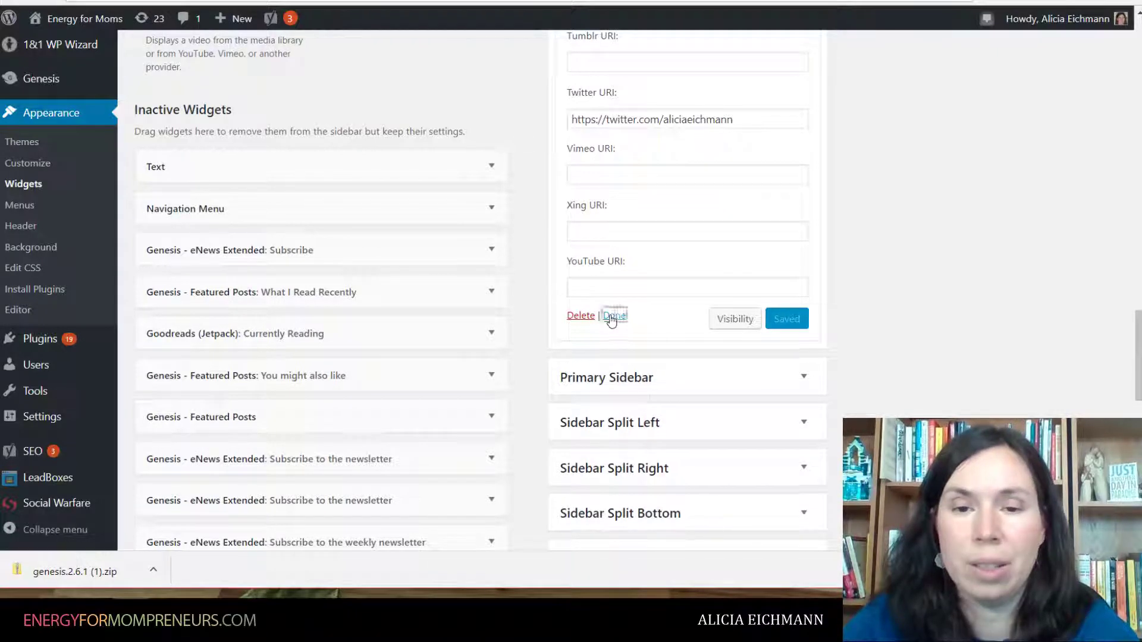
click(612, 317)
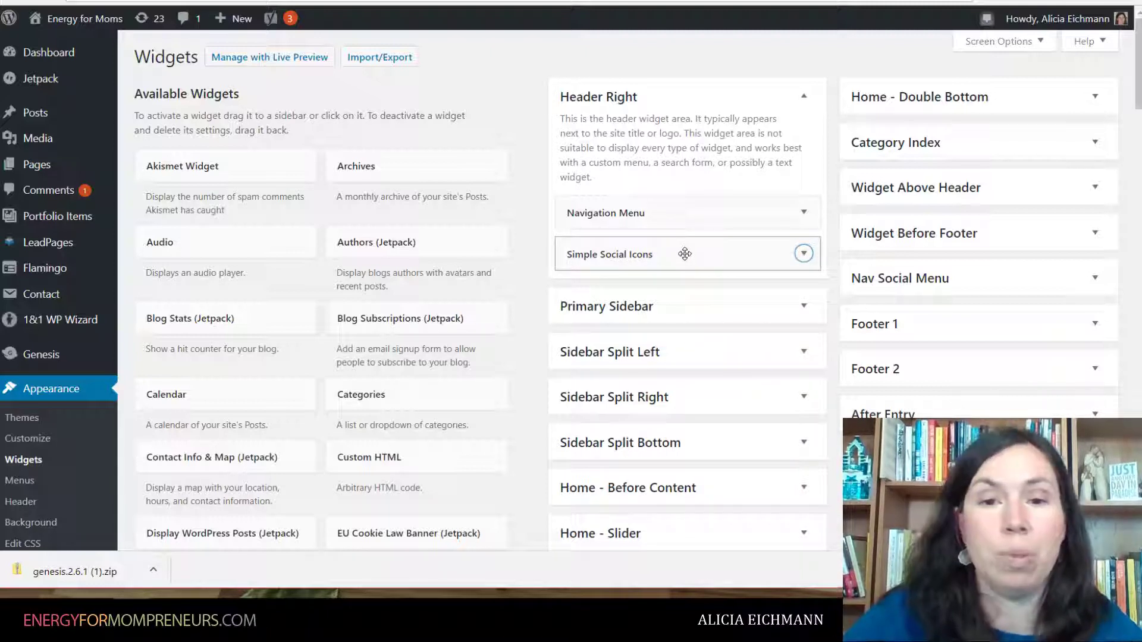
Examine the Inactive Widgets area and the content of its stored Text widget.
mouse_move(683, 254)
mouse_down()
mouse_move(659, 280)
mouse_move(698, 311)
mouse_move(672, 262)
mouse_move(690, 252)
mouse_up()
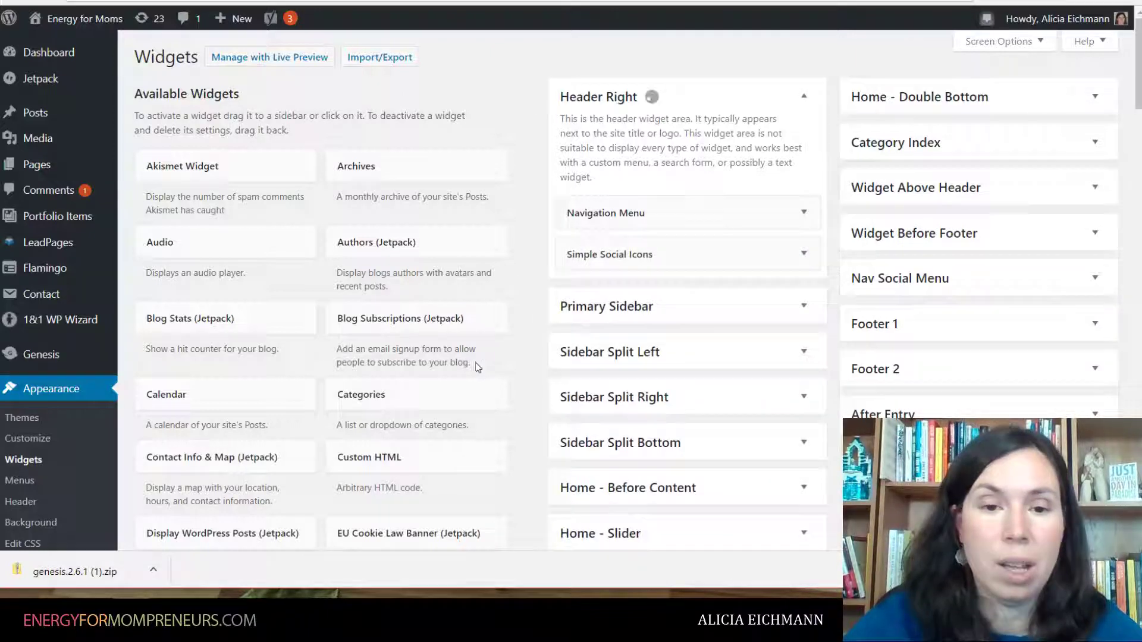
scroll(475, 365, down, 20)
scroll(464, 367, down, 5)
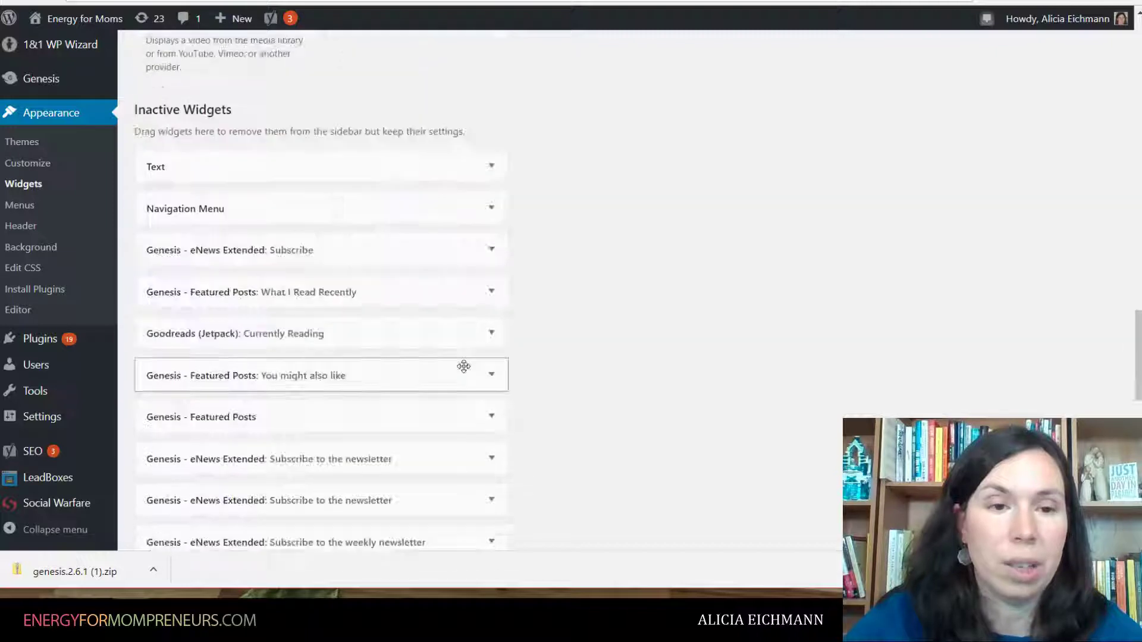
scroll(357, 361, up, 3)
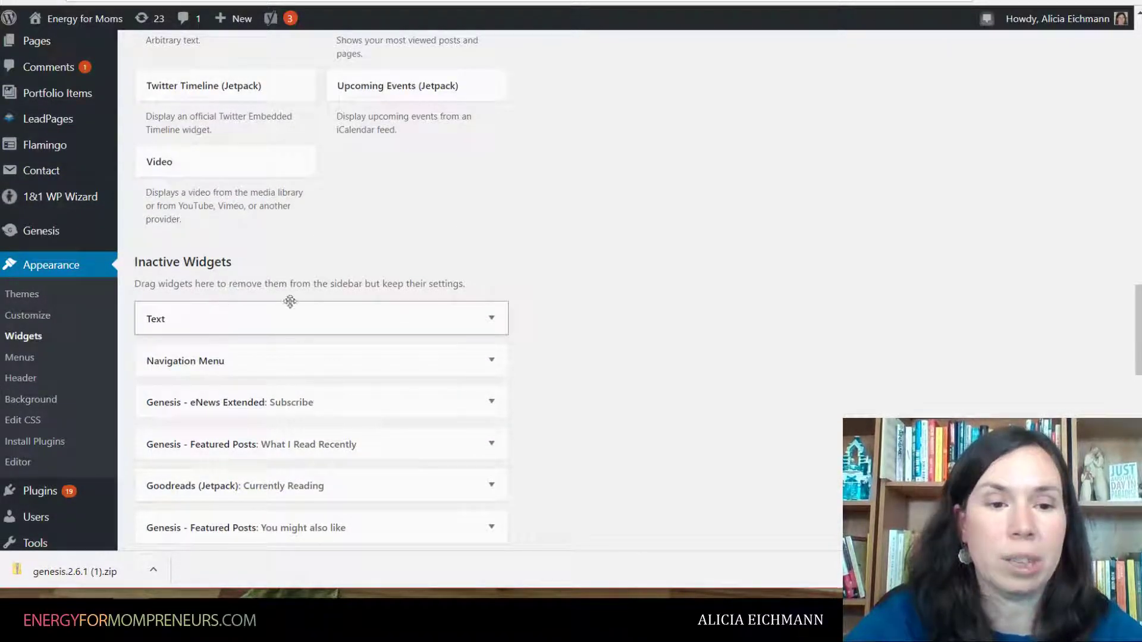
click(491, 319)
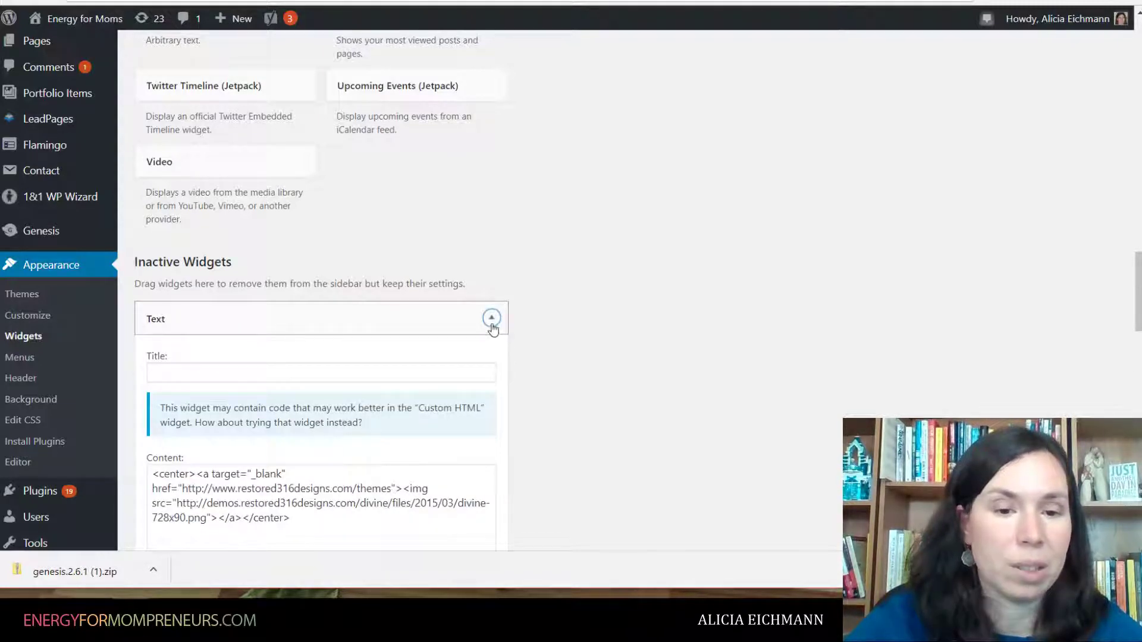
click(492, 320)
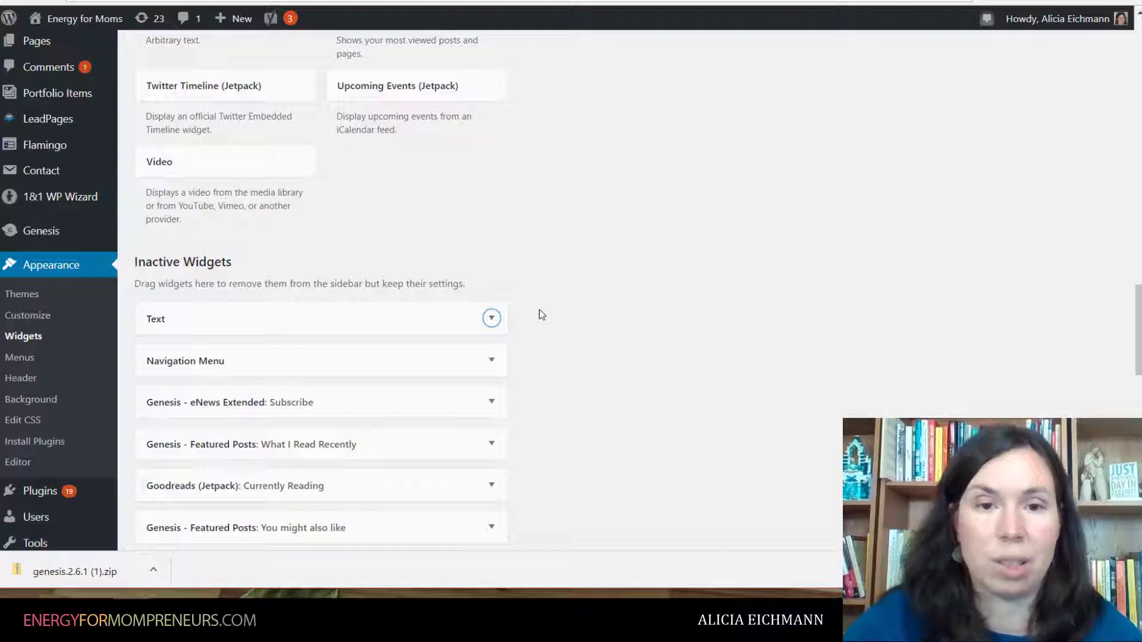
scroll(542, 315, up, 20)
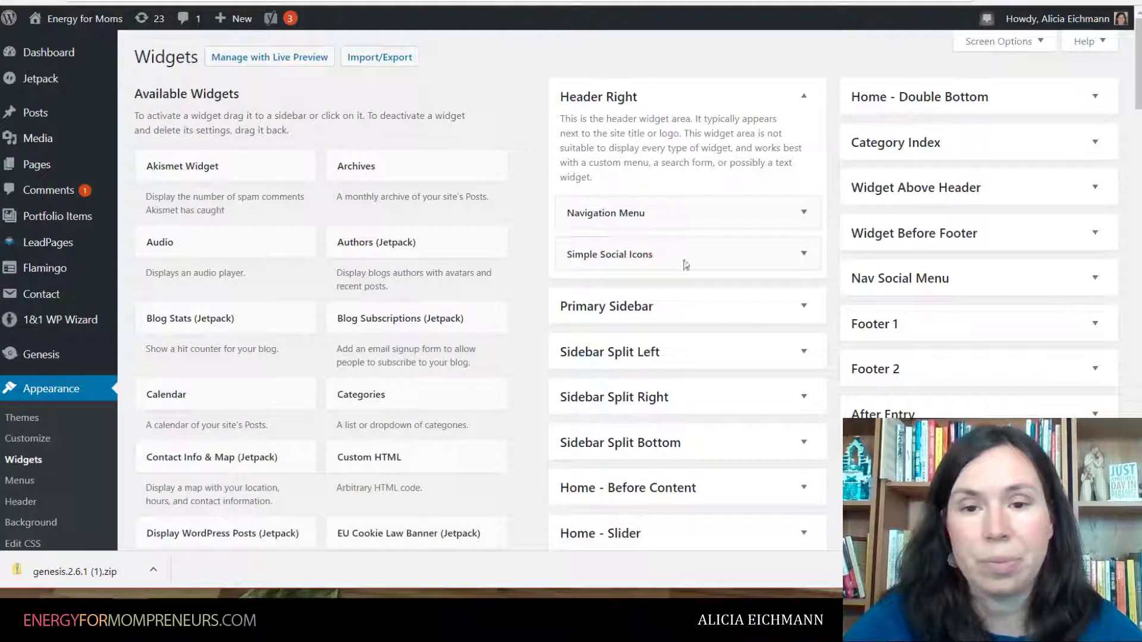
Move the Simple Social Icons widget above the Navigation Menu widget in the Header Right area.
drag(675, 257, 641, 224)
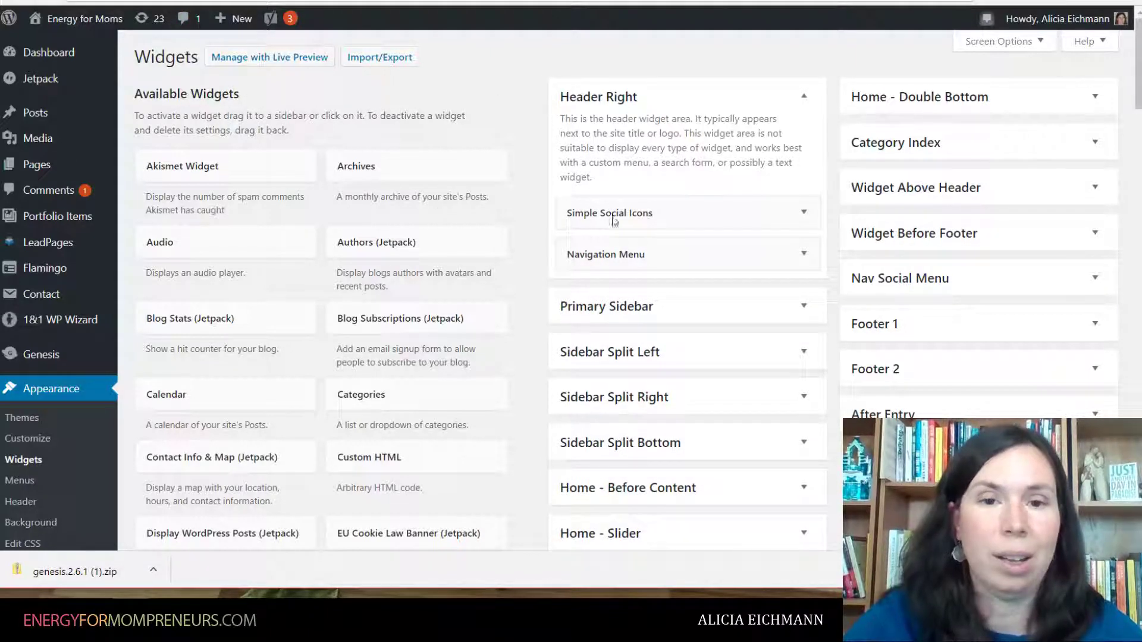
click(299, 2)
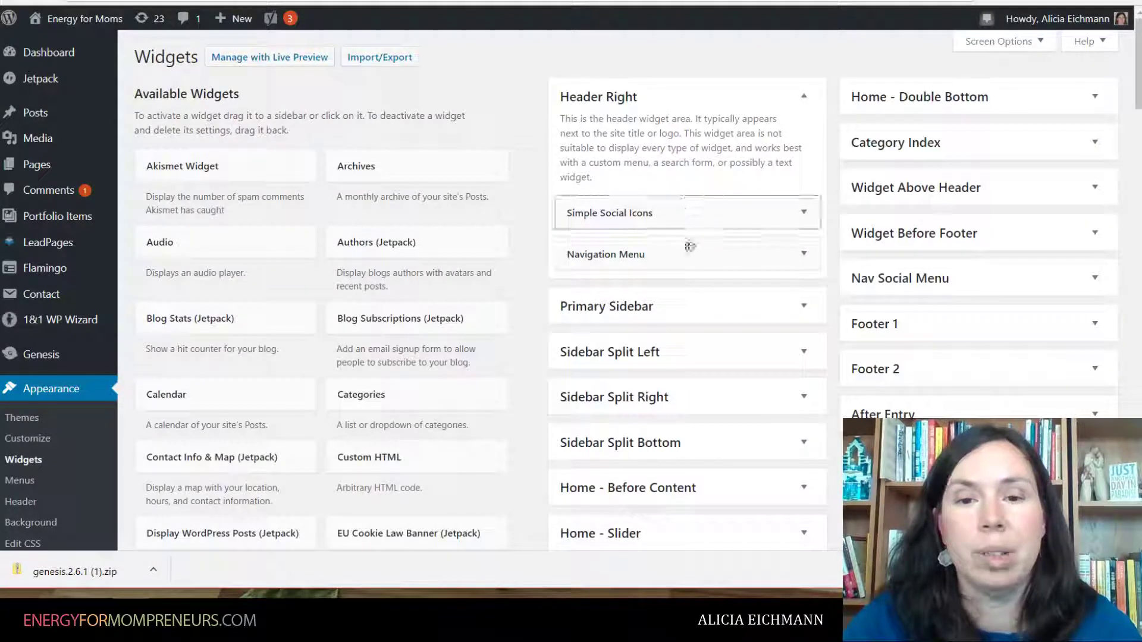
drag(690, 246, 779, 316)
Examine the contents of the Home - Before Content, Home - Slider and Home - Top widget areas.
scroll(765, 331, down, 3)
scroll(768, 336, down, 2)
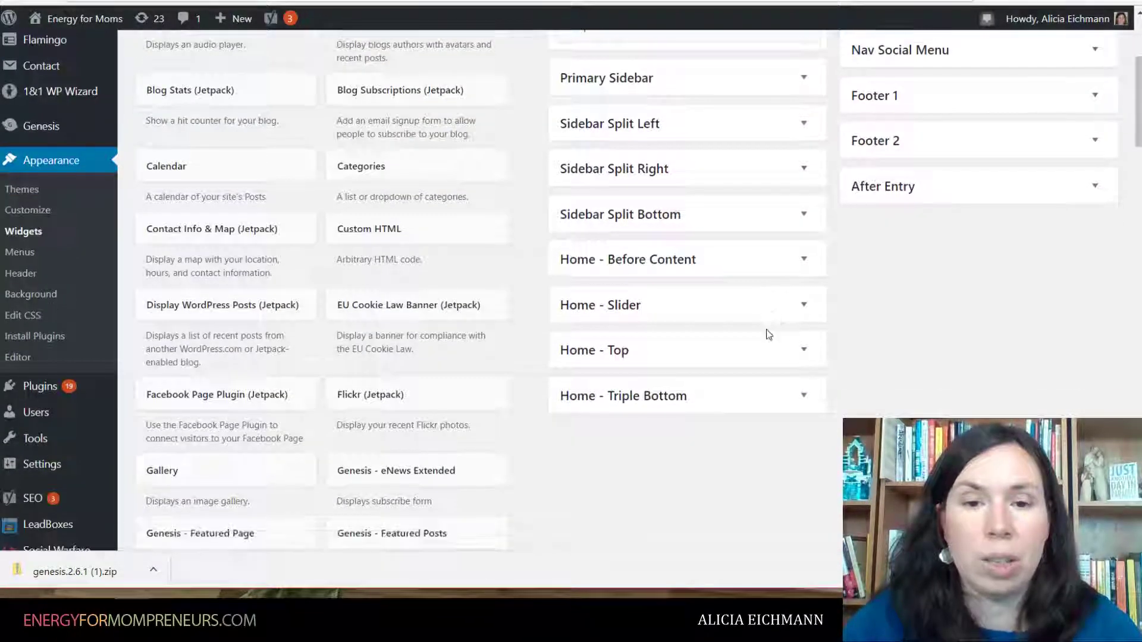
click(805, 262)
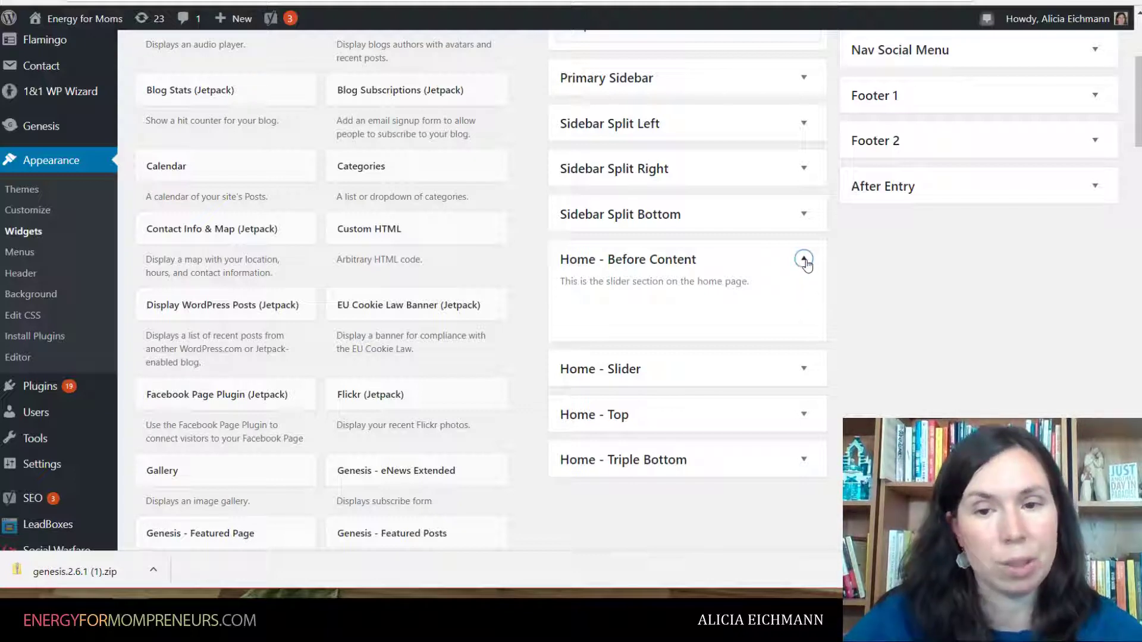
click(804, 260)
click(805, 306)
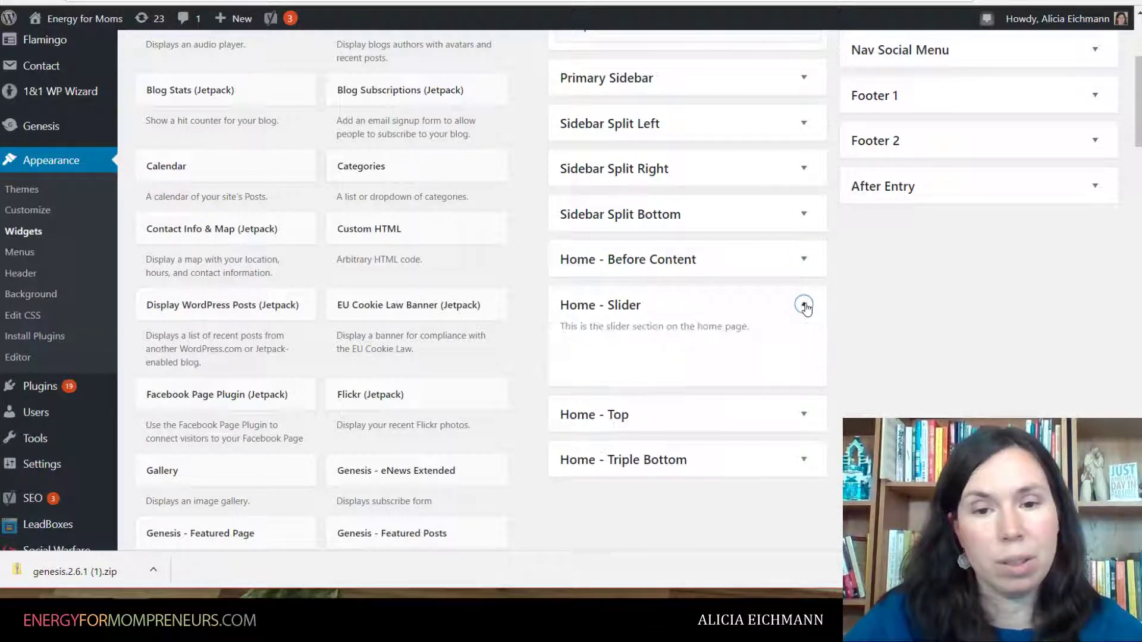
click(805, 261)
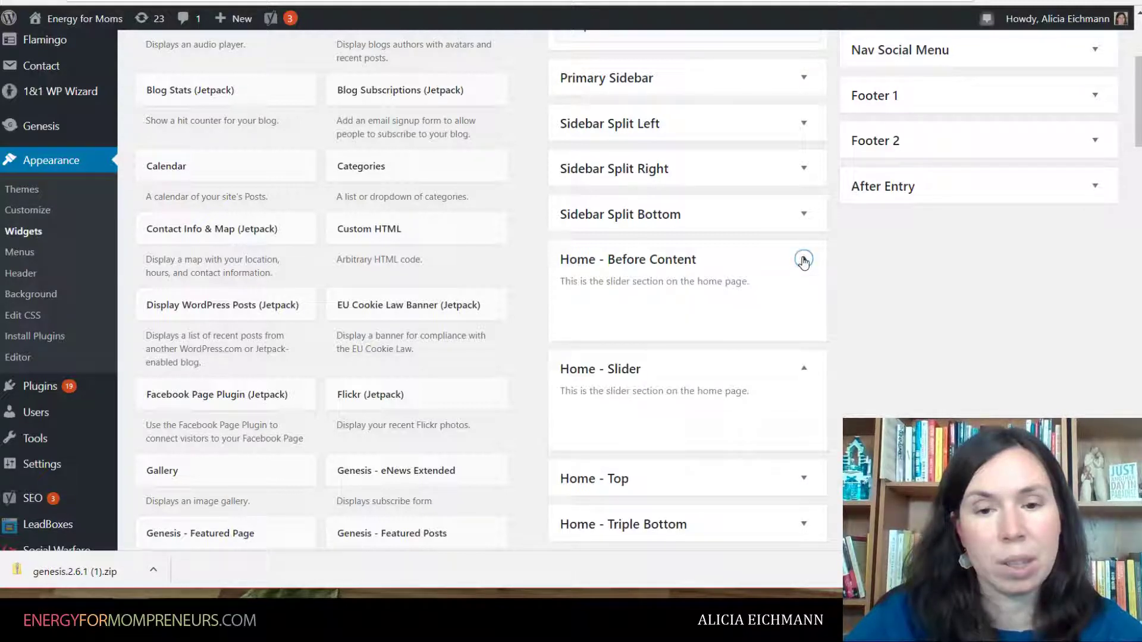
click(805, 260)
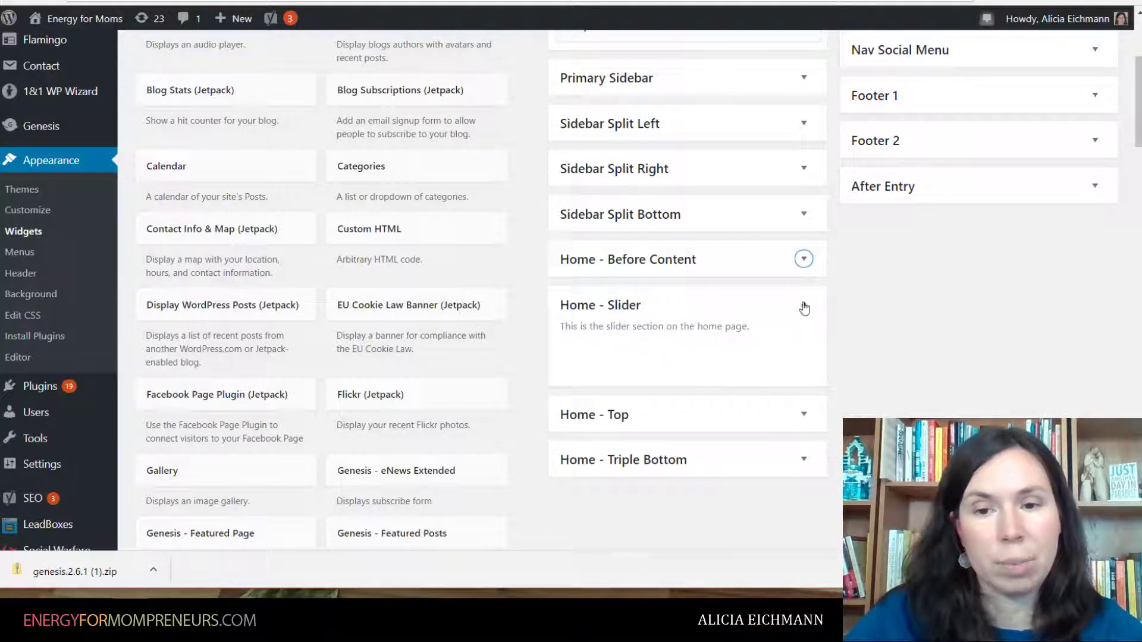
click(804, 309)
click(805, 350)
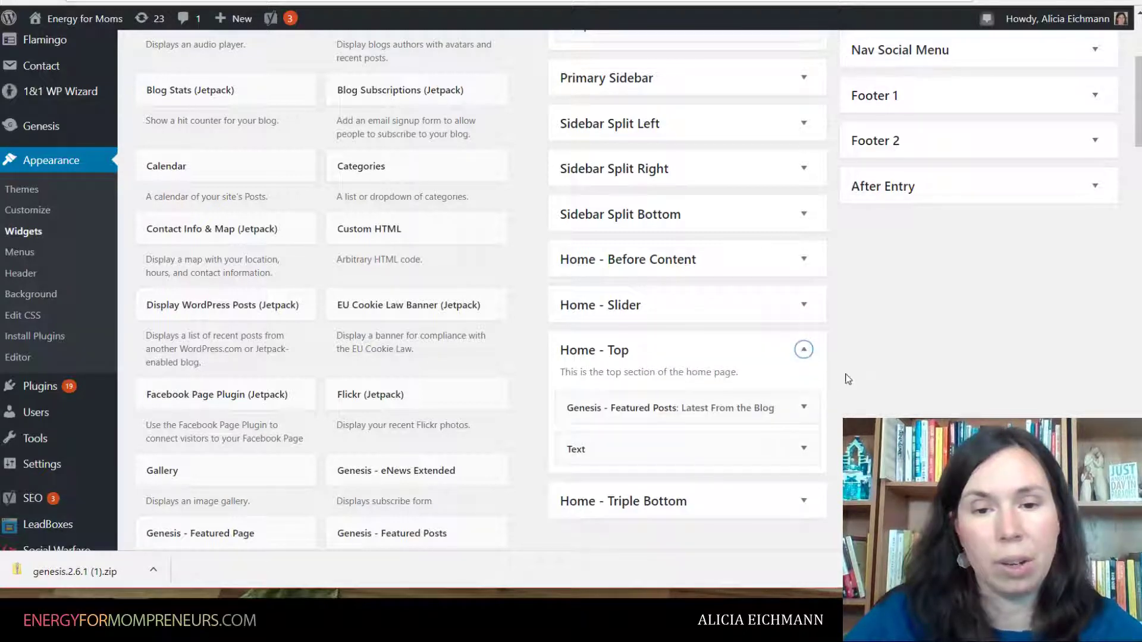
Examine the settings of the Latest From the Blog Featured Posts widget in the Home - Top area.
scroll(847, 379, down, 3)
click(803, 256)
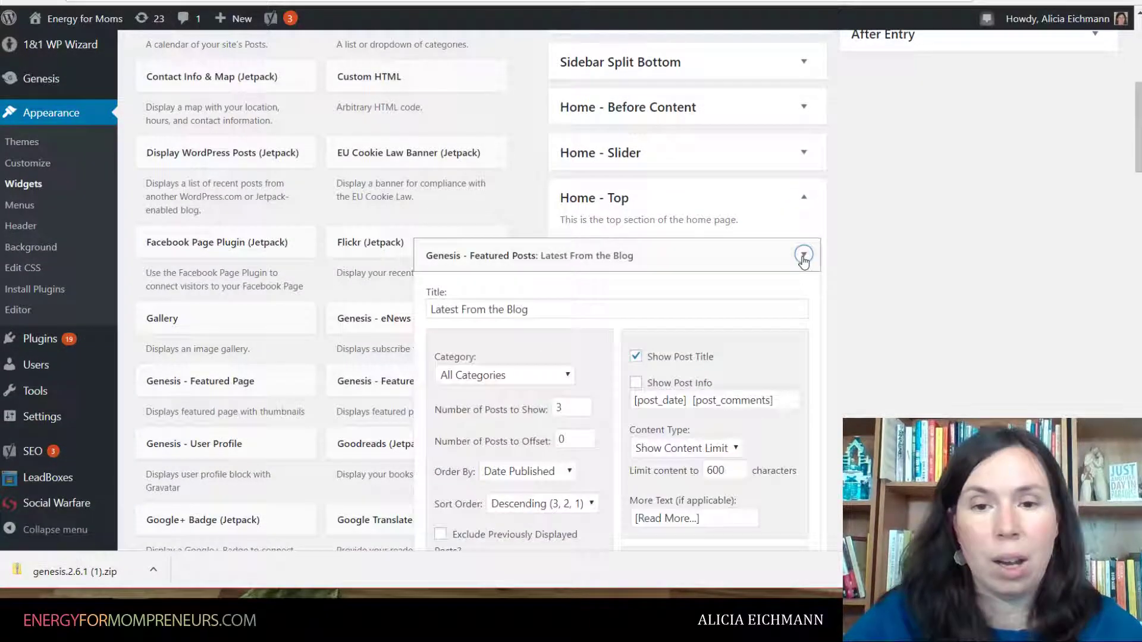
scroll(846, 328, down, 3)
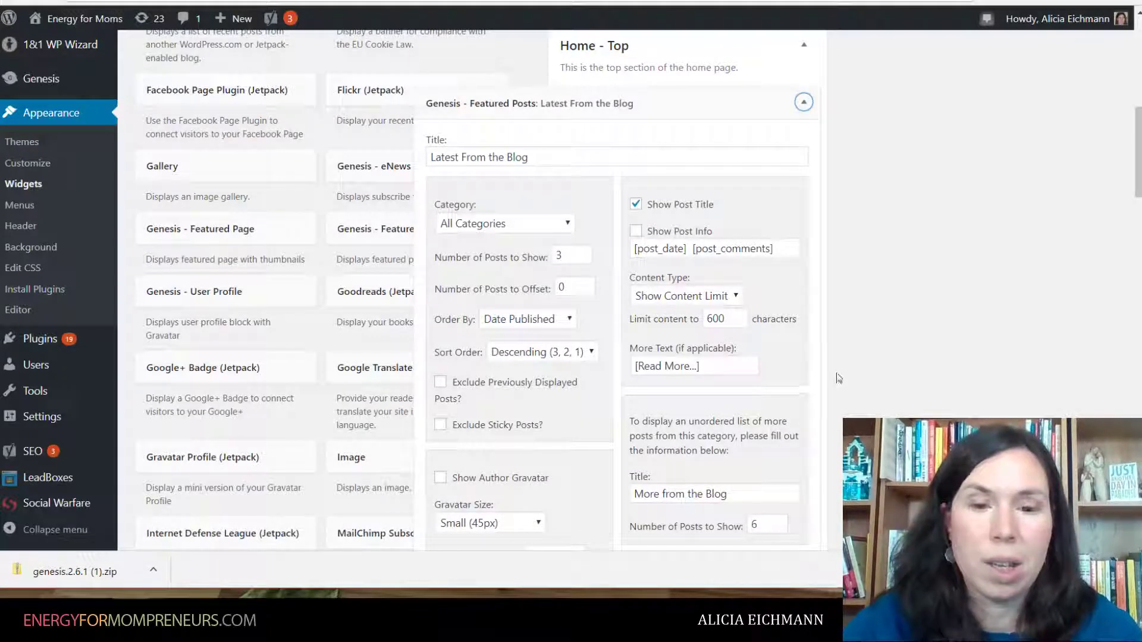
key(ctrl+Tab)
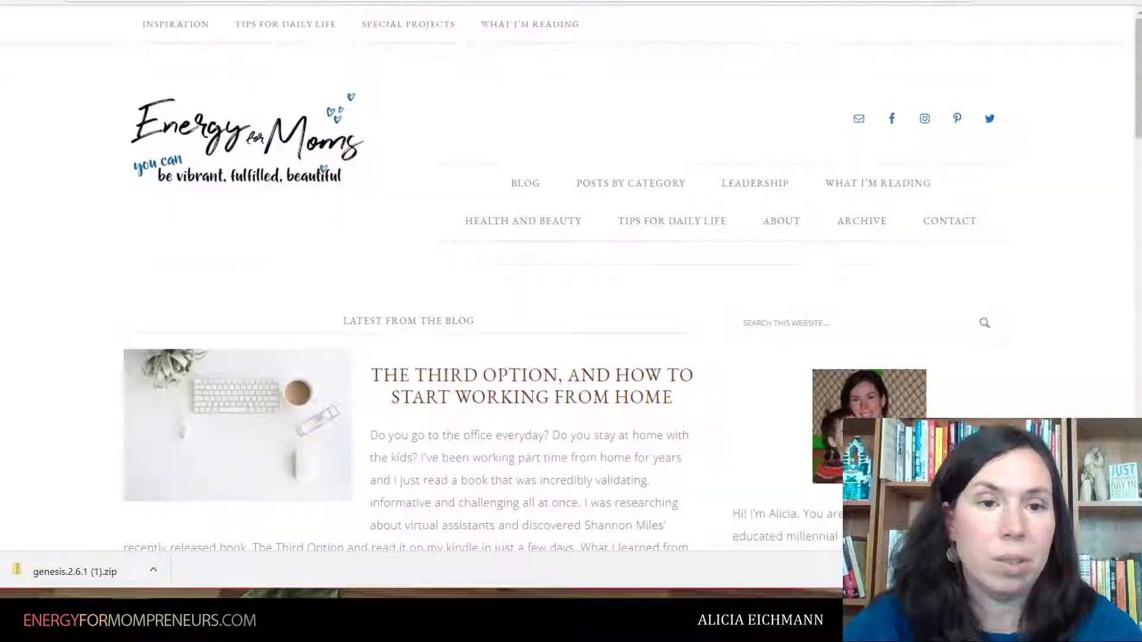
key(ctrl+shift+Tab)
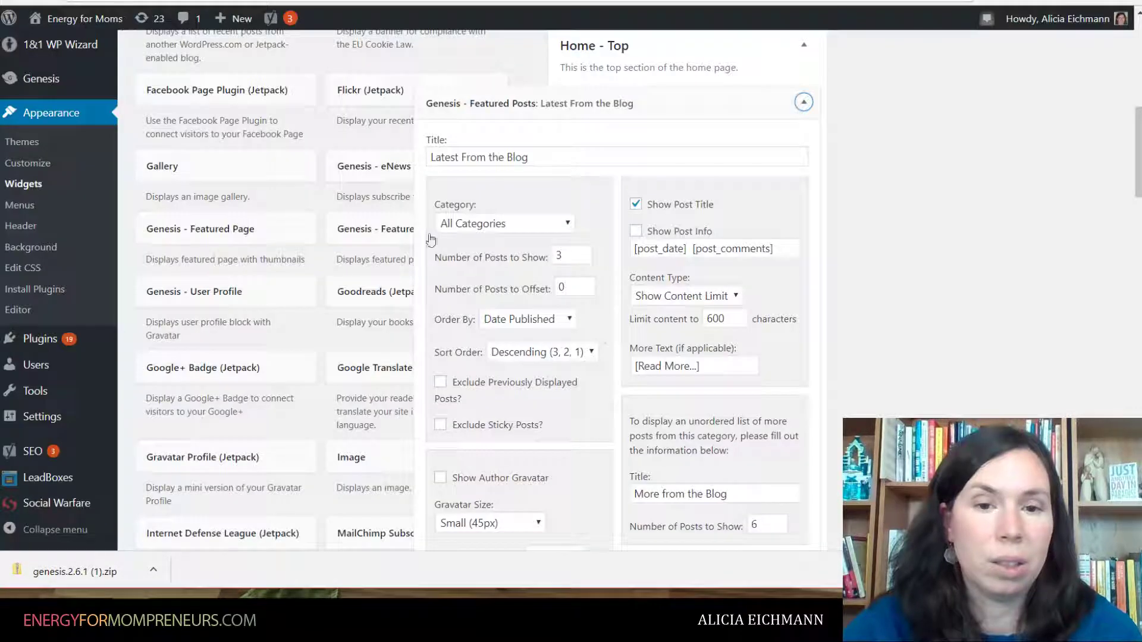
scroll(851, 351, down, 5)
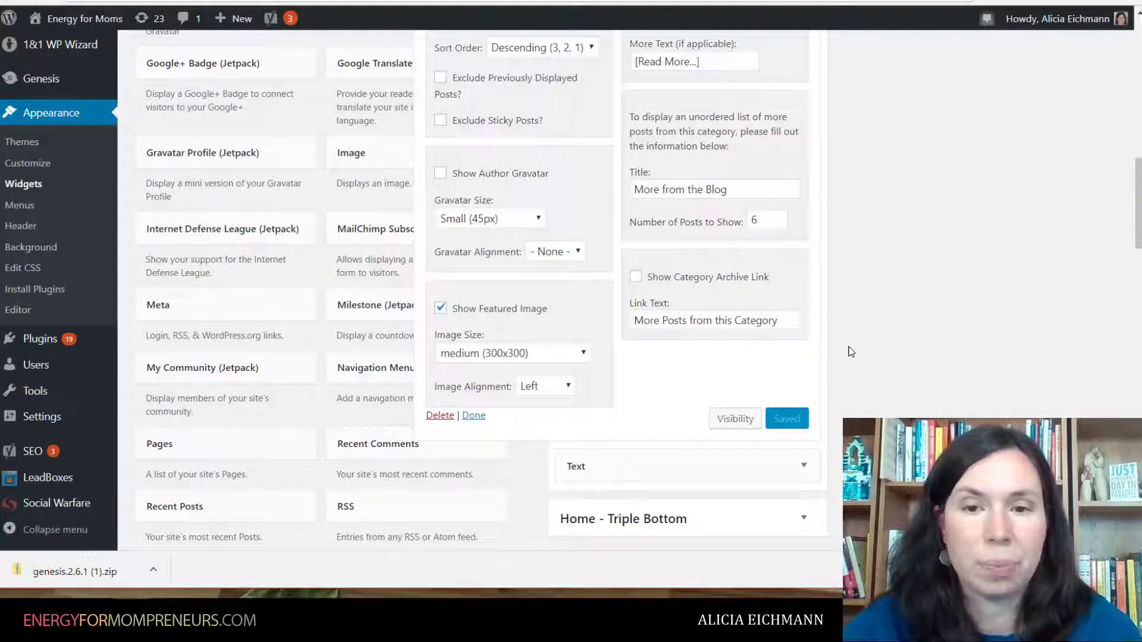
scroll(851, 352, up, 1)
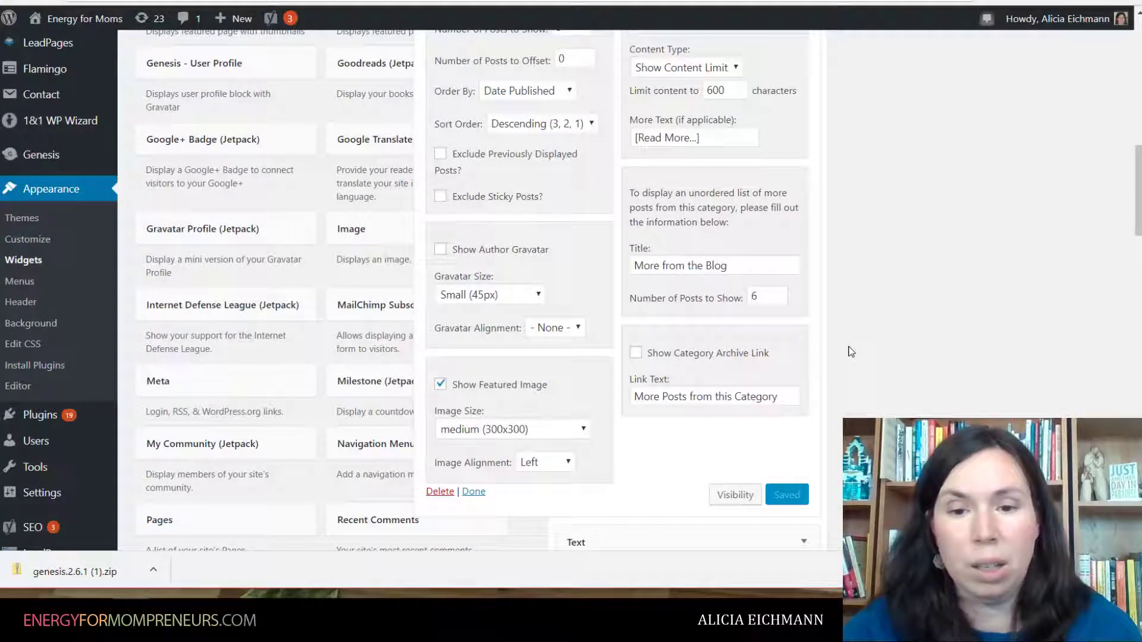
scroll(851, 352, up, 4)
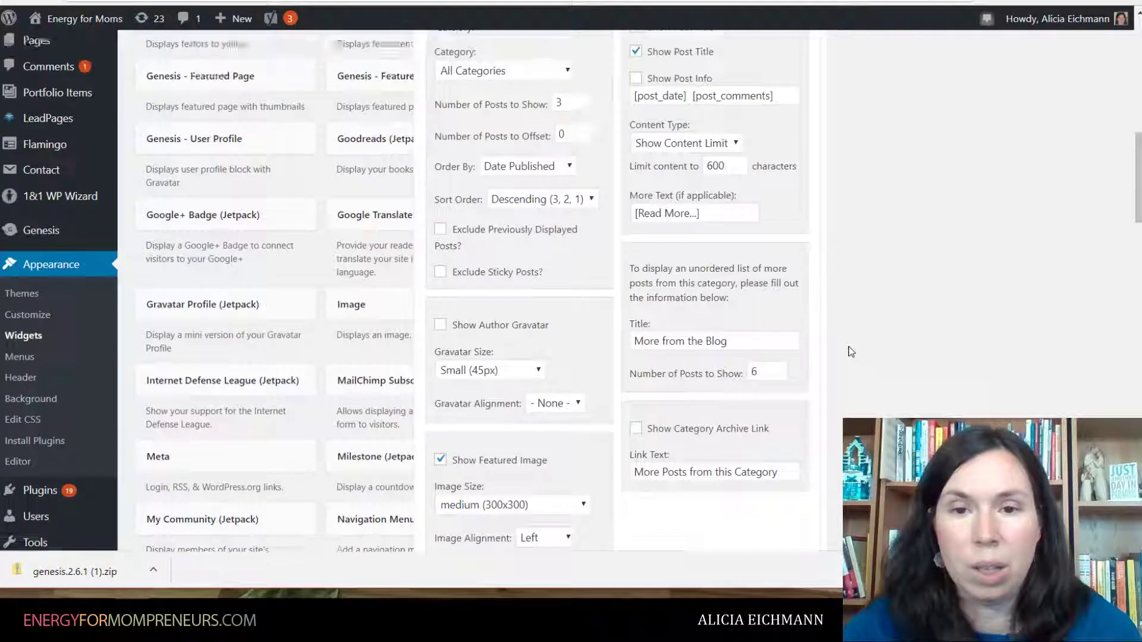
scroll(851, 351, up, 1)
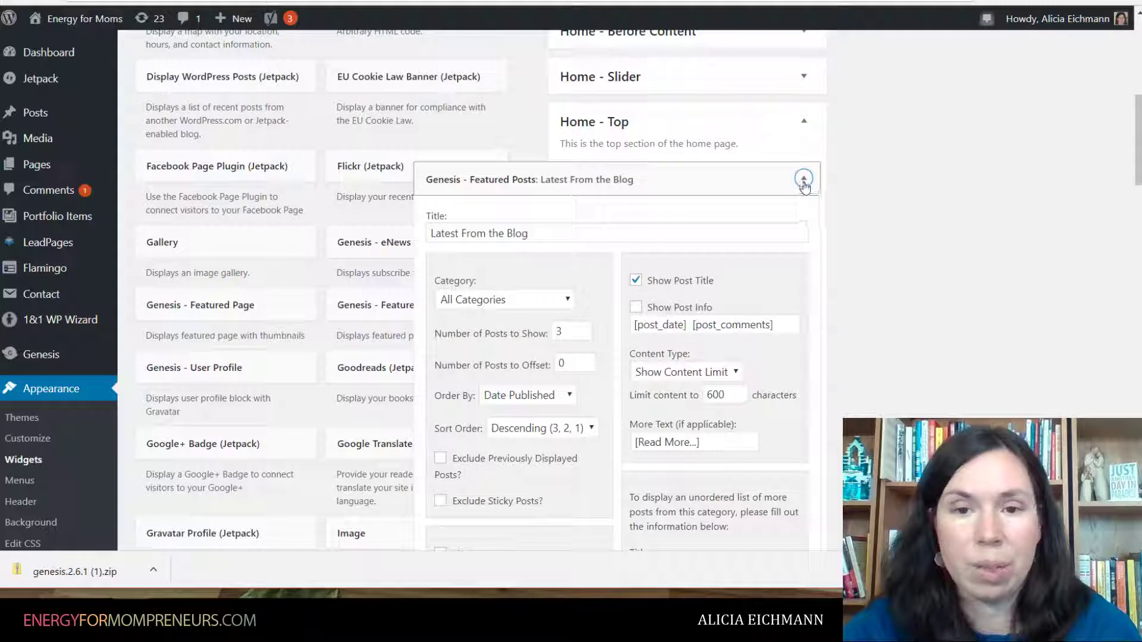
Compare the live home page's Latest From the Blog and More From the Blog sections with the Featured Posts widget, then collapse the widget.
click(564, 365)
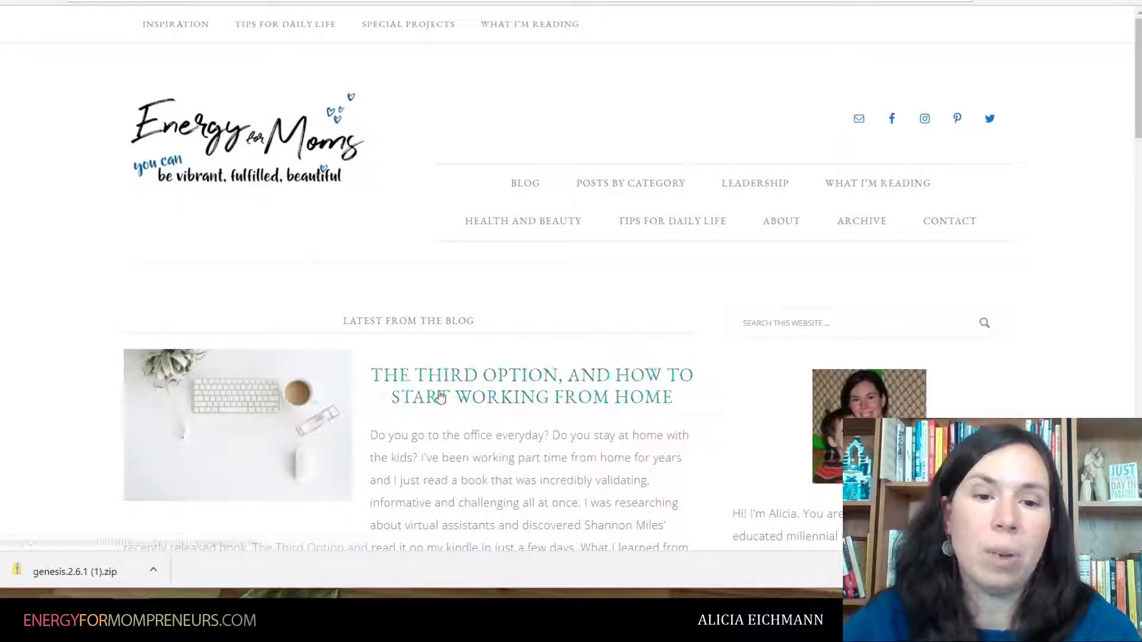
scroll(464, 381, down, 6)
scroll(460, 343, down, 7)
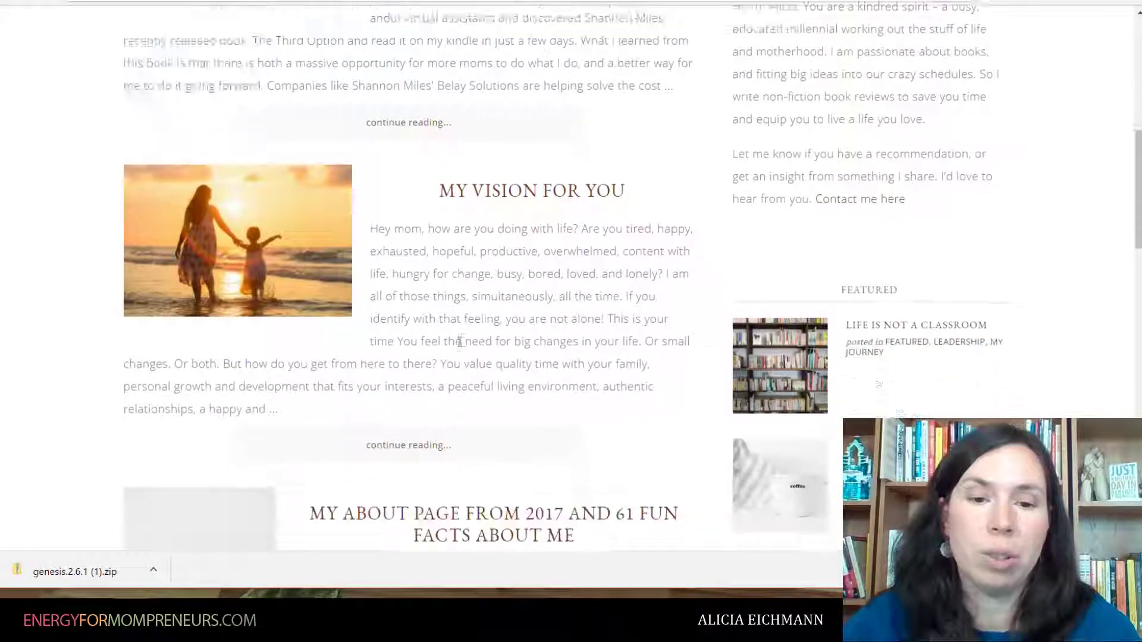
scroll(460, 343, up, 5)
scroll(460, 343, up, 2)
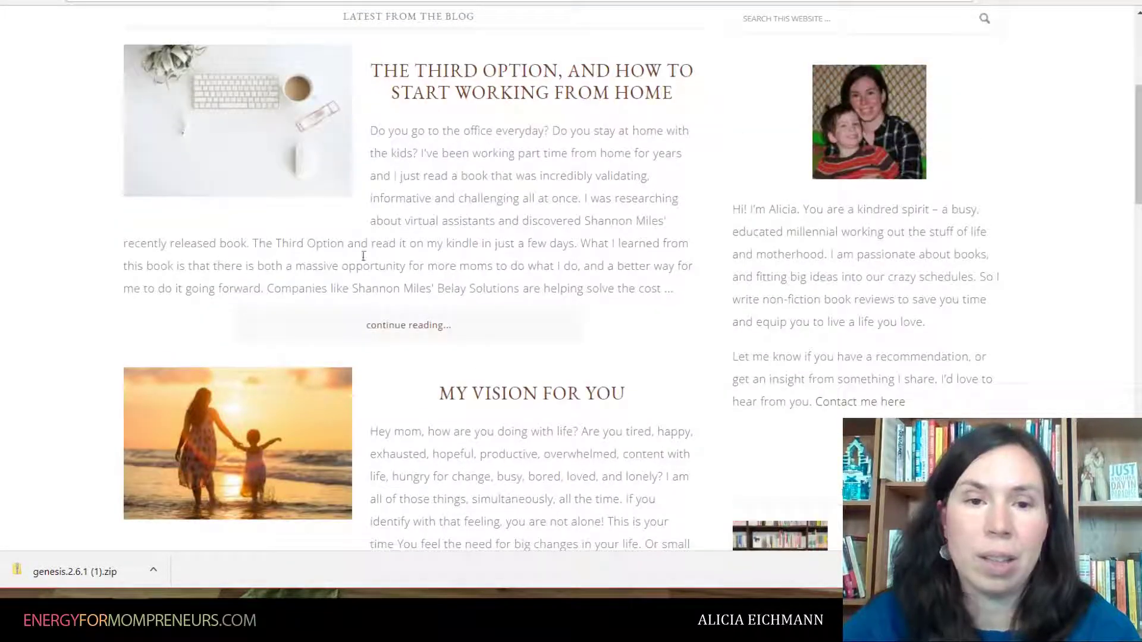
scroll(470, 294, down, 11)
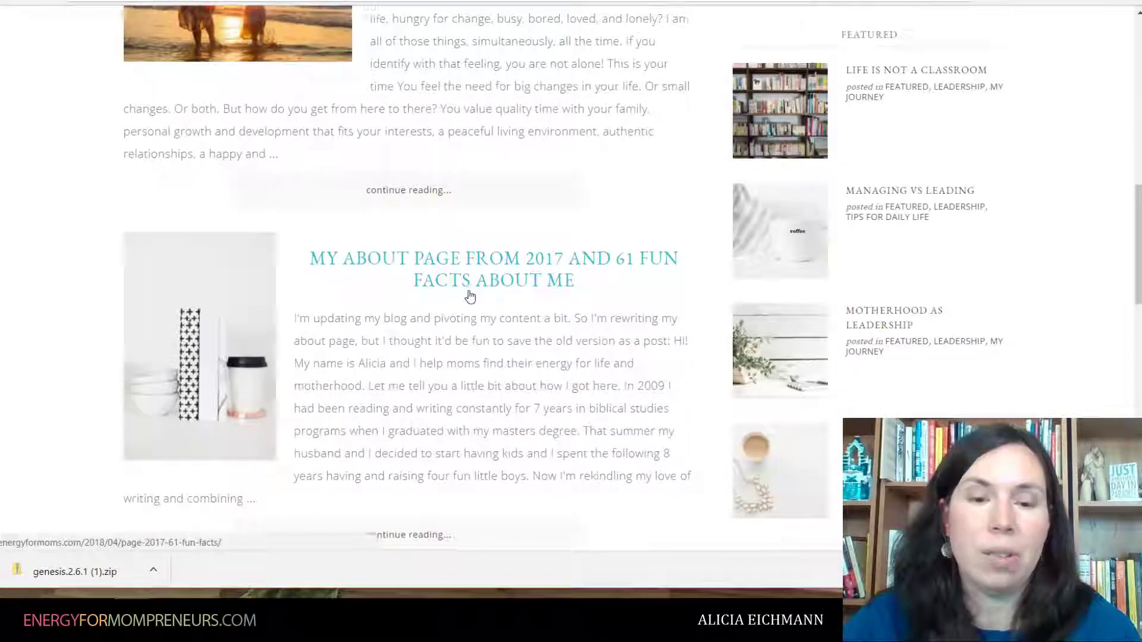
scroll(469, 296, down, 2)
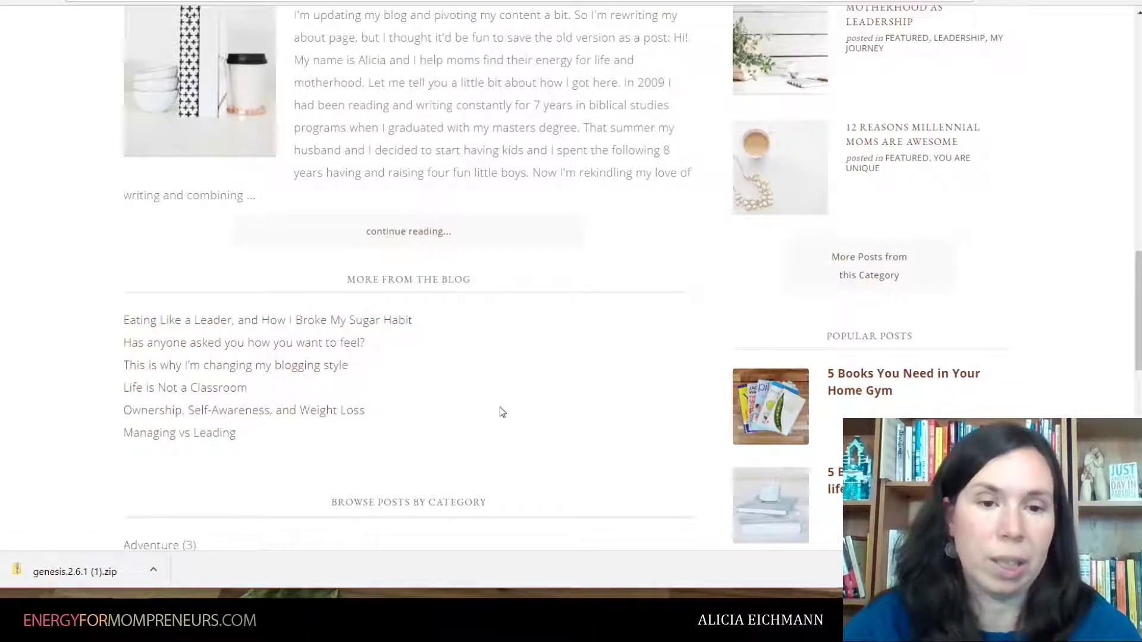
scroll(486, 378, up, 15)
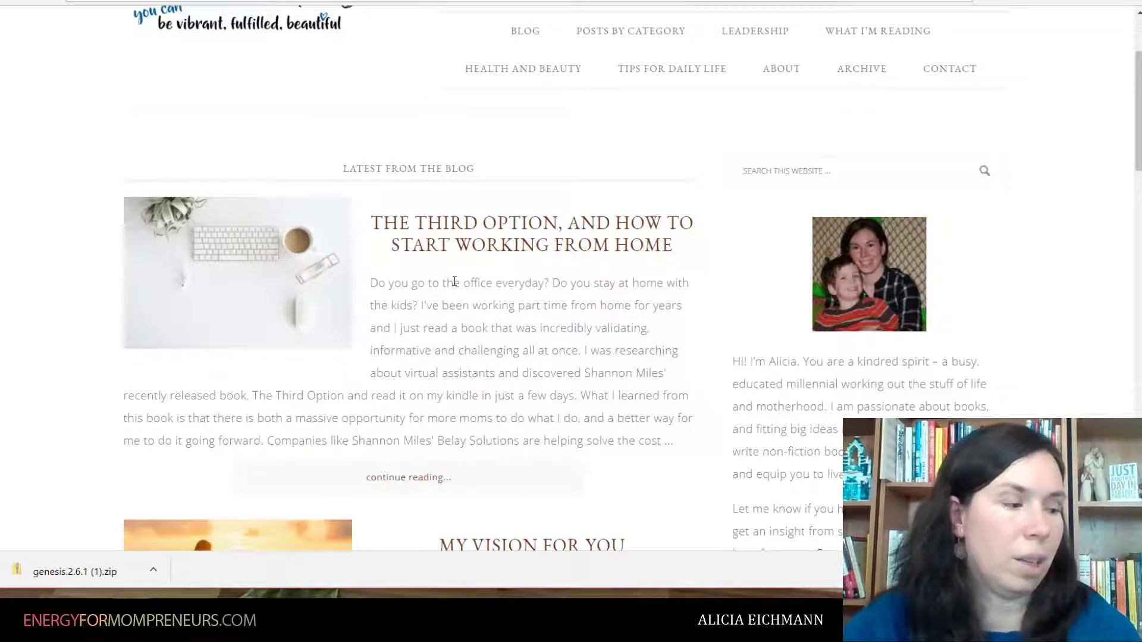
scroll(502, 320, down, 5)
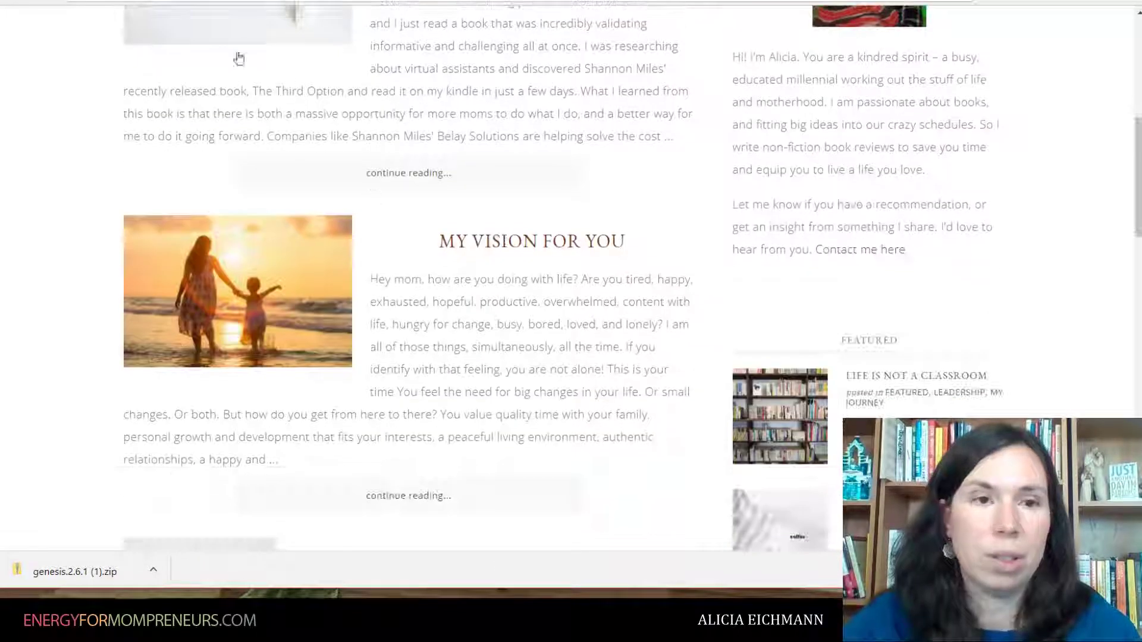
key(ctrl+Tab)
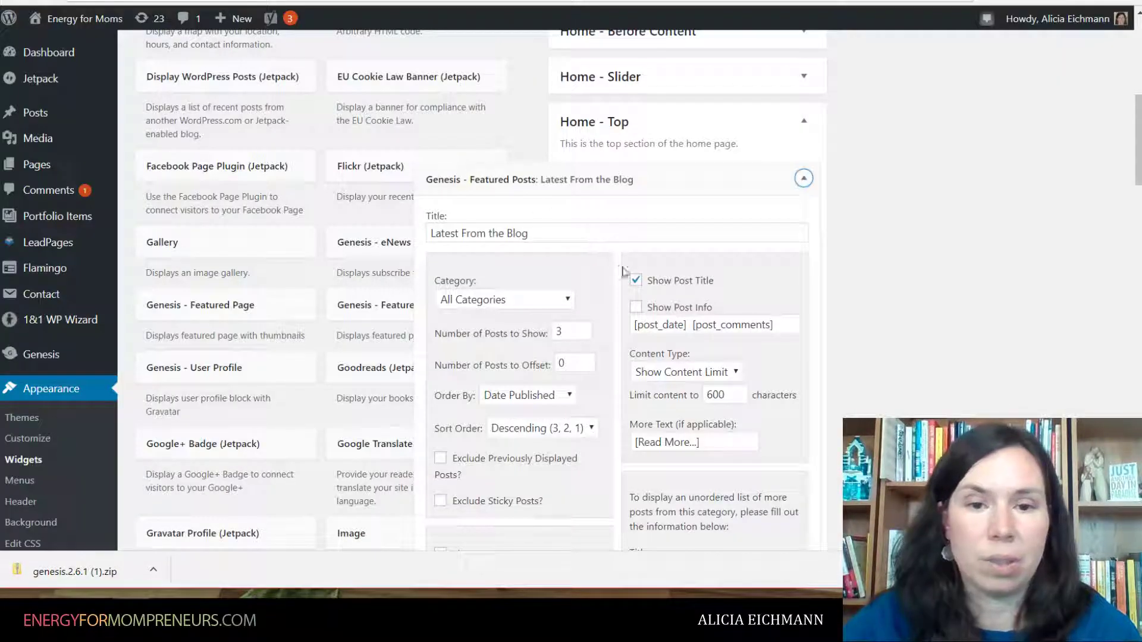
click(573, 339)
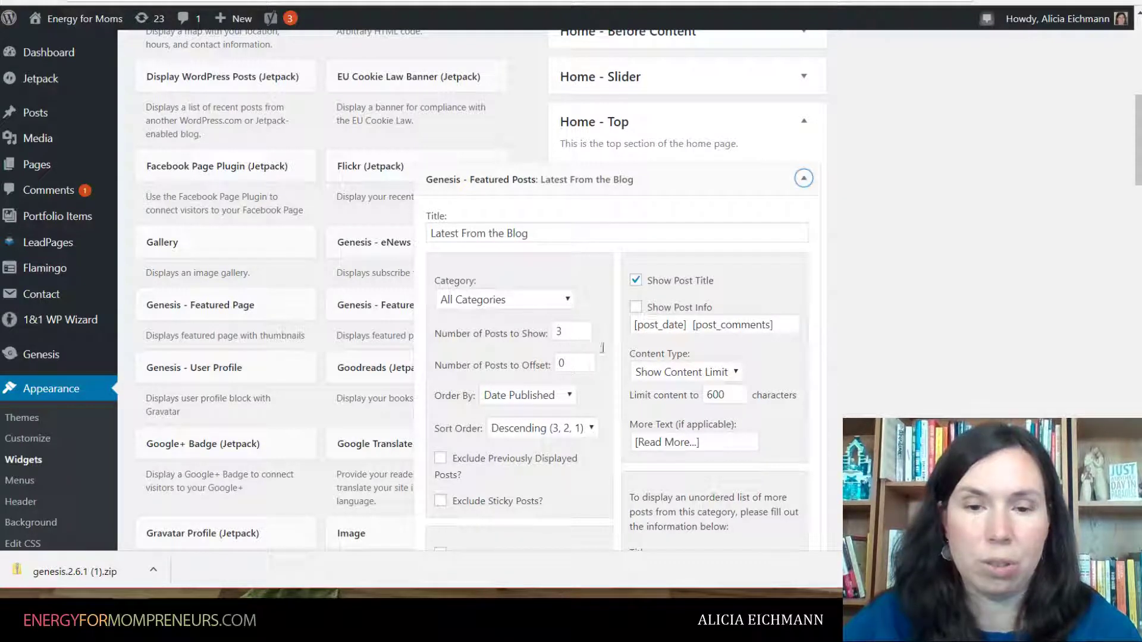
click(803, 179)
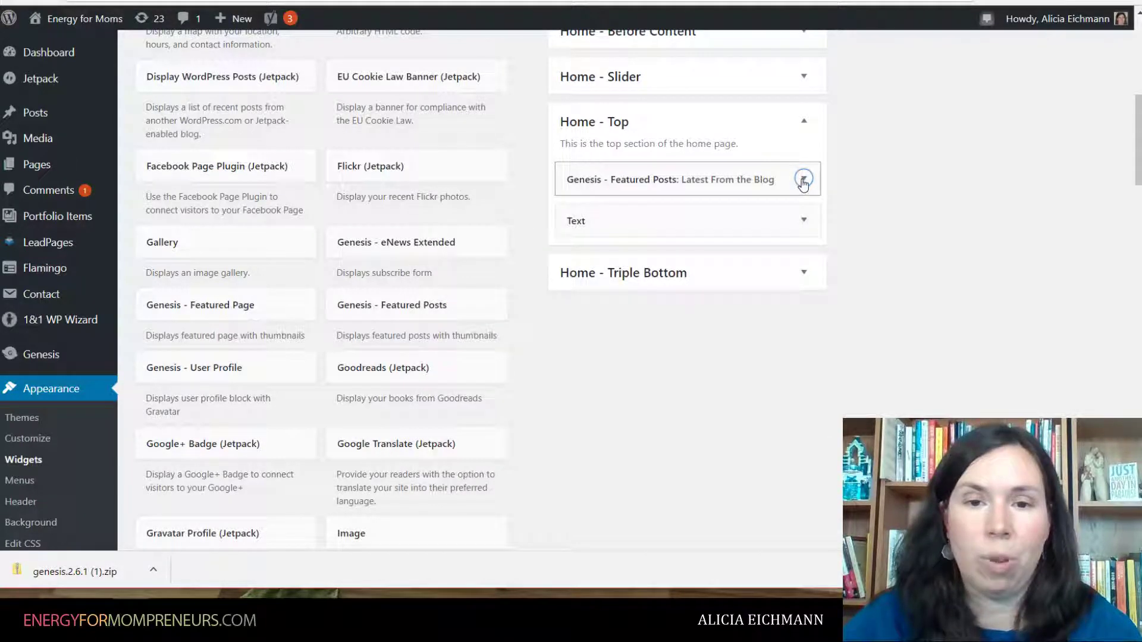
Examine the Home - Triple Bottom area and the settings of its Browse Posts by Category widget.
click(803, 272)
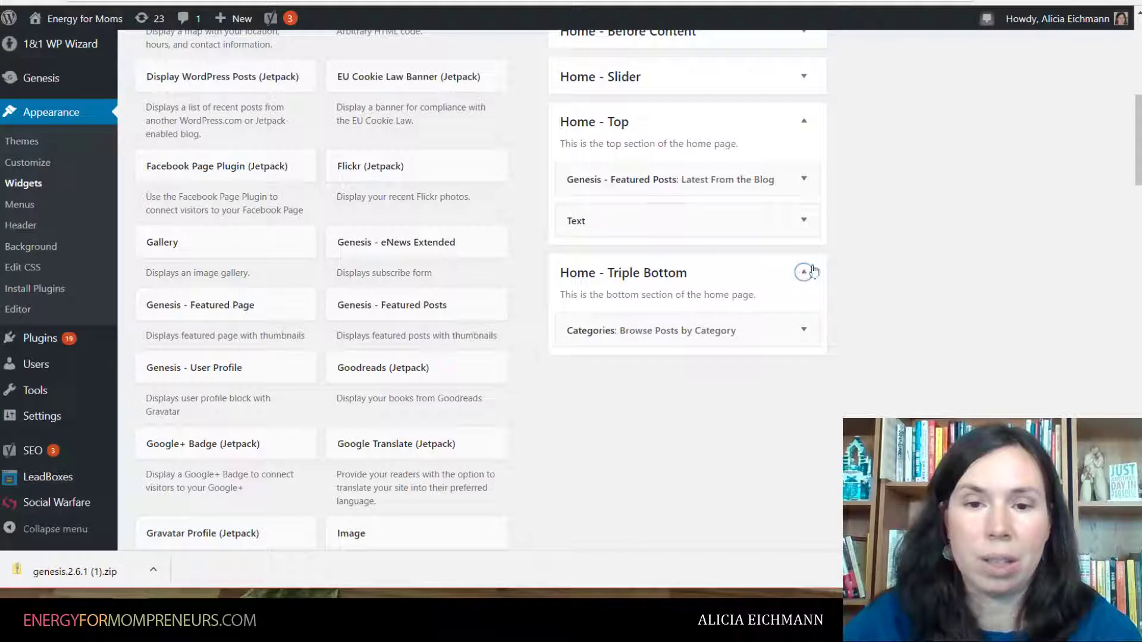
click(801, 331)
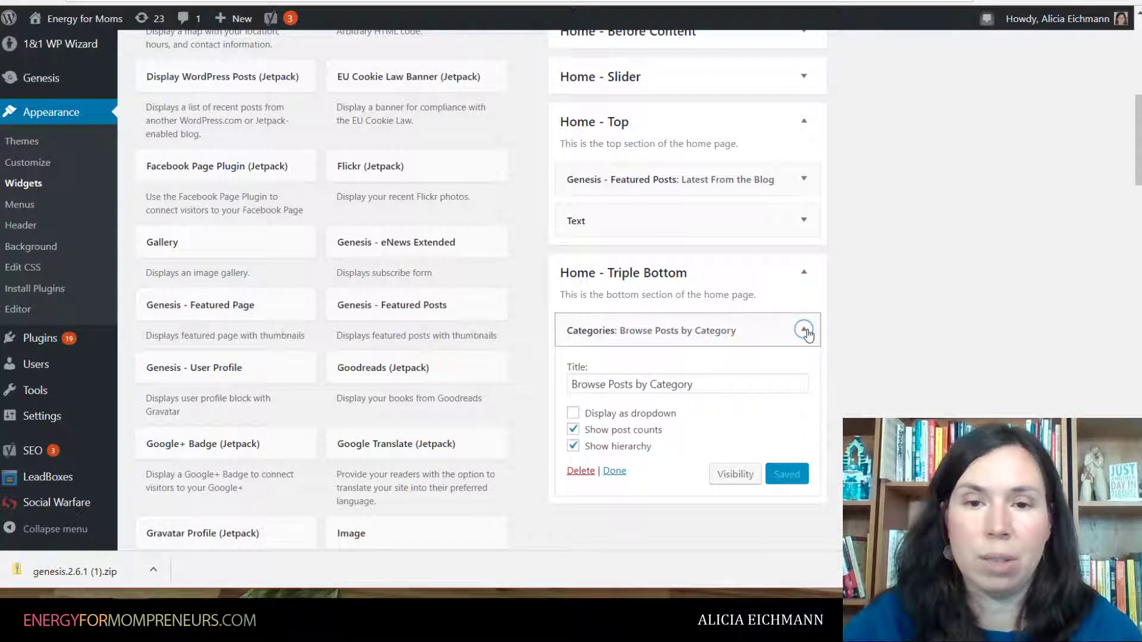
click(804, 330)
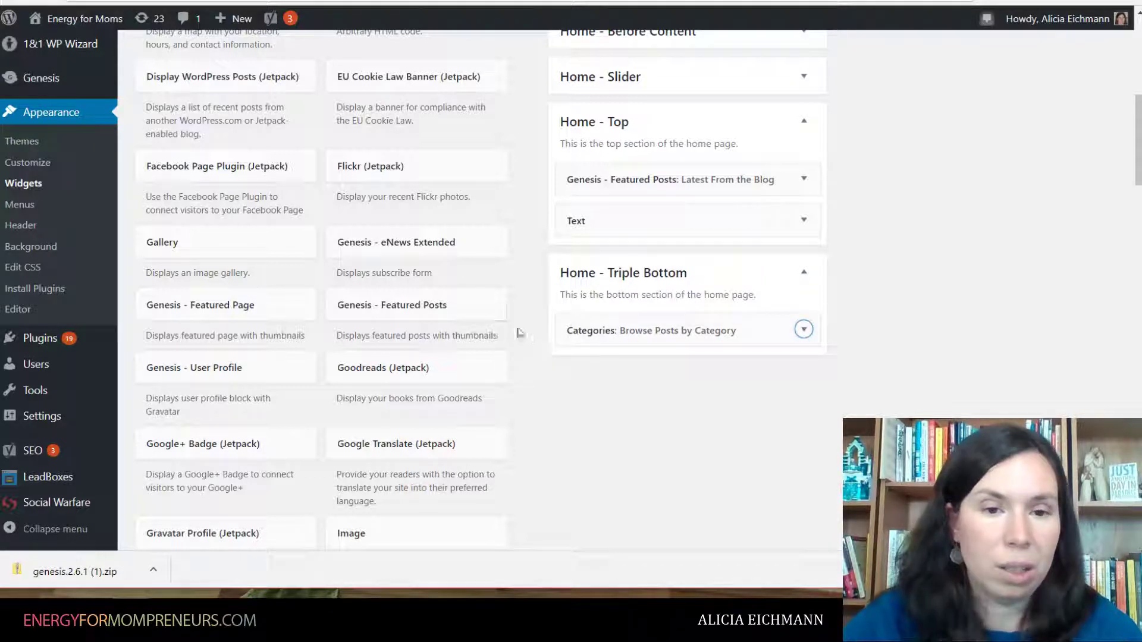
Add a Genesis - Featured Posts widget between the two Home - Top widgets, with 3 posts to show and an offset of 3.
drag(413, 308, 681, 218)
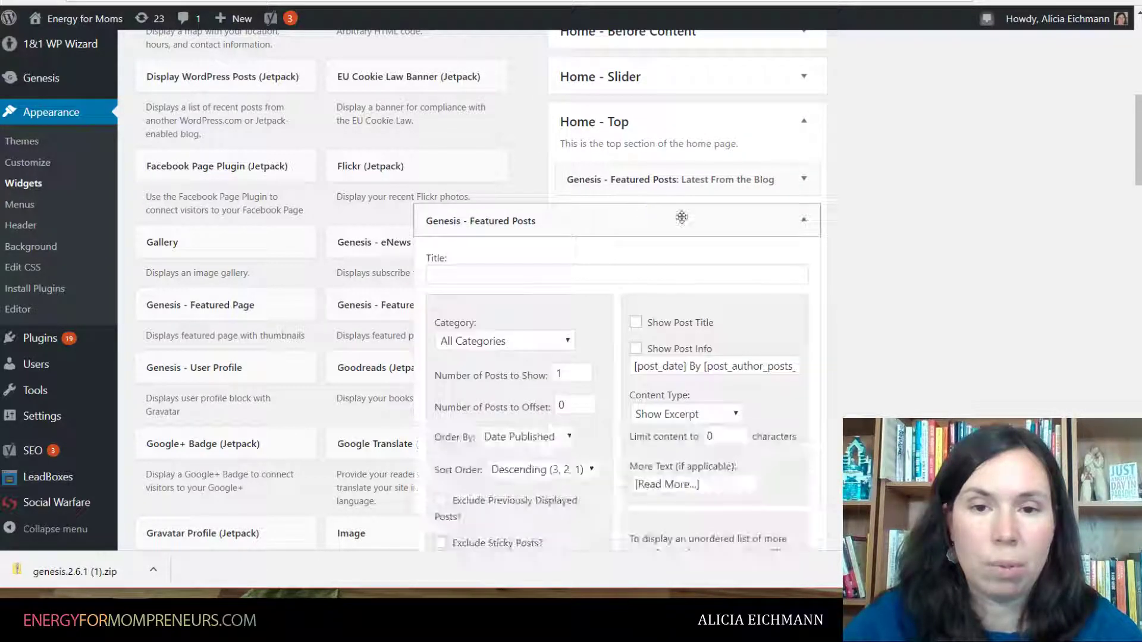
scroll(843, 261, down, 3)
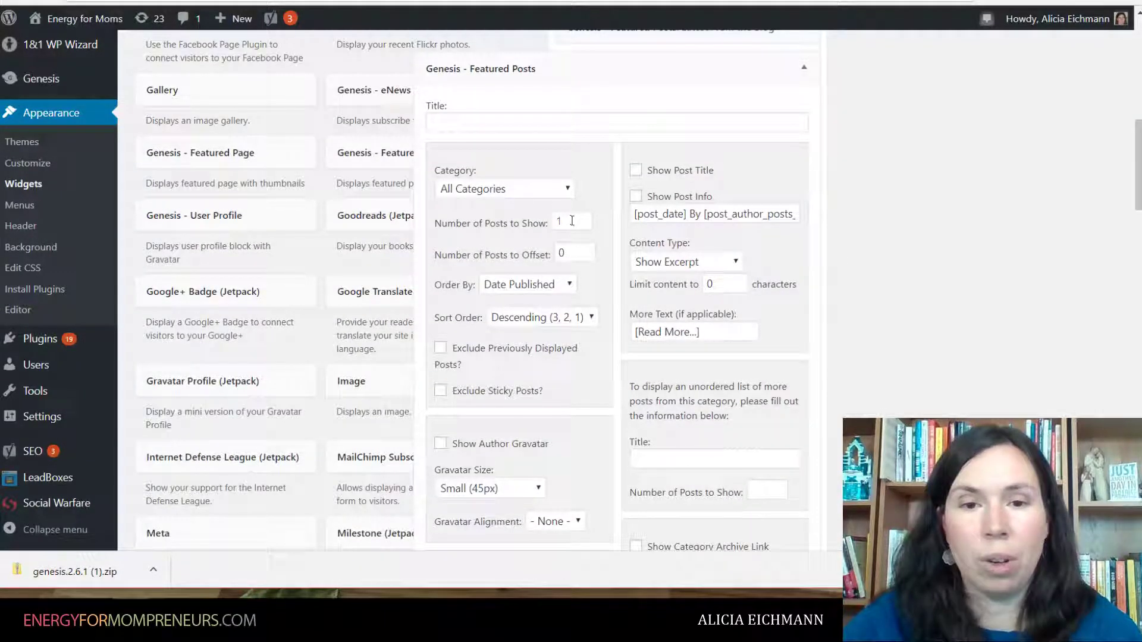
drag(571, 253, 548, 260)
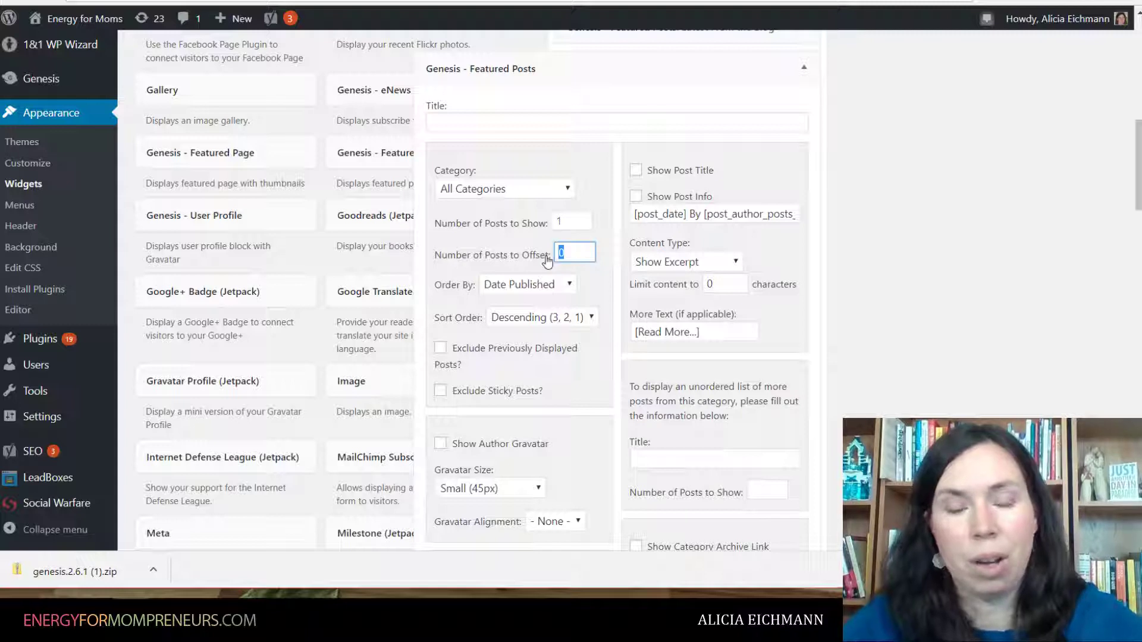
click(559, 222)
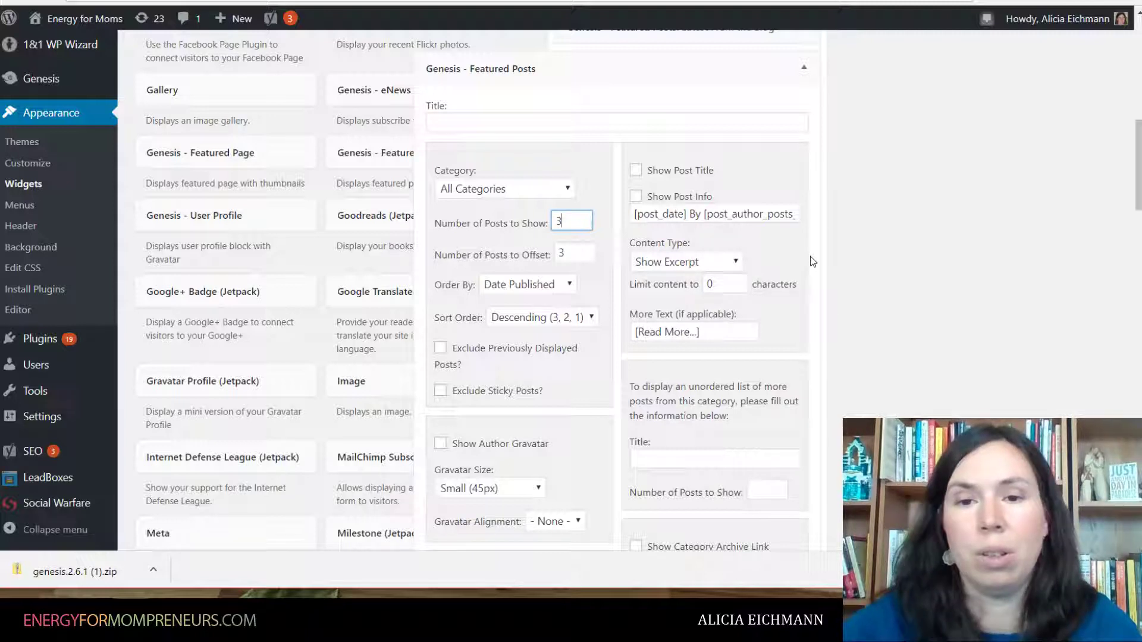
Enable post title, post info and featured image in the new Featured Posts widget, set its content type to No Content, and save.
click(635, 170)
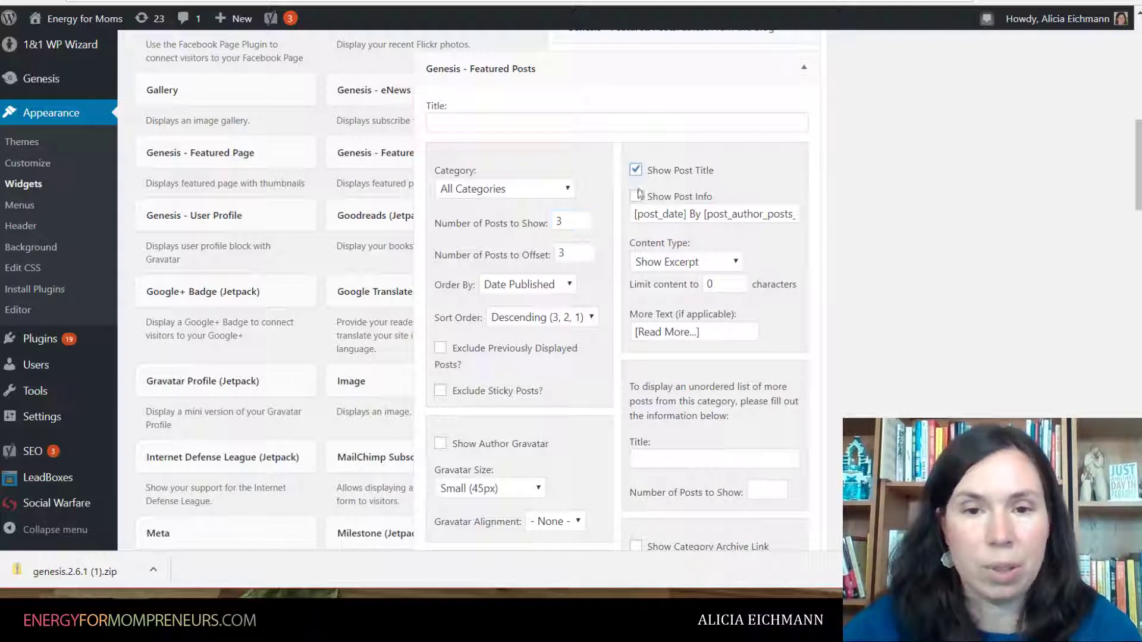
click(734, 263)
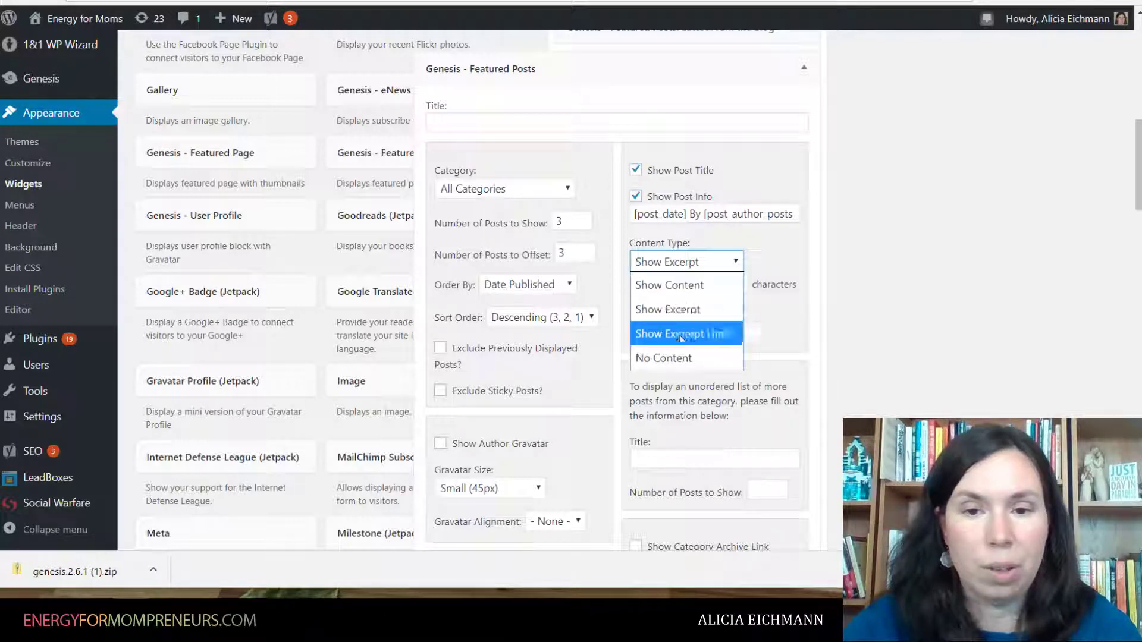
click(660, 355)
scroll(576, 402, down, 1)
scroll(576, 402, down, 1)
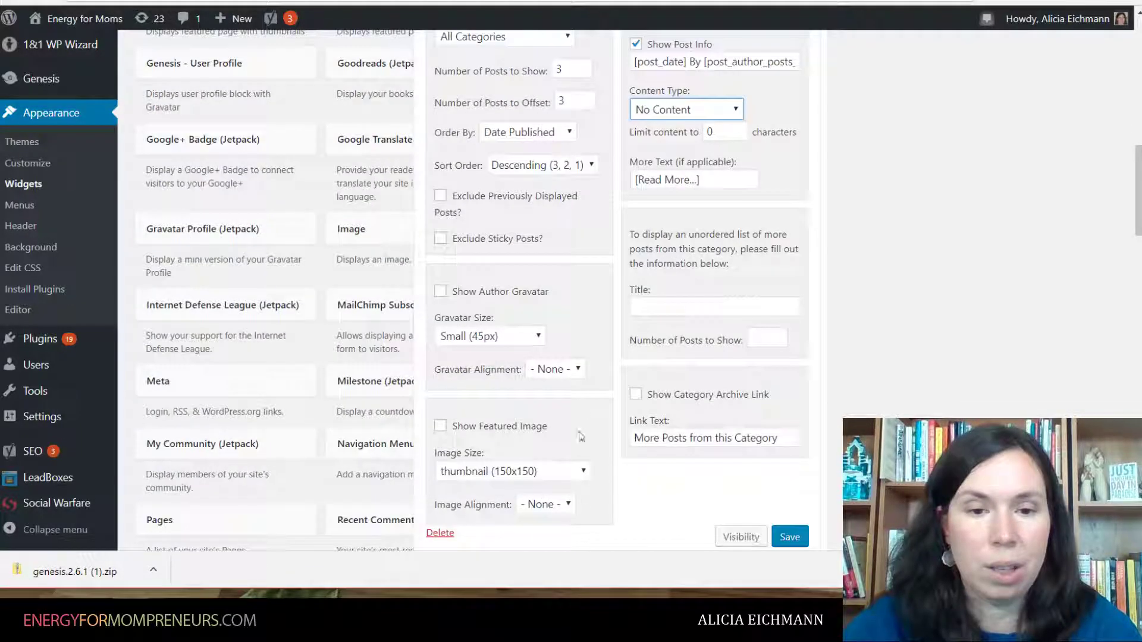
click(439, 426)
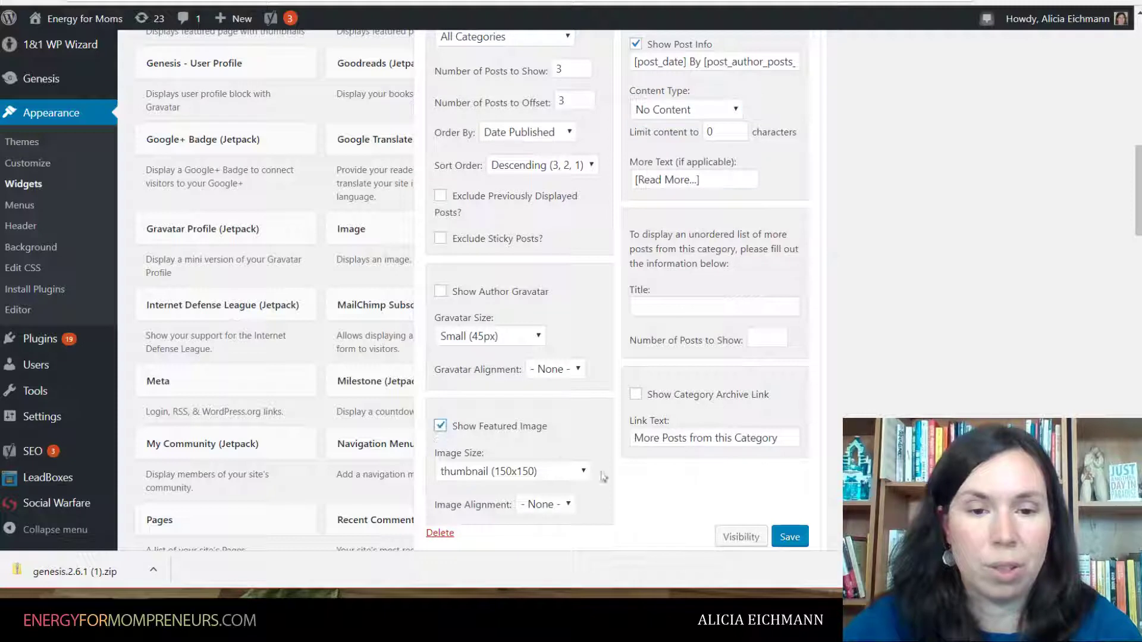
click(790, 537)
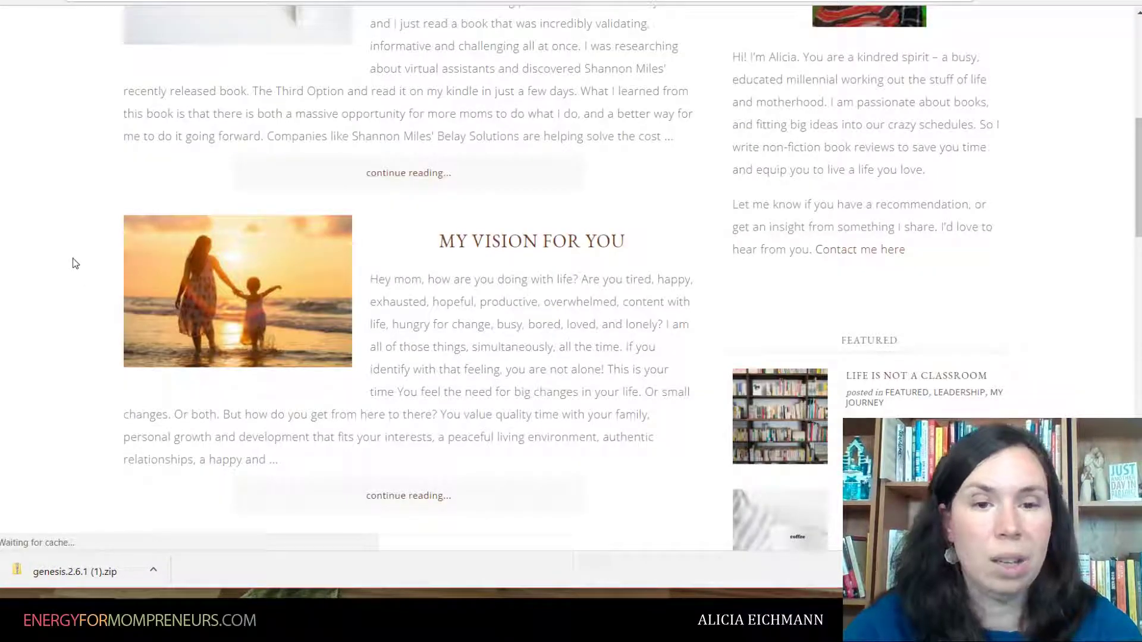
Check how the added featured posts appear below More From the Blog on the live home page, then return to the widget settings.
scroll(73, 258, up, 7)
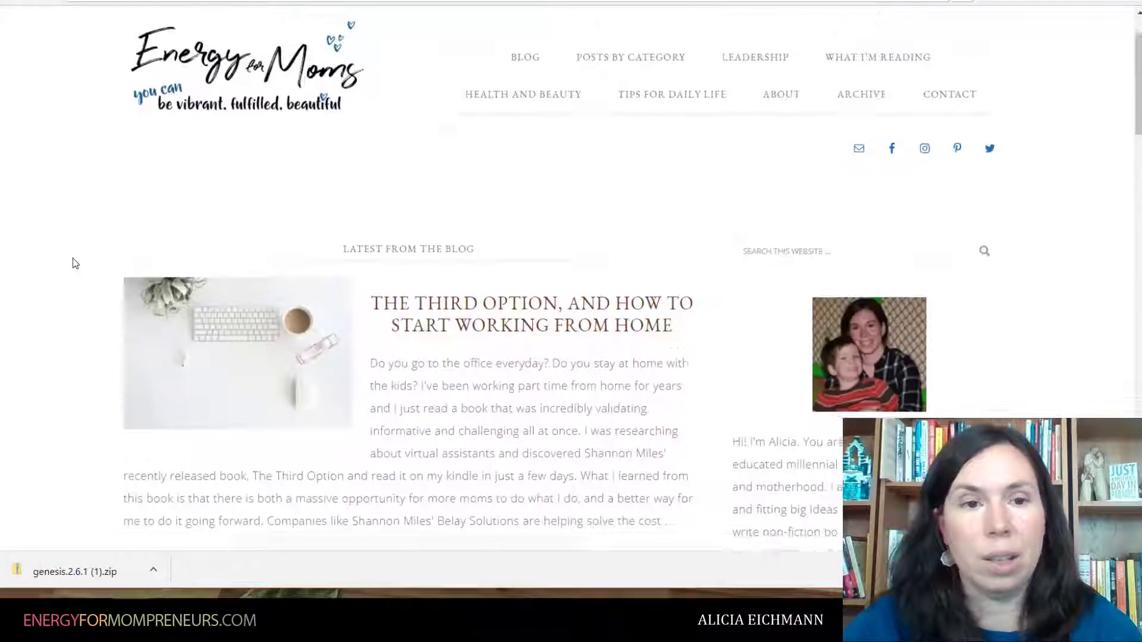
scroll(73, 263, down, 15)
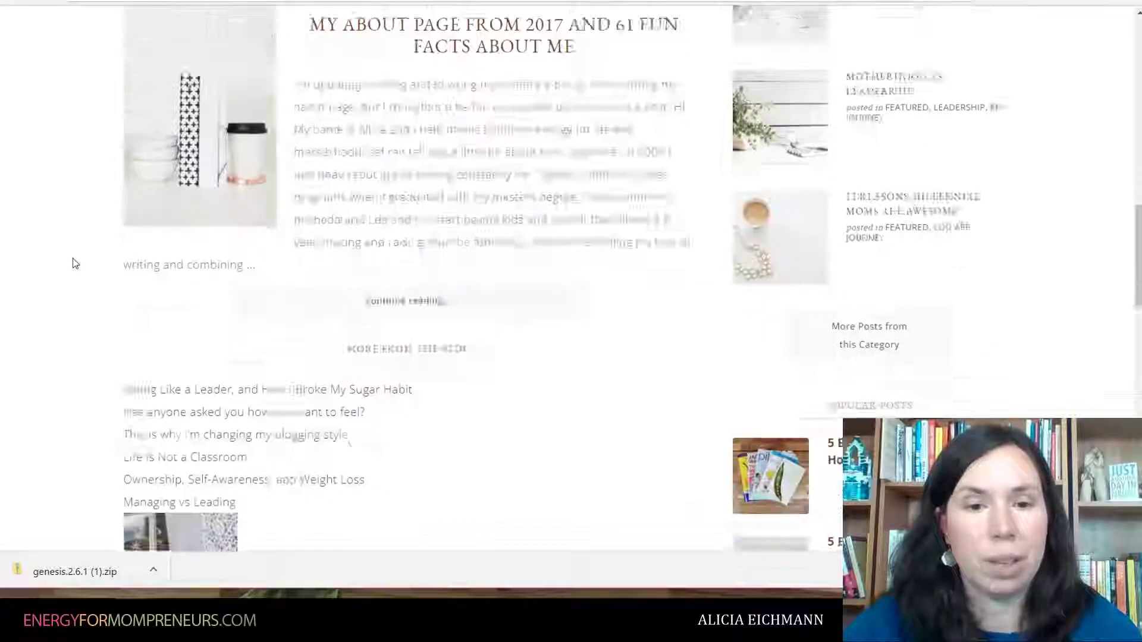
scroll(75, 263, down, 4)
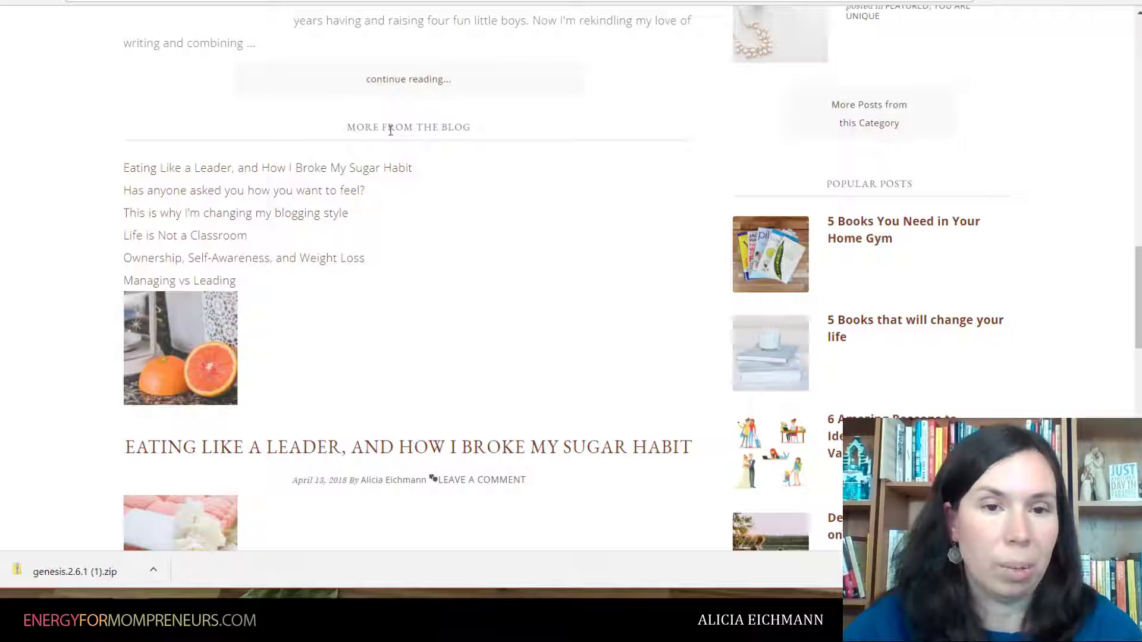
scroll(92, 289, down, 3)
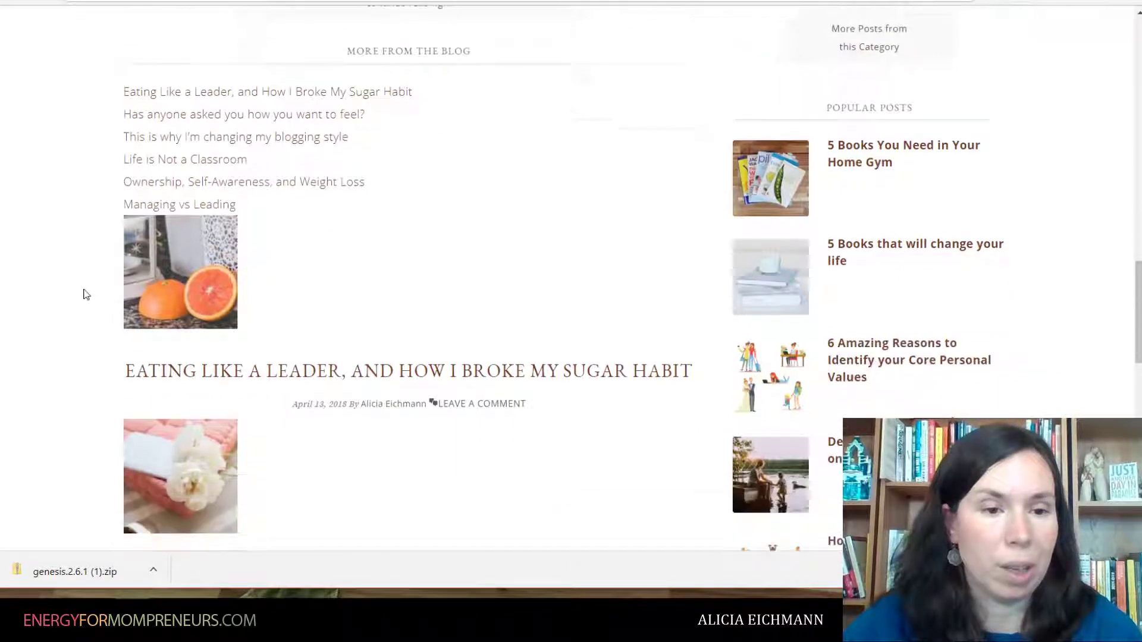
key(ctrl+Tab)
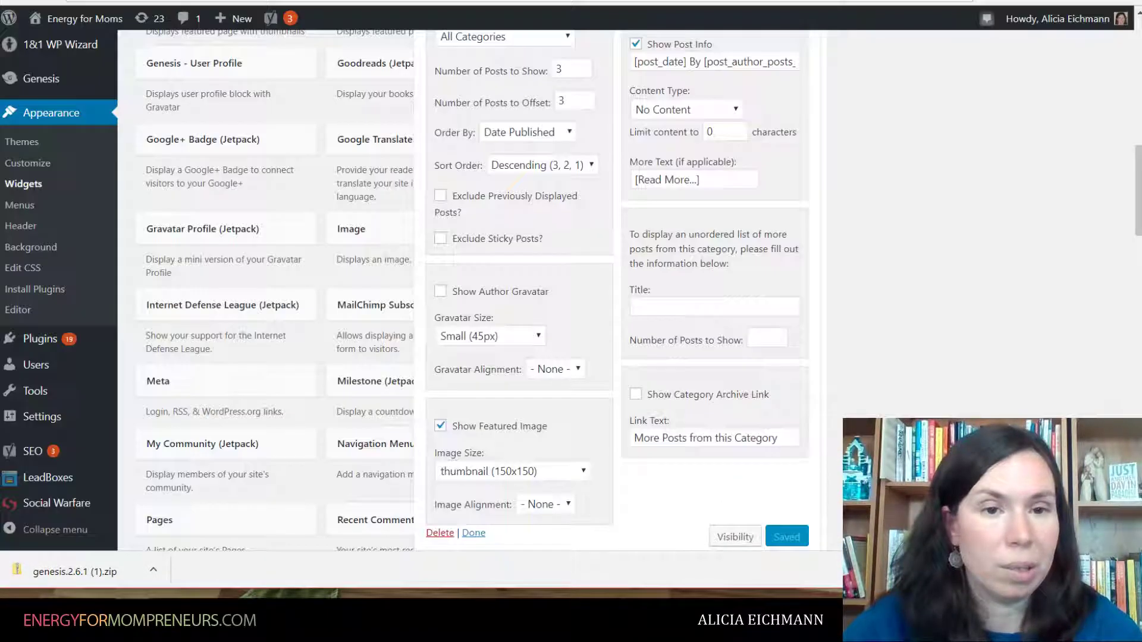
Collapse the added Featured Posts widget, then review the Latest From the Blog and Browse Posts by Category widget settings.
scroll(751, 249, up, 3)
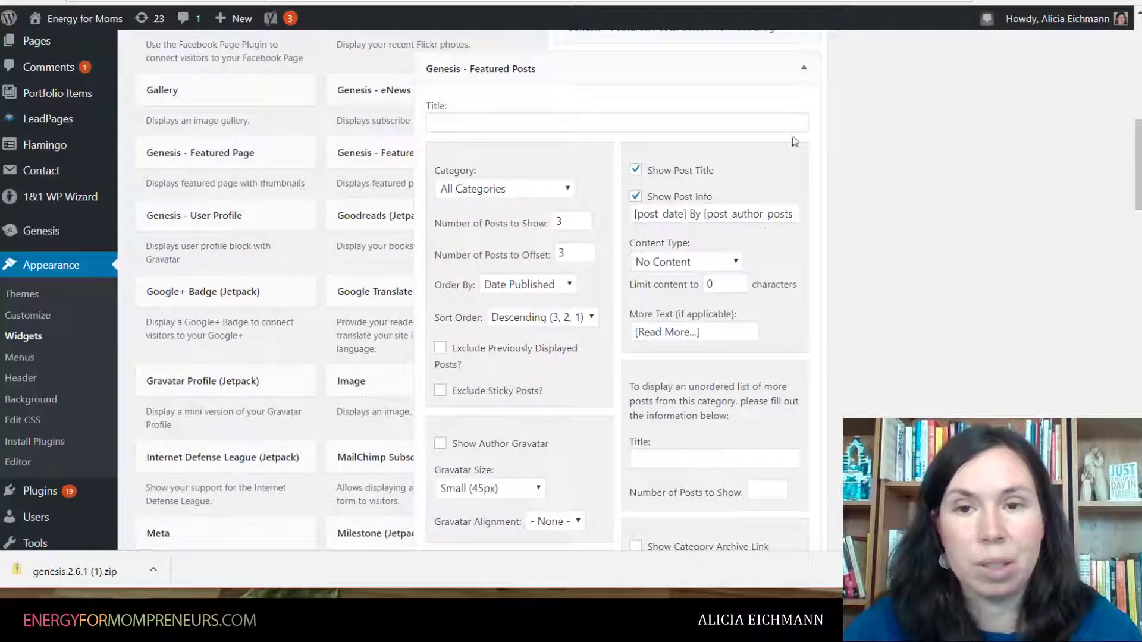
click(803, 68)
scroll(833, 179, up, 4)
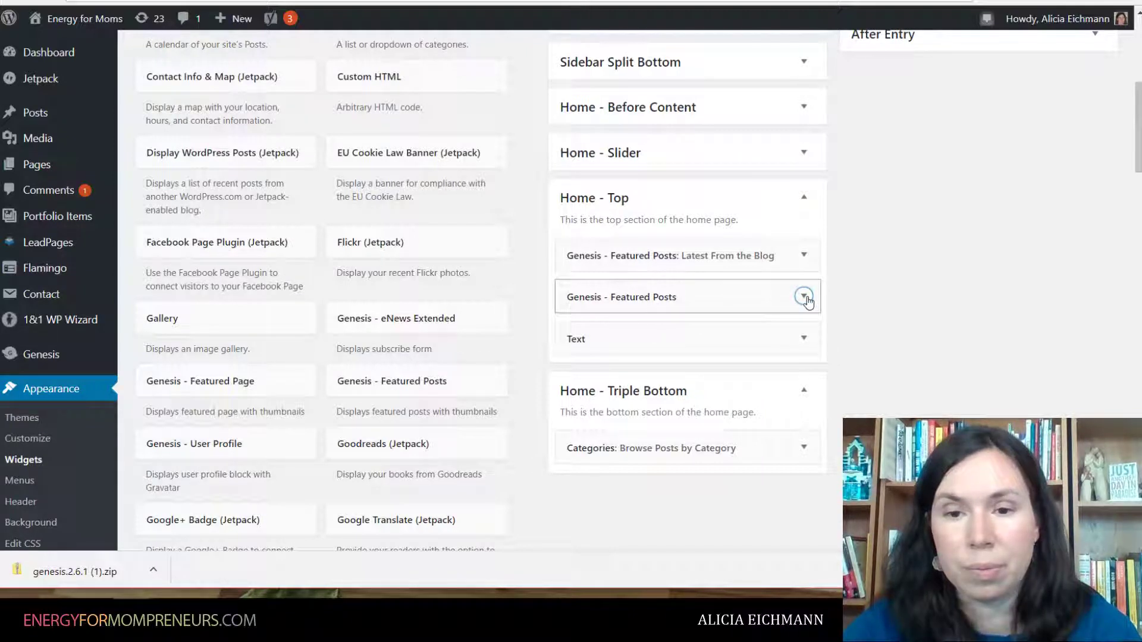
click(803, 257)
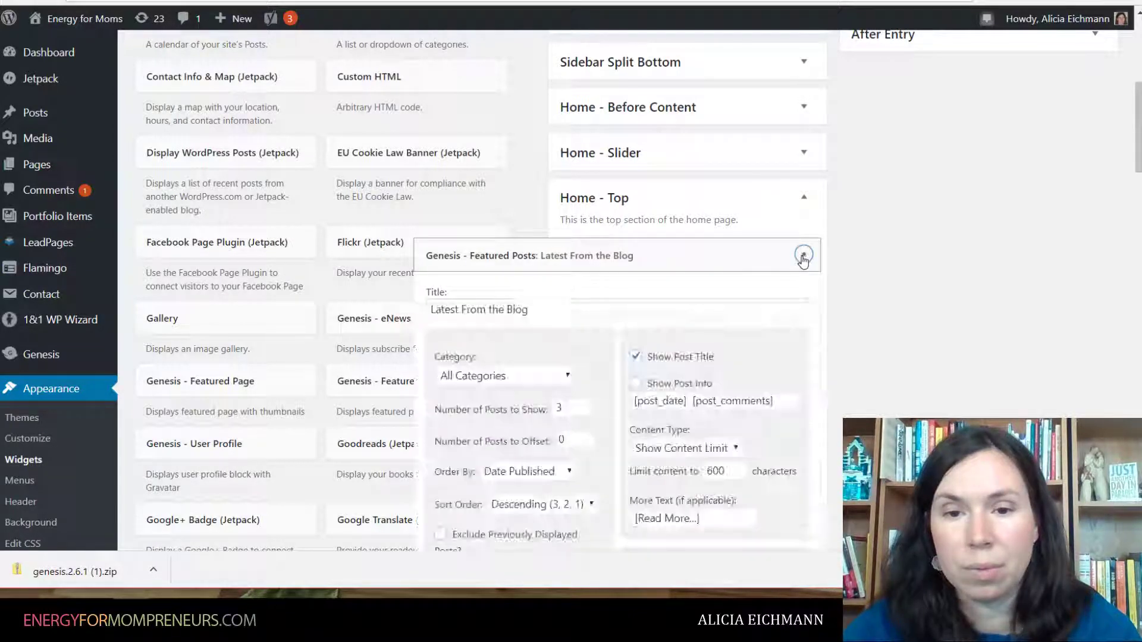
click(803, 257)
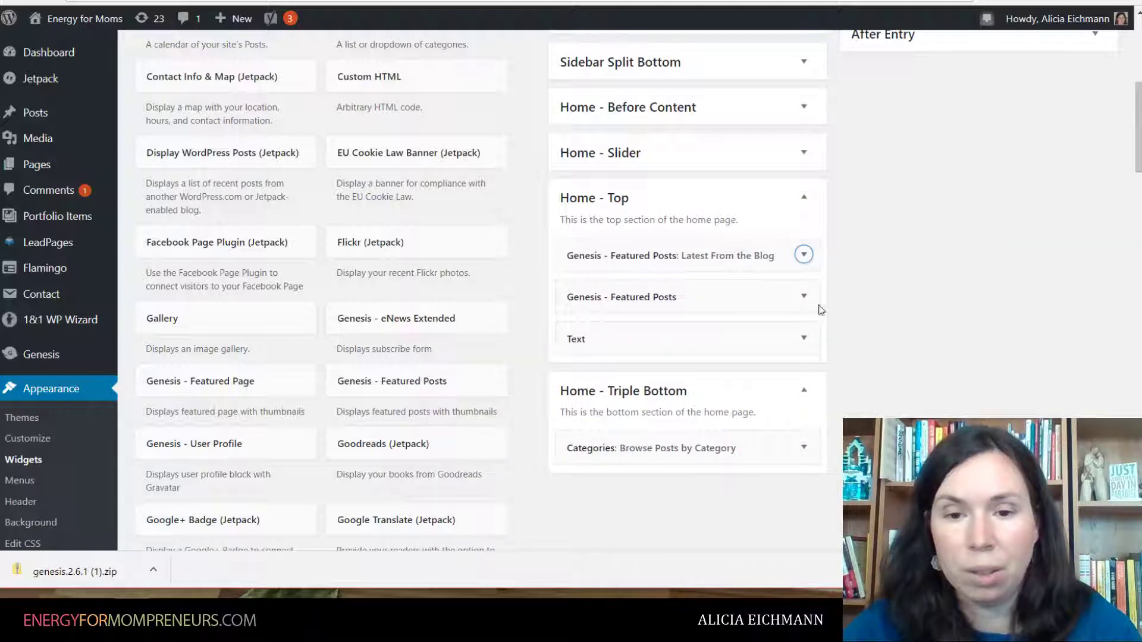
click(803, 447)
scroll(833, 439, down, 3)
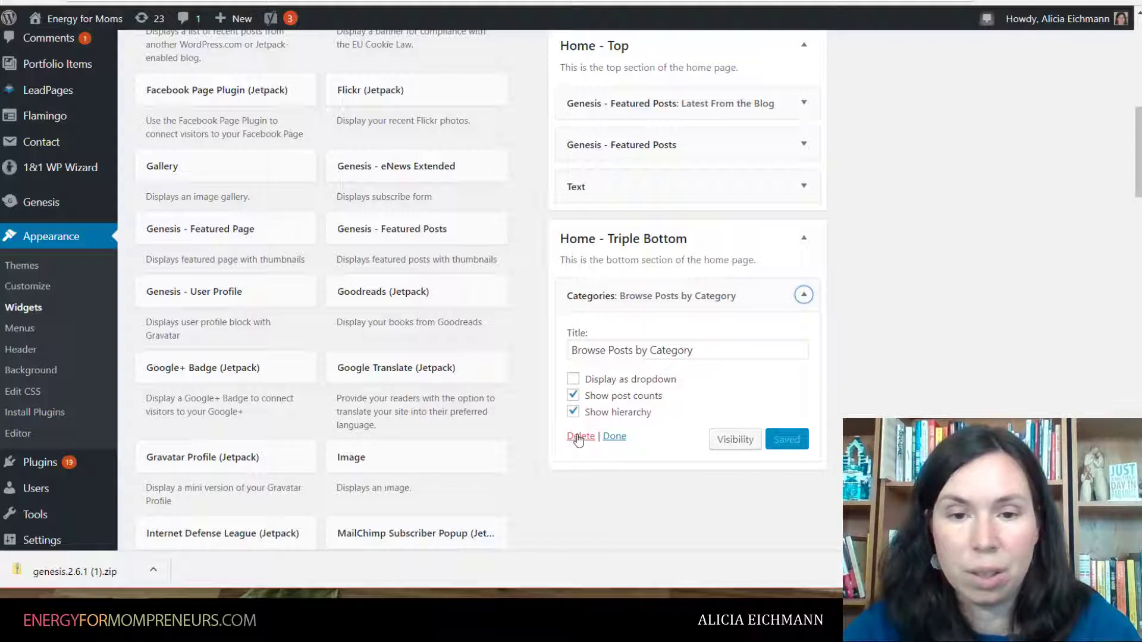
click(804, 296)
scroll(838, 297, up, 4)
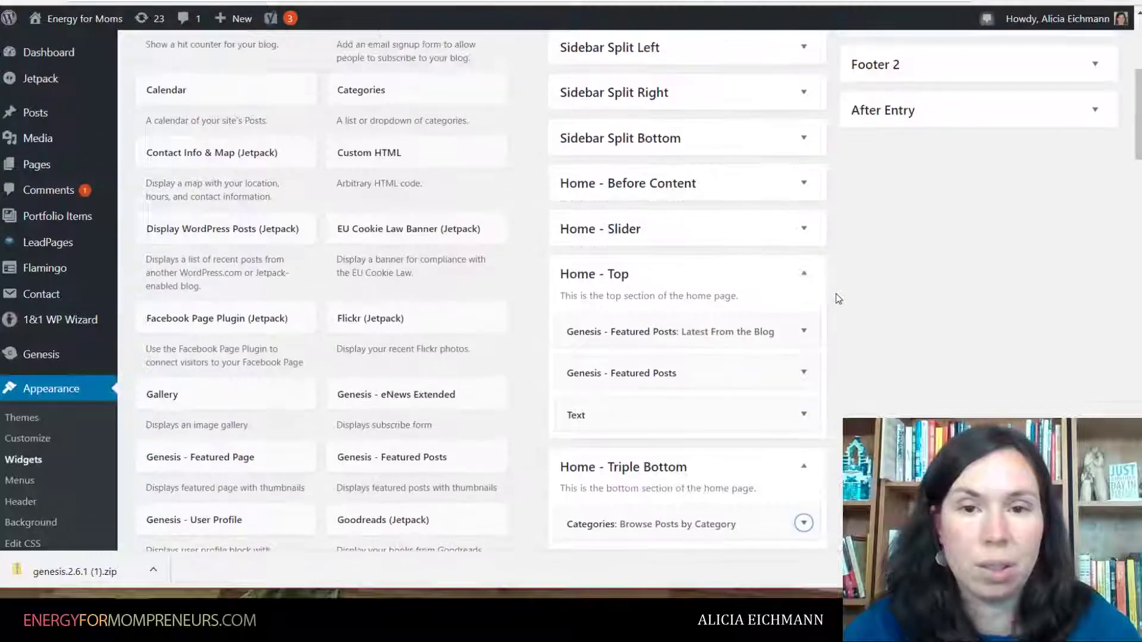
Examine the contents of the Home - Double Bottom and Home - Before Content widget areas.
scroll(837, 299, up, 2)
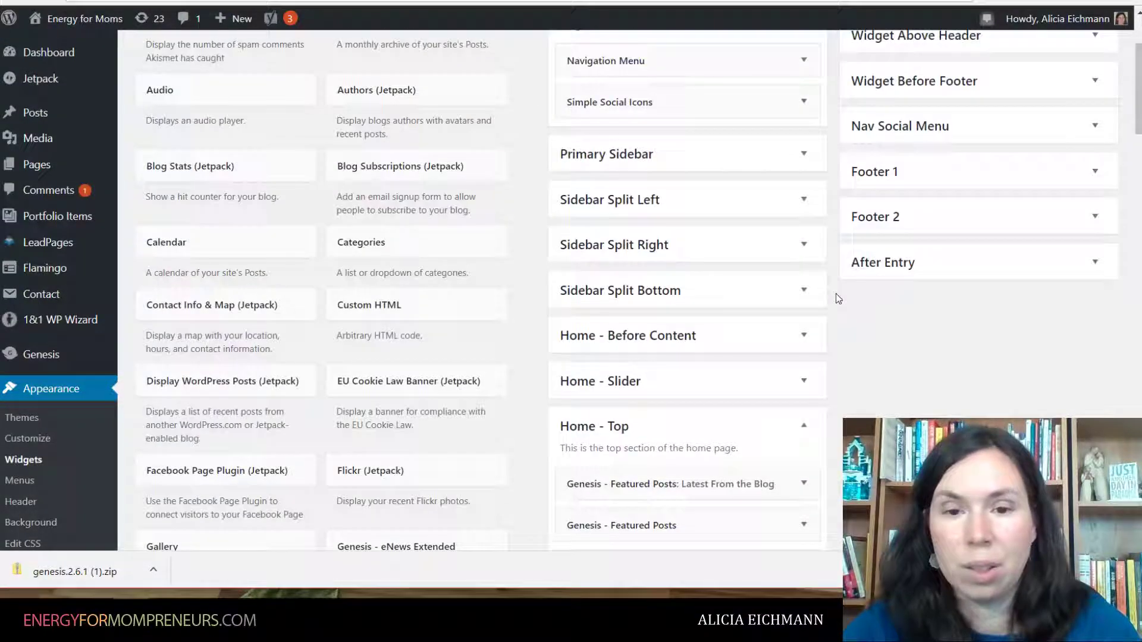
scroll(834, 308, up, 3)
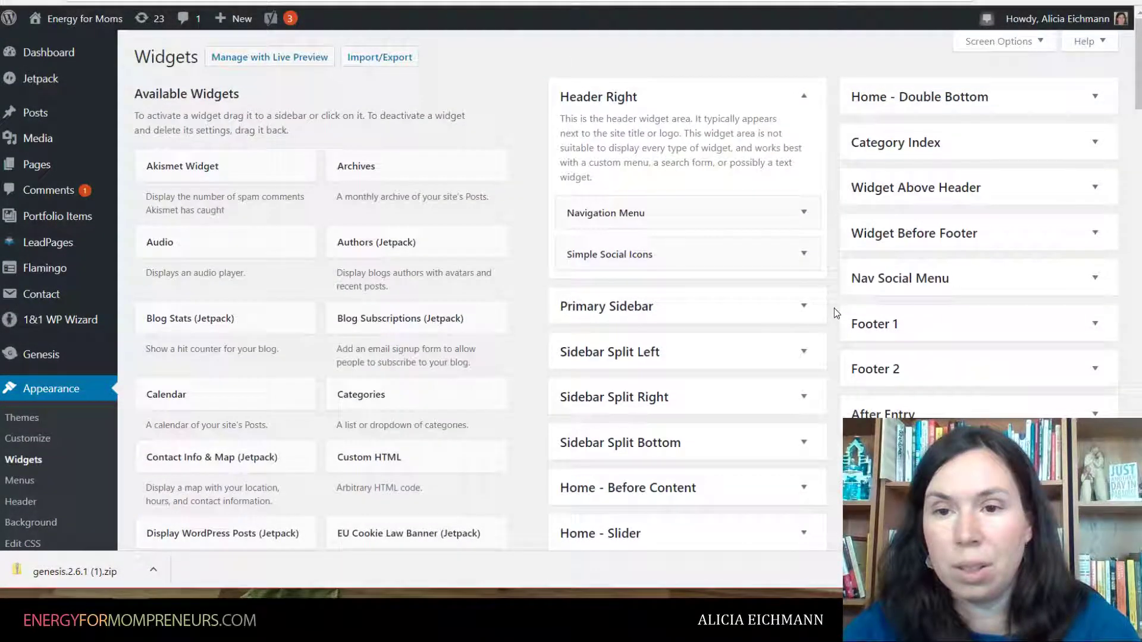
click(1095, 96)
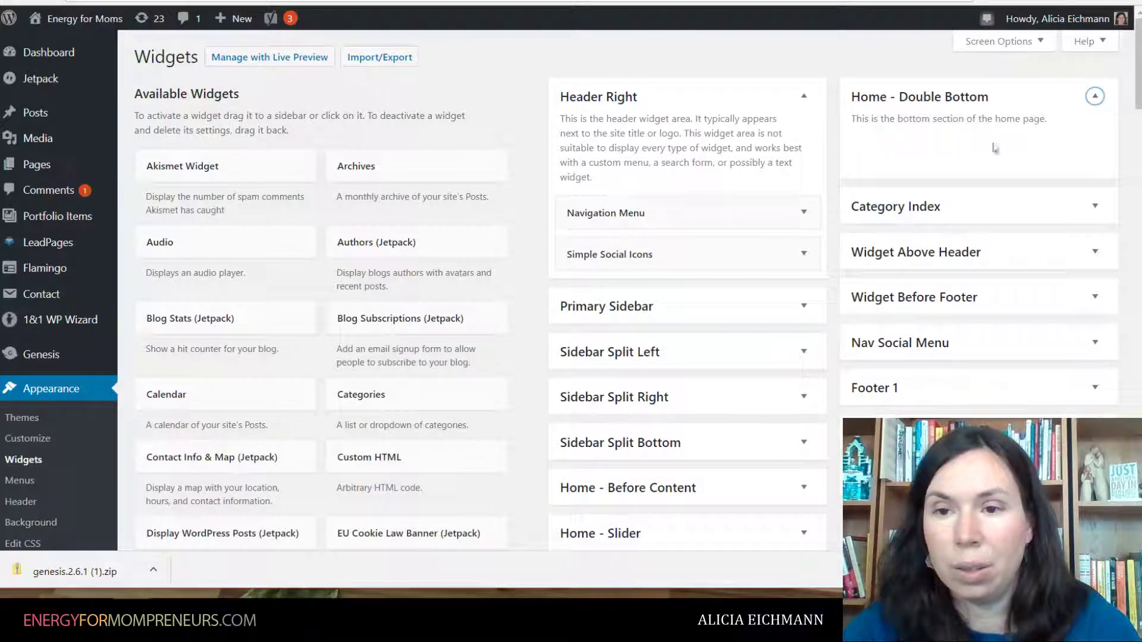
click(1095, 96)
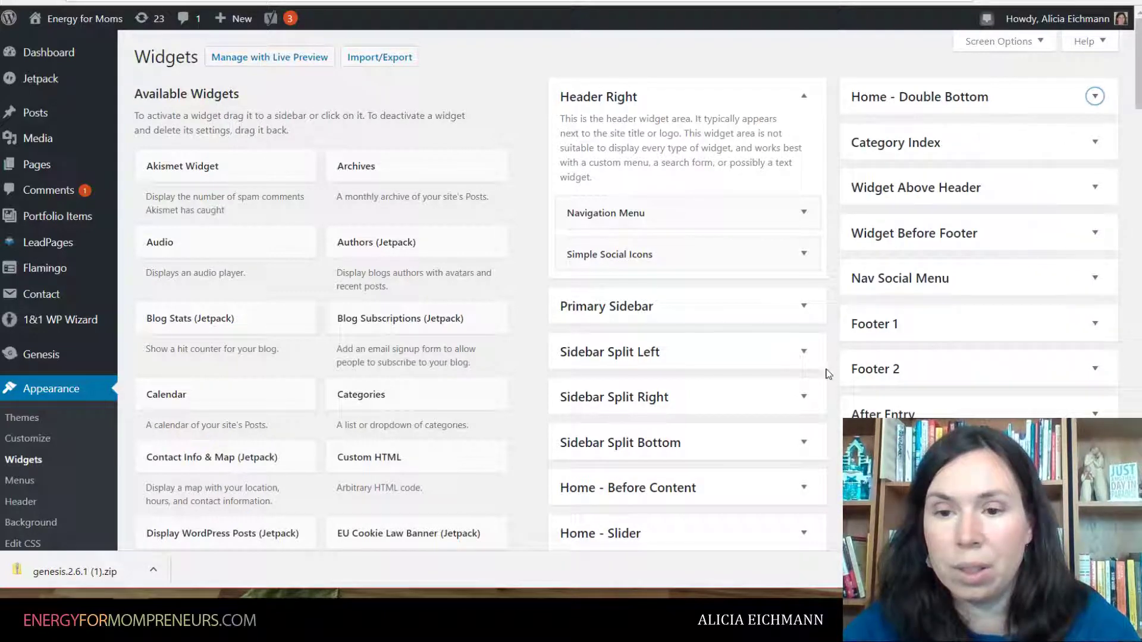
scroll(824, 375, down, 5)
scroll(829, 374, down, 1)
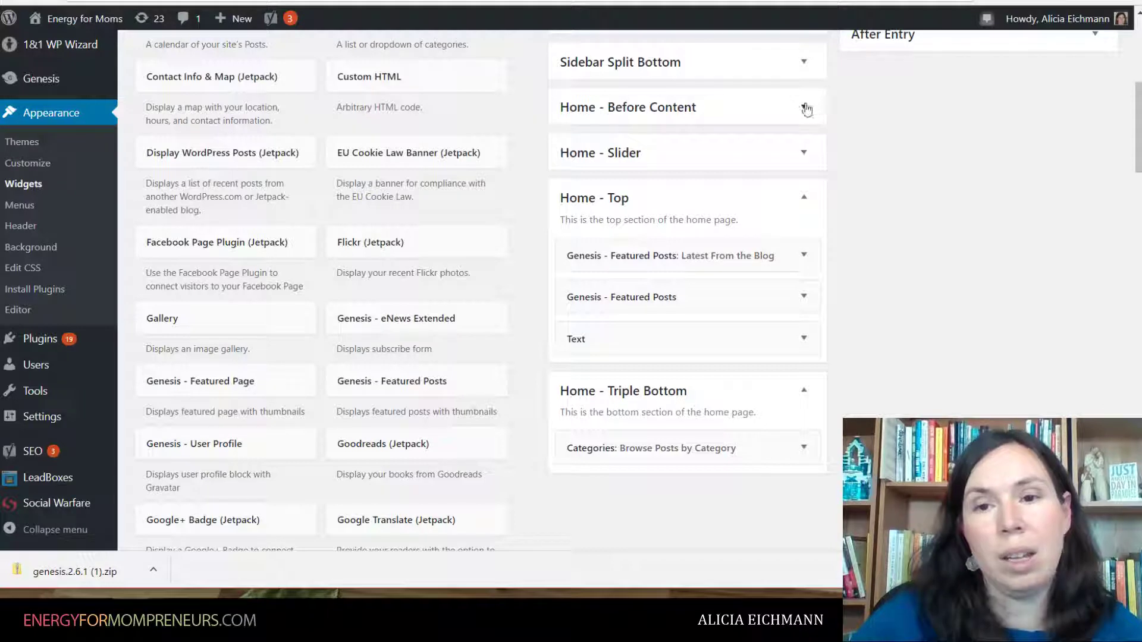
click(805, 107)
click(805, 107)
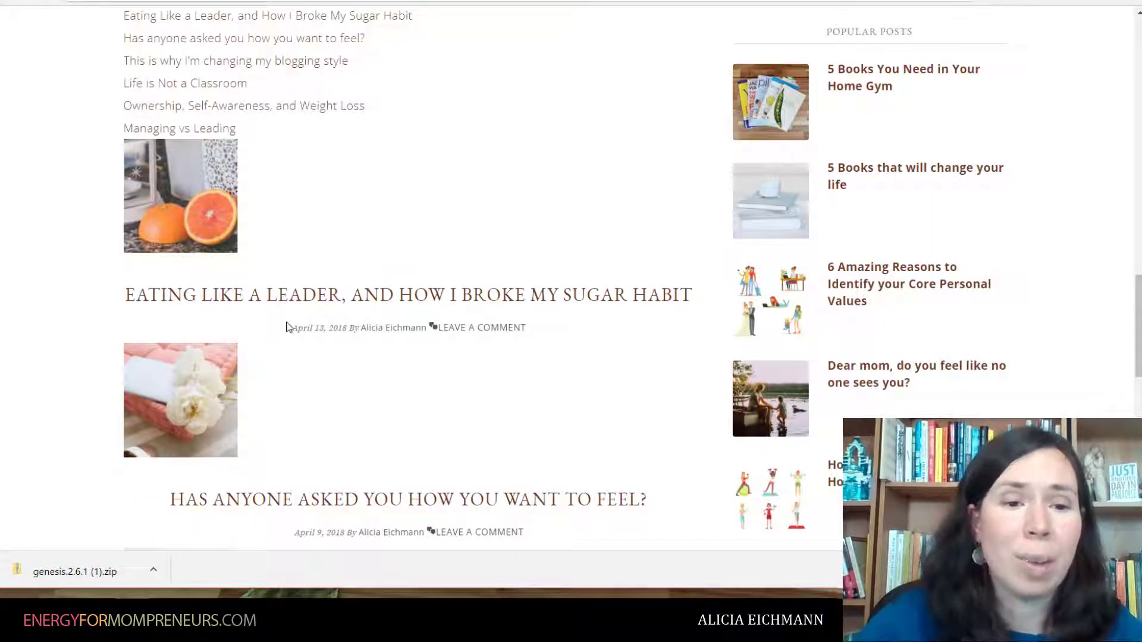
Review the added featured posts on the live home page, then delete the untitled Genesis - Featured Posts widget from Home - Top.
scroll(424, 393, down, 8)
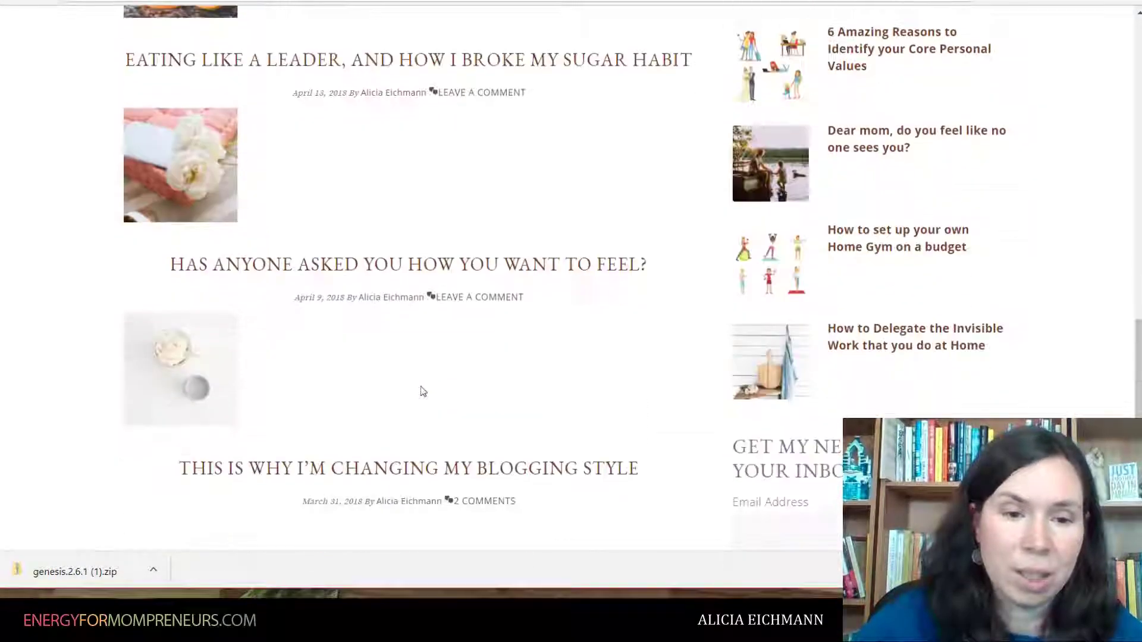
scroll(431, 353, up, 8)
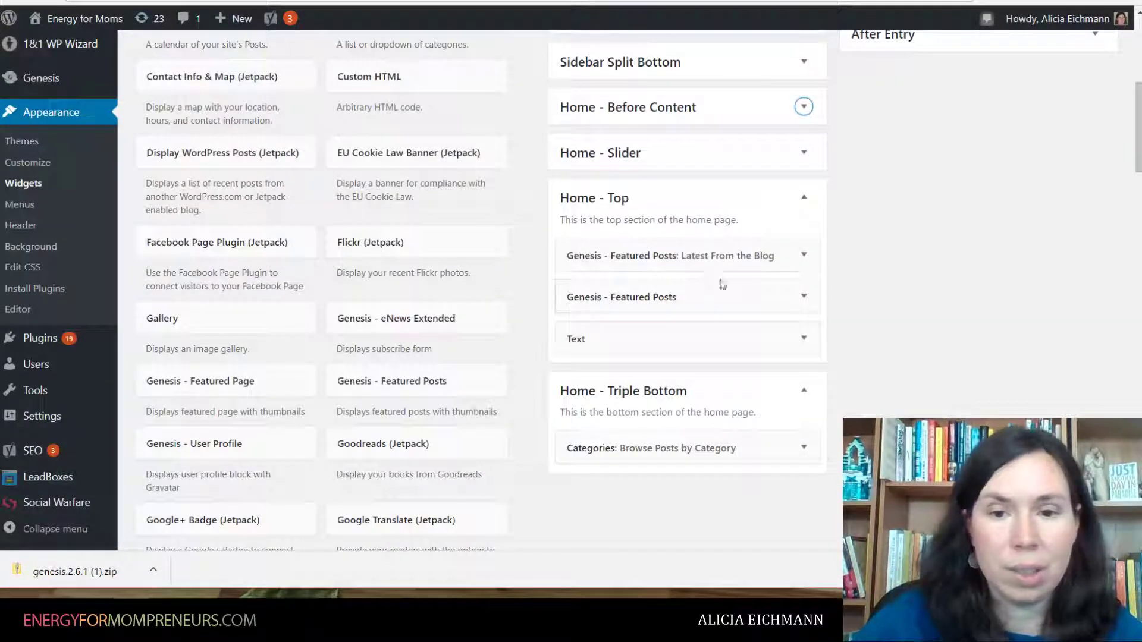
click(804, 296)
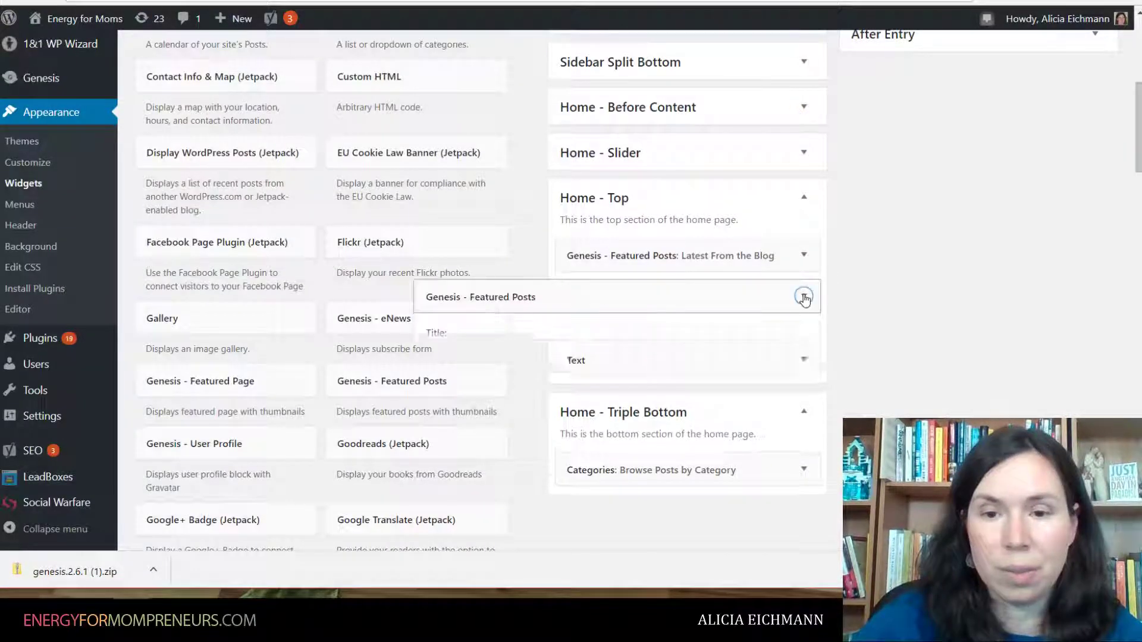
scroll(855, 322, down, 3)
scroll(855, 322, down, 1)
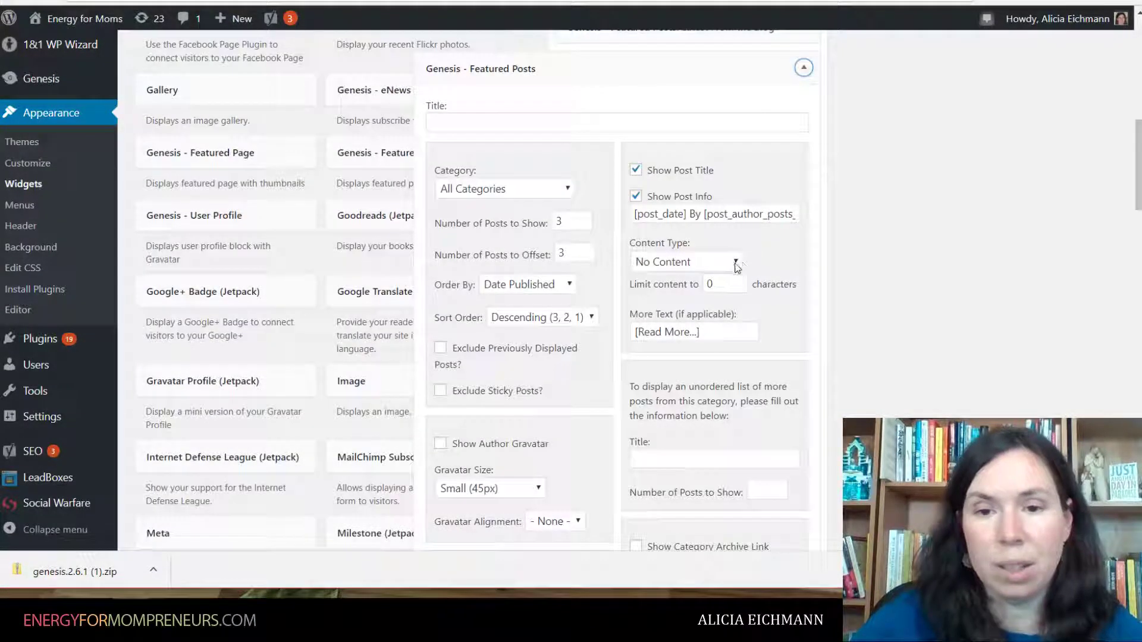
scroll(693, 362, down, 3)
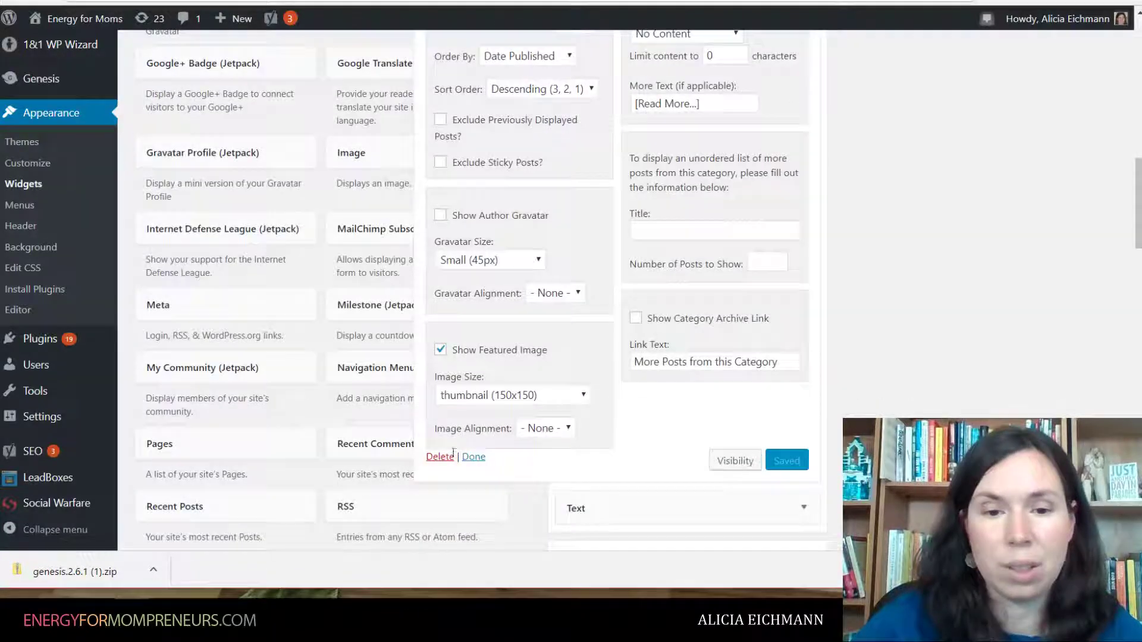
click(445, 458)
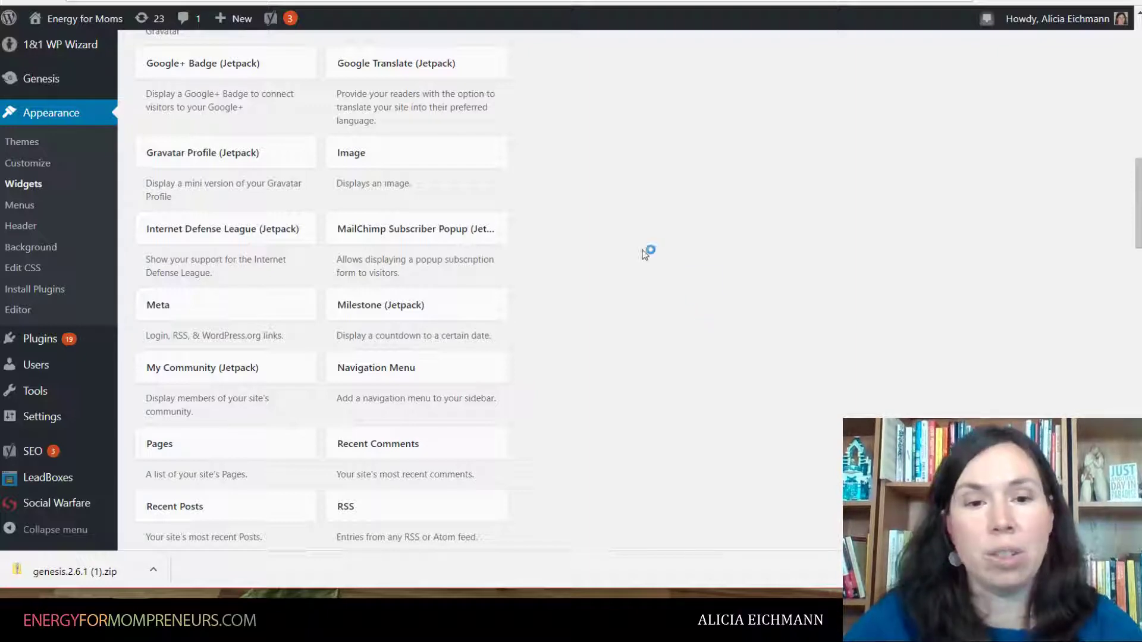
Add a Recent Comments widget from the available widgets to the Sidebar Split Bottom area.
scroll(640, 255, down, 3)
scroll(635, 255, down, 5)
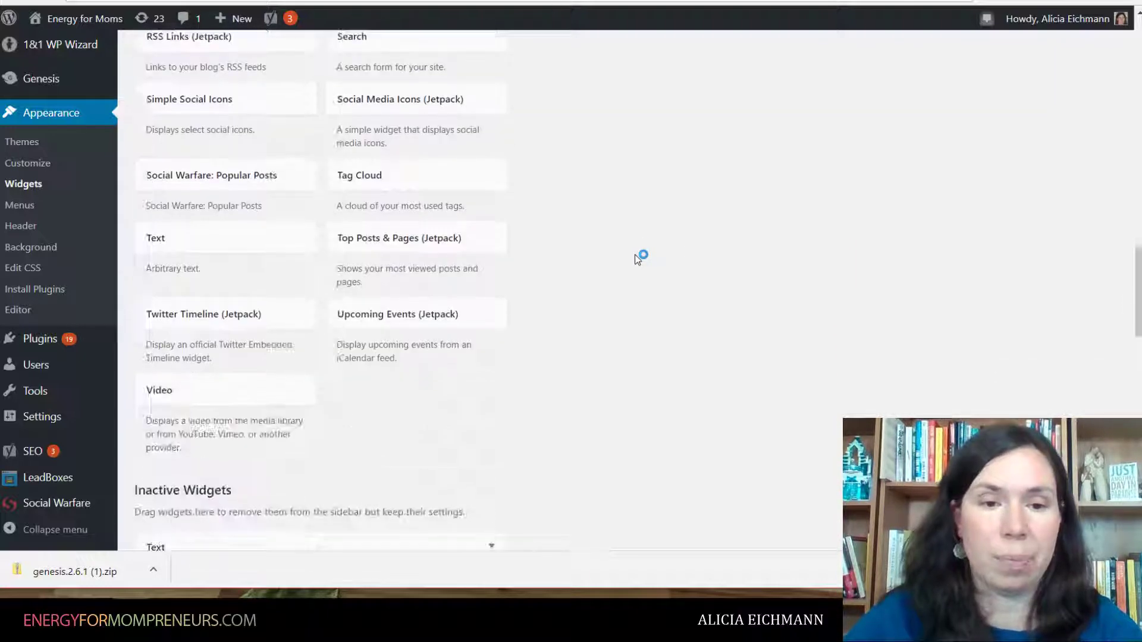
scroll(634, 255, up, 5)
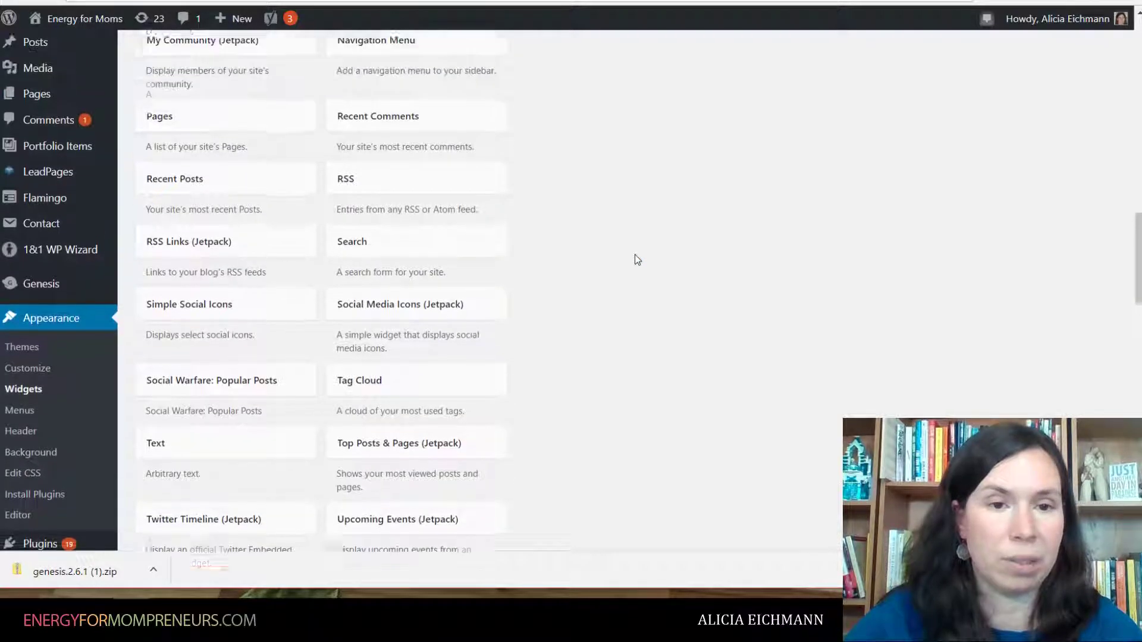
scroll(634, 260, up, 1)
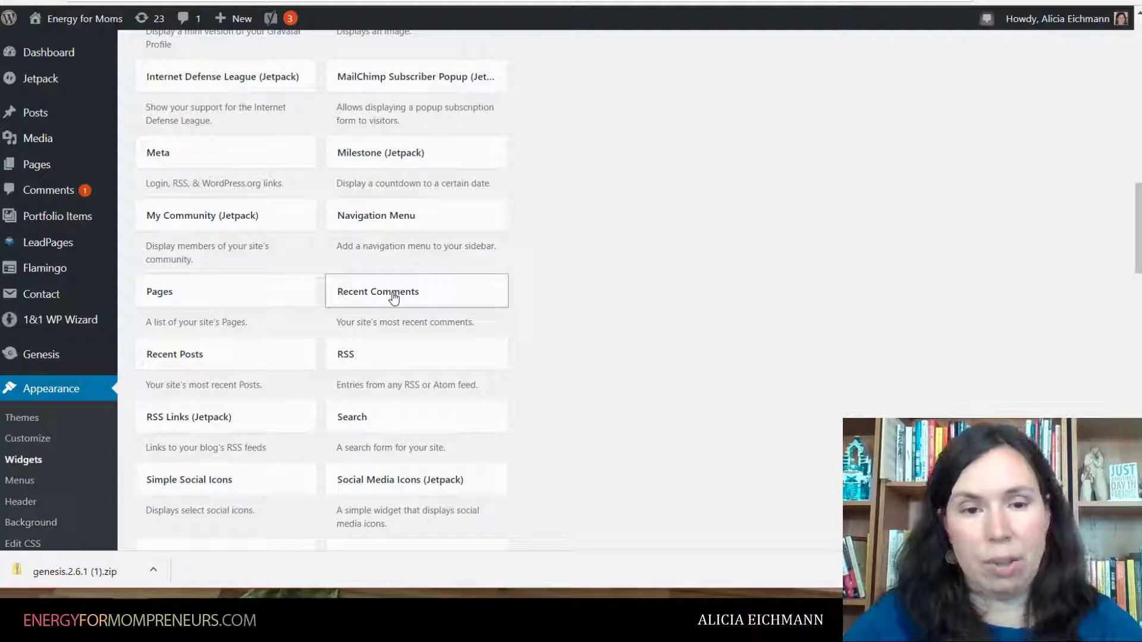
drag(393, 298, 826, 211)
scroll(828, 179, up, 4)
scroll(829, 180, up, 10)
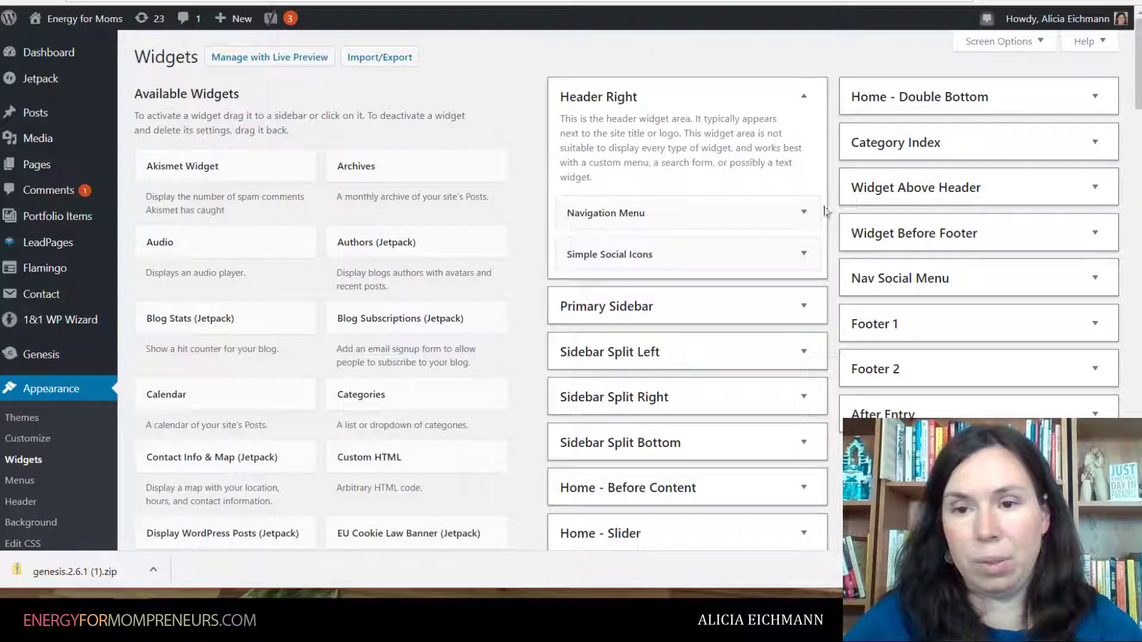
drag(928, 288, 647, 482)
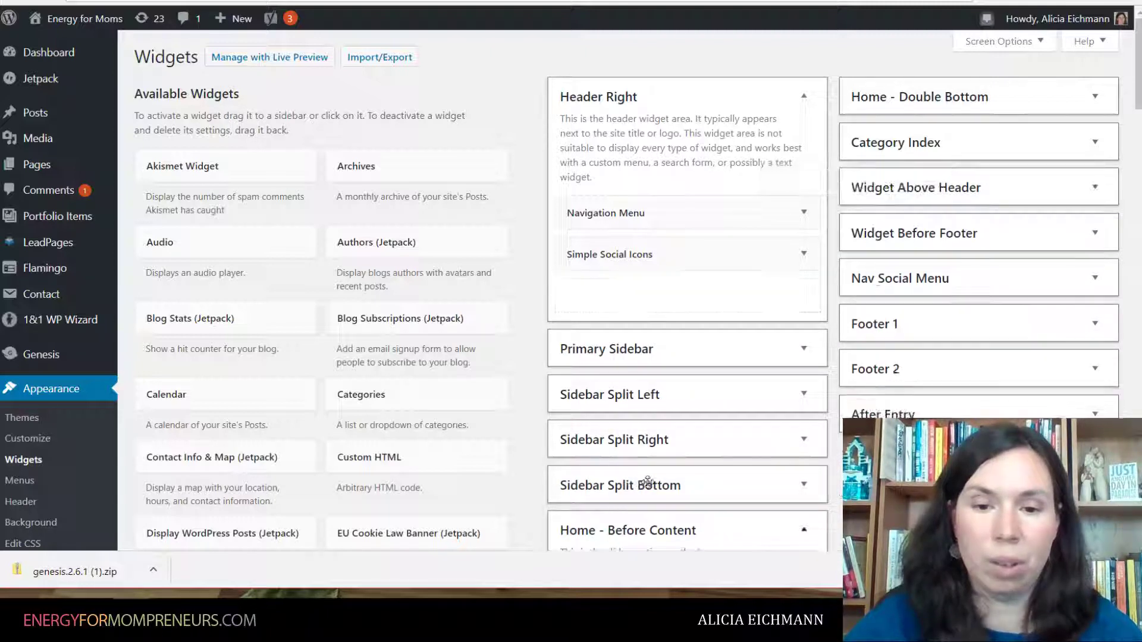
click(678, 488)
scroll(684, 452, down, 4)
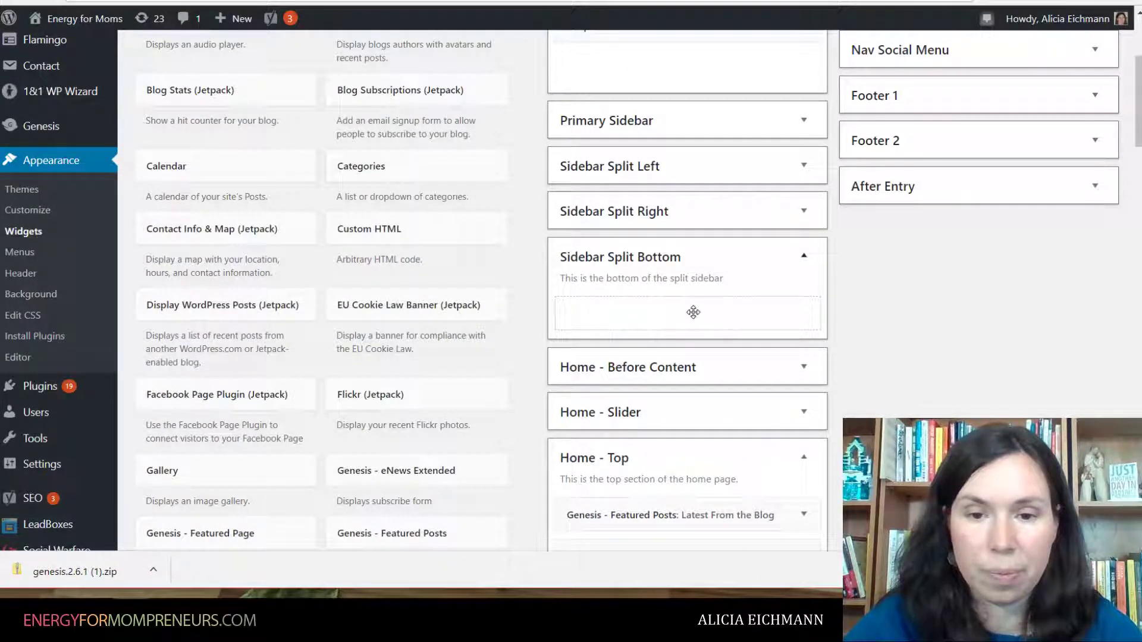
scroll(696, 312, down, 3)
drag(693, 312, 681, 450)
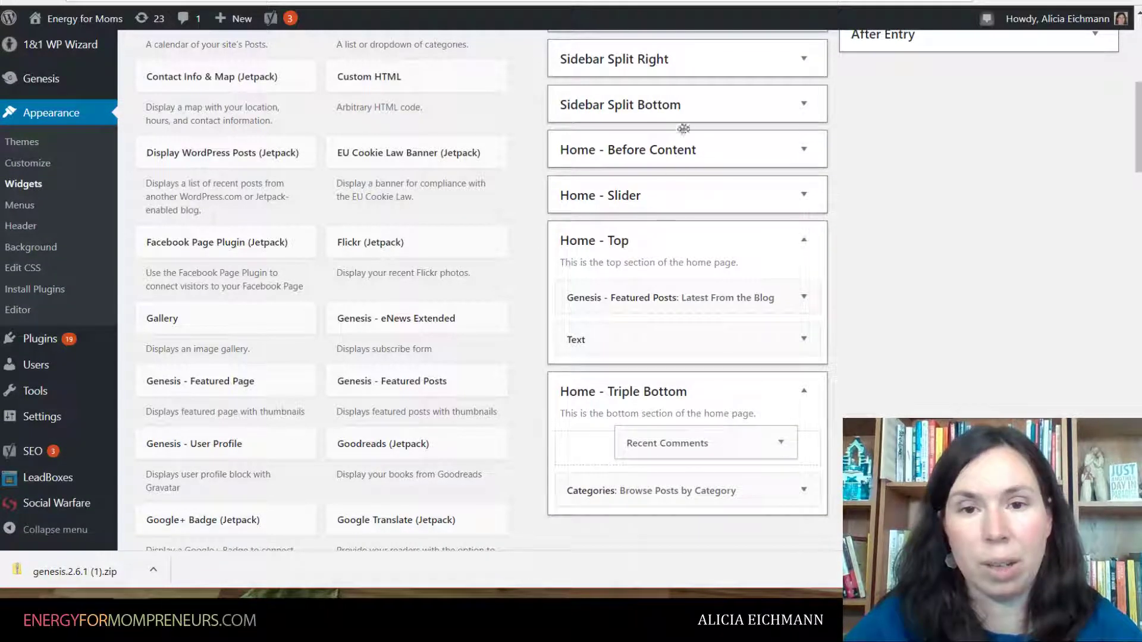
drag(687, 115, 654, 165)
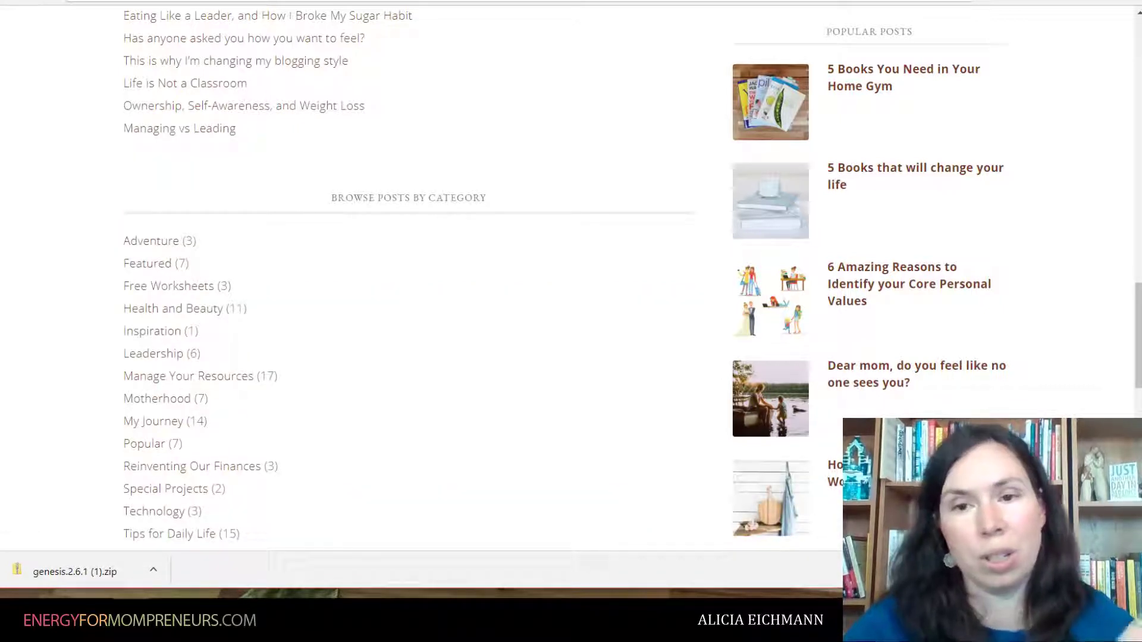
Reload the live home page and check its lower content and sidebar down to the footer, then return to the widget settings.
click(56, 0)
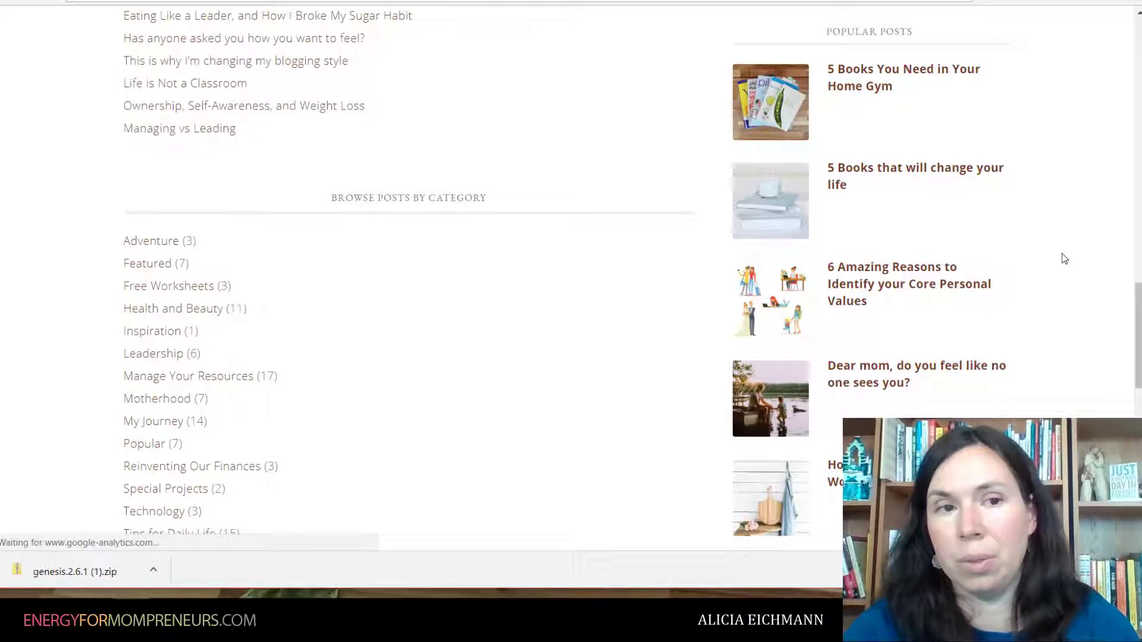
scroll(1064, 258, down, 6)
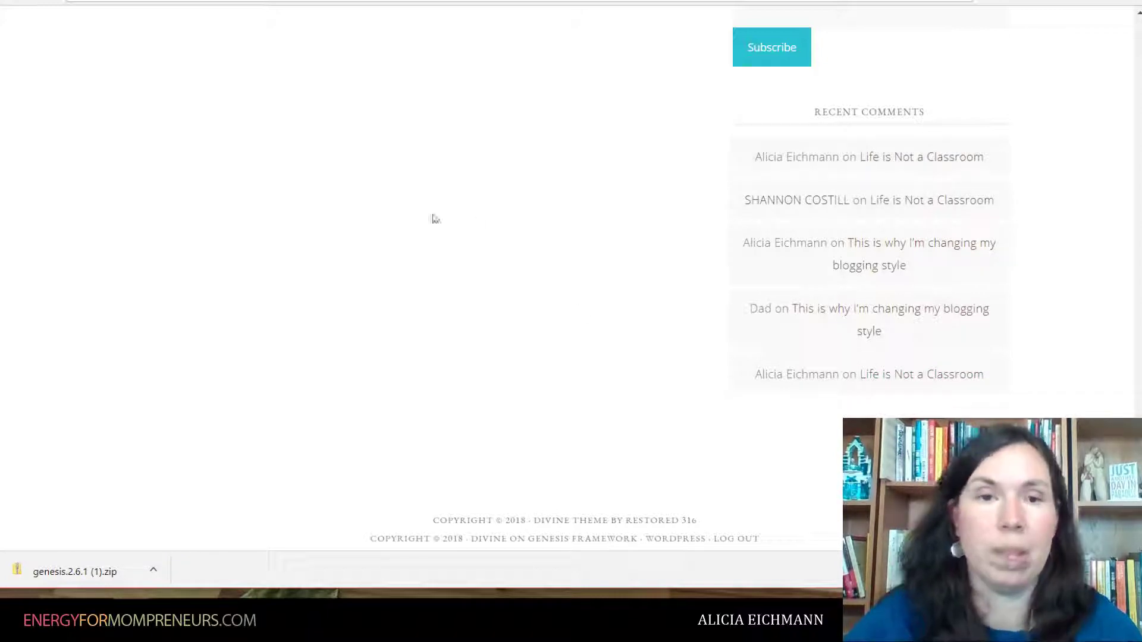
scroll(565, 229, up, 1)
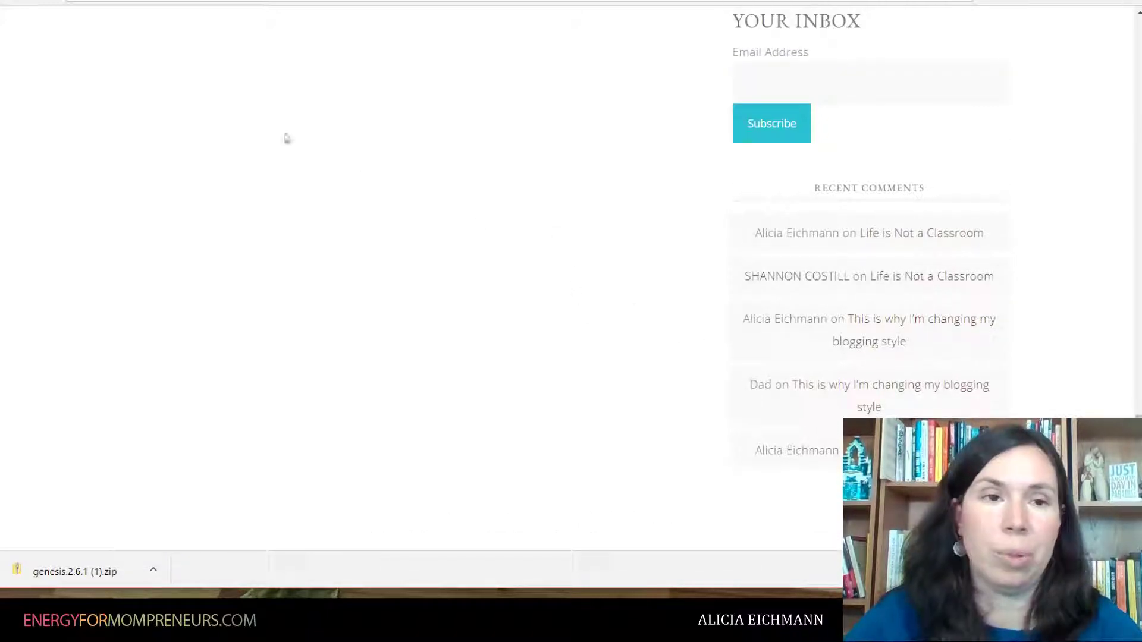
key(ctrl+Tab)
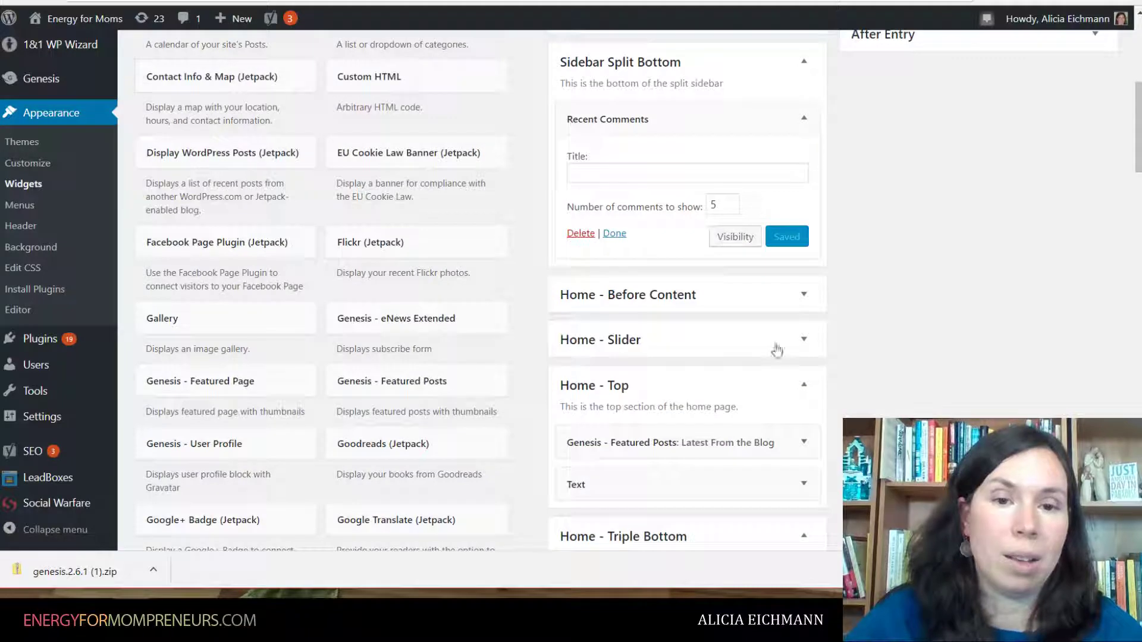
Examine which widgets the Category Index area contains.
scroll(841, 271, down, 4)
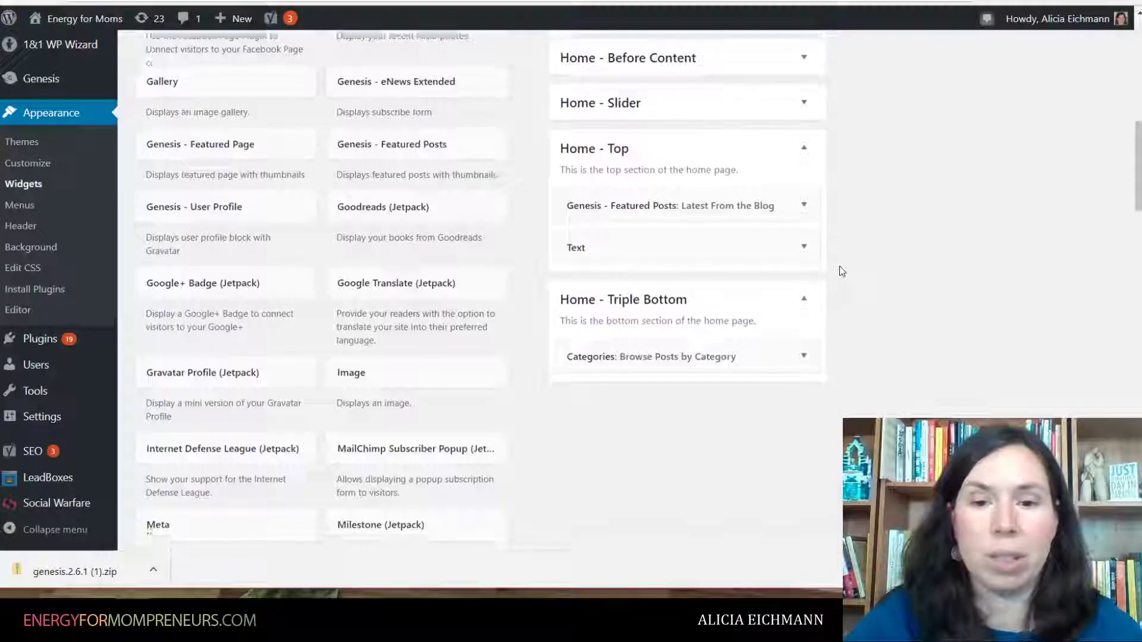
scroll(841, 271, up, 10)
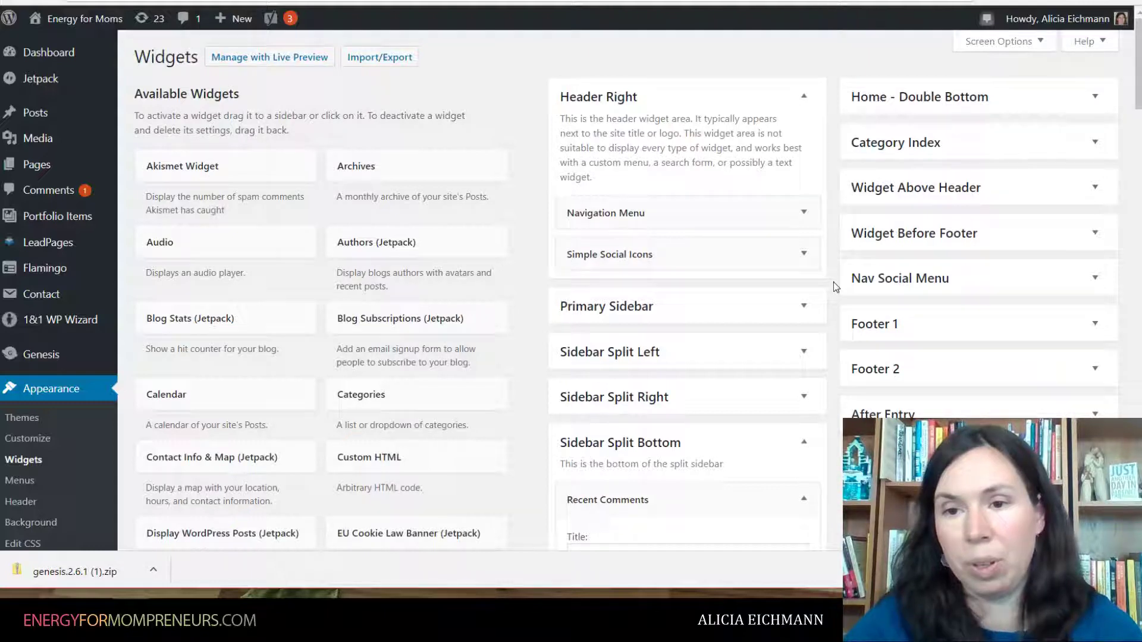
click(1095, 145)
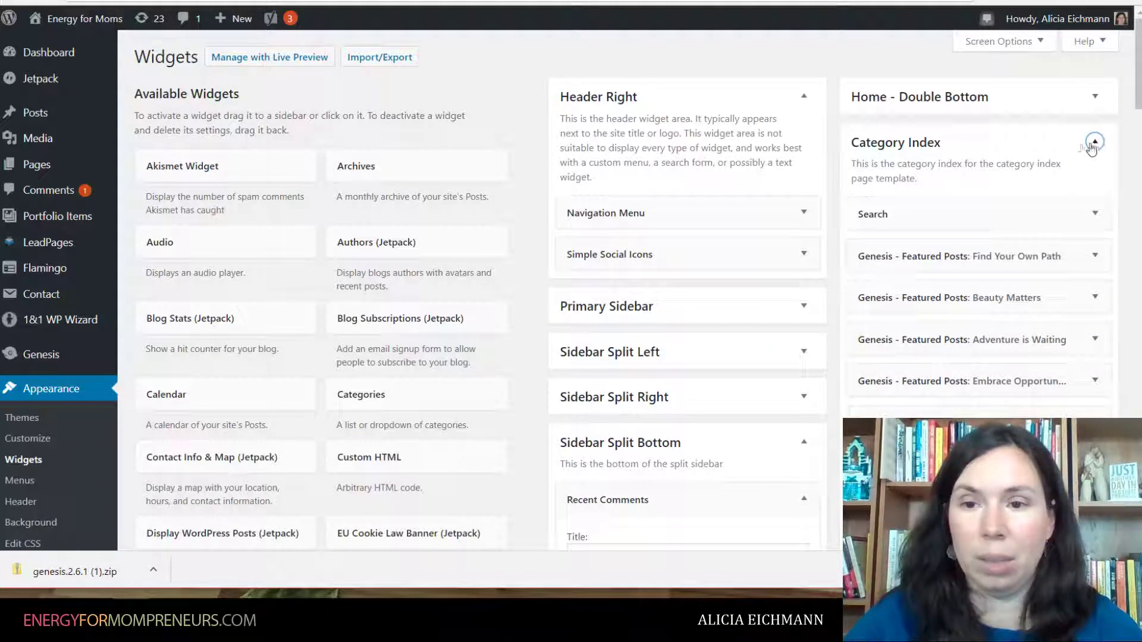
scroll(1037, 164, down, 1)
scroll(1037, 165, down, 2)
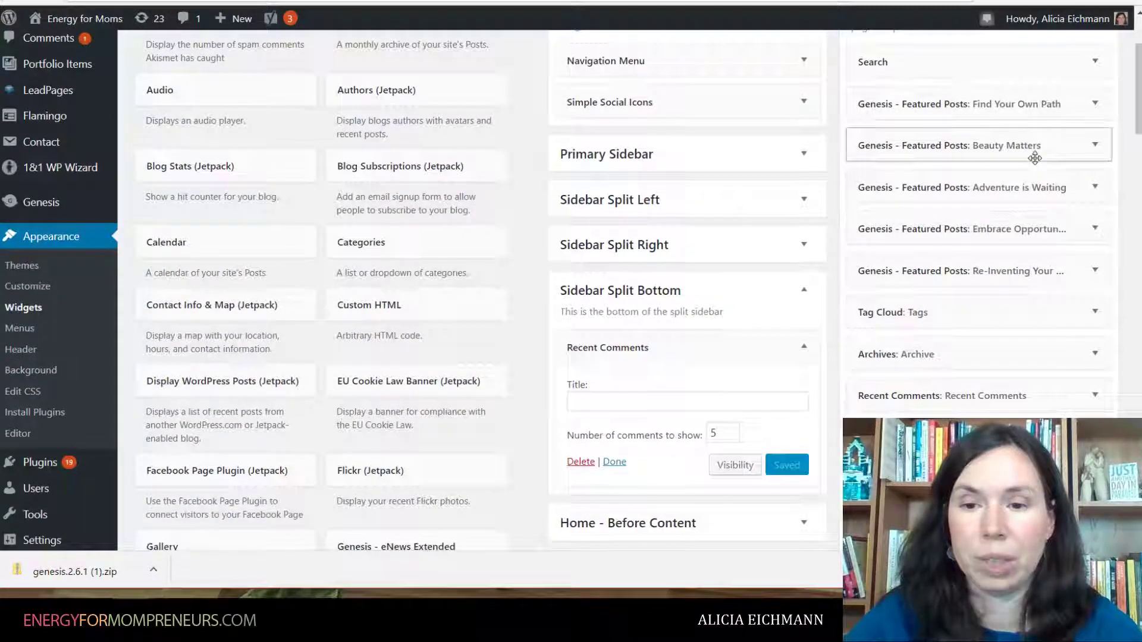
scroll(614, 284, up, 3)
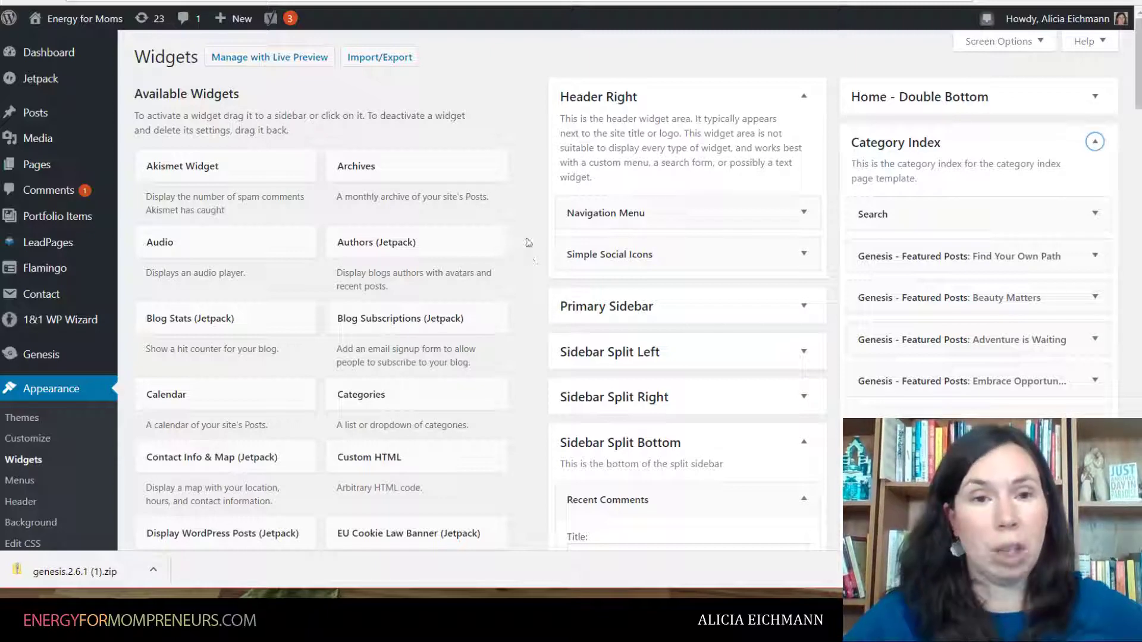
Switch to the live home page and review its header menus, social icons, latest blog posts and sidebar sections.
key(ctrl+Tab)
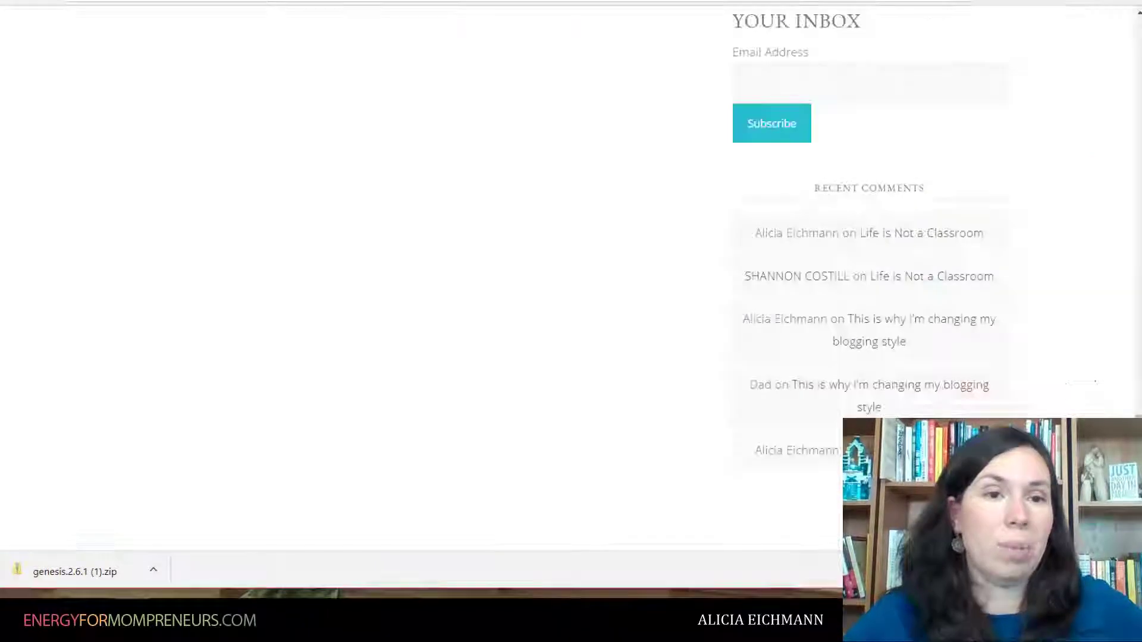
key(ctrl+Tab)
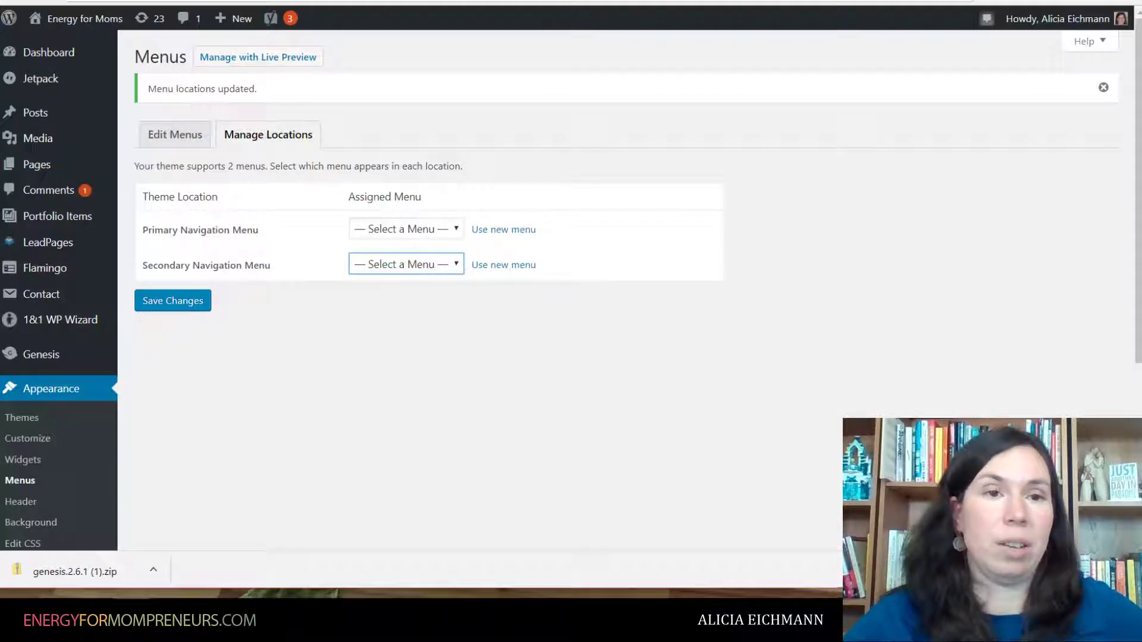
key(ctrl+Tab)
scroll(542, 262, up, 5)
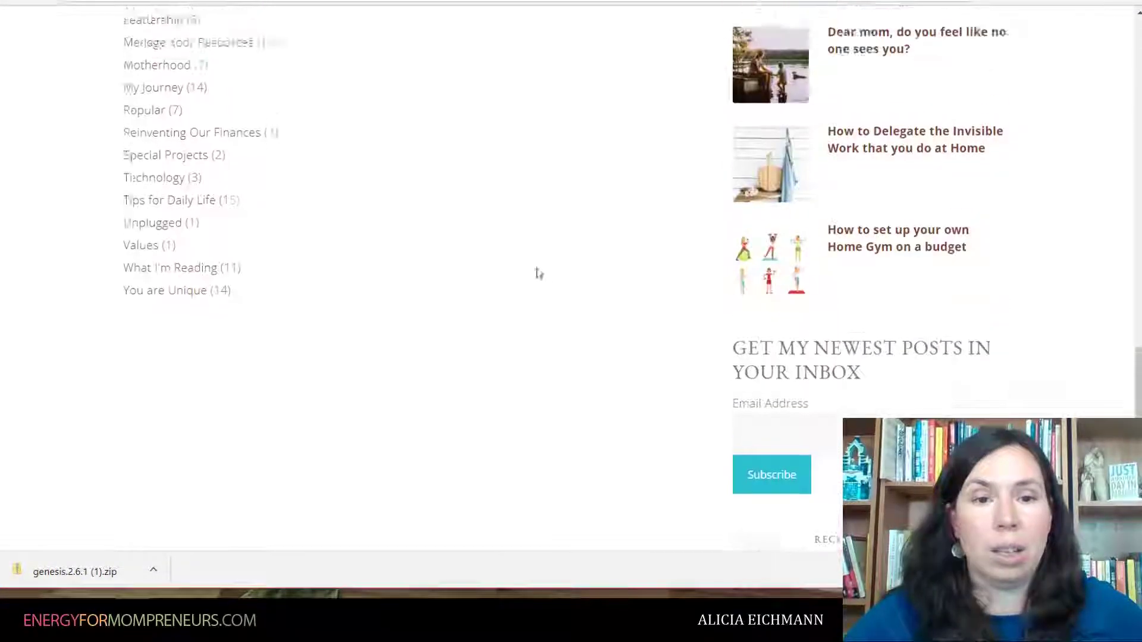
scroll(539, 274, up, 20)
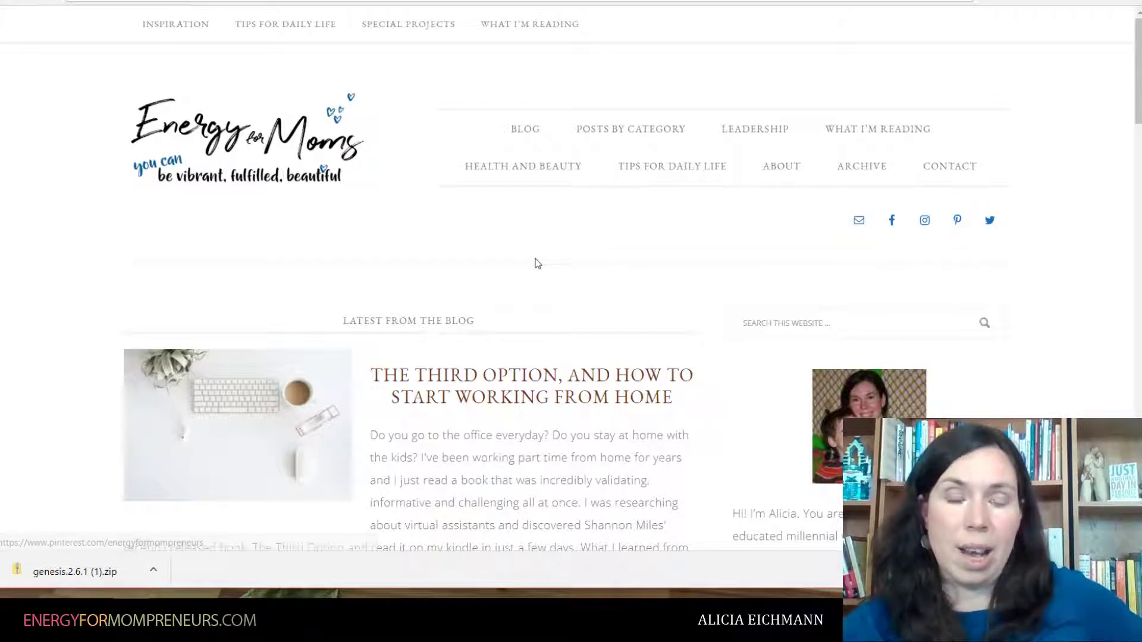
scroll(537, 264, down, 7)
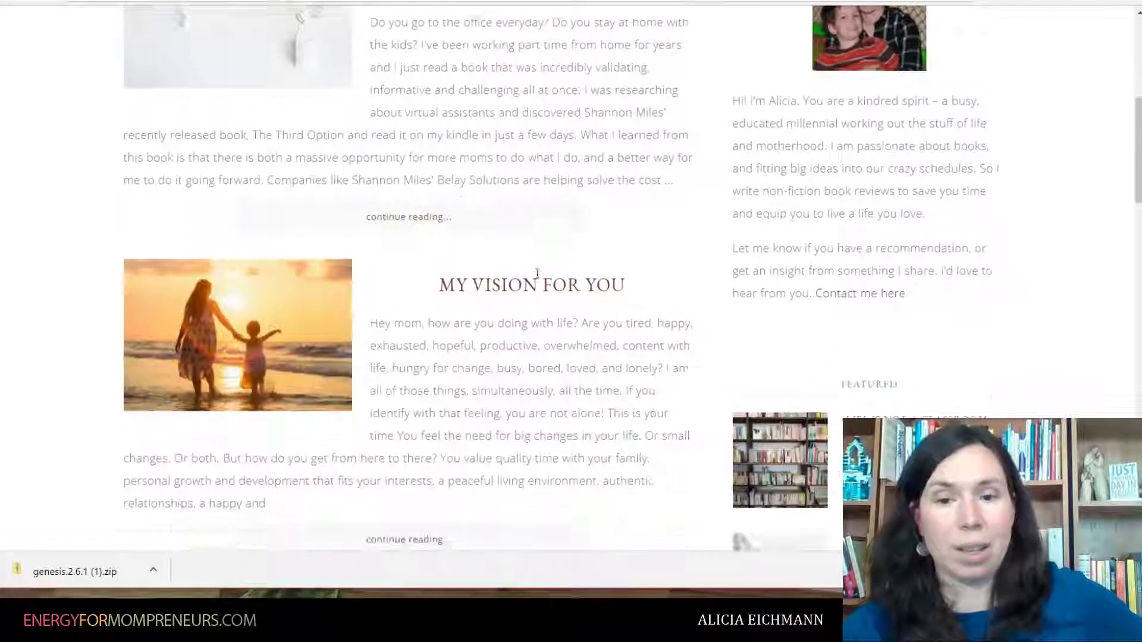
scroll(521, 294, down, 4)
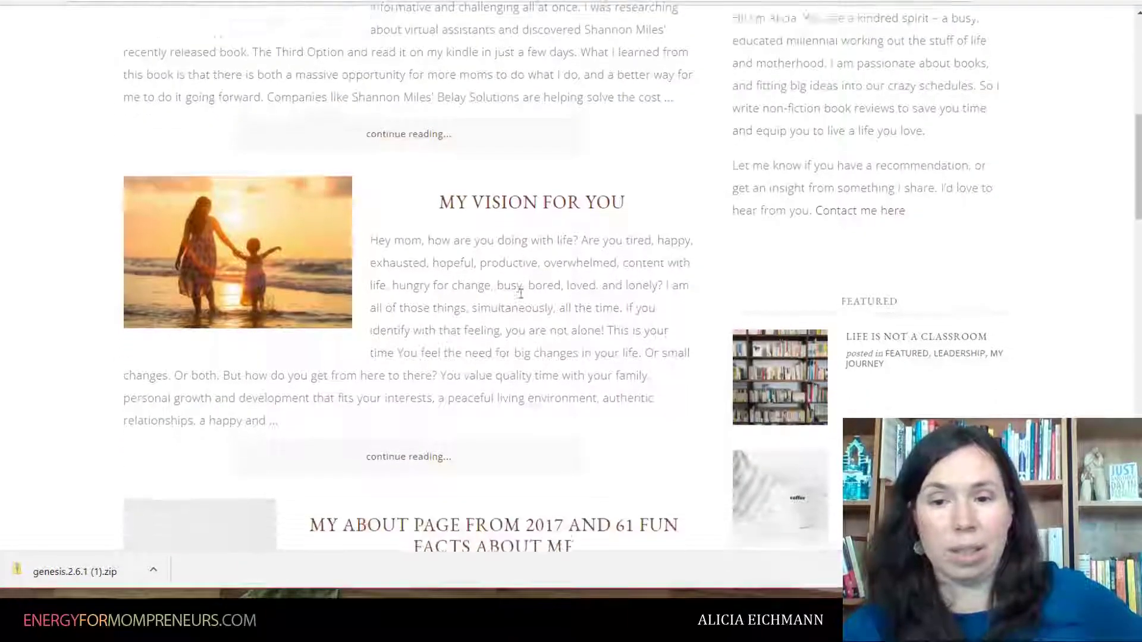
scroll(521, 298, down, 4)
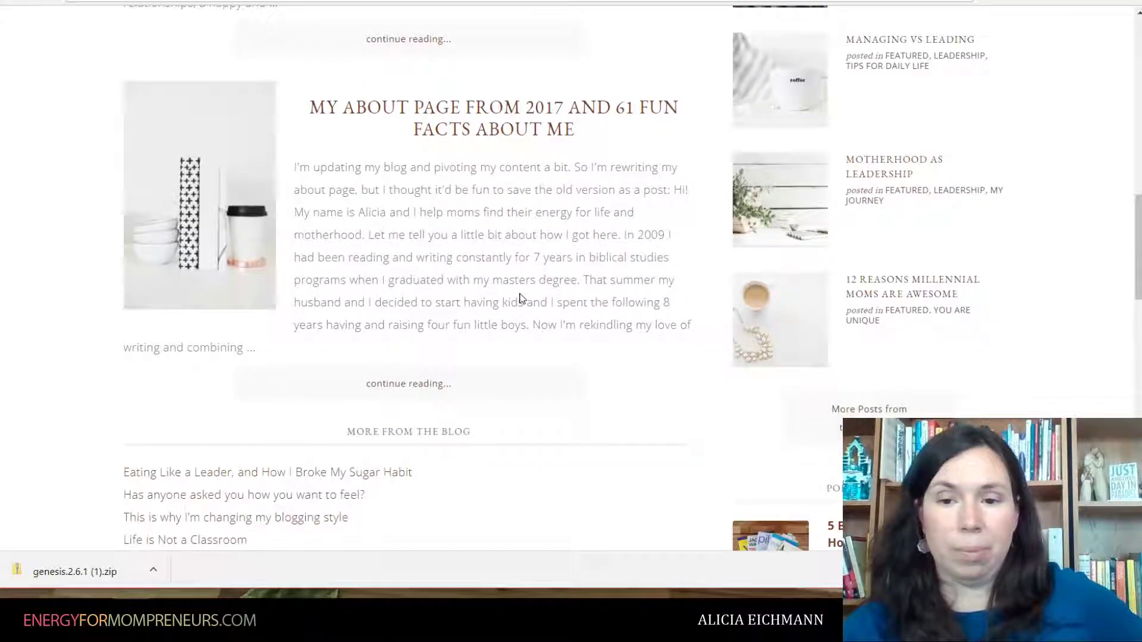
scroll(520, 298, up, 8)
scroll(485, 291, up, 8)
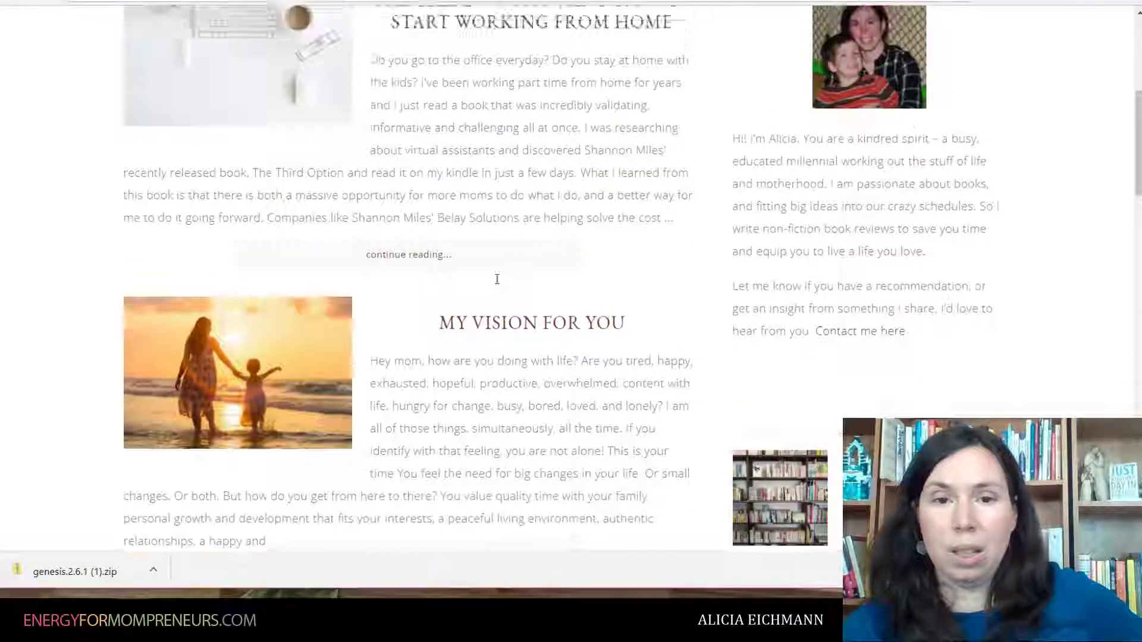